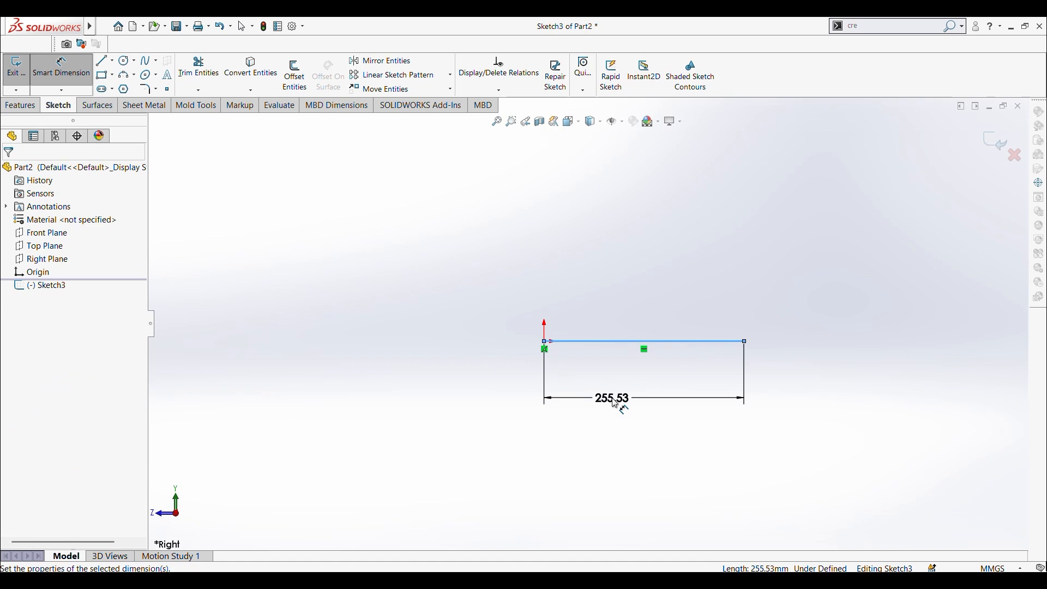
Step: Set the length of the horizontal line starting at the origin to 550 mm
type("550")
key("Return")
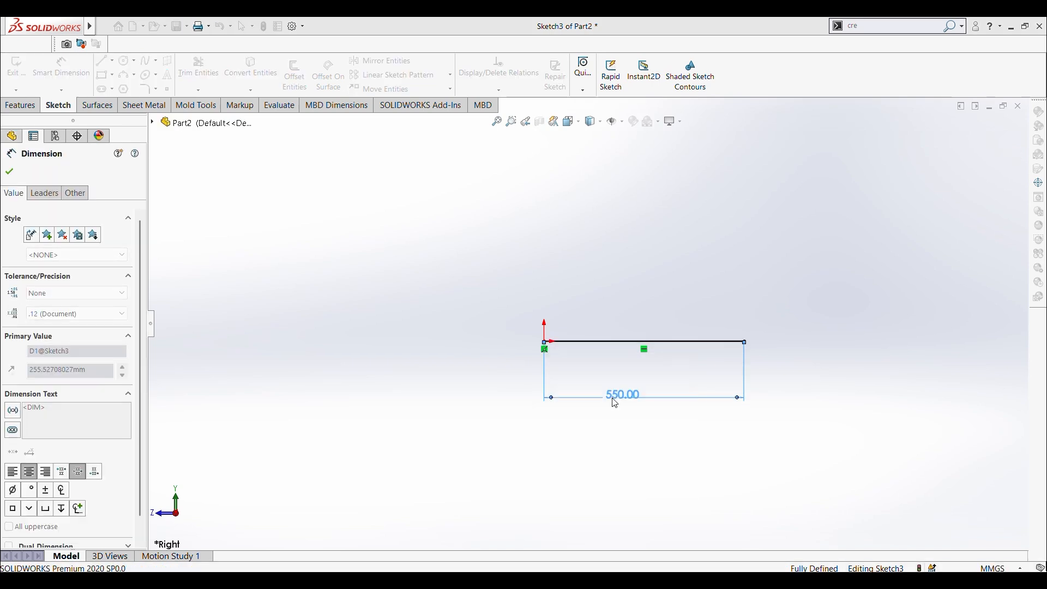
left_click(288, 369)
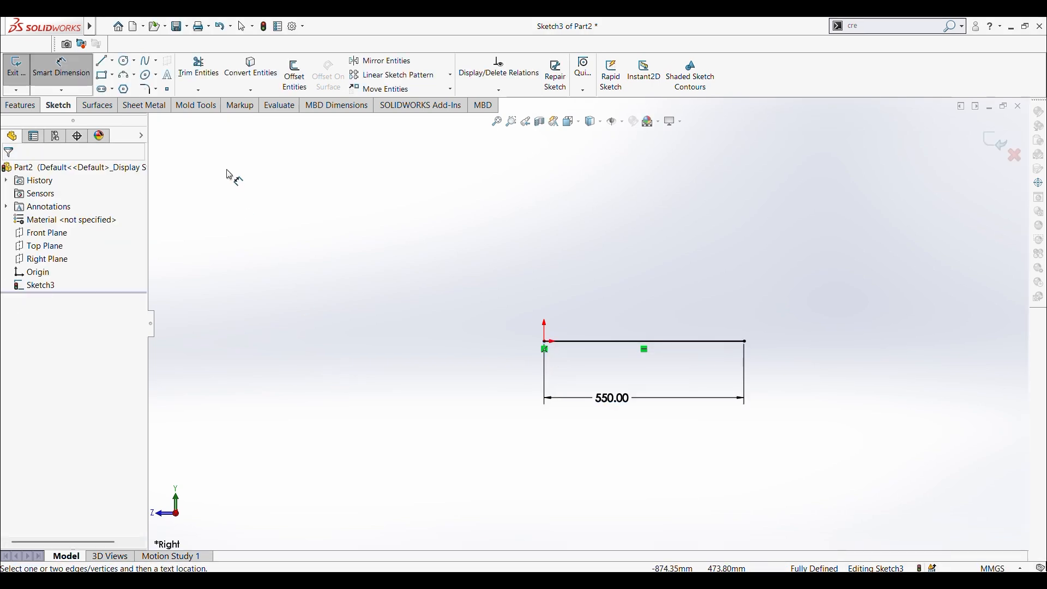
Step: Sketch a three-point arc from the line's free end to a point about 132 mm above it, bulging away from the origin
left_click(127, 78)
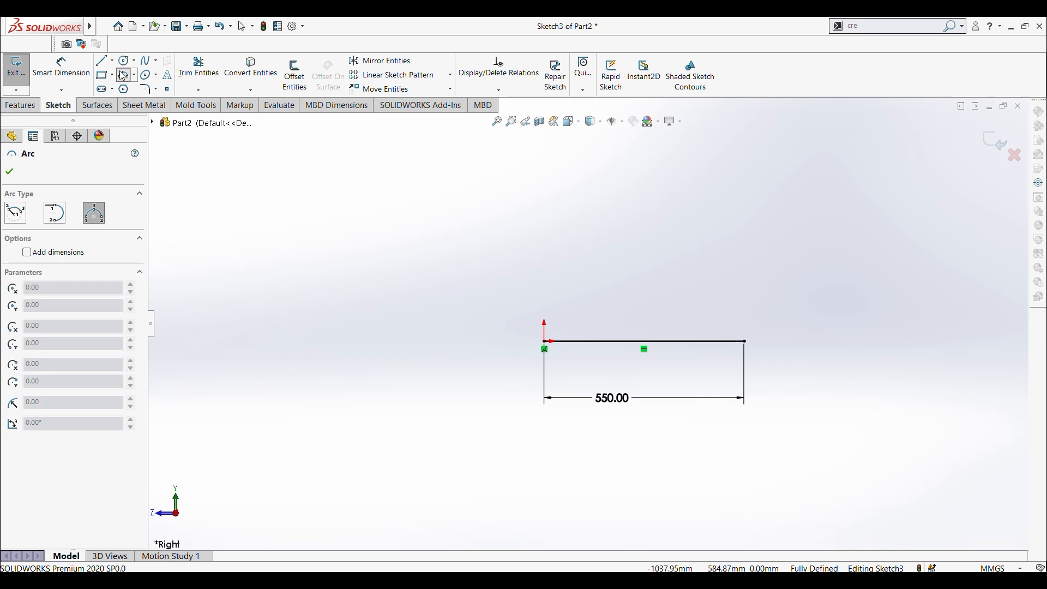
left_click(745, 342)
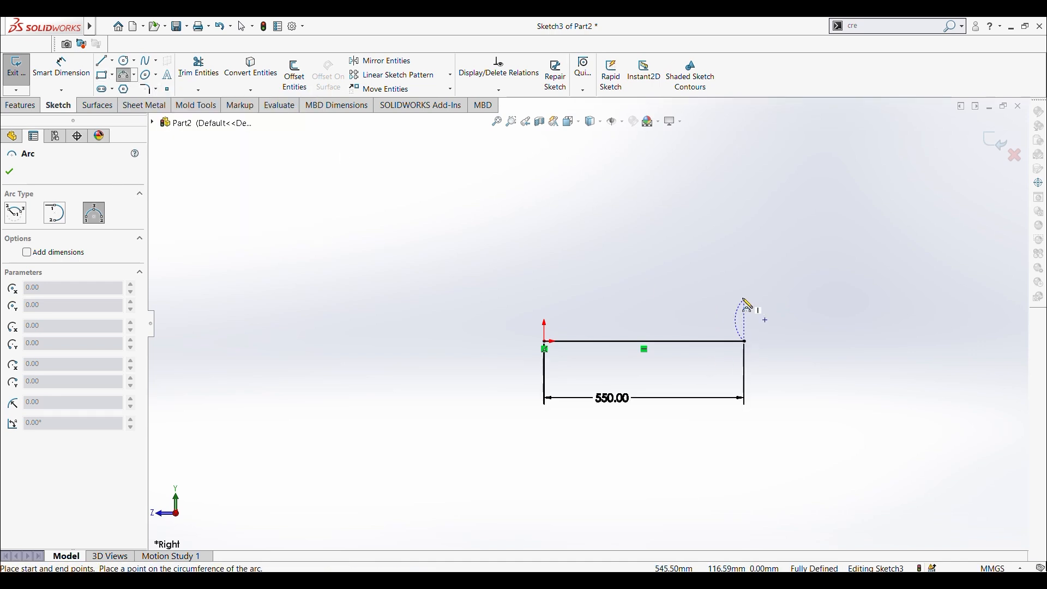
left_click(744, 295)
left_click(770, 324)
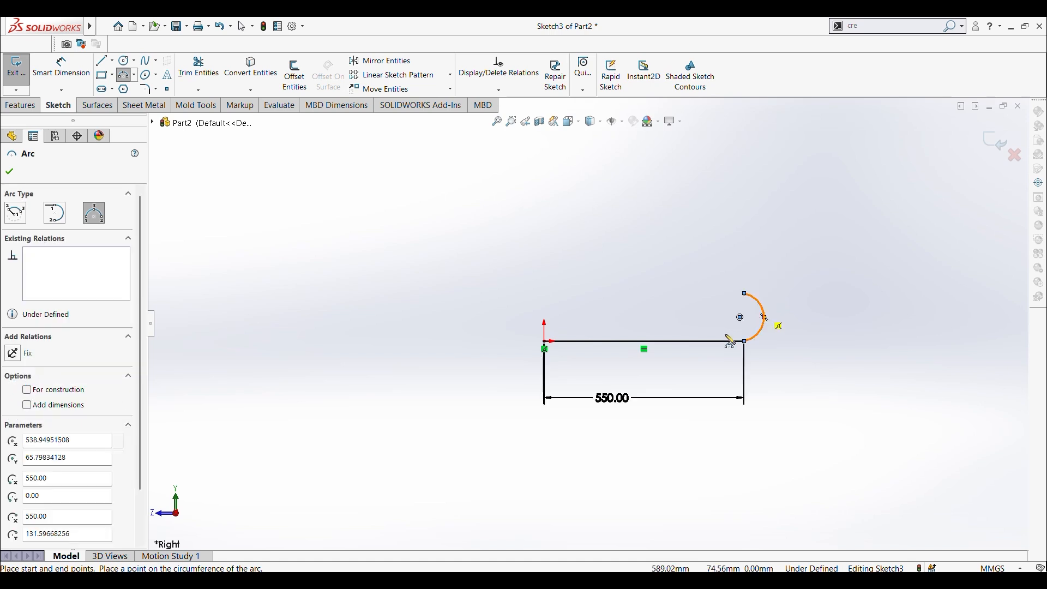
key("Escape")
Step: Dimension the distance between the arc's two endpoints as 150 mm
left_click(62, 67)
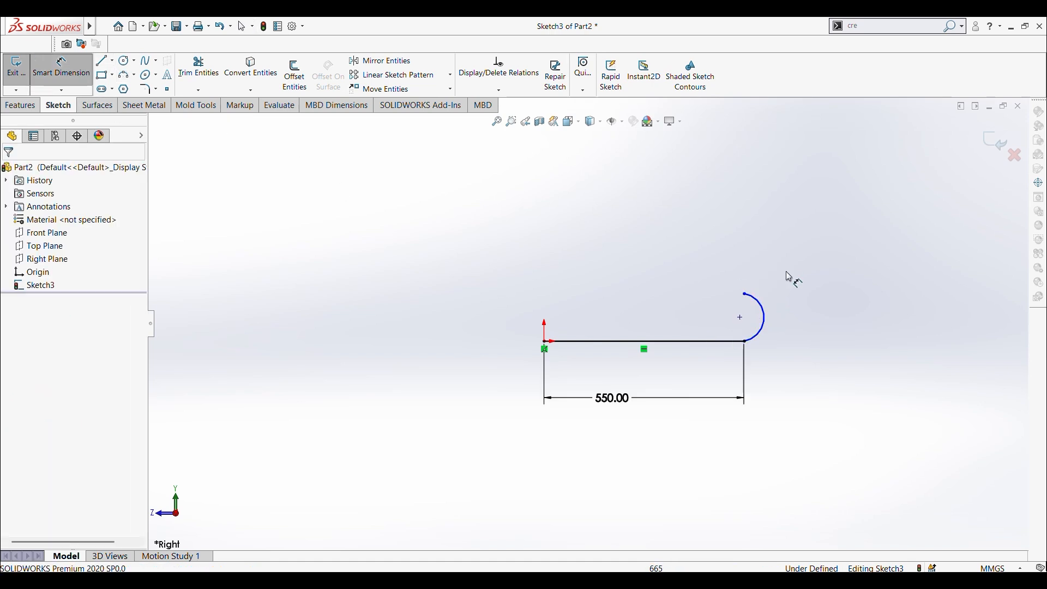
left_click(746, 294)
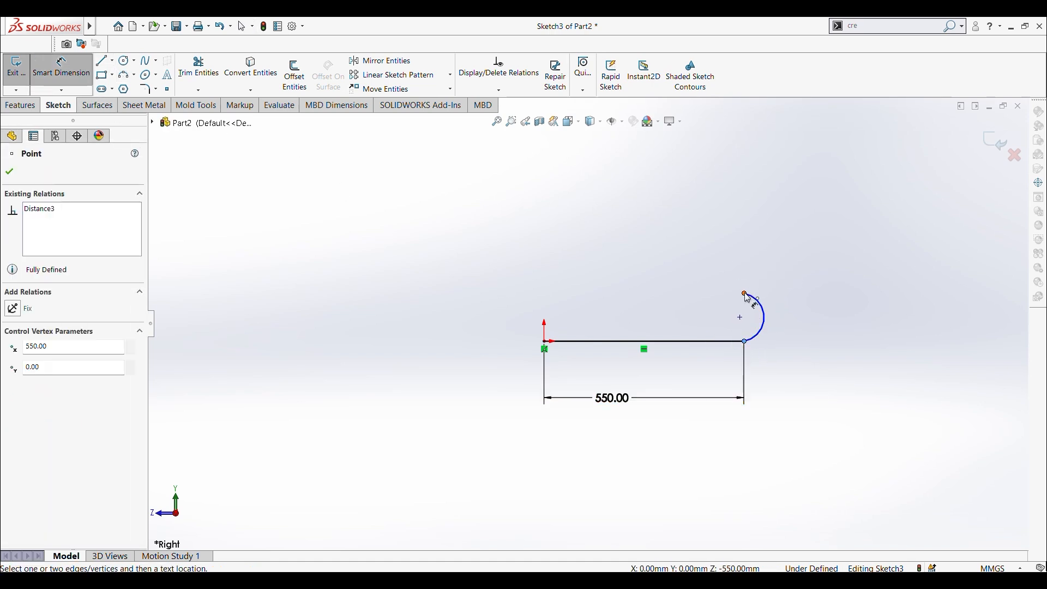
left_click(746, 295)
left_click(712, 313)
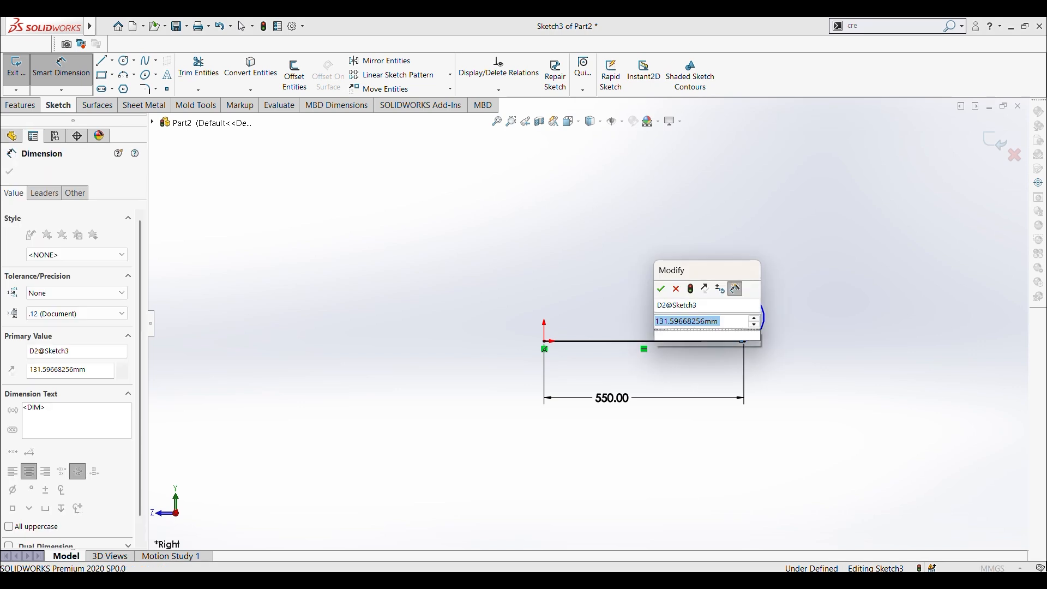
type("150")
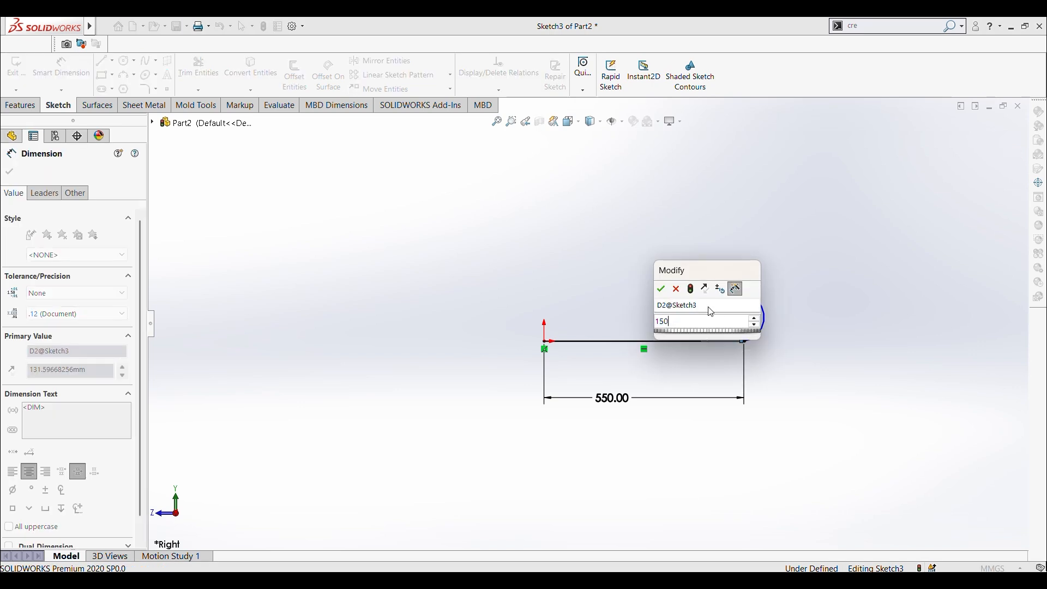
key("Return")
Step: Add a radius dimension to the arc, placed outside its curve, accepting the proposed value
left_click(774, 322)
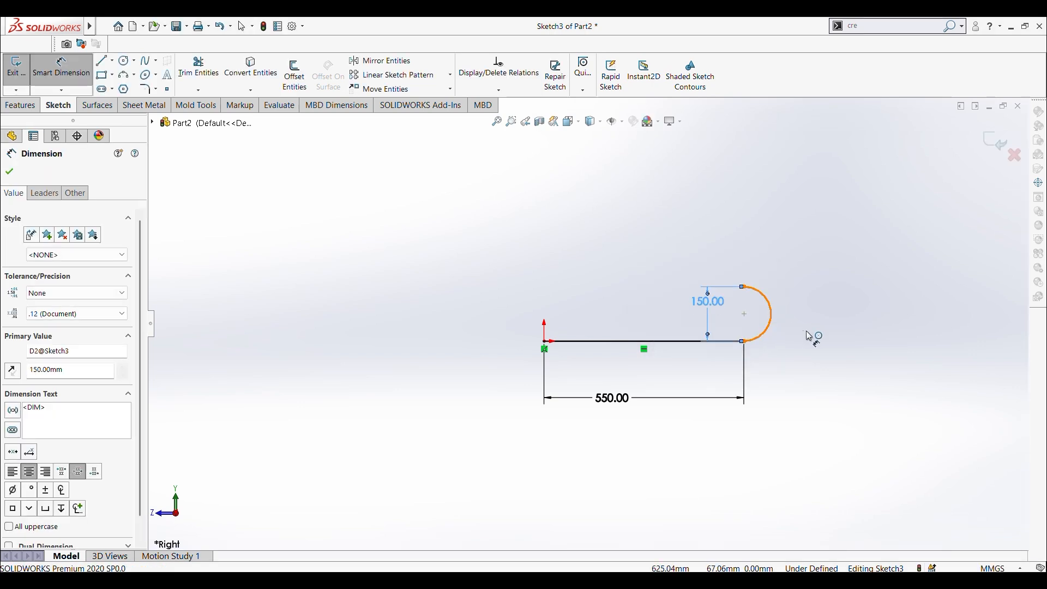
left_click(813, 331)
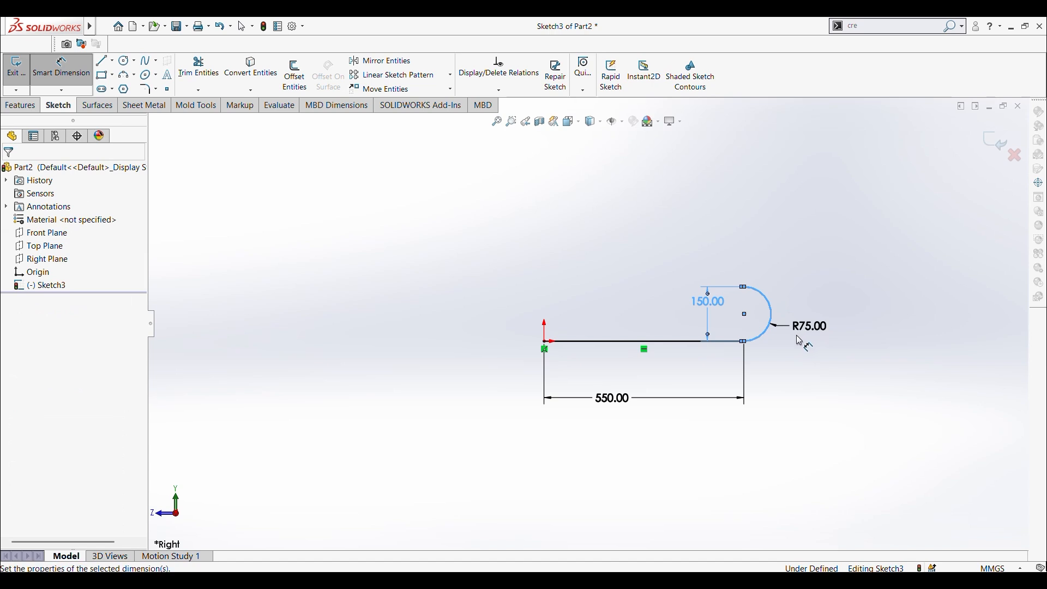
key("Return")
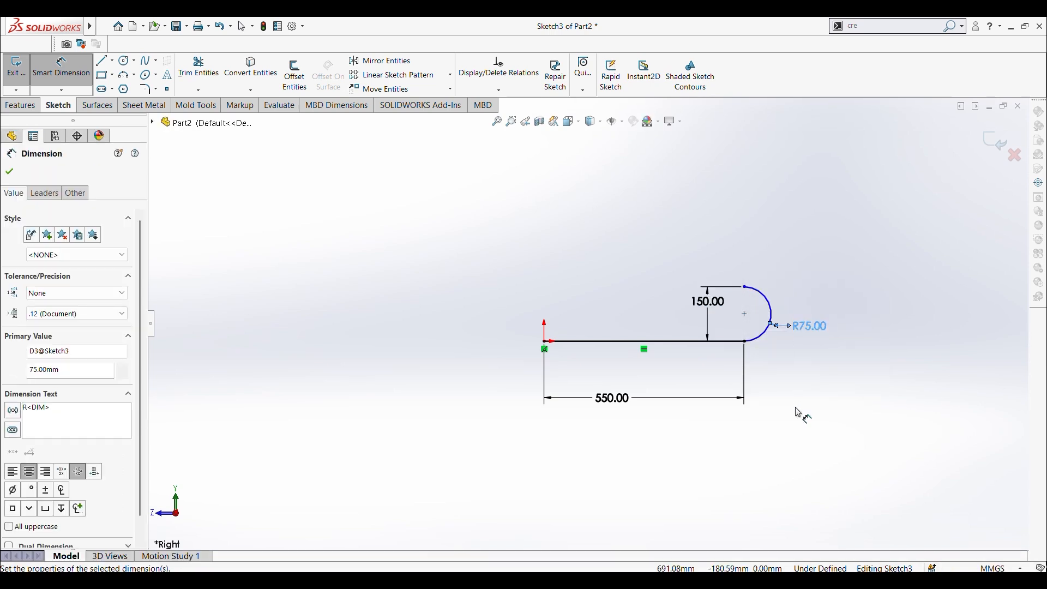
left_click(805, 415)
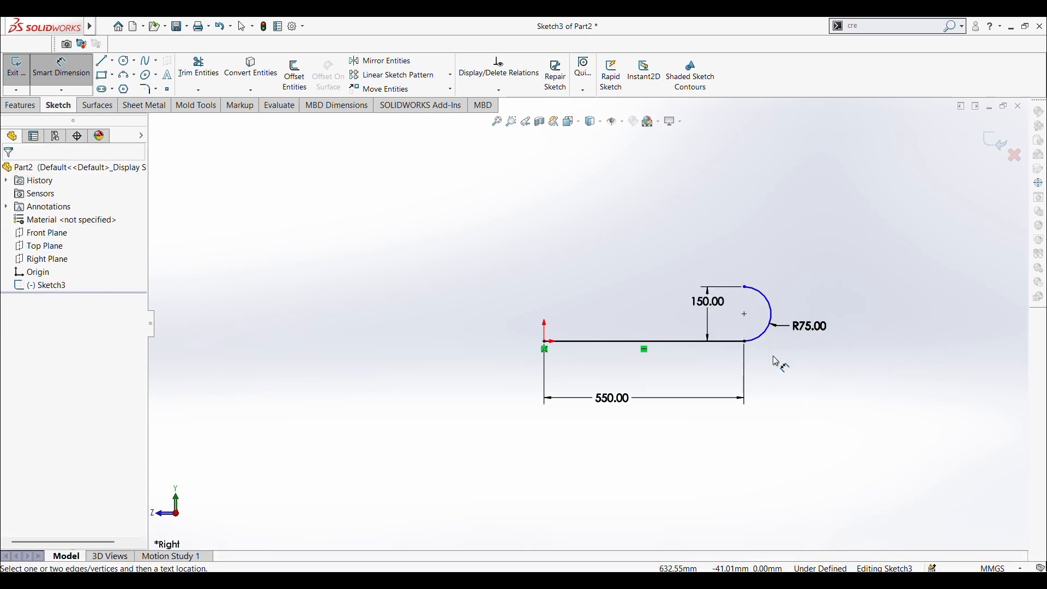
Step: Add a Vertical relation between the arc's lower and upper endpoints
key("Escape")
left_click(746, 342)
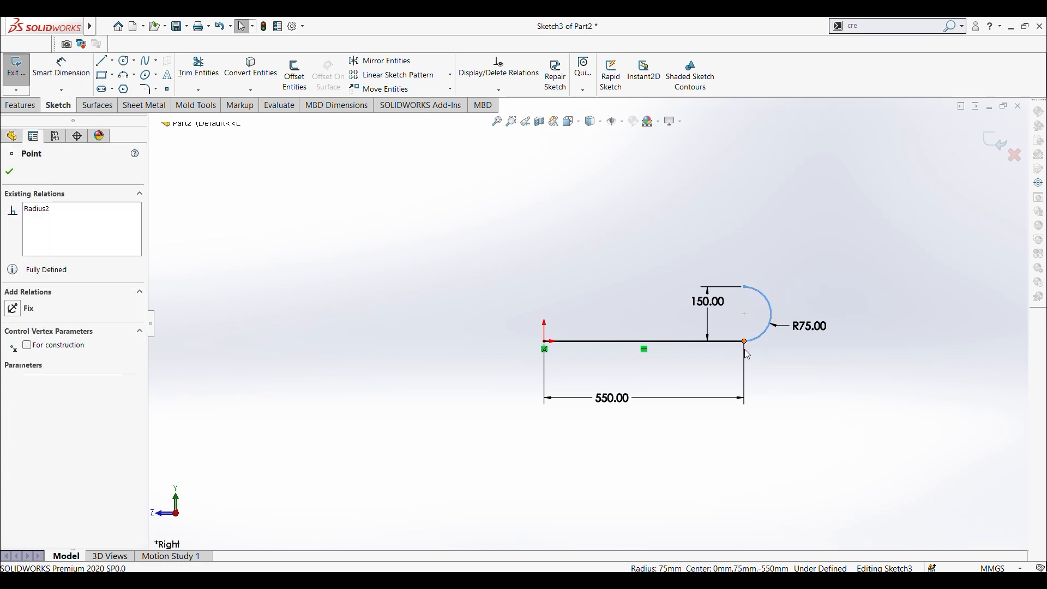
left_click(745, 287, "ctrl")
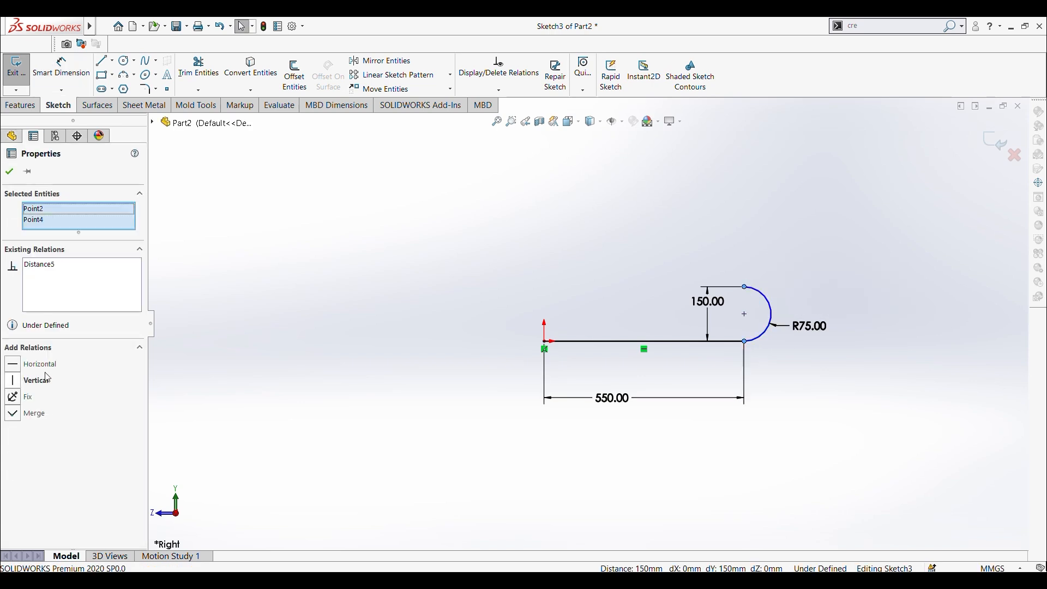
left_click(14, 381)
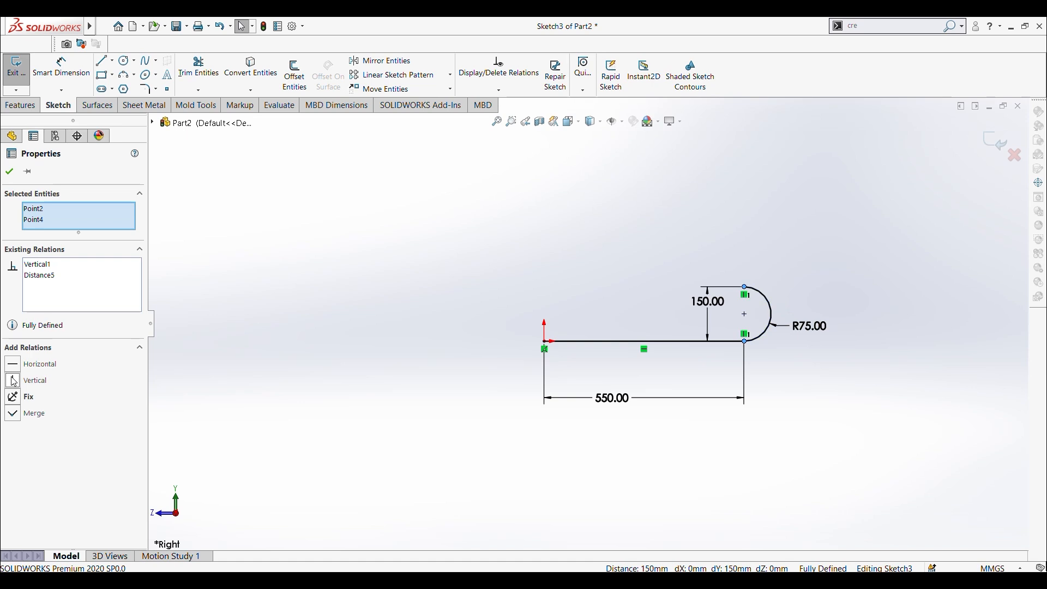
left_click(235, 225)
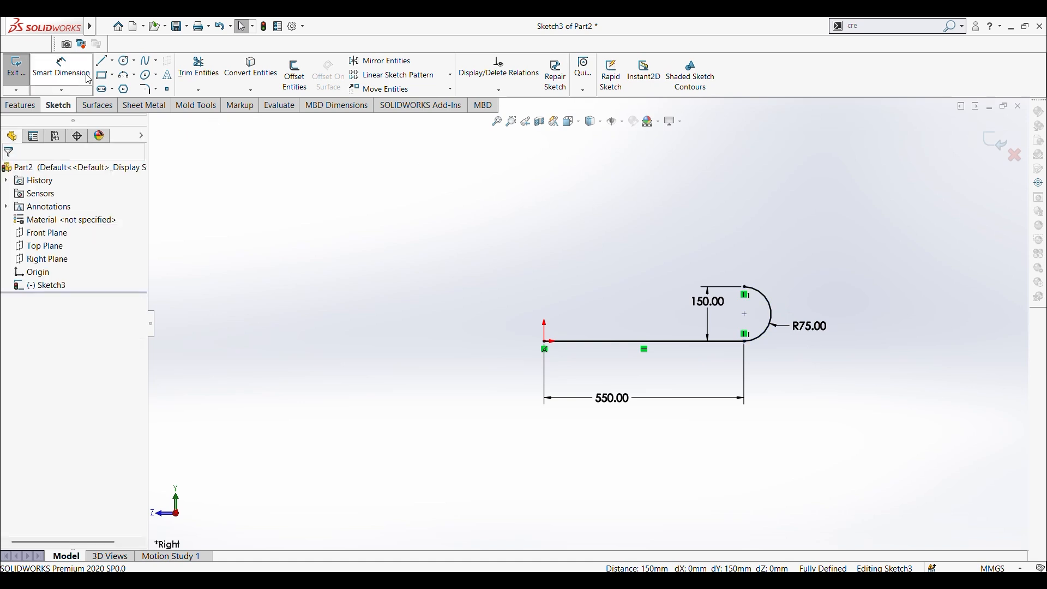
Step: Sketch a line about 565 mm long from the arc's upper endpoint back over the origin, rising slightly away from the arc
left_click(745, 286)
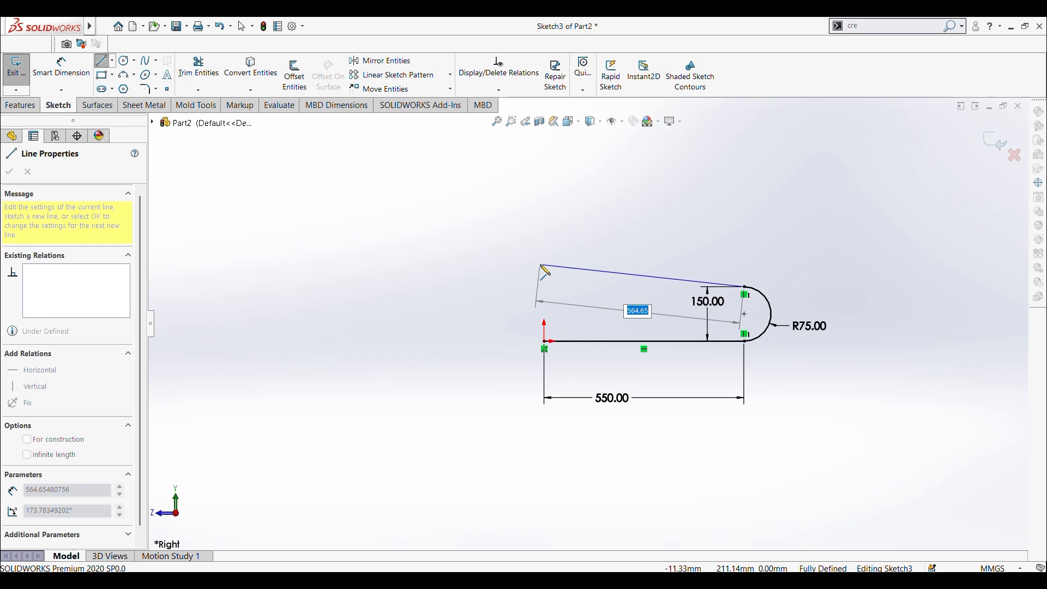
left_click(540, 265)
key("Escape")
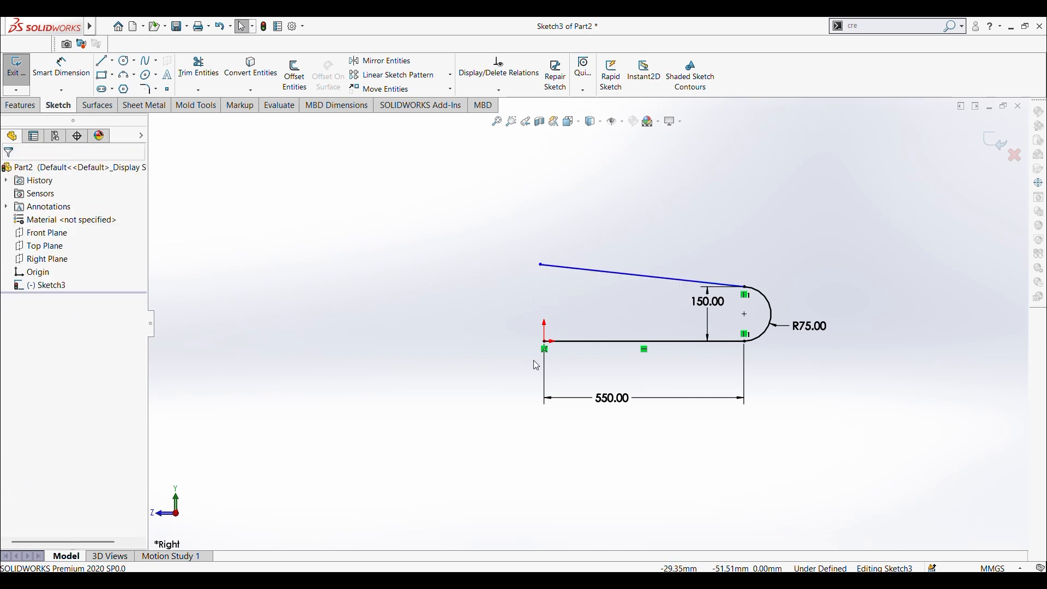
Step: Dimension the sloped upper line's true length as 650 mm
left_click(71, 71)
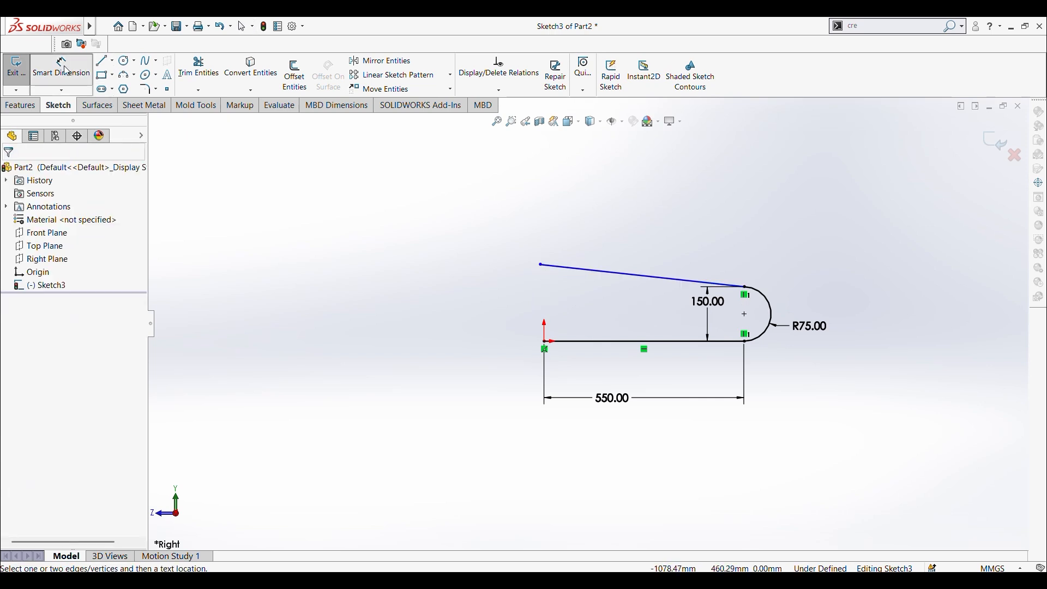
left_click(607, 278)
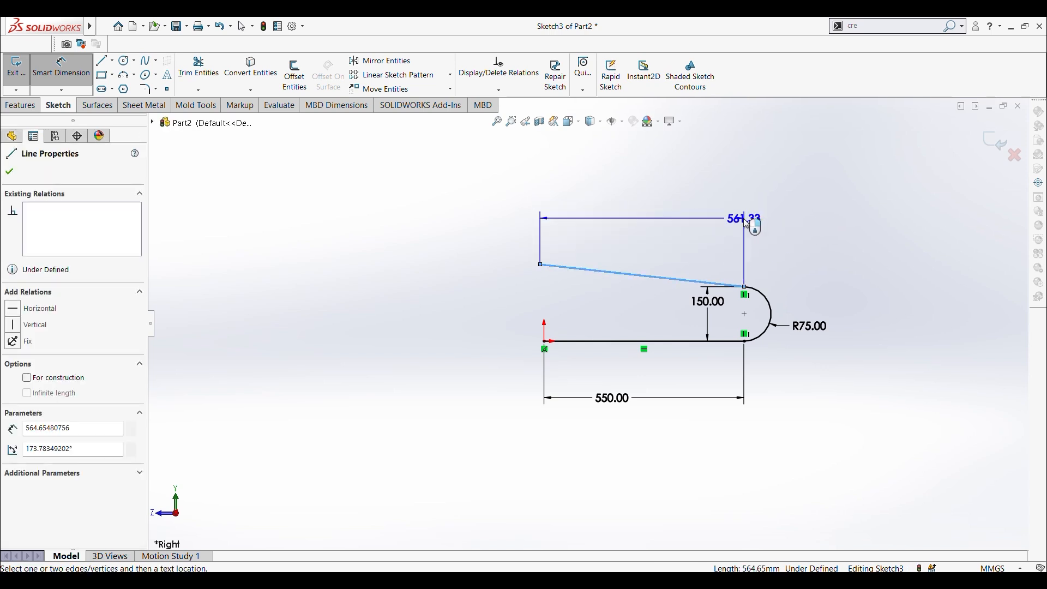
left_click(819, 232)
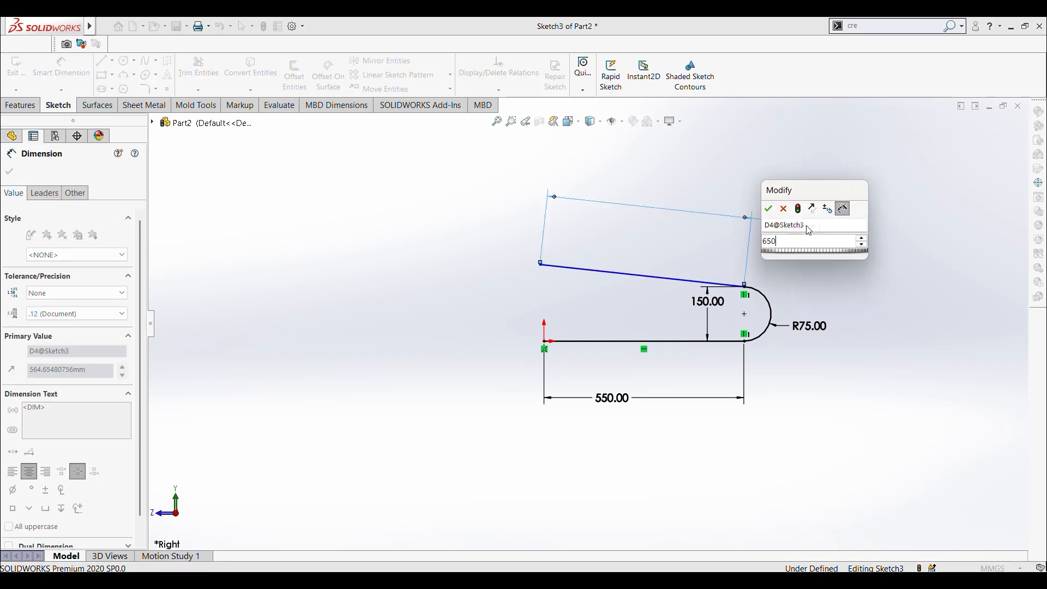
key("Return")
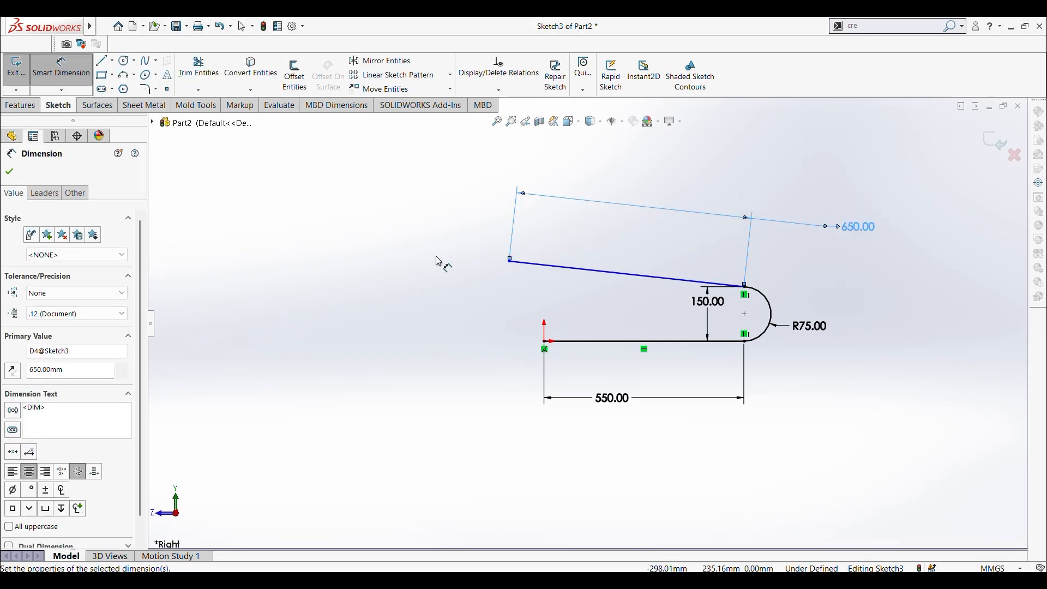
left_click(439, 262)
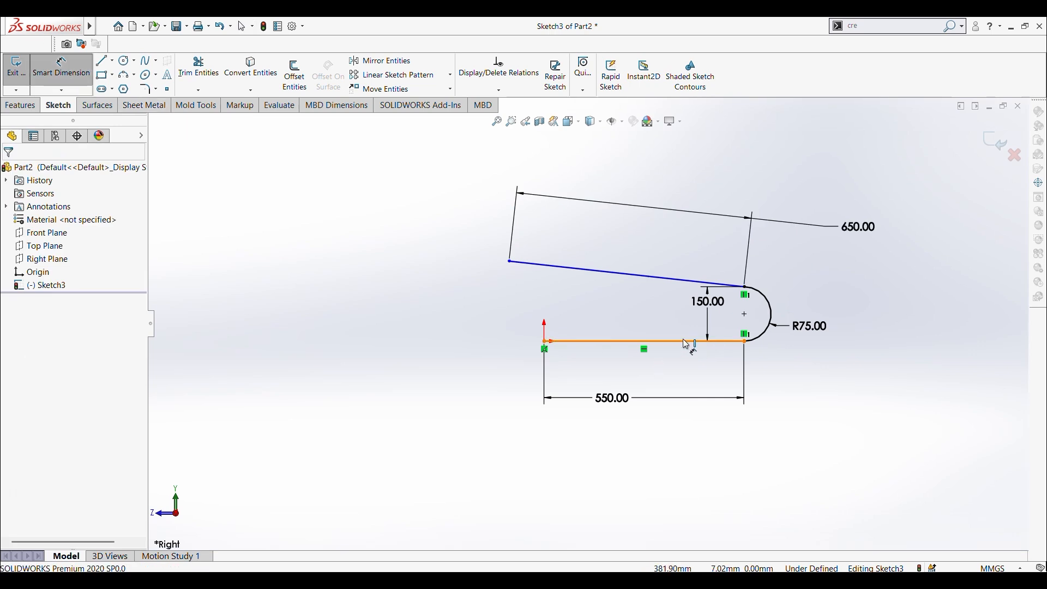
Step: Dimension the angle between the horizontal line and the sloped upper line as 6°
left_click(688, 279)
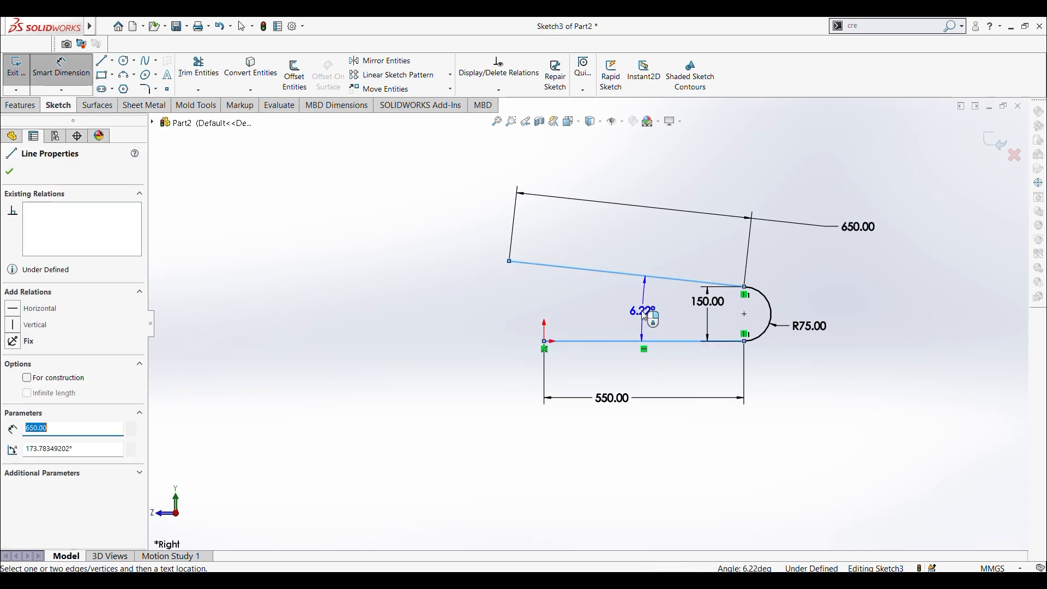
left_click(642, 315)
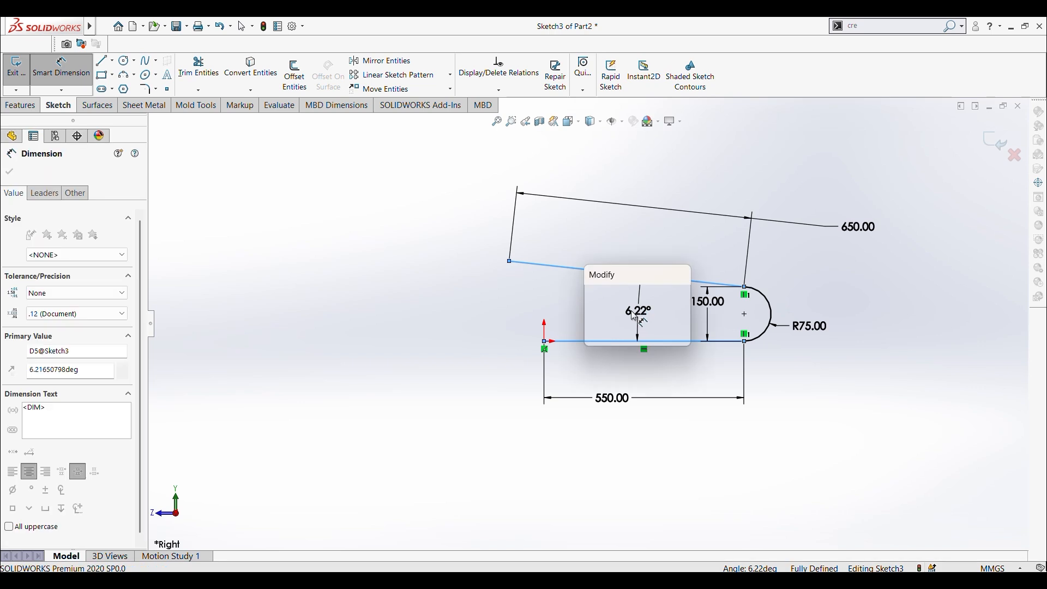
key("Return")
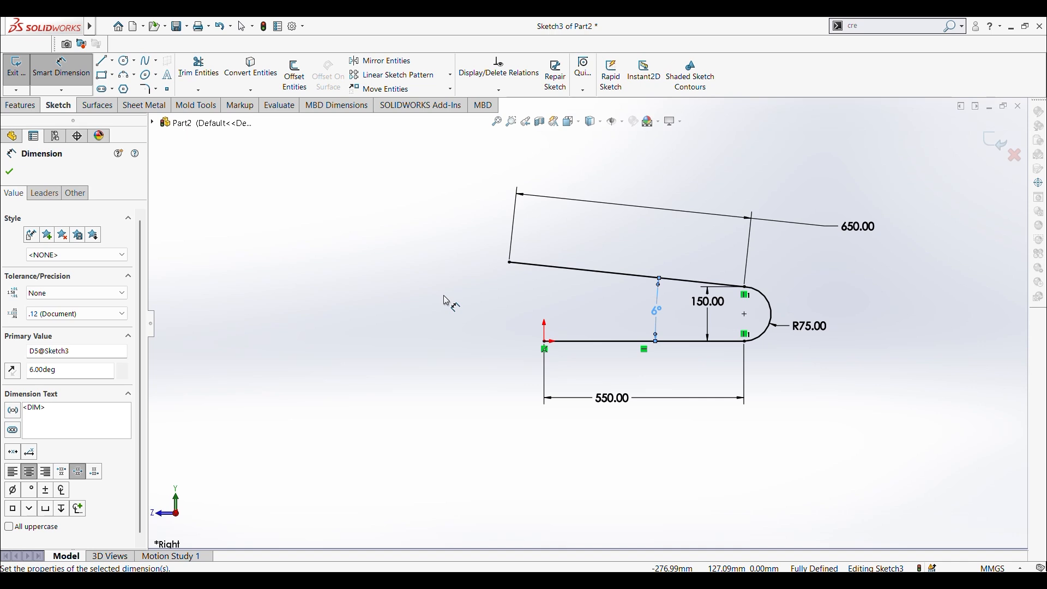
scroll(614, 322, "up", 2)
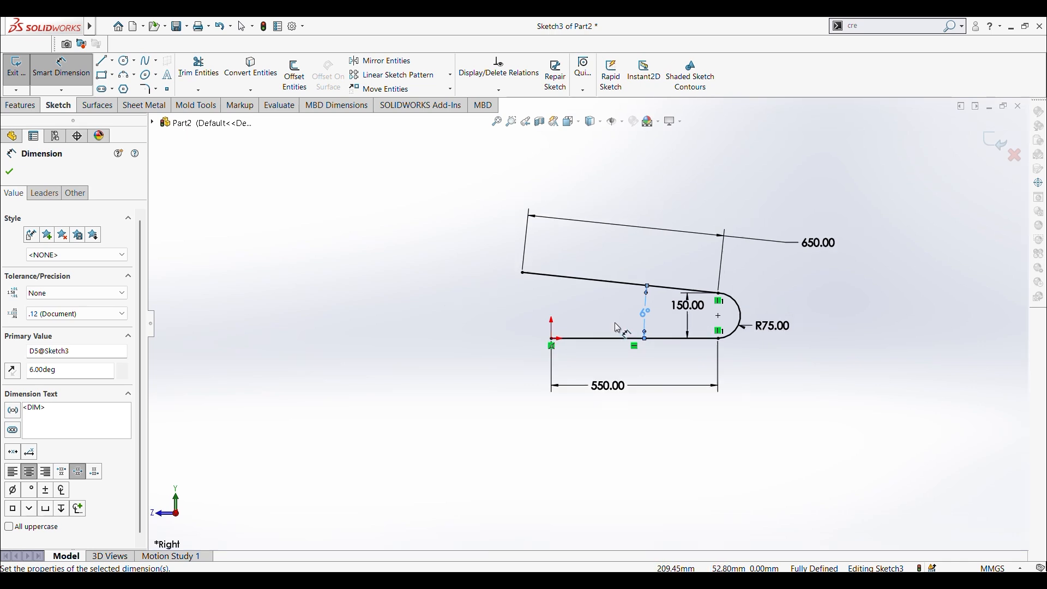
left_click(10, 173)
Step: Start an Extruded Boss/Base from the open profile and set its one-direction thin-feature thickness to 20 mm
left_click(24, 107)
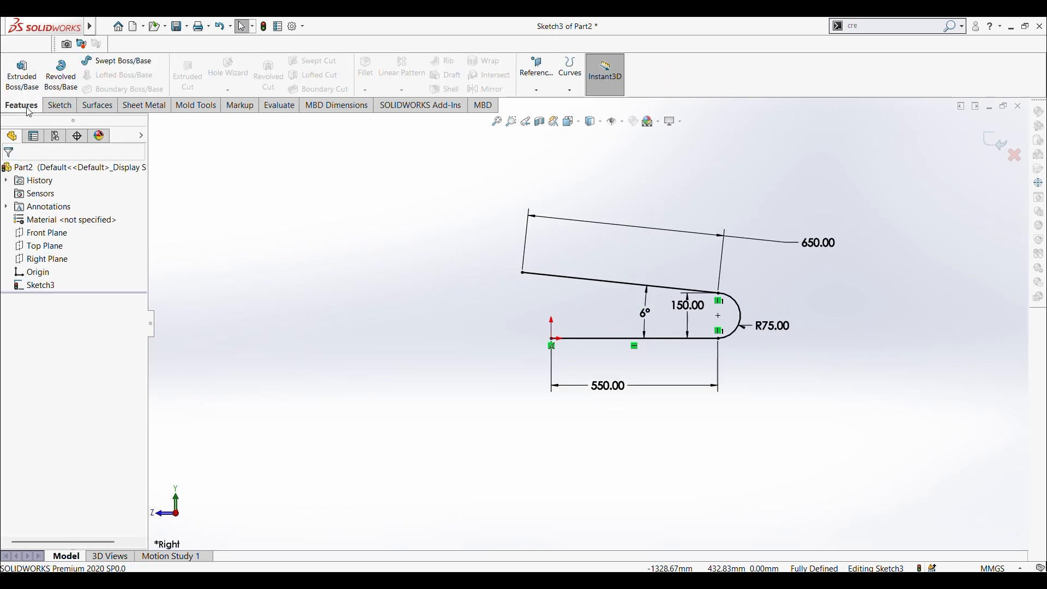
left_click(24, 80)
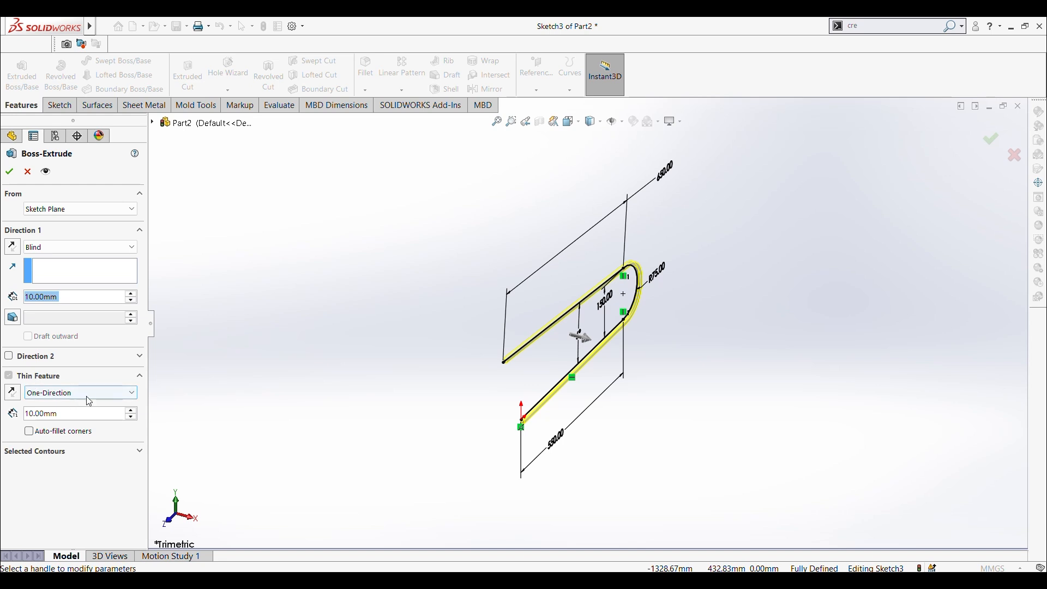
left_click(69, 418)
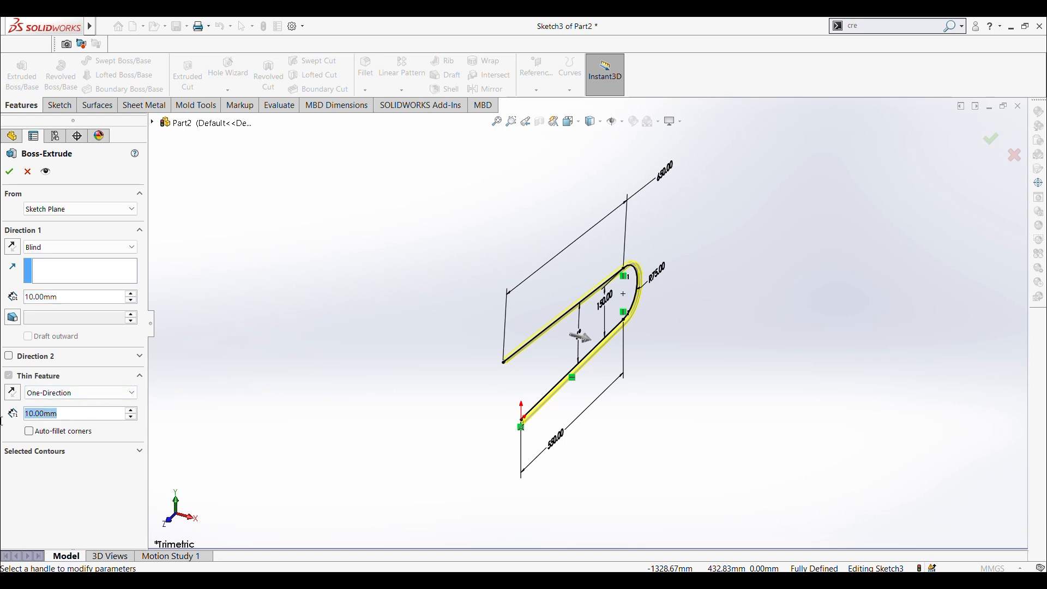
type("20")
key("Return")
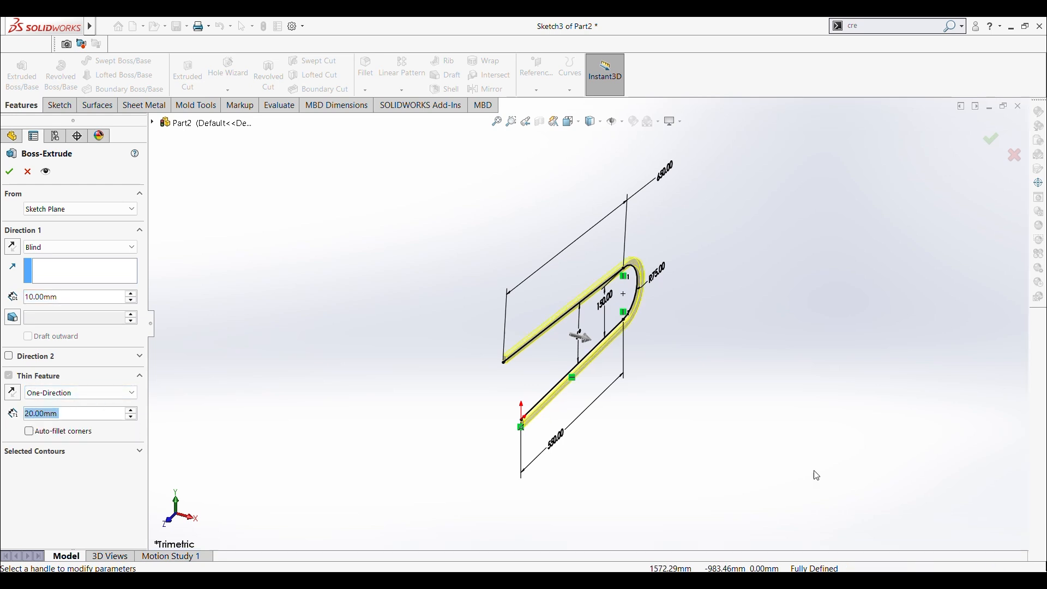
Step: Set the blind extrusion depth to 600 mm, reverse its direction, and complete the thin extrusion
middle_click_drag(304, 260, 269, 276)
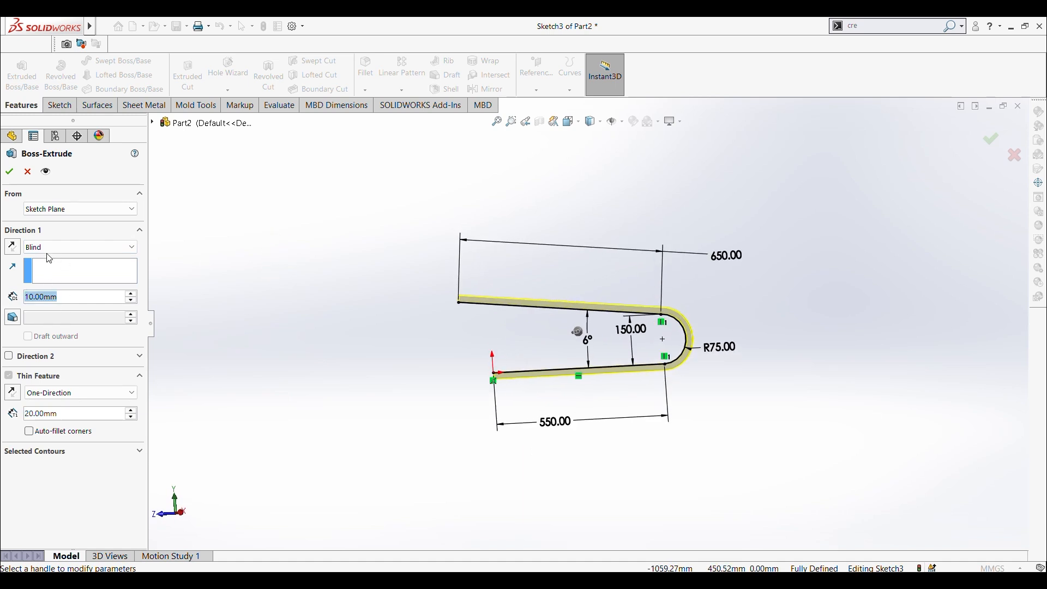
type("600")
key("Return")
middle_click_drag(157, 285, 327, 348)
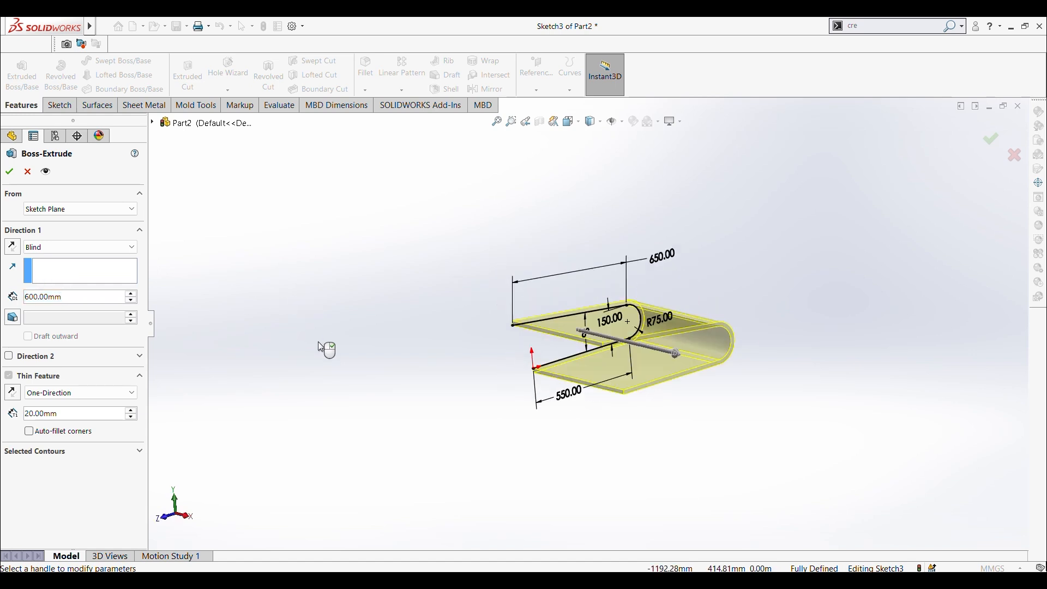
left_click(12, 246)
middle_click_drag(333, 270, 320, 236)
key("Return")
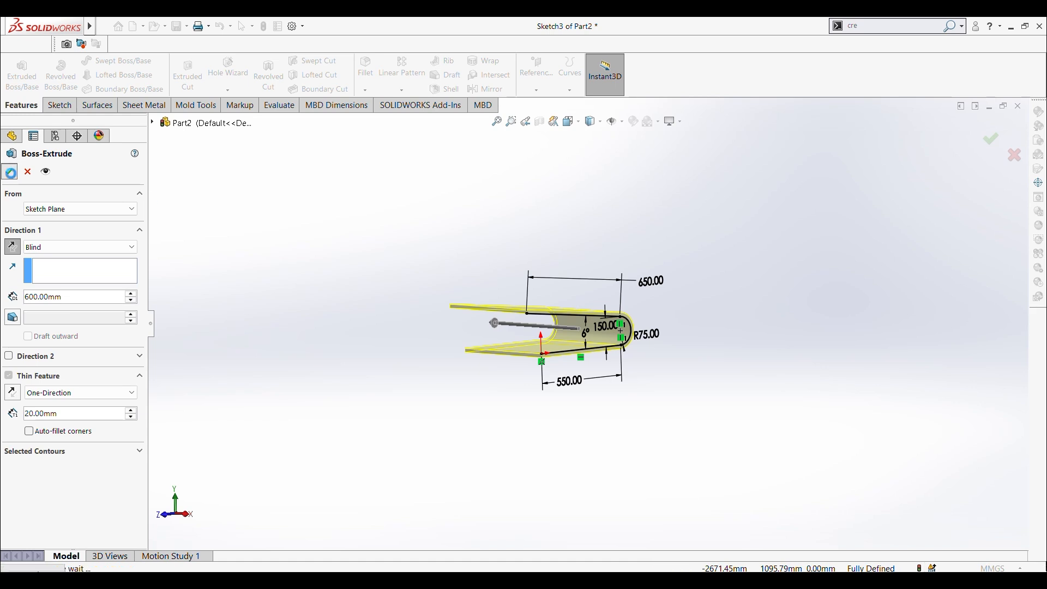
Step: Start a reference plane based on the U-shaped side face of the thin extrusion
key("ctrl+4")
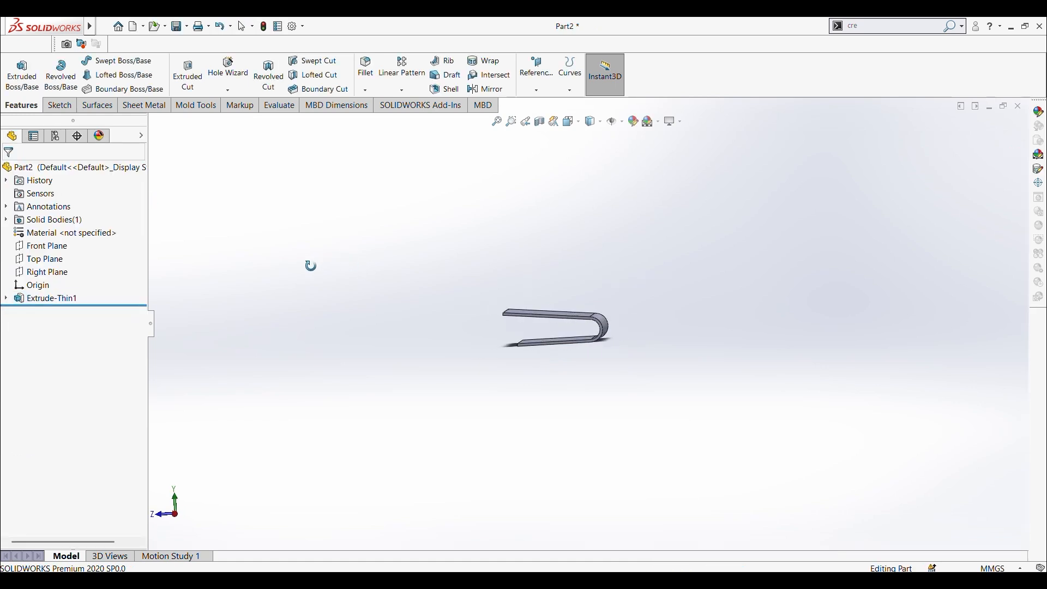
key("f")
middle_click_drag(509, 343, 552, 416)
key("ctrl+4")
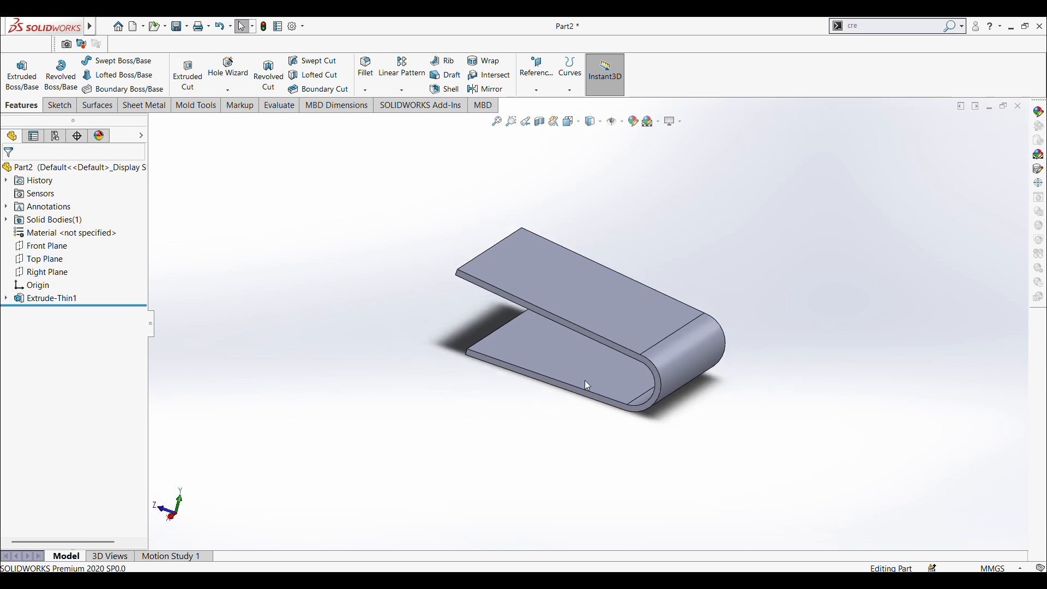
middle_click_drag(513, 136, 592, 257)
left_click(542, 92)
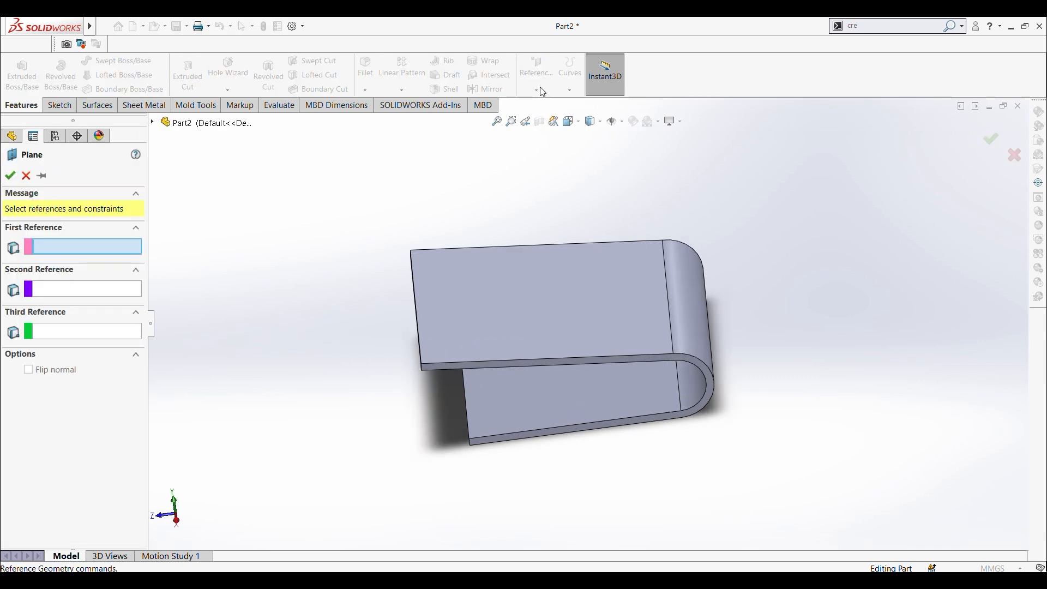
scroll(627, 338, "down", 5)
scroll(628, 281, "down", 2)
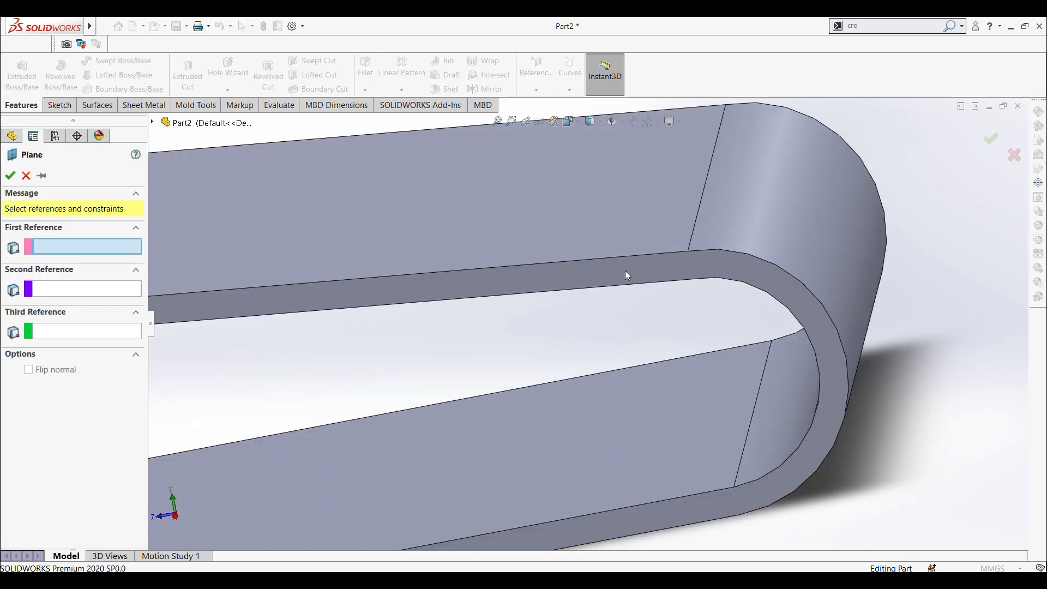
left_click(626, 276)
Step: Flip the reference plane's 10 mm offset to the inside of the part and create the plane
scroll(622, 284, "up", 6)
middle_click_drag(418, 280, 496, 347)
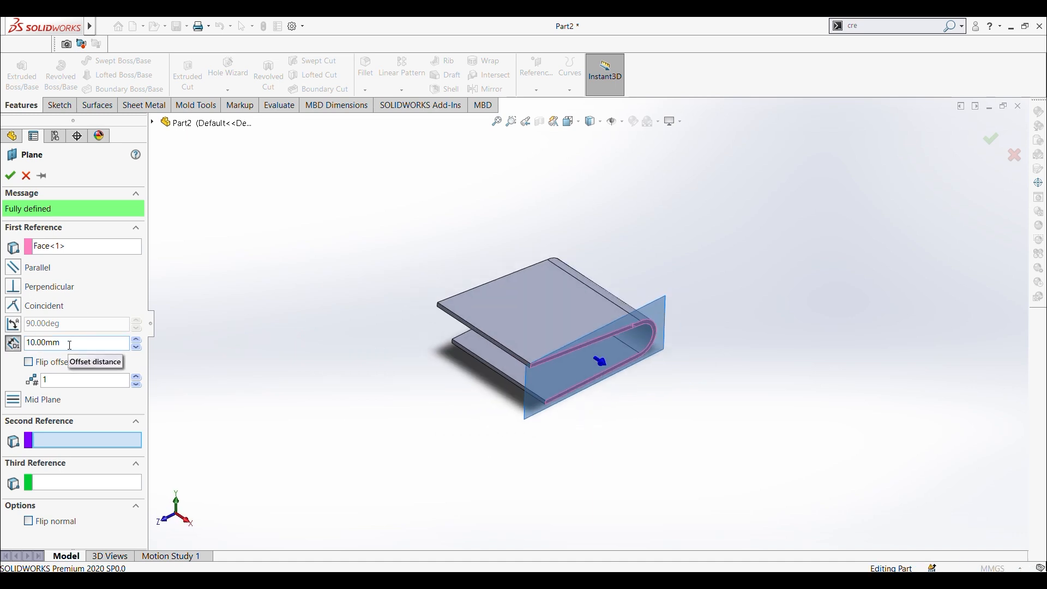
left_click(28, 362)
mouse_move(374, 330)
middle_mouse_down()
mouse_move(403, 382)
mouse_move(382, 338)
middle_mouse_up()
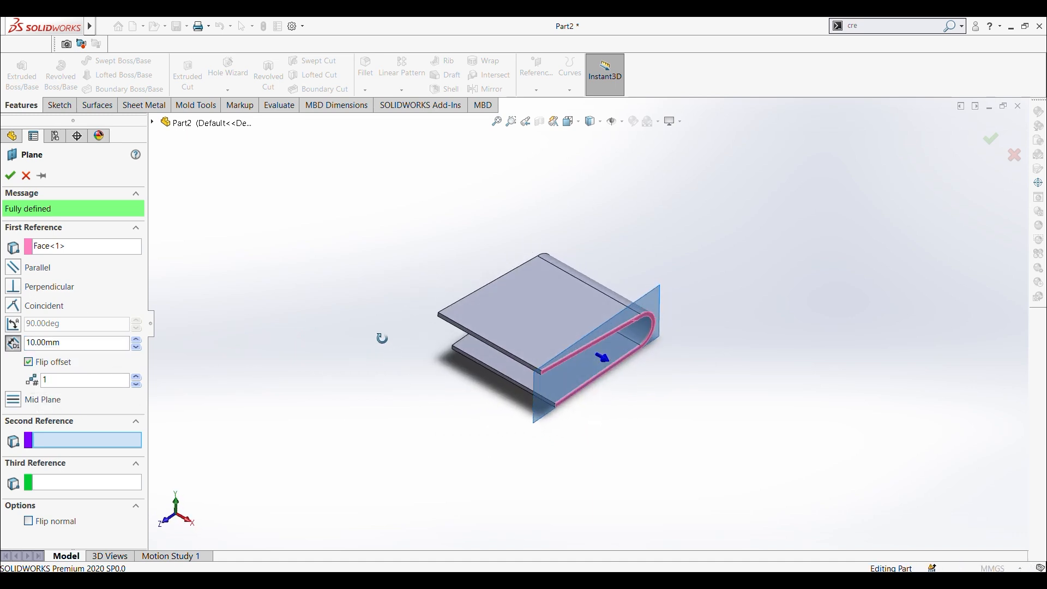
left_click(10, 176)
middle_click_drag(325, 255, 249, 190)
left_click(623, 287)
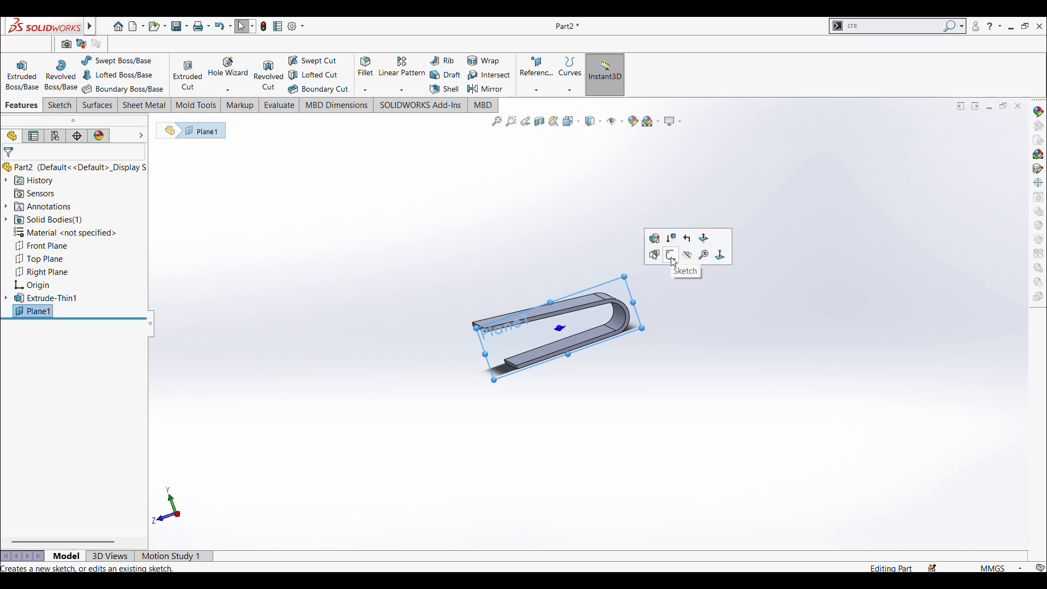
left_click(32, 313)
left_click(39, 276)
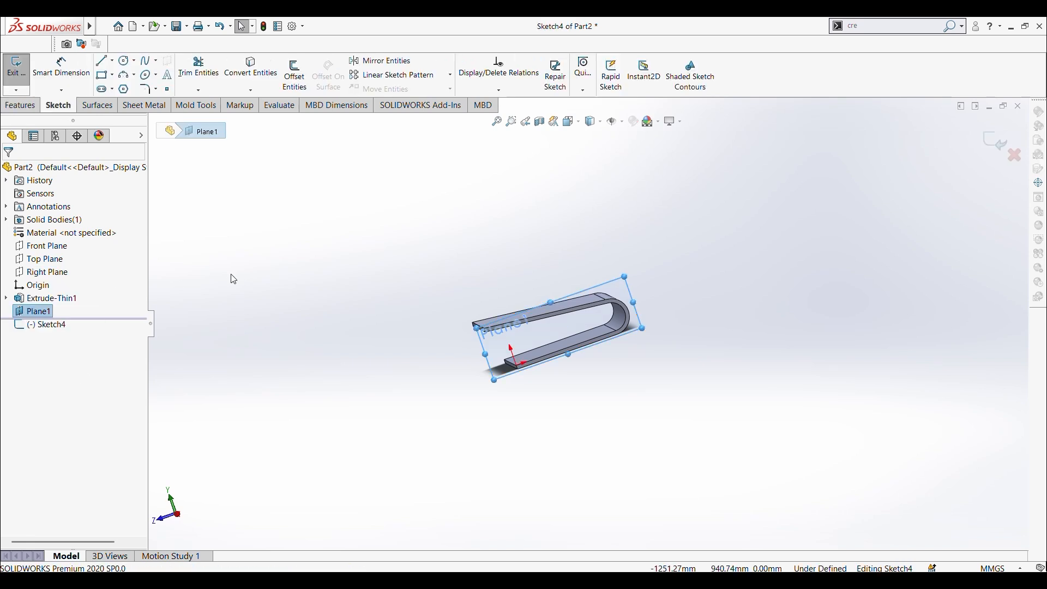
left_click(996, 142)
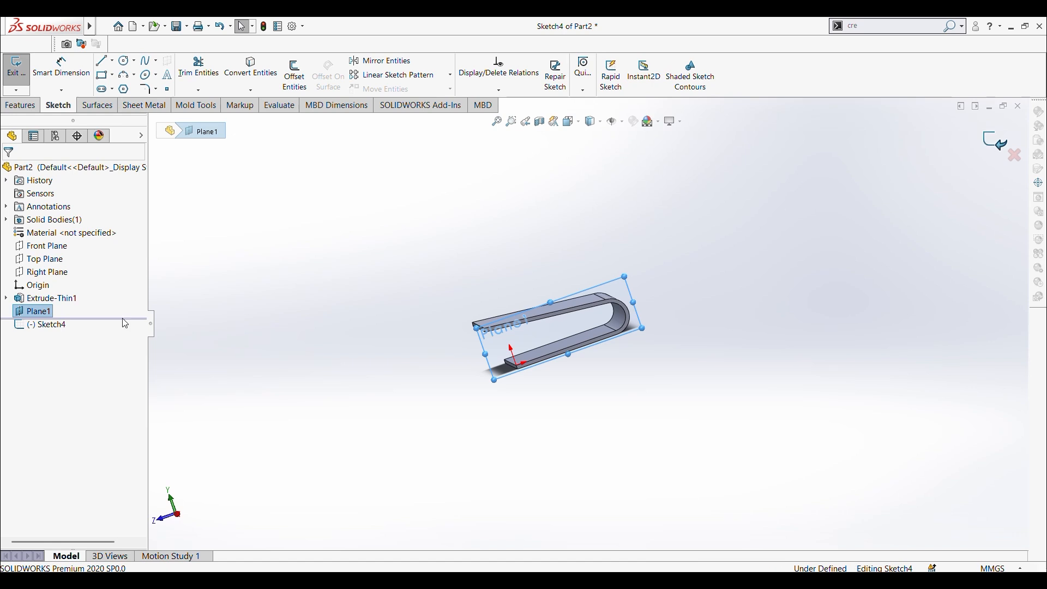
Step: Start a new sketch on the offset plane and view it face-on
left_click(33, 312)
left_click(67, 109)
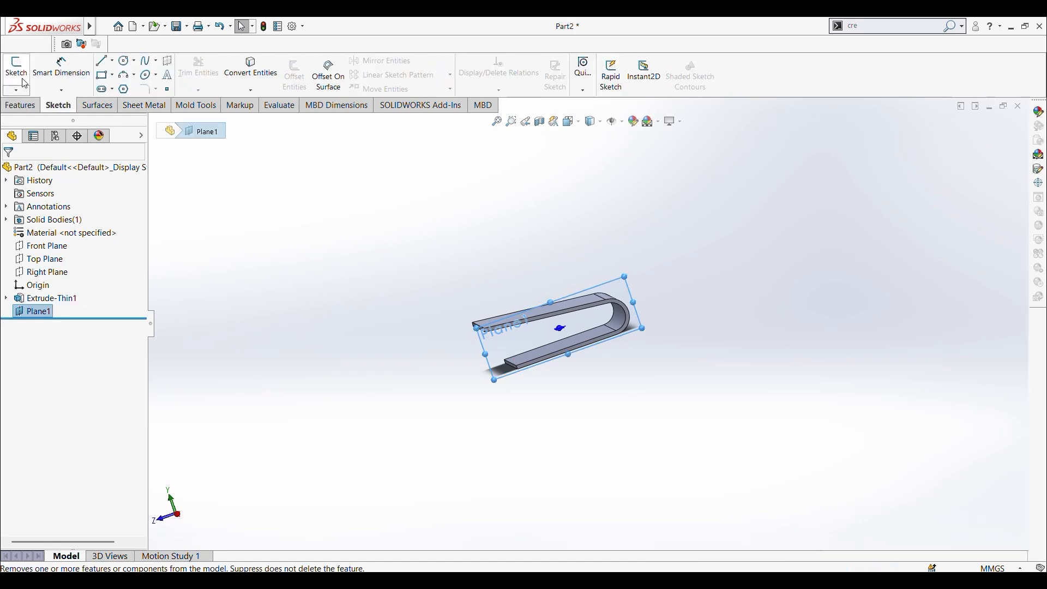
left_click(16, 70)
middle_click_drag(452, 298, 476, 302)
key("ctrl+8")
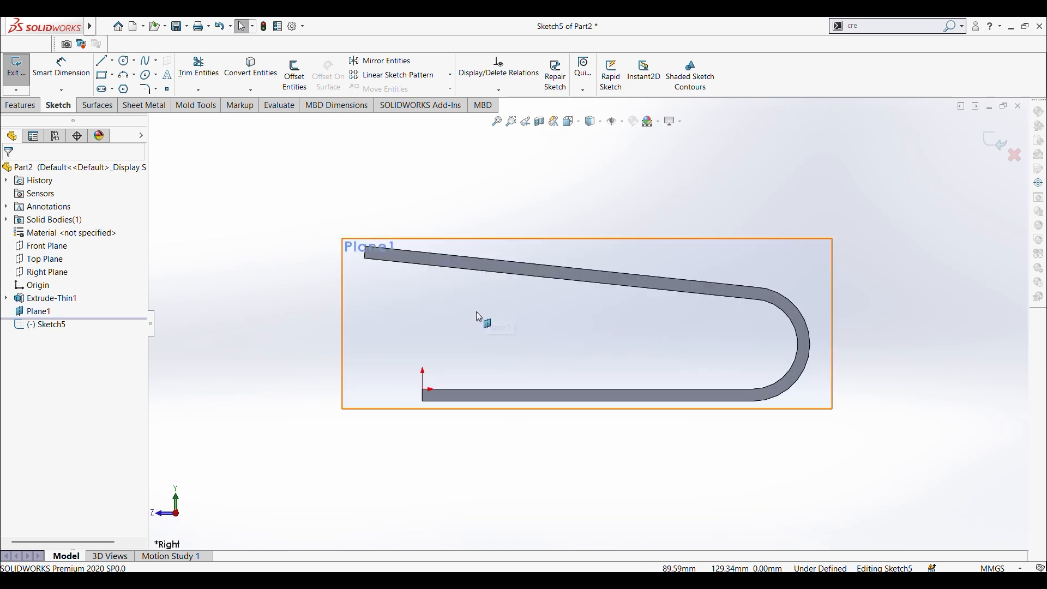
Step: Sketch a 3-point arc of about 164 mm radius, rising about 202 mm from the bend's outer edge and bulging toward the open end
scroll(600, 293, "up", 1)
scroll(675, 306, "down", 2)
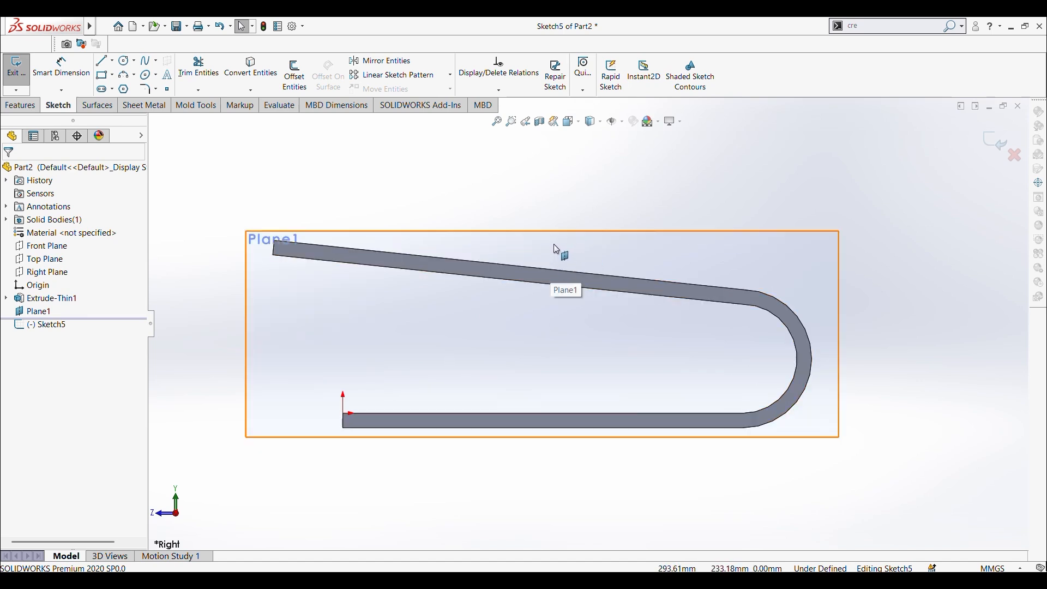
scroll(627, 308, "up", 3)
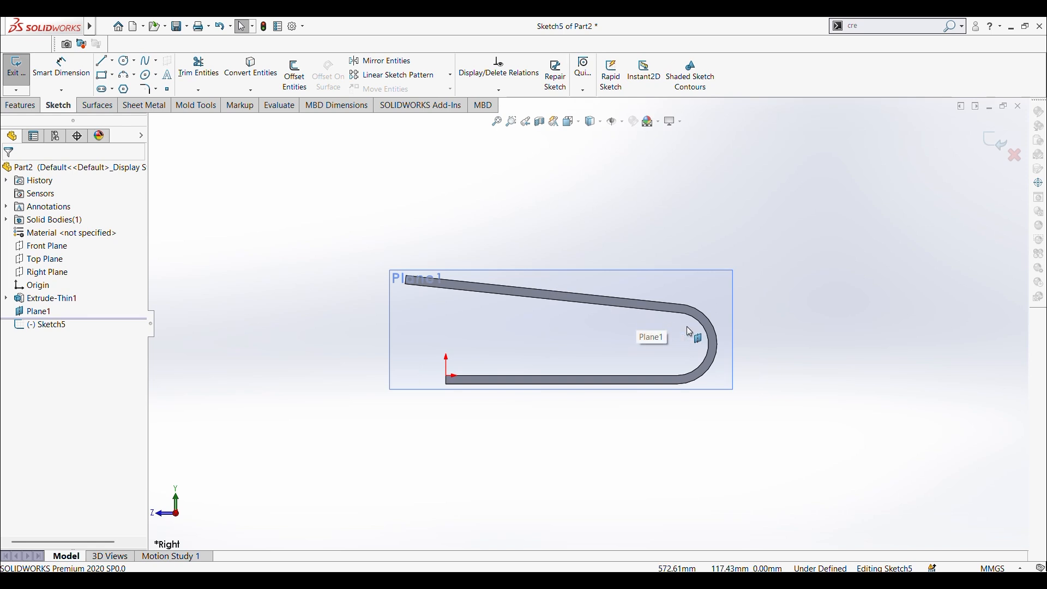
left_click(124, 79)
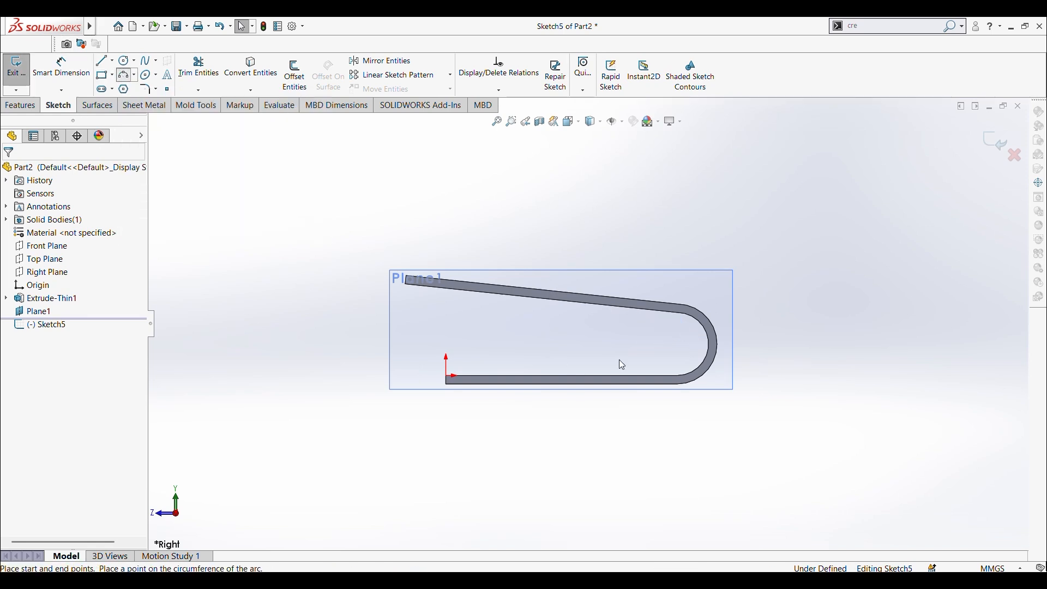
scroll(693, 316, "down", 2)
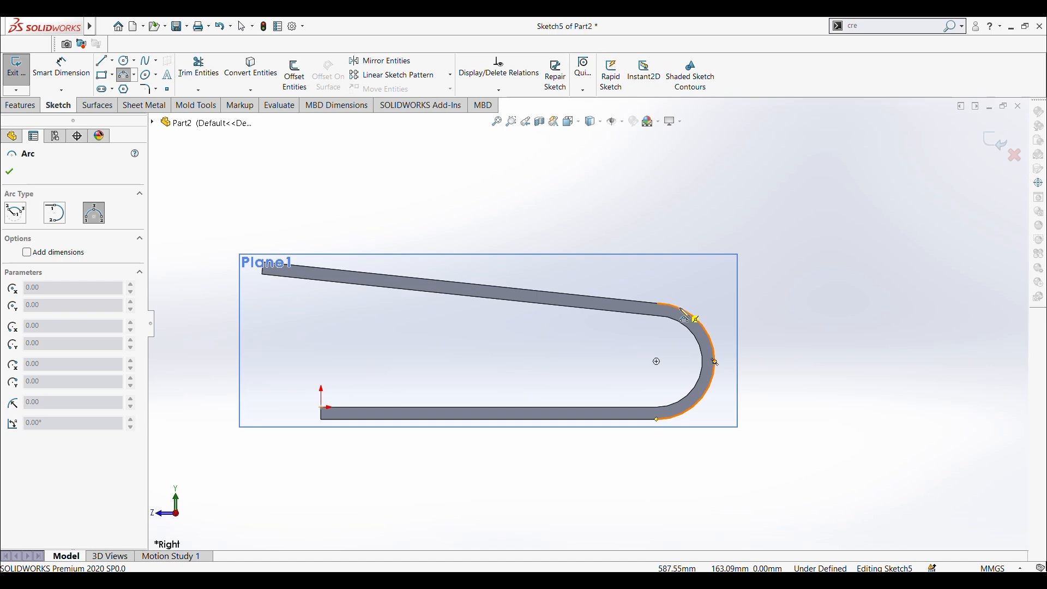
left_click(681, 310)
left_click(710, 180)
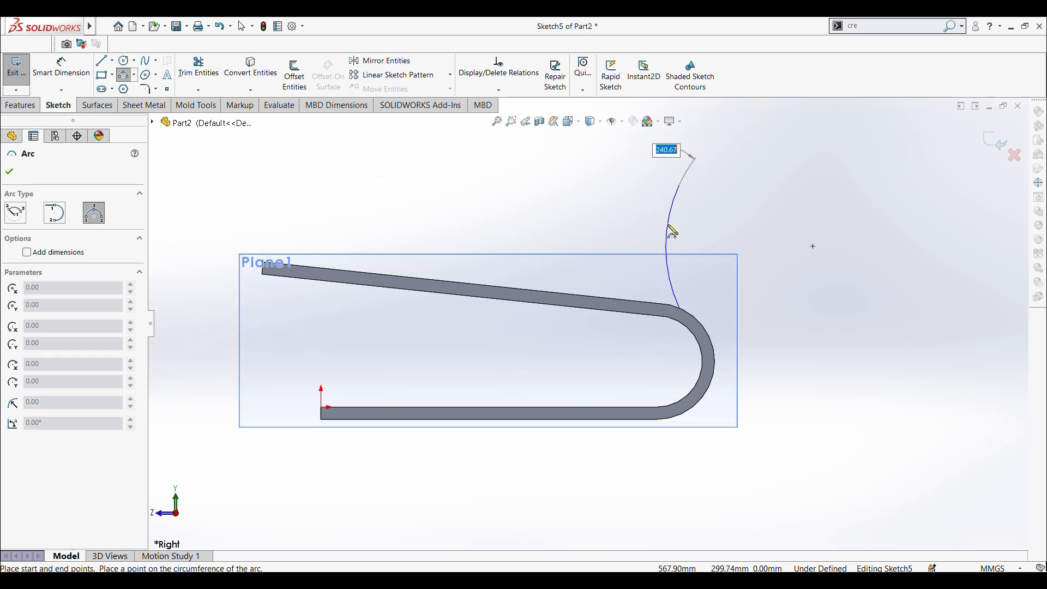
left_click(666, 230)
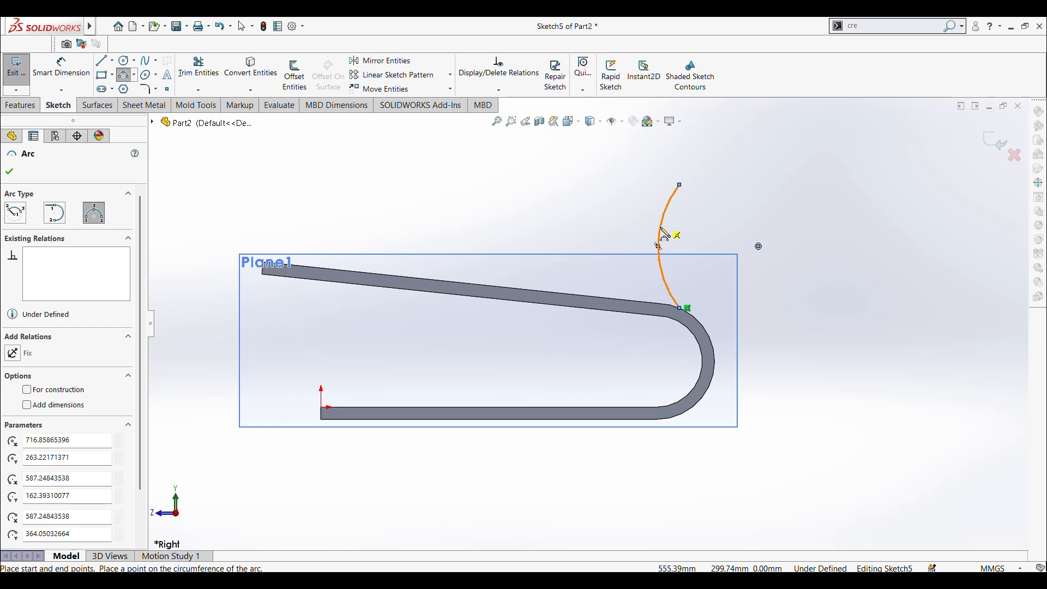
key("Escape")
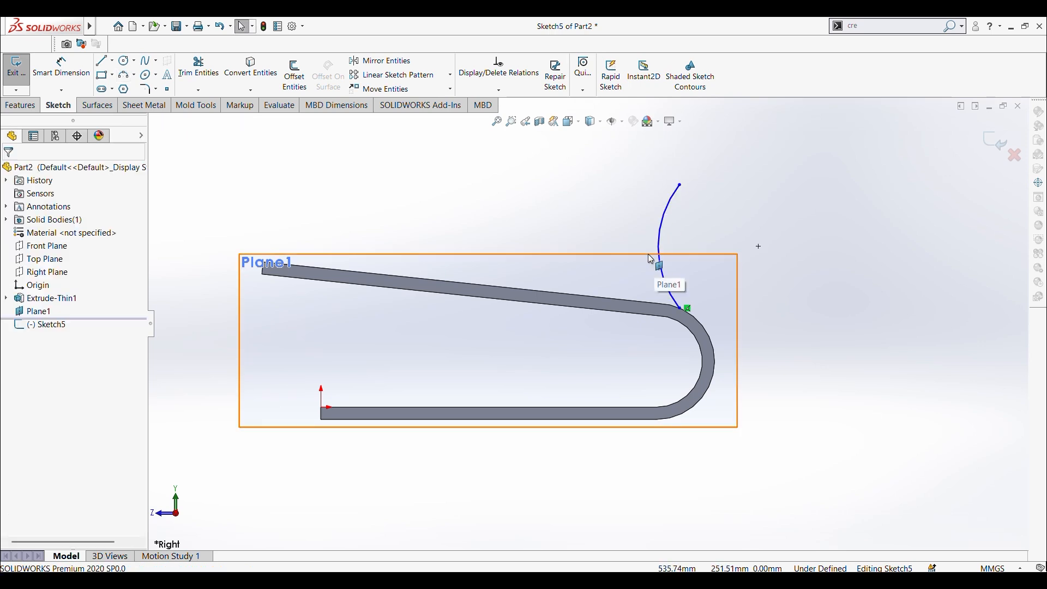
Step: Dimension the distance between the arc's two endpoints as 200 mm
left_click(69, 72)
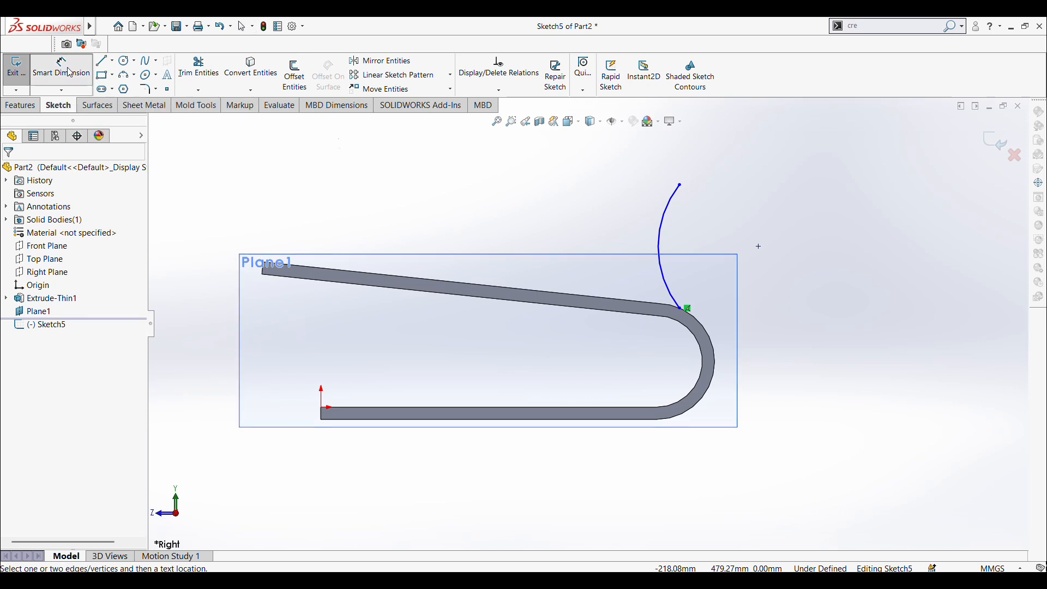
left_click(680, 186)
left_click(681, 309)
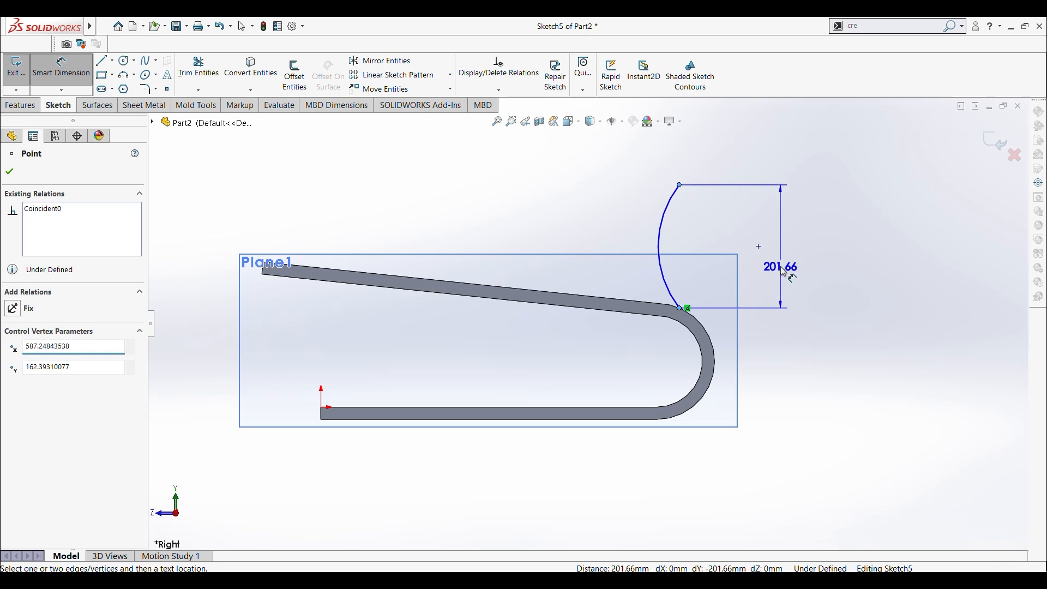
left_click(784, 272)
type("2")
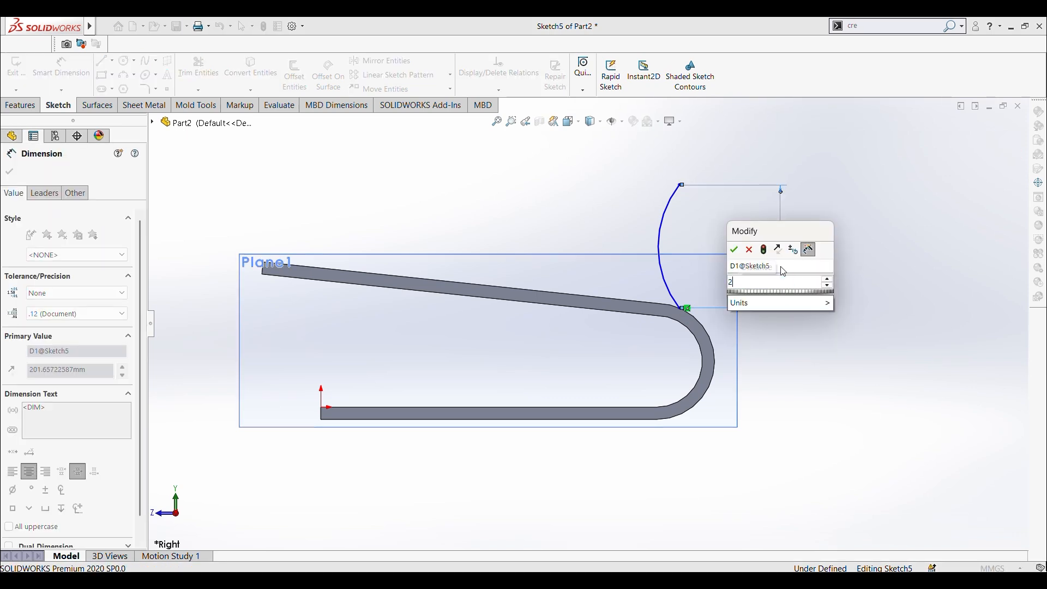
type("00")
key("Return")
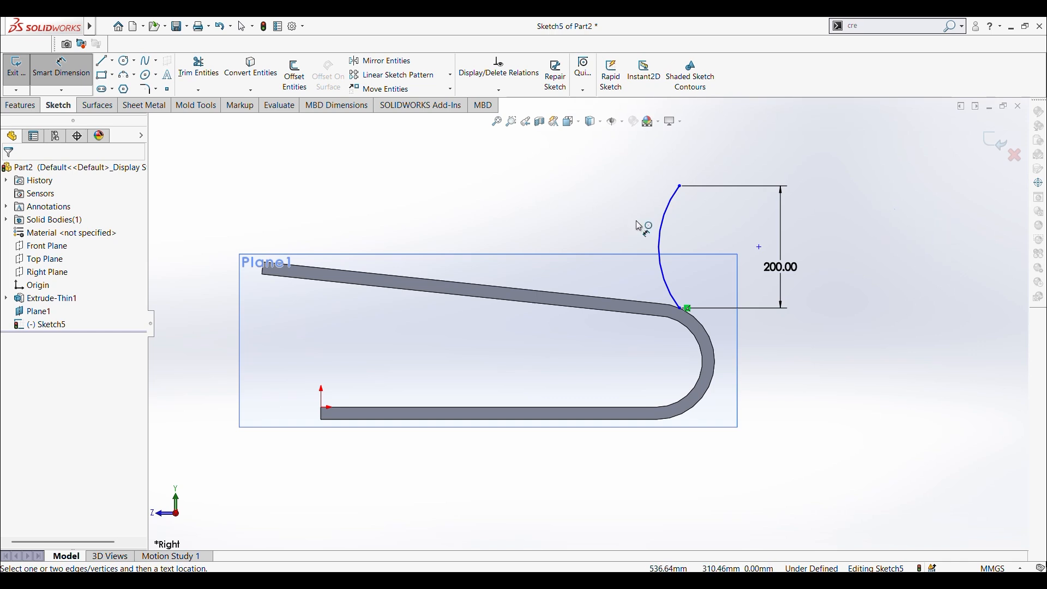
Step: Dimension the arc's radius as 110 mm and leave the dimension command
left_click(667, 238)
left_click(619, 242)
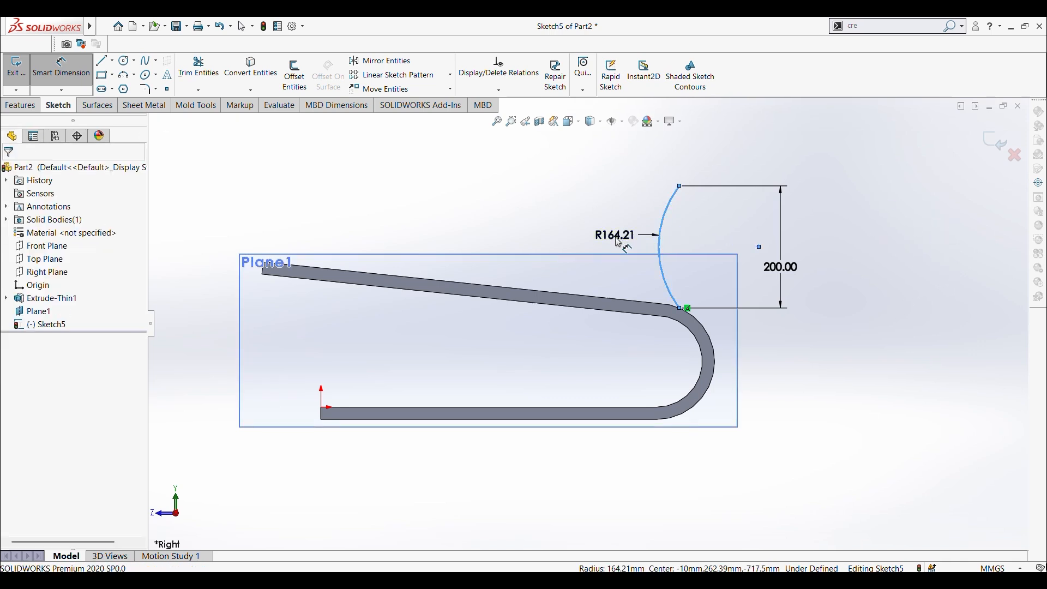
type("110")
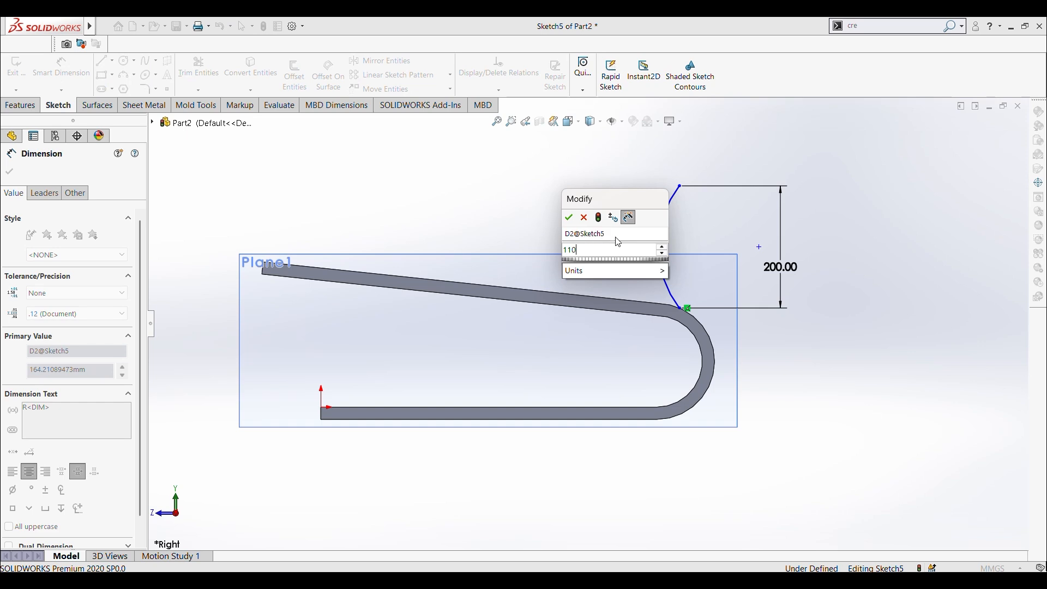
key("Return")
left_click(554, 203)
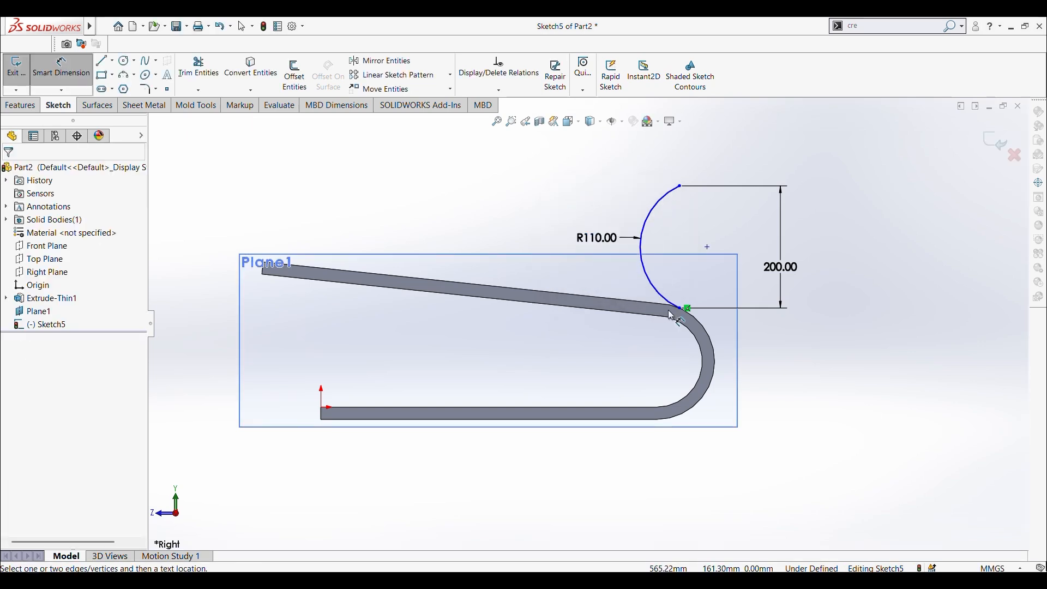
key("Escape")
Step: Make the arc tangent to the outer edge of the U-shaped bend
scroll(672, 316, "down", 2)
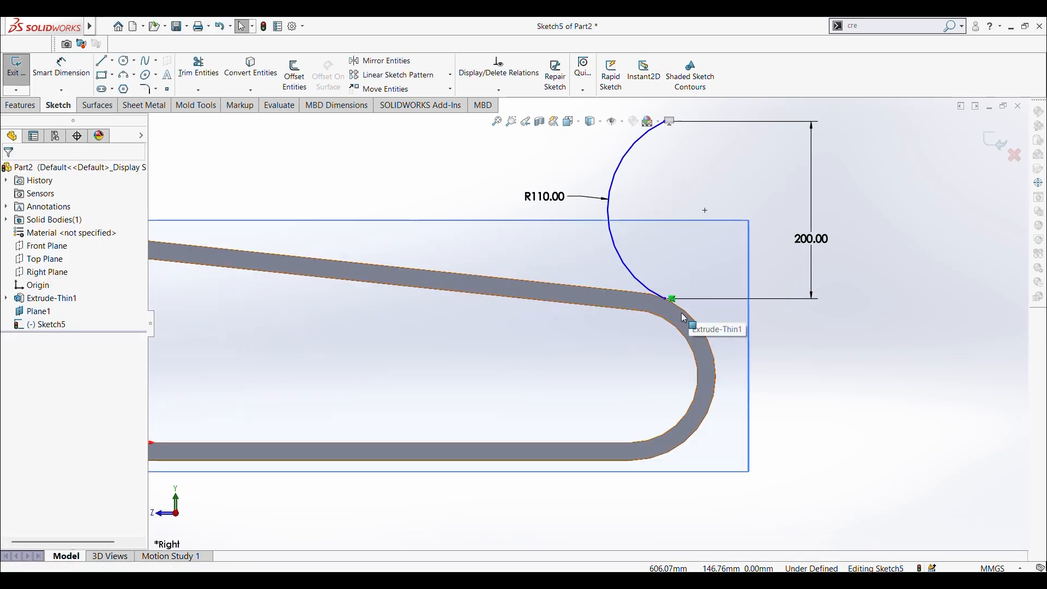
left_click(646, 287, "ctrl")
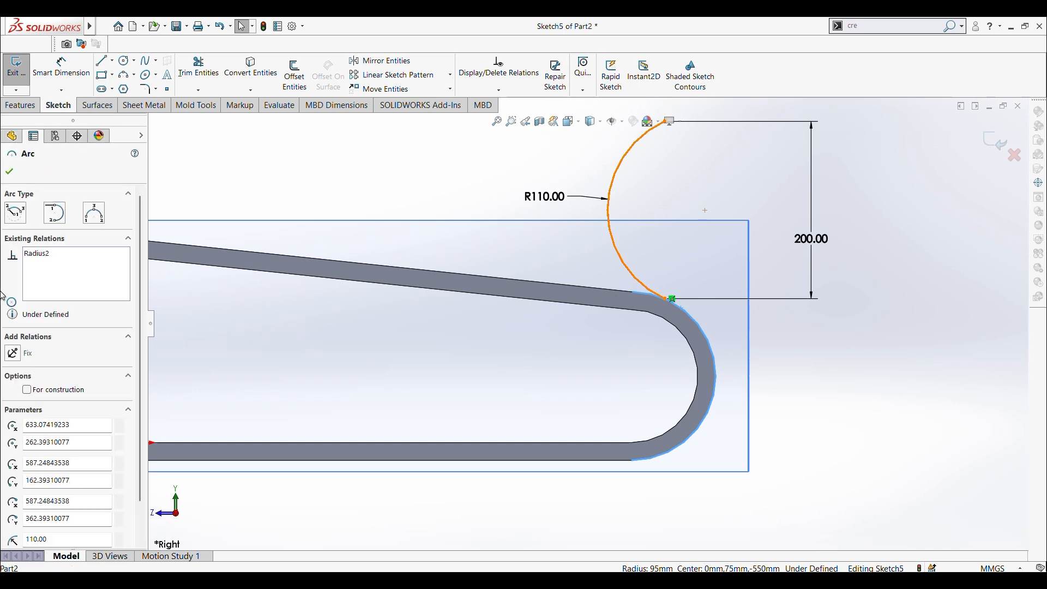
left_click(17, 381)
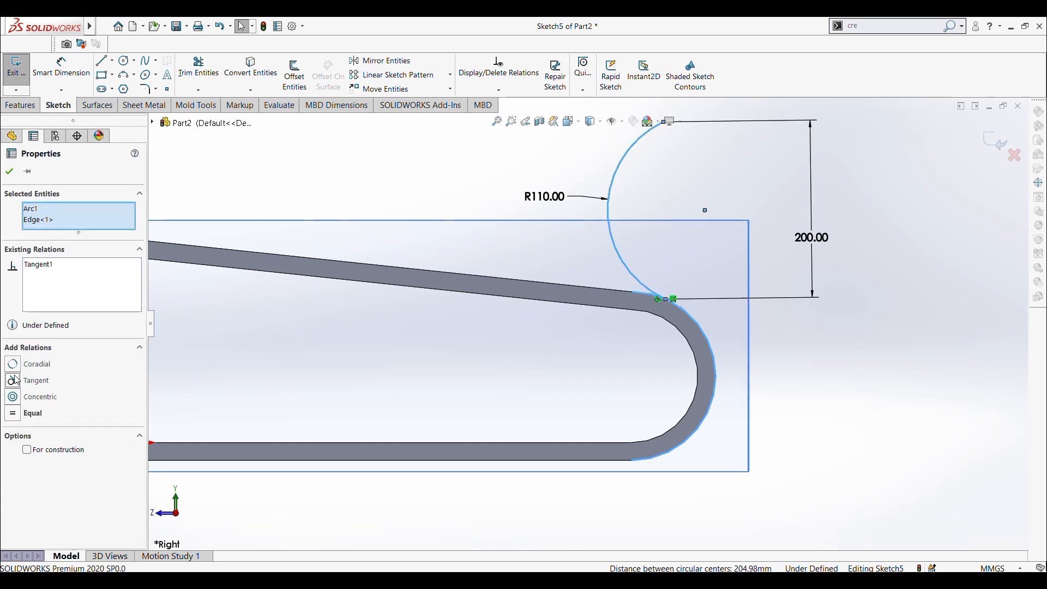
left_click(8, 172)
Step: Sketch a steep line from the upper part of the arc, rising about 514 mm and leaning away from the open end
scroll(731, 240, "up", 3)
scroll(669, 238, "down", 2)
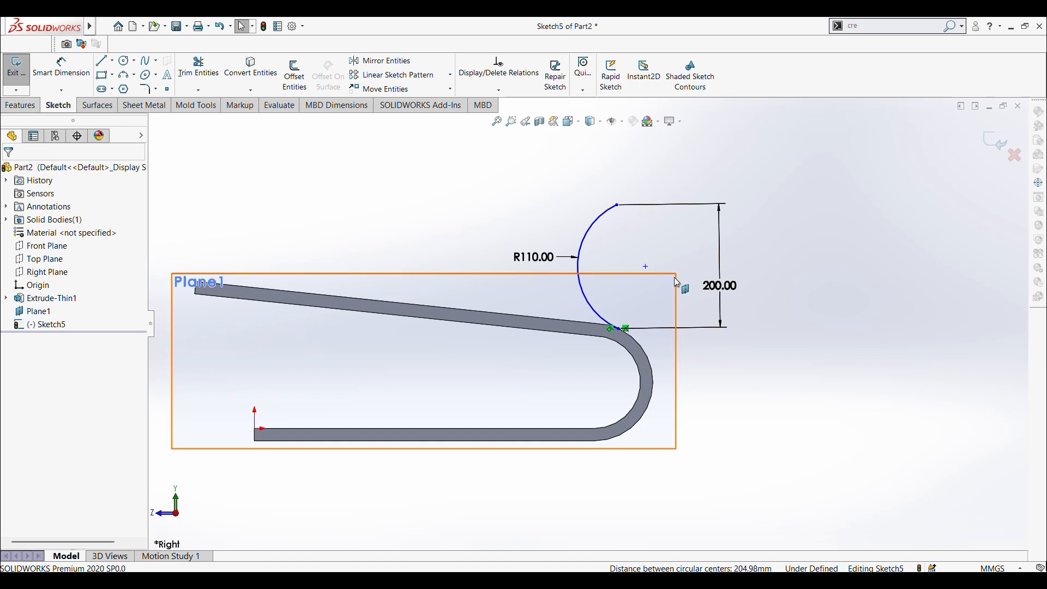
scroll(588, 324, "up", 1)
left_click(102, 61)
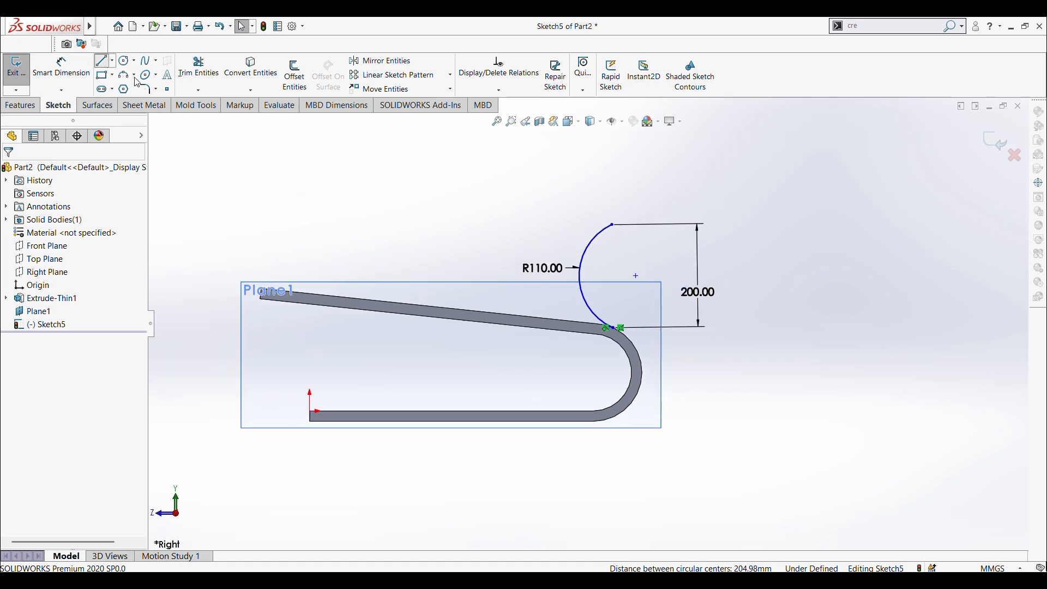
left_click(613, 224)
scroll(587, 323, "up", 3)
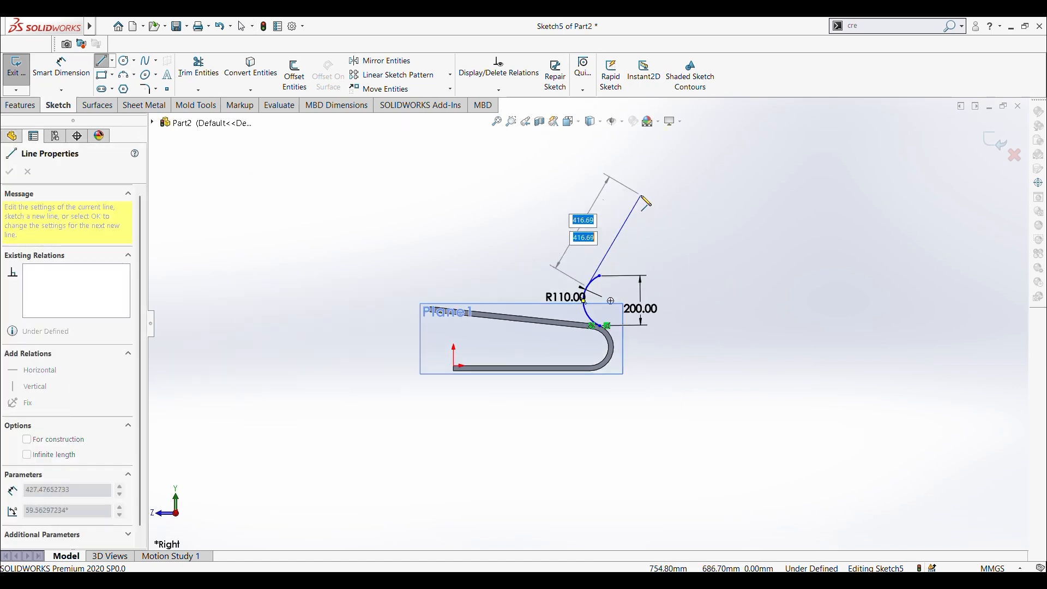
left_click(628, 210)
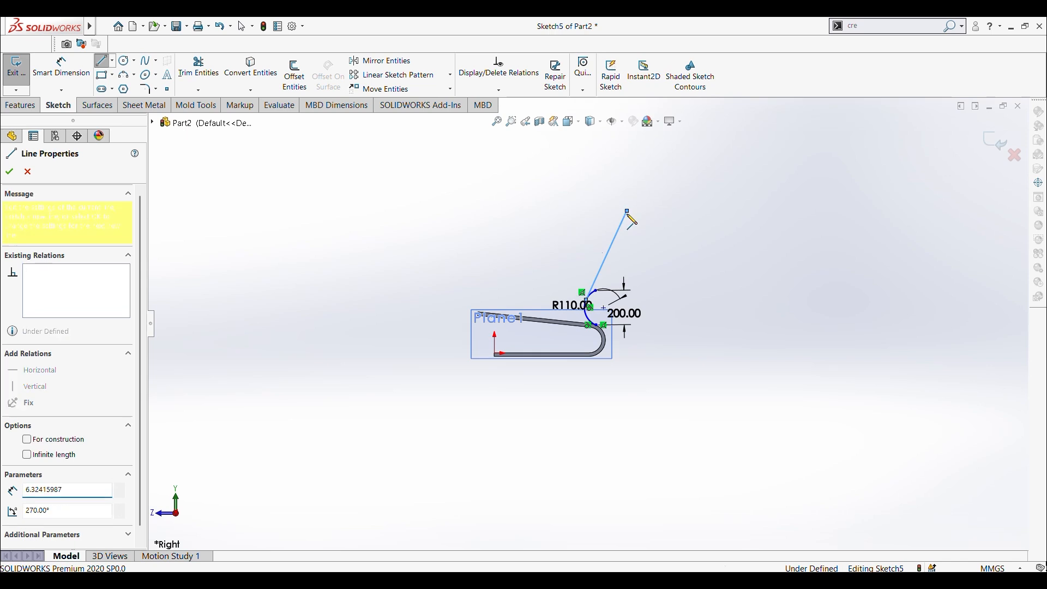
key("Escape")
scroll(626, 218, "down", 3)
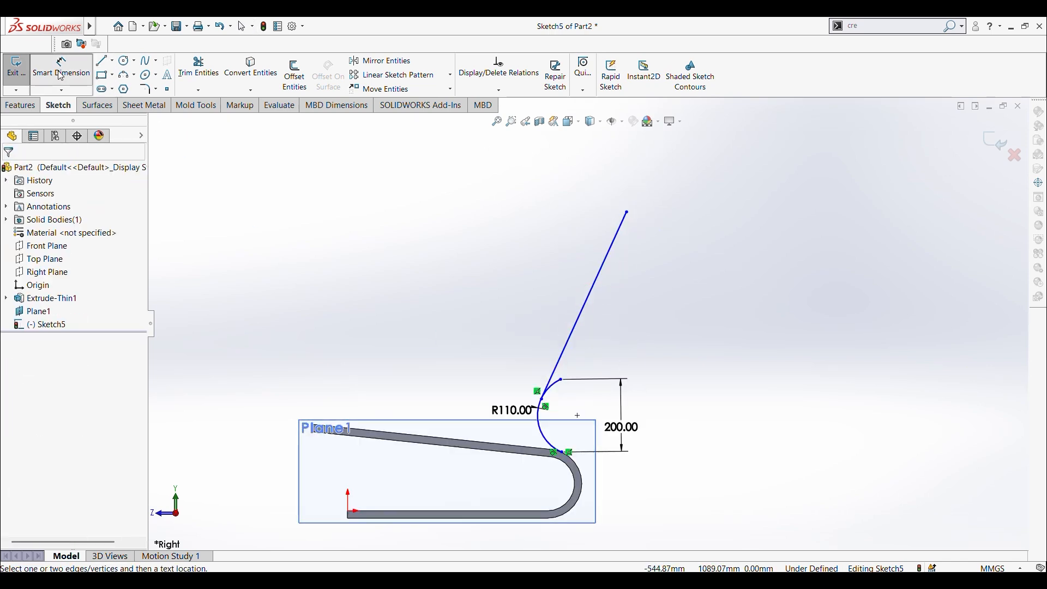
left_click(61, 74)
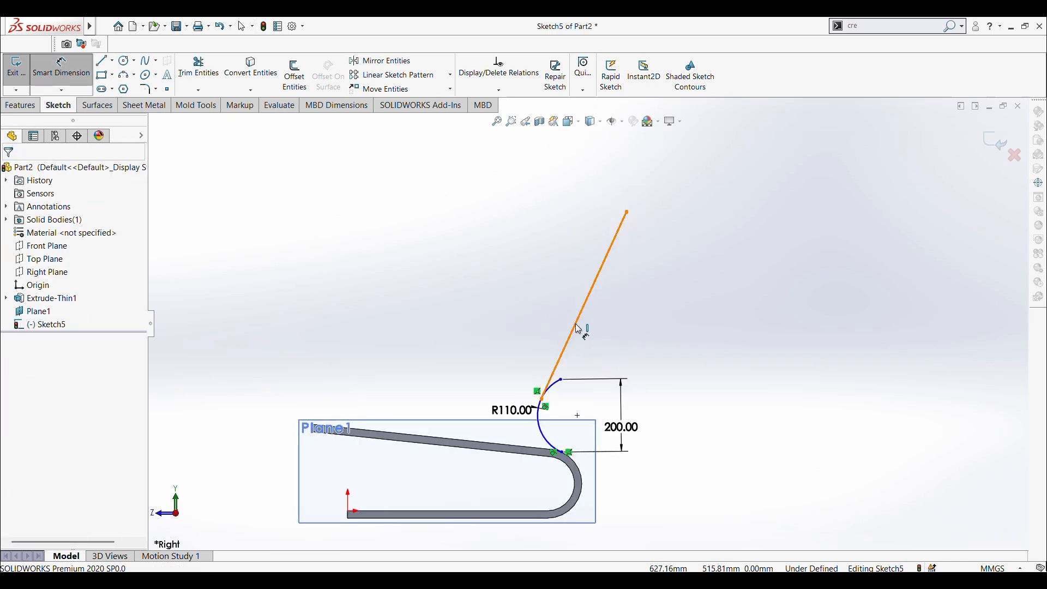
left_click(534, 296)
left_click(530, 293)
key("Escape")
key("Escape")
left_click(534, 296)
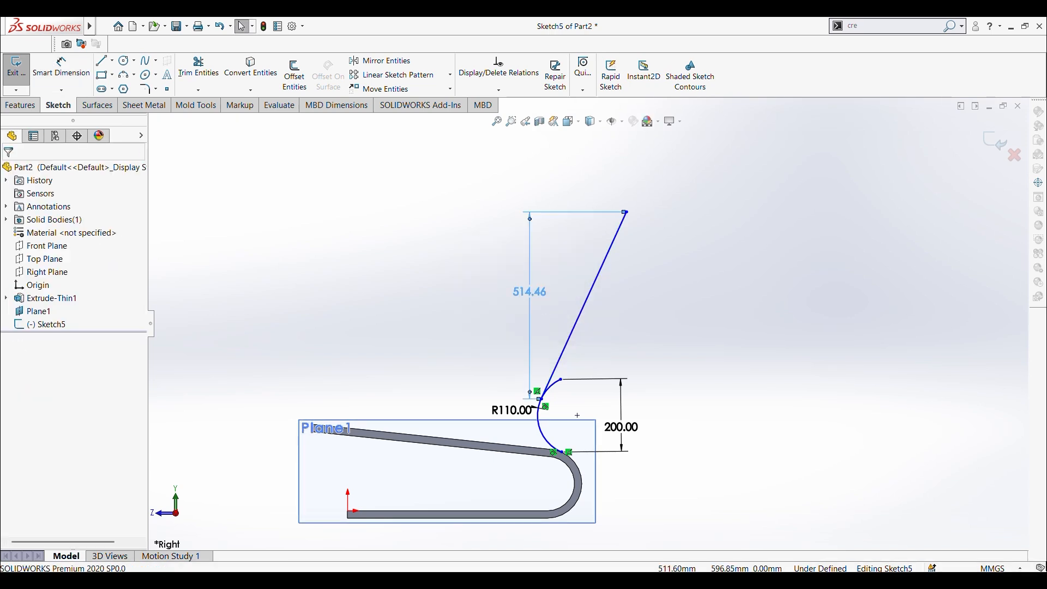
key("Delete")
Step: Dimension the aligned length of the steep line as 600 mm
left_click(62, 69)
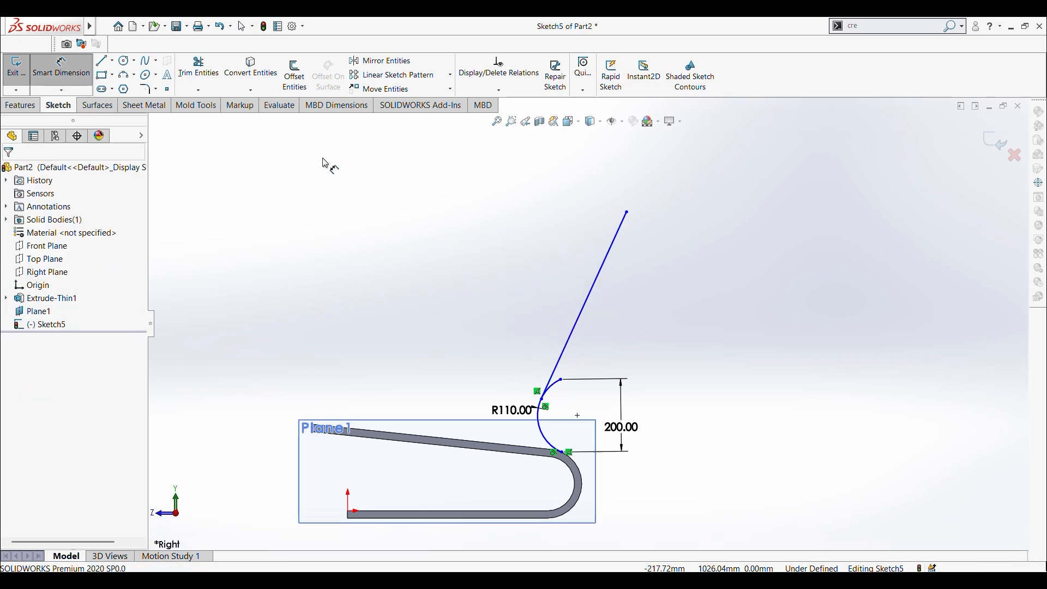
left_click(586, 323)
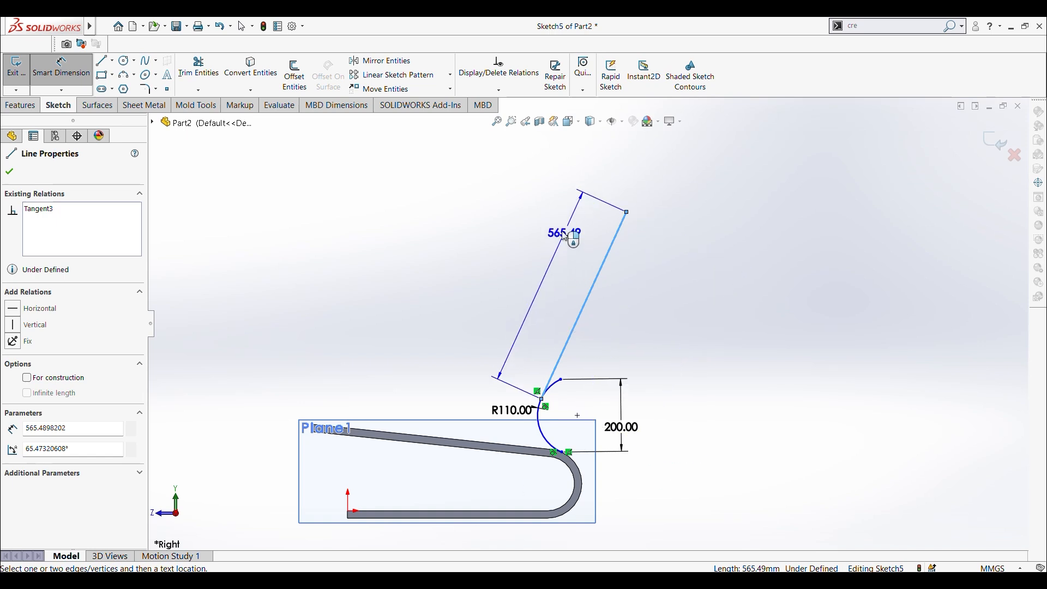
left_click(554, 233)
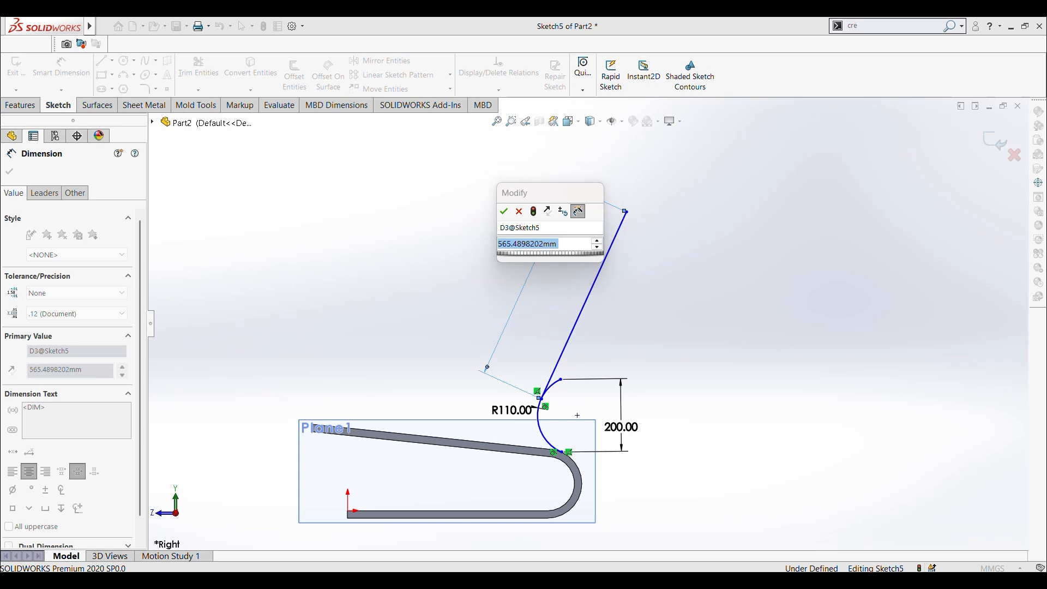
type("600")
key("Return")
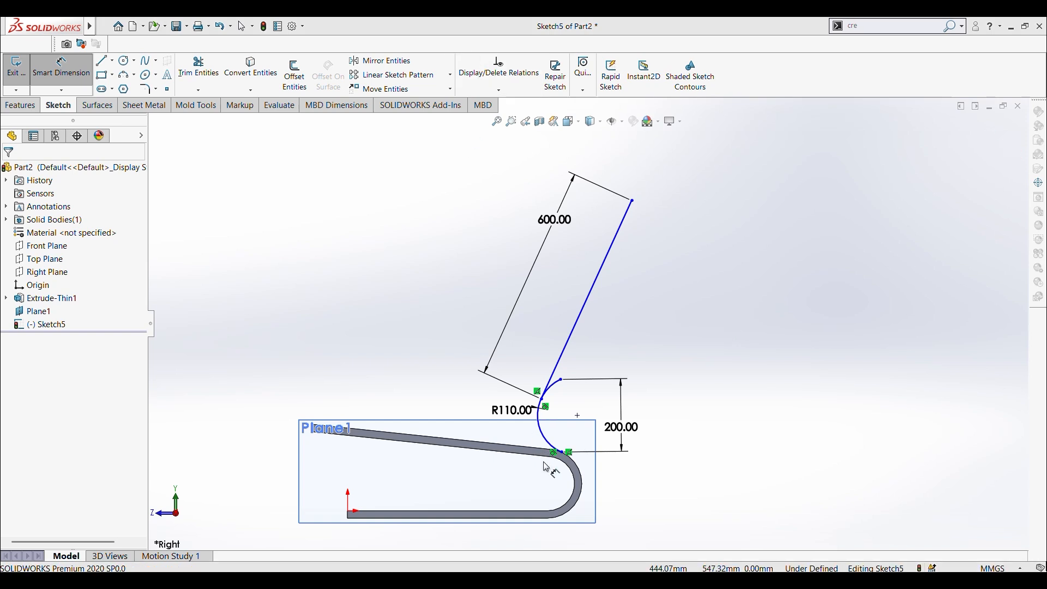
Step: Dimension the horizontal distance between the arc's lower endpoint and the start of the U-bend's outer edge as 15 mm
scroll(547, 467, "down", 5)
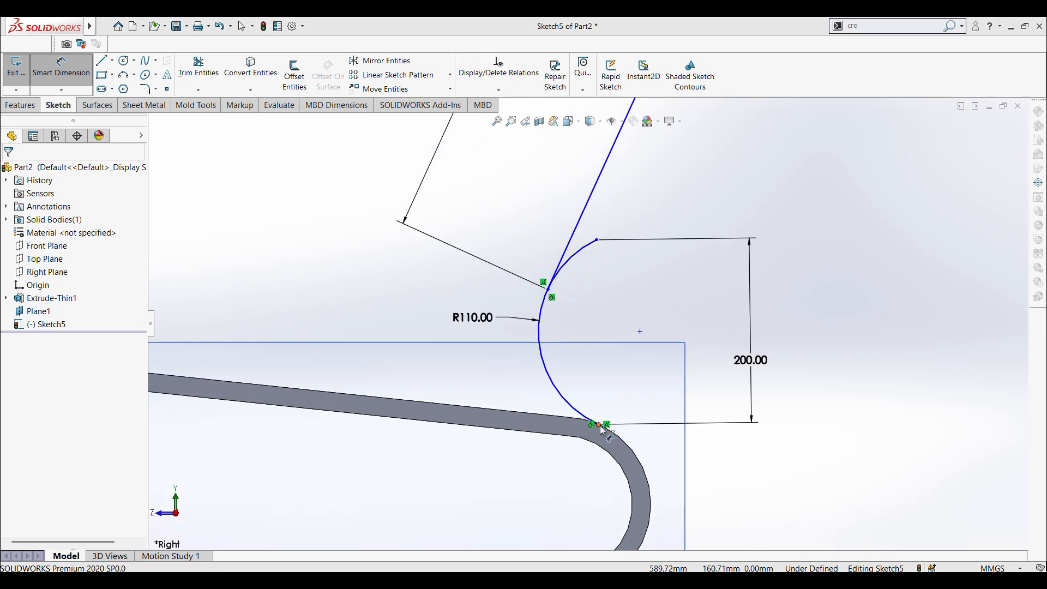
left_click(600, 425)
left_click(564, 419)
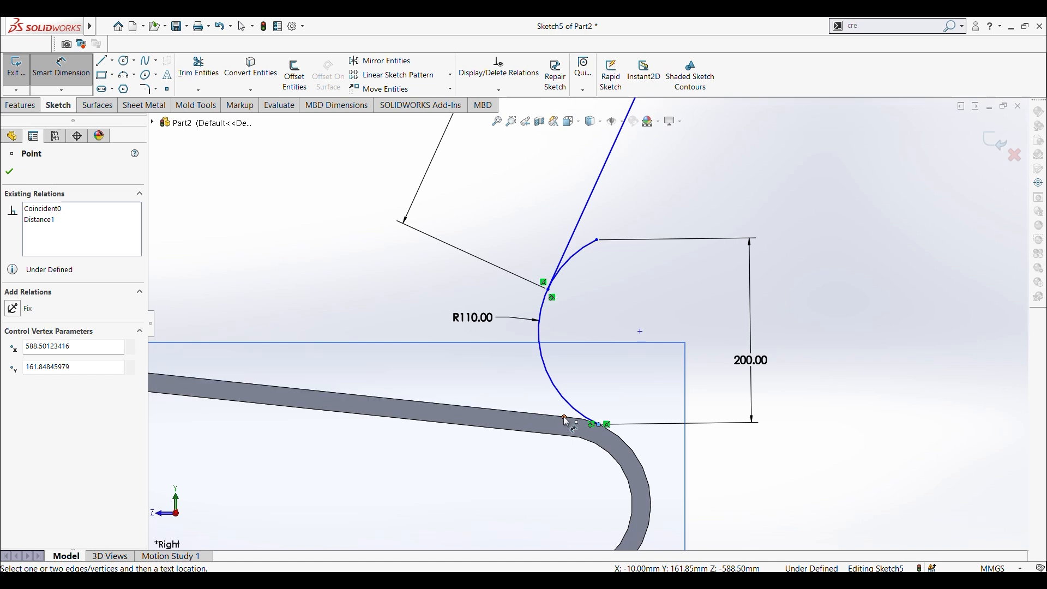
left_click(562, 475)
type("150")
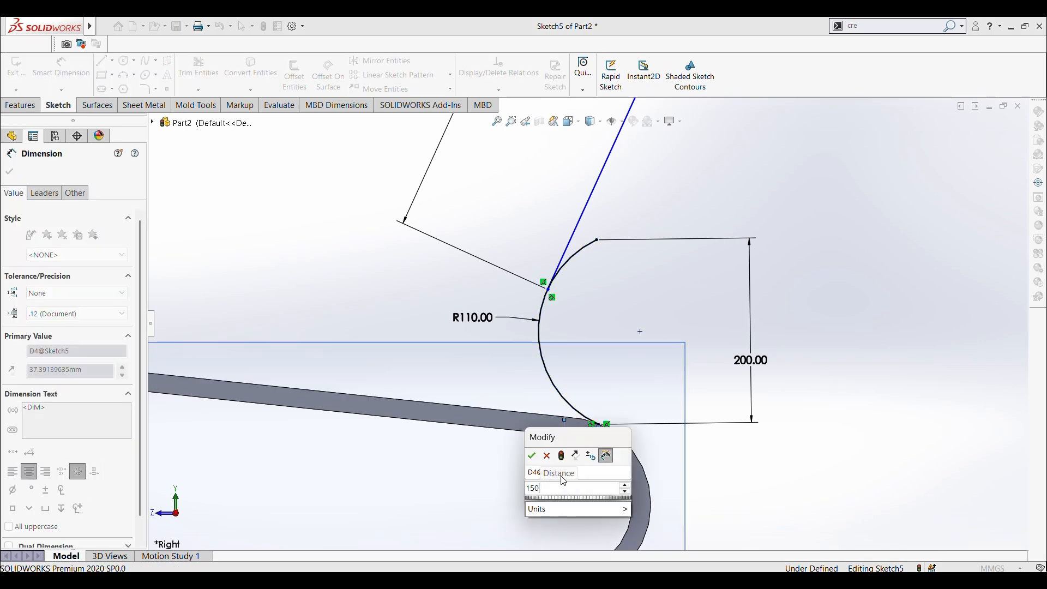
key("BackSpace")
key("Return")
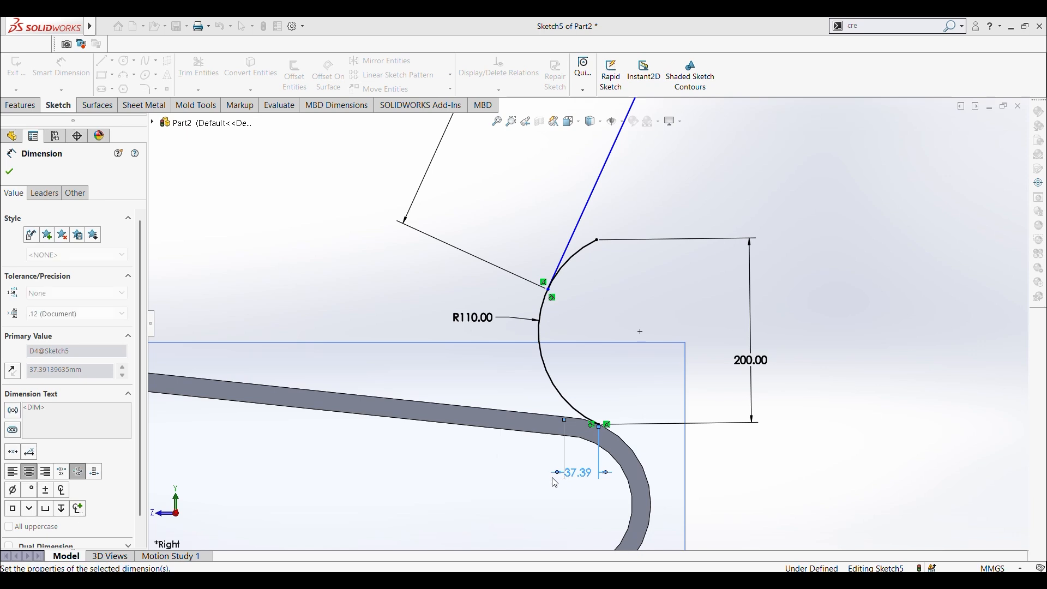
Step: Dimension the distance between the arc's upper endpoint and the steep line as 12 mm and leave the dimension command
scroll(509, 439, "up", 2)
scroll(551, 387, "up", 2)
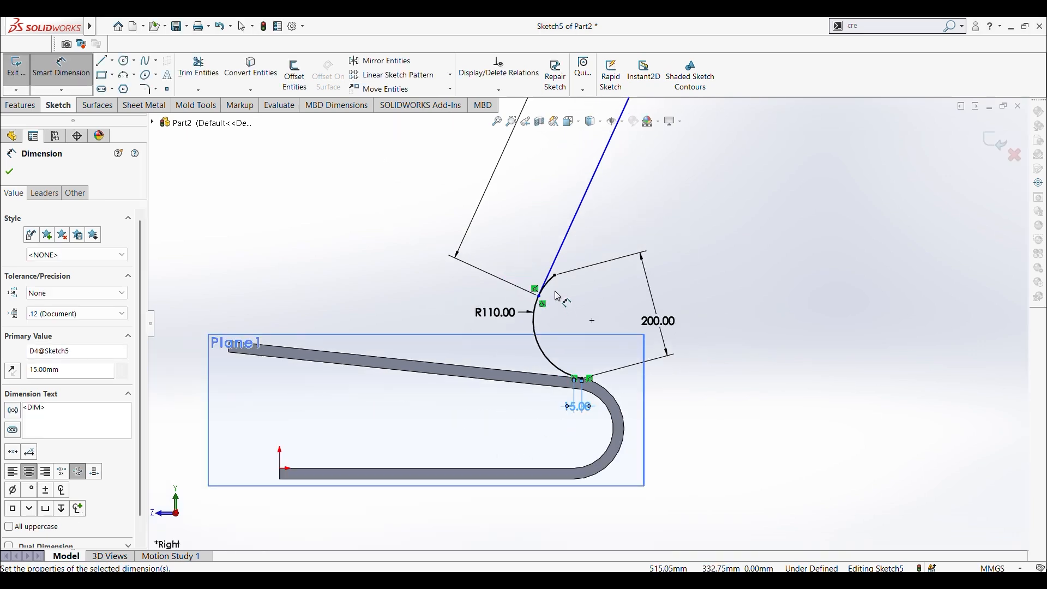
scroll(556, 294, "down", 3)
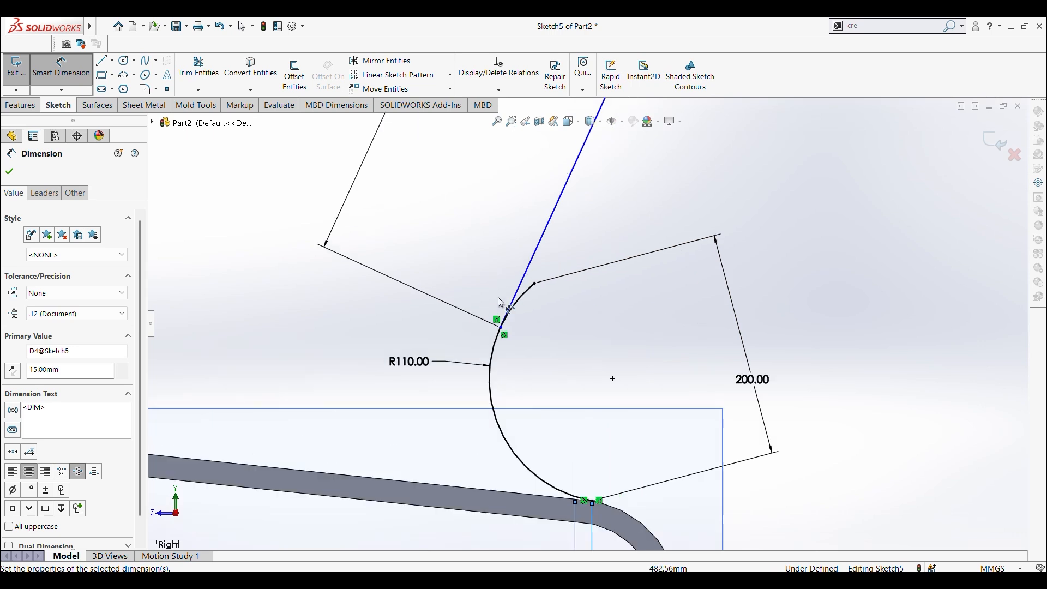
left_click(536, 286)
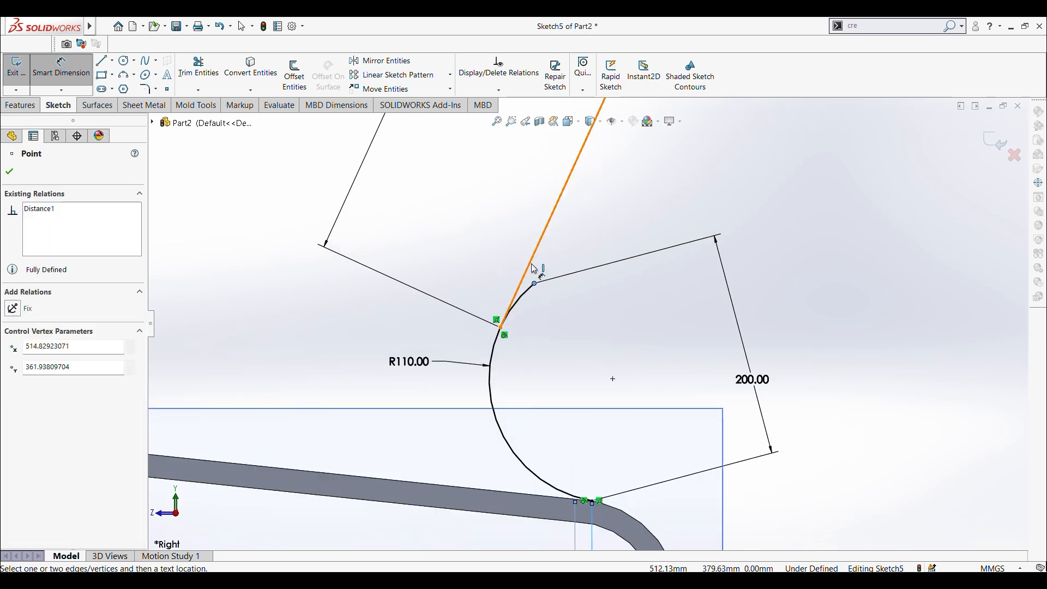
left_click(537, 268)
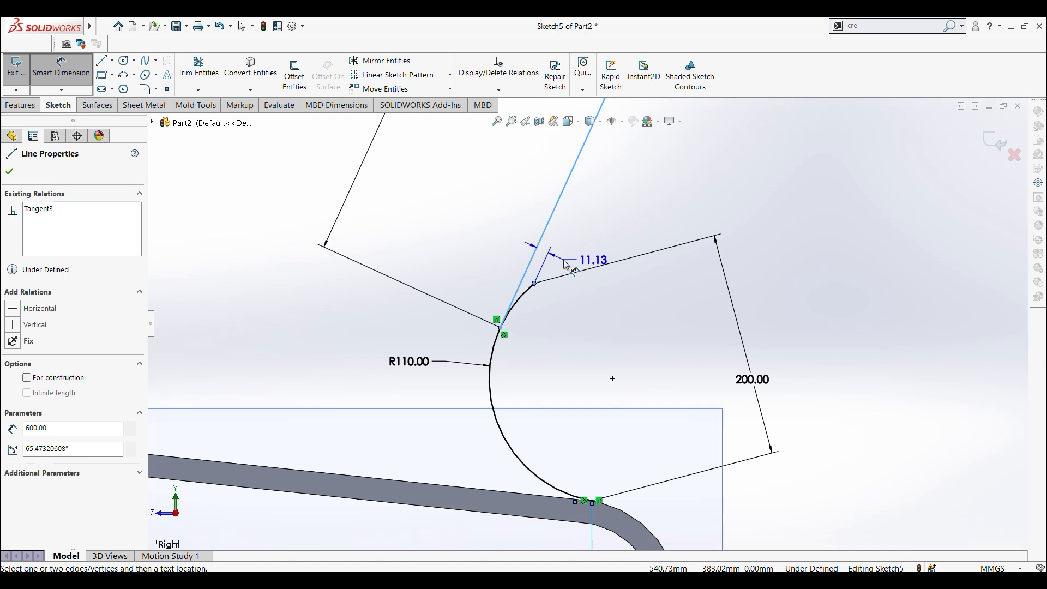
left_click(563, 266)
type("15")
key("Return")
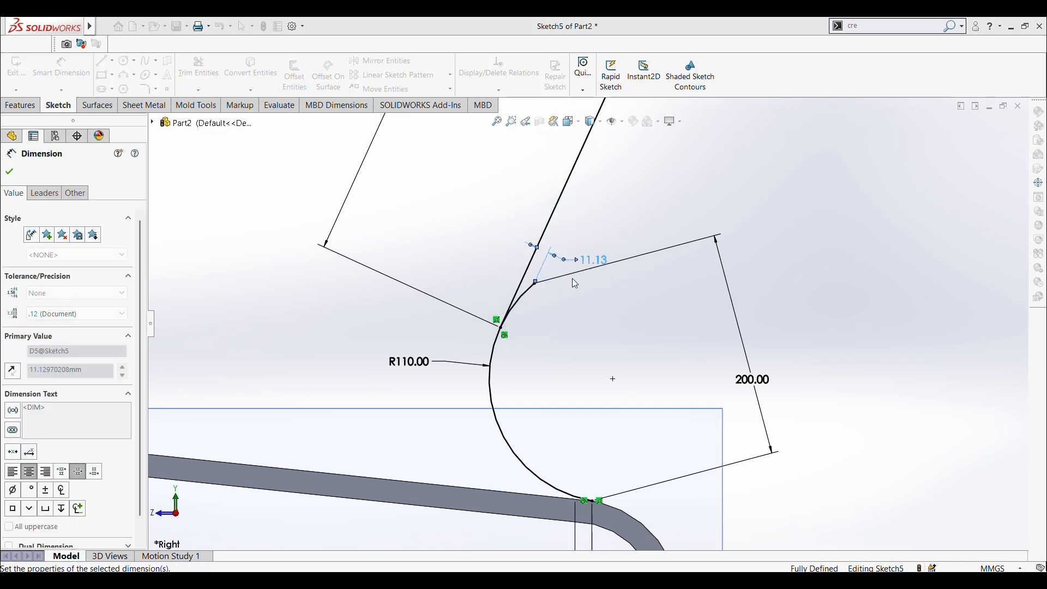
scroll(581, 294, "up", 8)
scroll(591, 357, "down", 4)
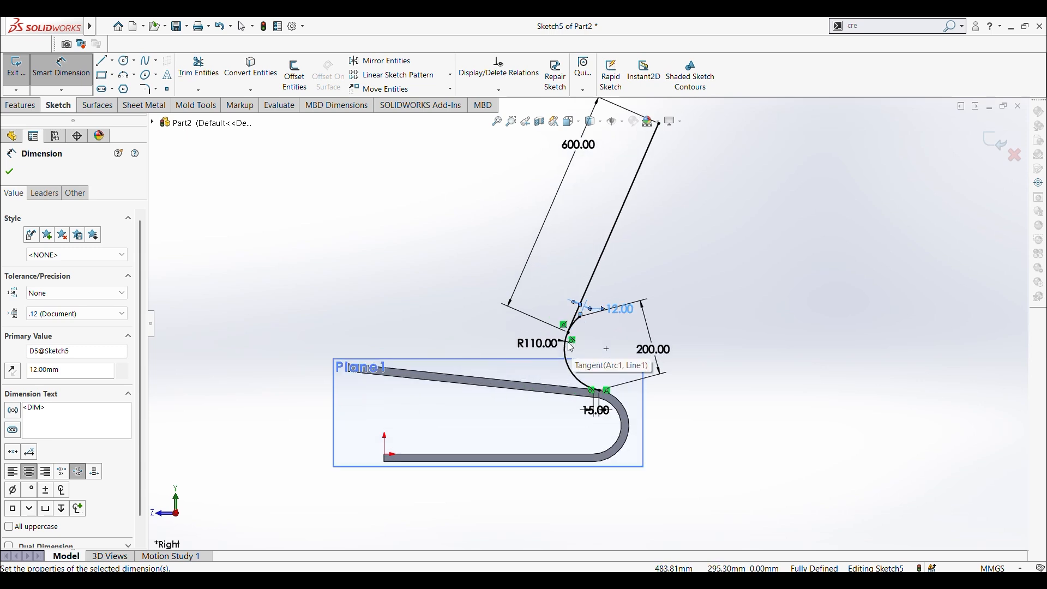
scroll(572, 349, "down", 4)
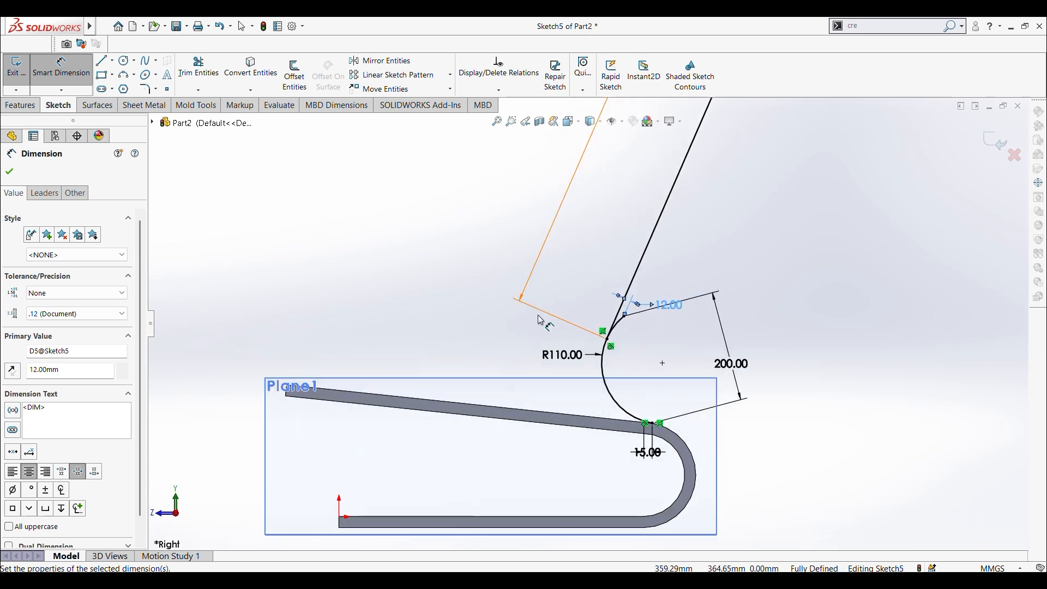
left_click(406, 270)
scroll(397, 285, "up", 1)
scroll(584, 371, "up", 1)
scroll(610, 418, "down", 2)
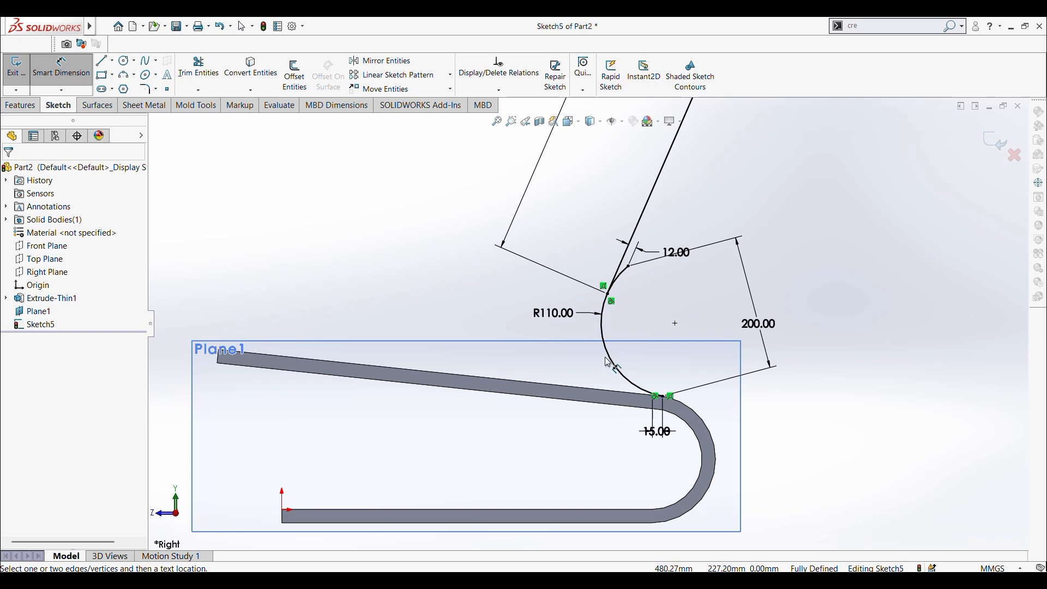
key("Escape")
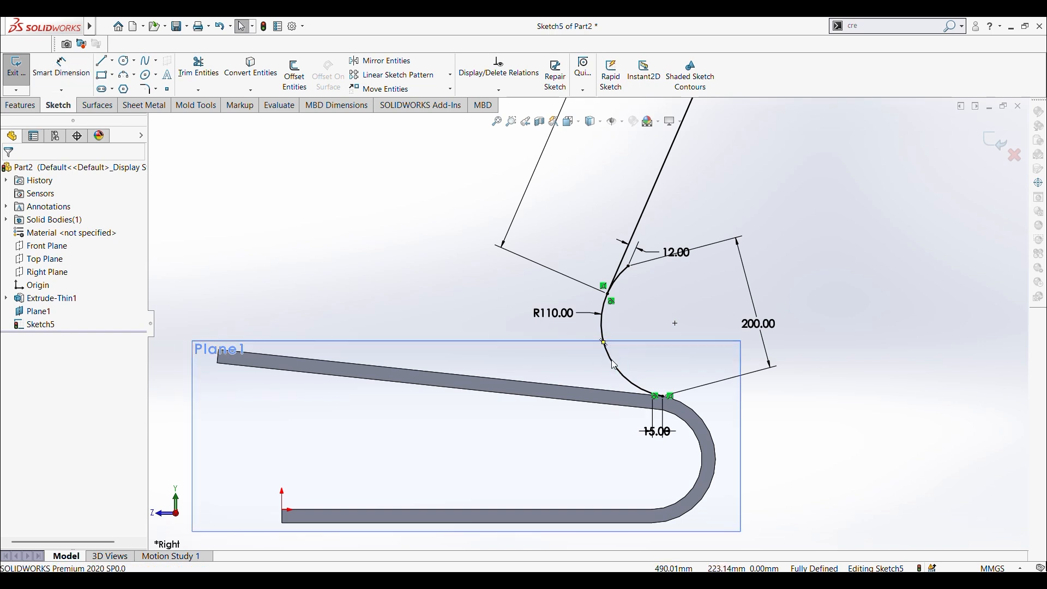
Step: Turn the 110 mm radius arc into construction geometry
left_click(615, 366)
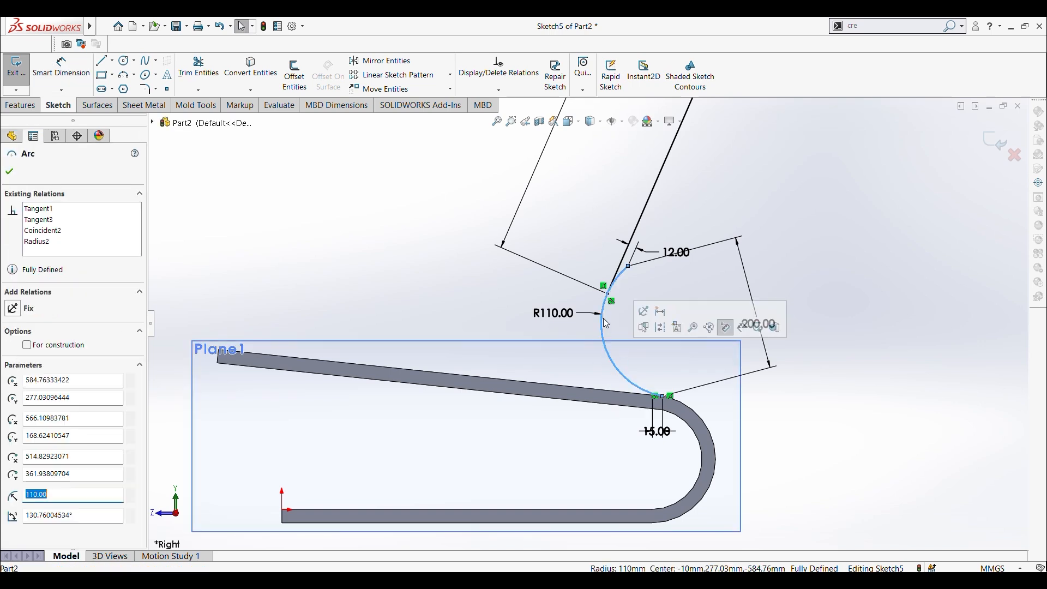
left_click(26, 346)
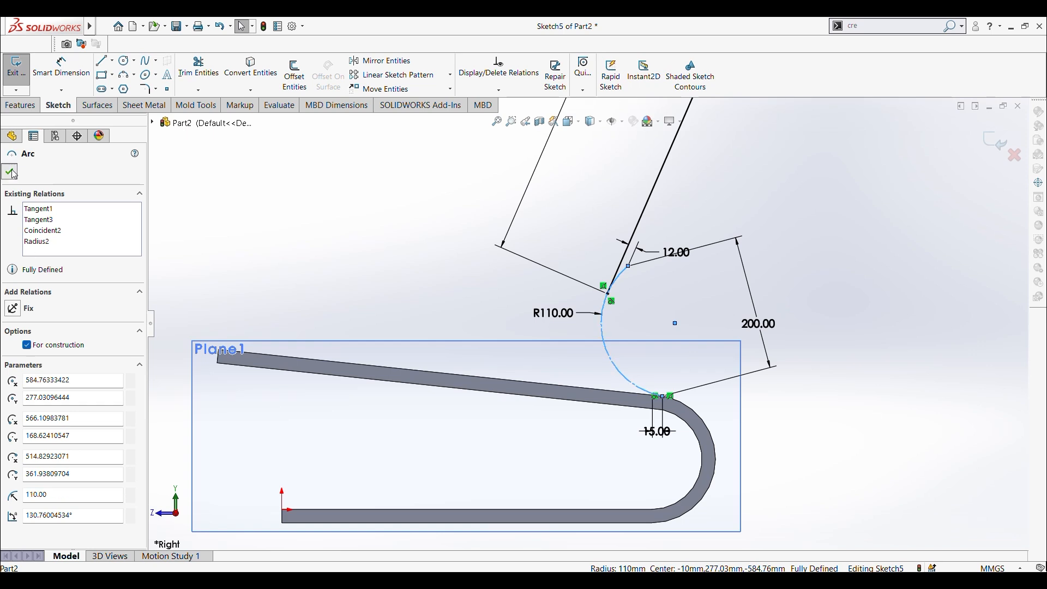
left_click(11, 172)
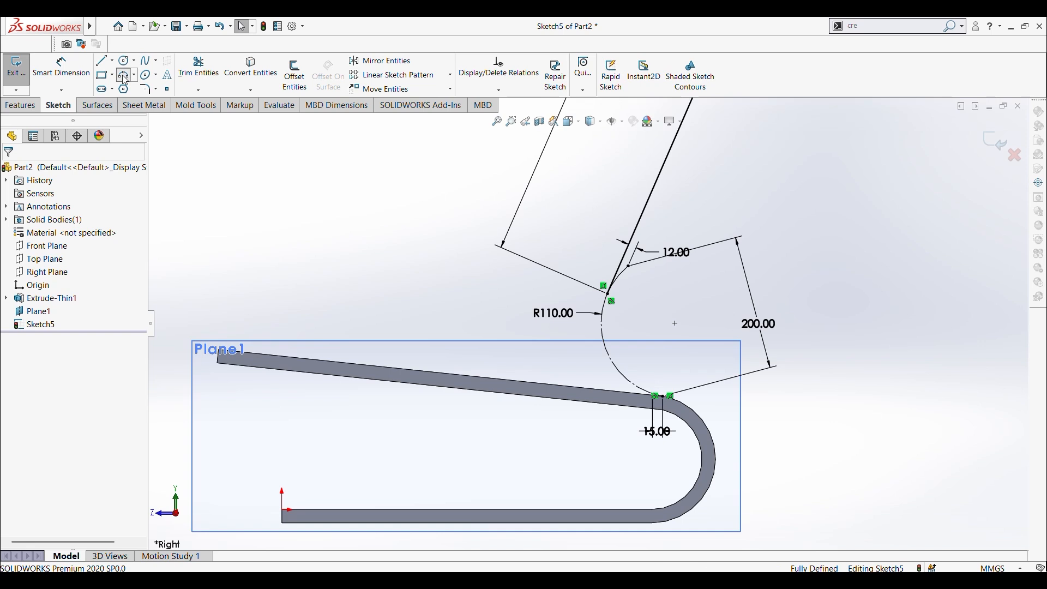
Step: Draw a three-point arc over the construction arc, from the steep line's lower end to the arc's lower endpoint, with a 110 mm radius
left_click(126, 76)
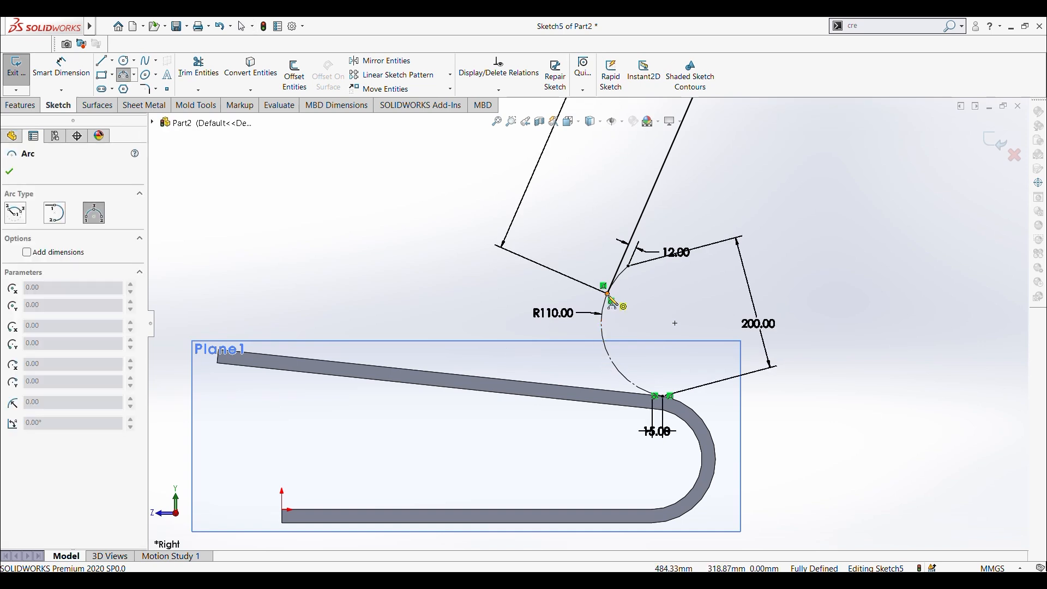
scroll(611, 302, "down", 3)
left_click(602, 300)
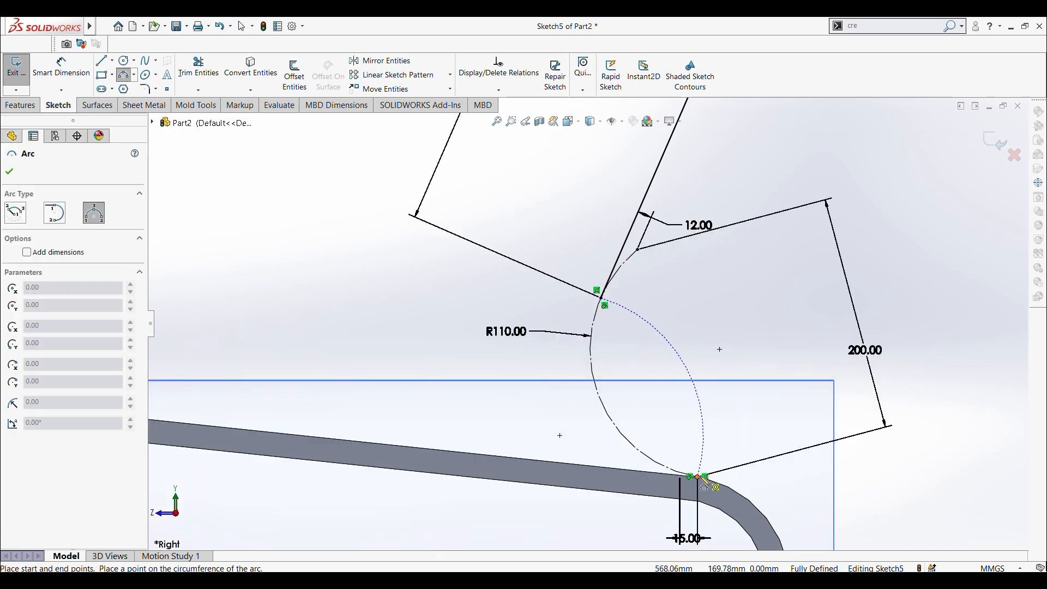
left_click(698, 478)
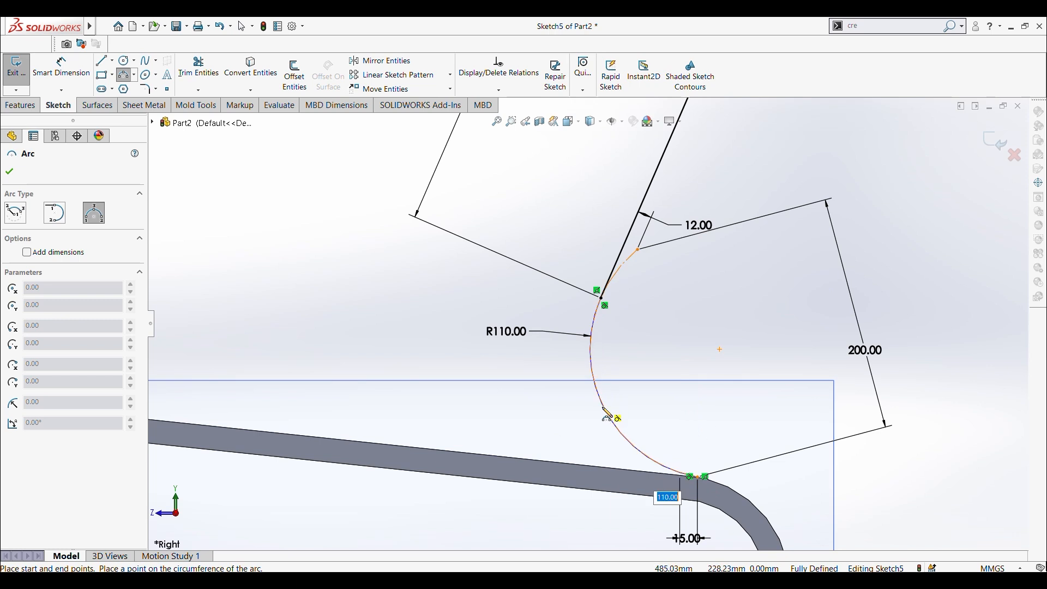
left_click(606, 416)
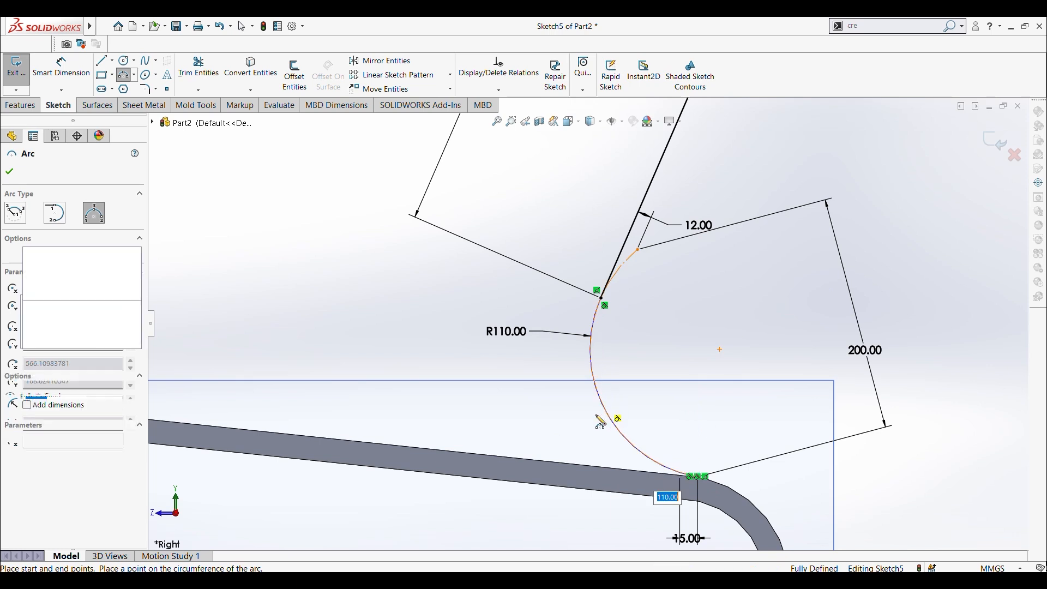
scroll(559, 413, "up", 3)
key("Escape")
scroll(536, 348, "up", 3)
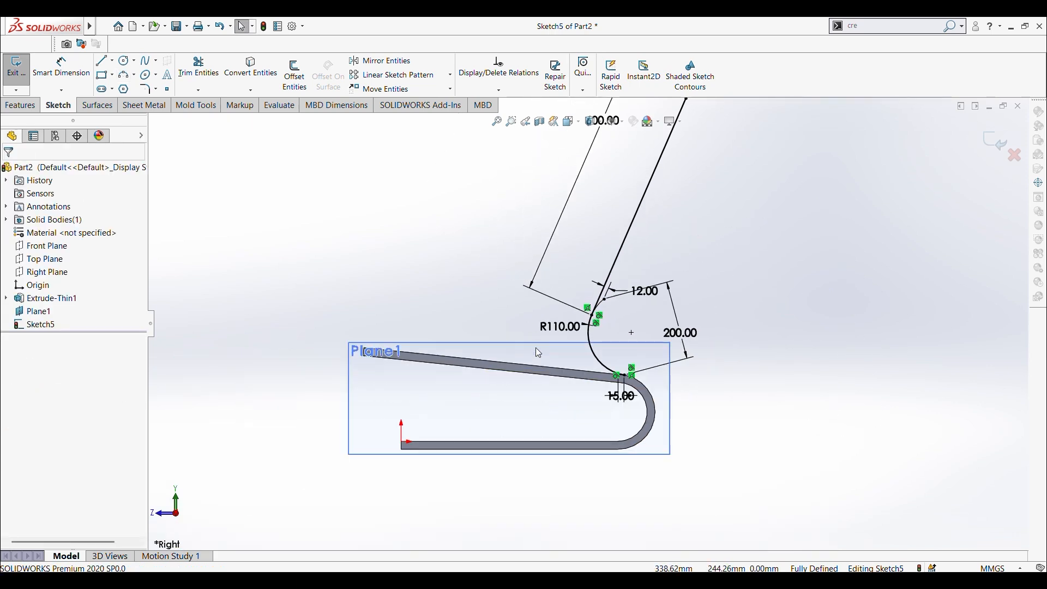
Step: Draw a three-point arc along the U-bend's outer edge, from the upper arc's lower end to the start of the straight bottom leg
scroll(631, 355, "down", 4)
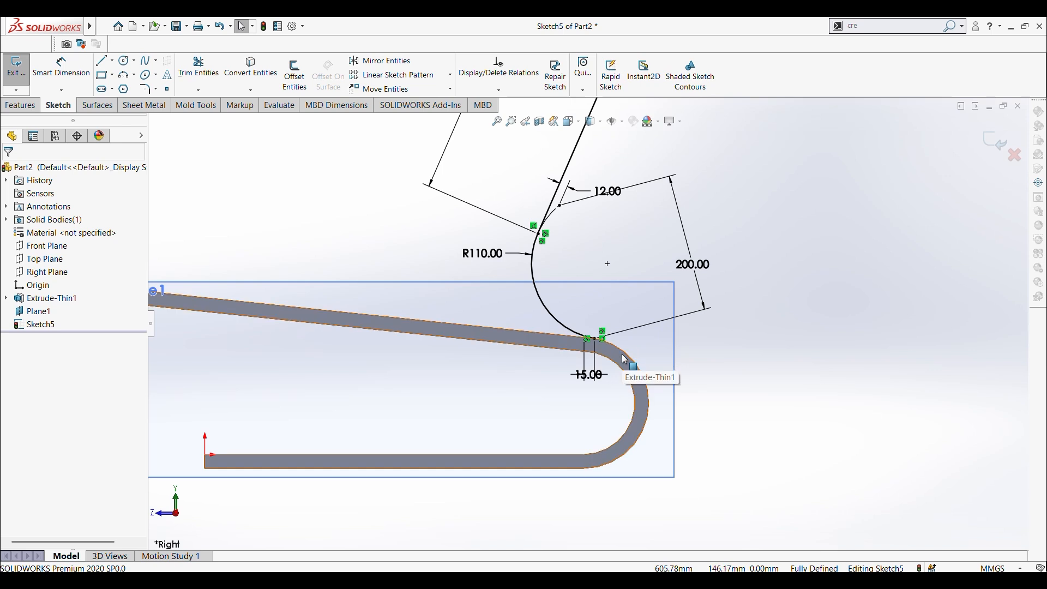
scroll(628, 358, "down", 2)
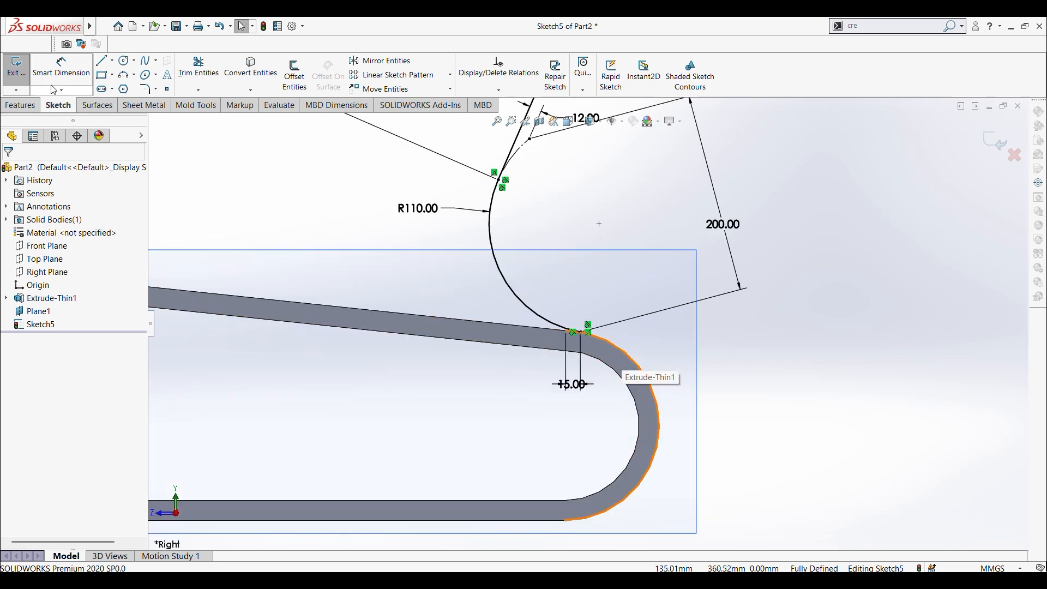
left_click(125, 76)
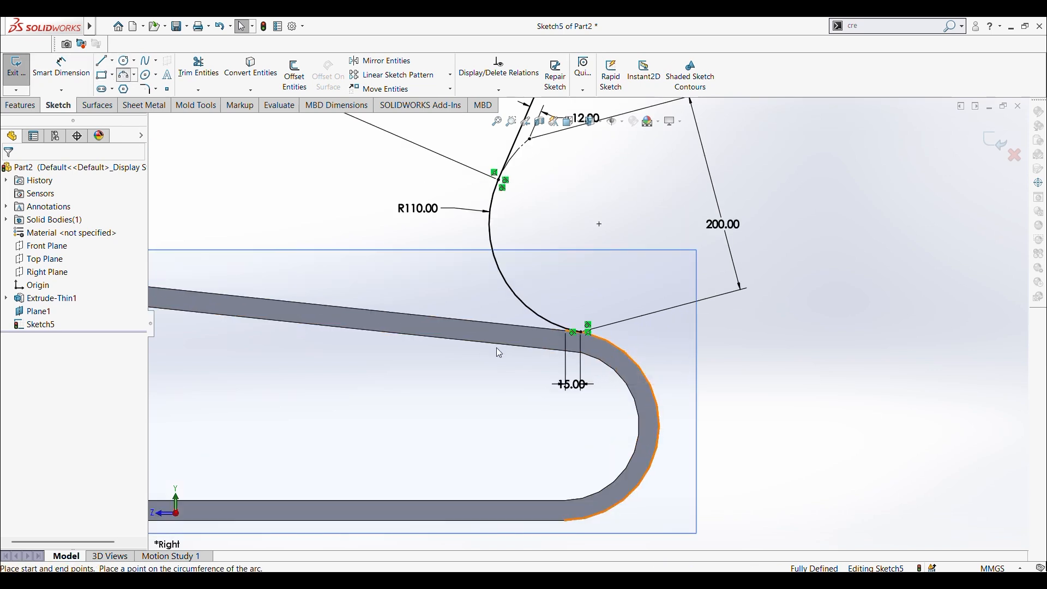
left_click(581, 332)
left_click(565, 521)
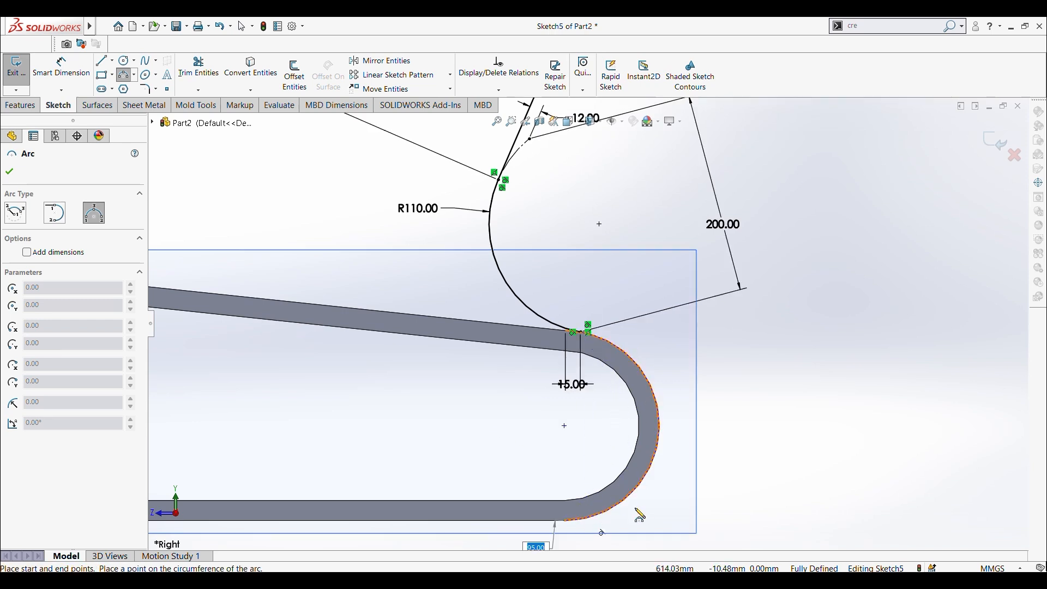
left_click(662, 477)
scroll(648, 489, "up", 2)
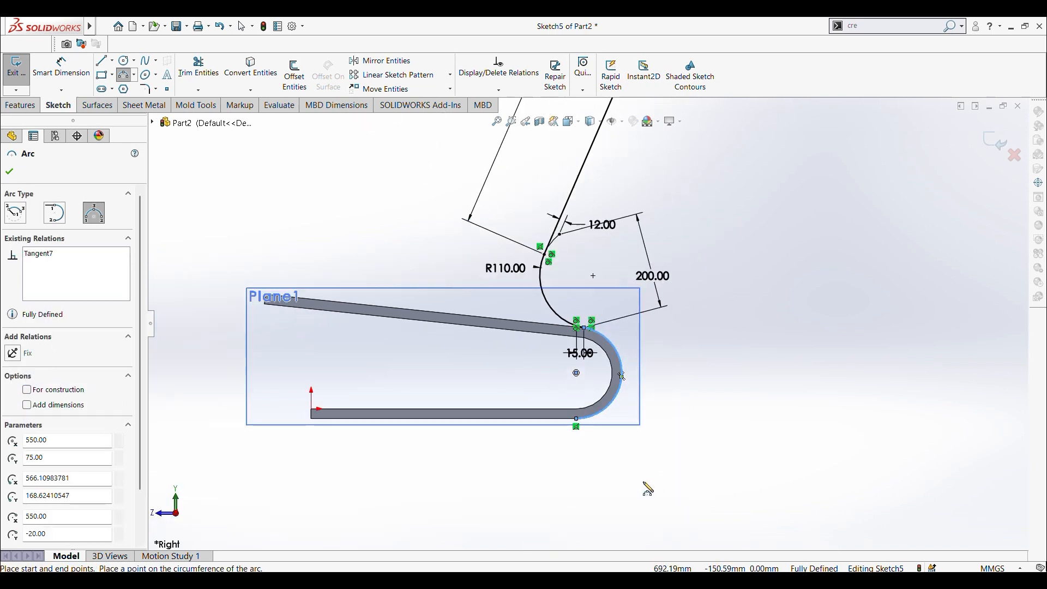
key("Escape")
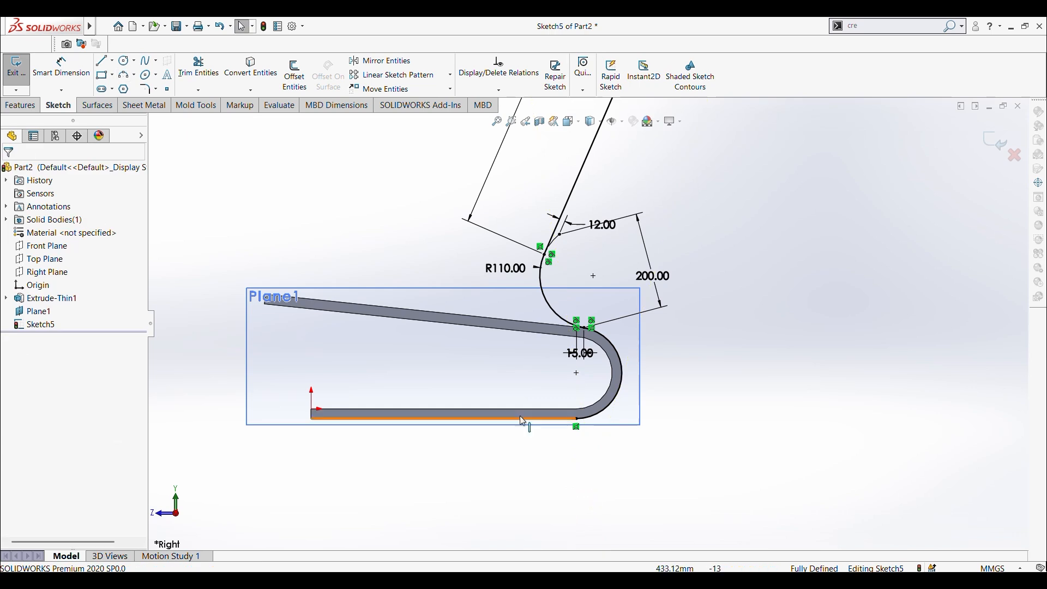
Step: Convert the lower edge of the U-part's straight bottom leg into a sketch line that completes the profile
left_click(523, 424)
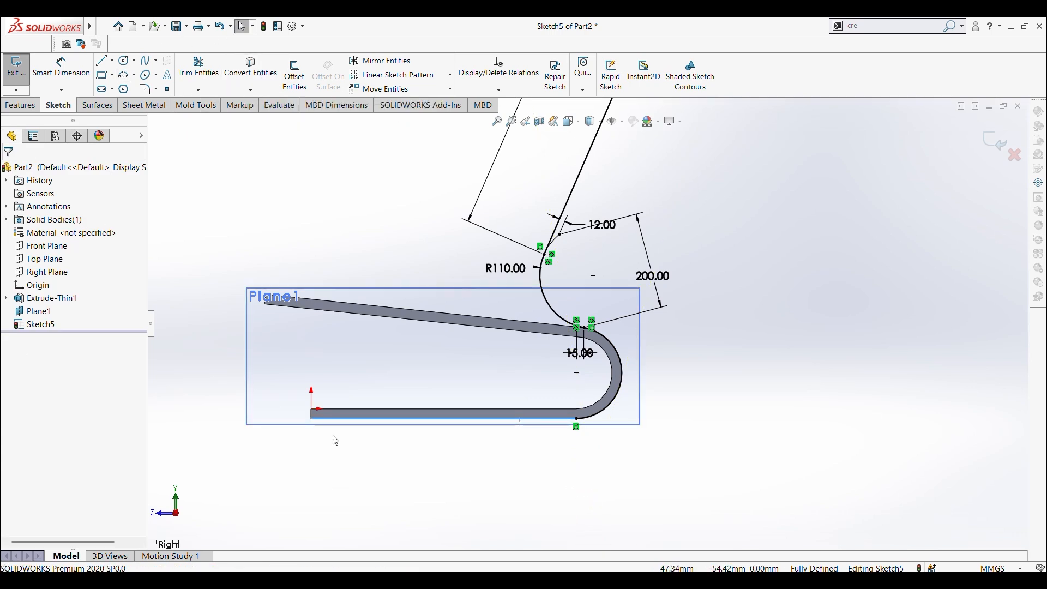
scroll(336, 440, "down", 3)
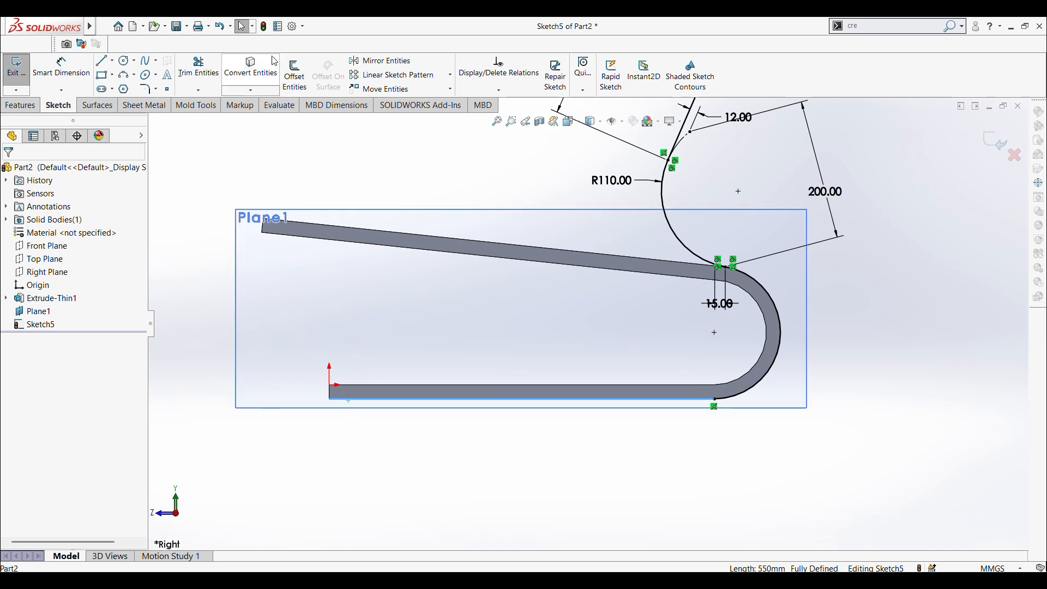
left_click(244, 66)
scroll(667, 397, "up", 8)
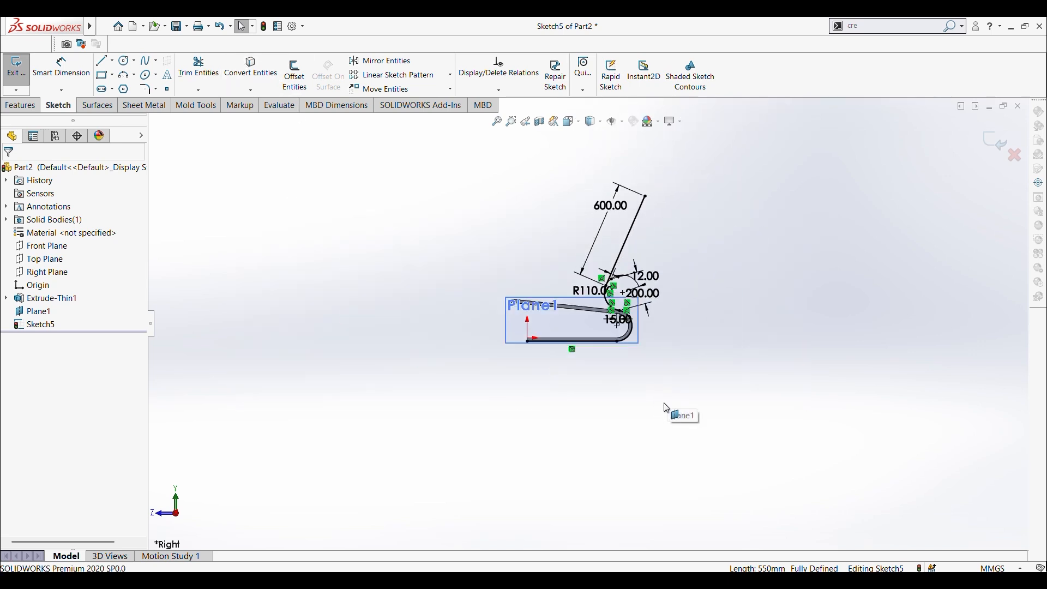
scroll(551, 261, "down", 3)
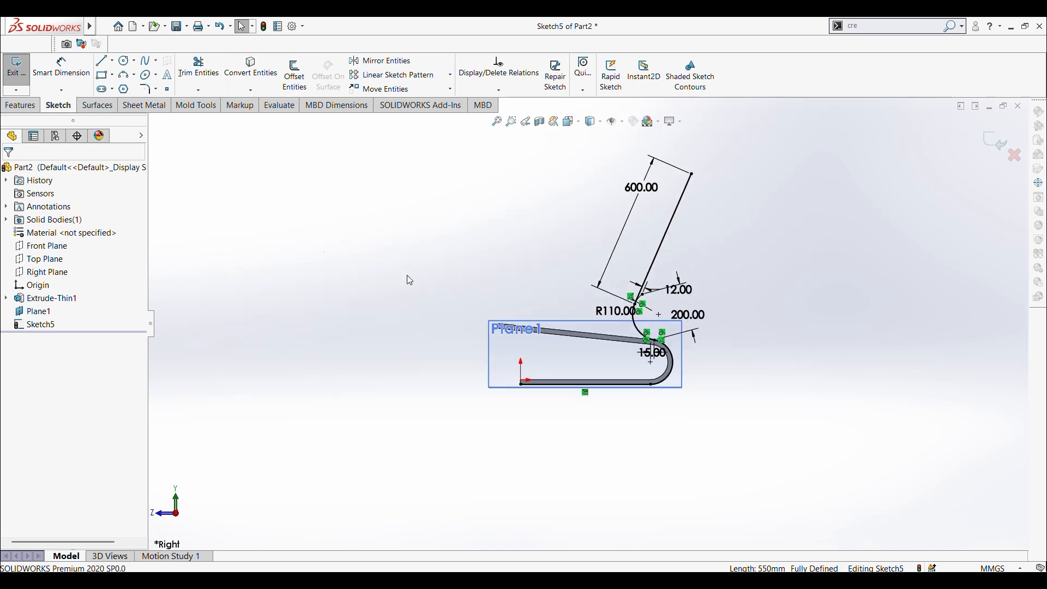
Step: Extrude the profile as a one-direction thin feature with 600 mm depth and 20 mm thickness, reversing the direction to run along the U-part
left_click(22, 105)
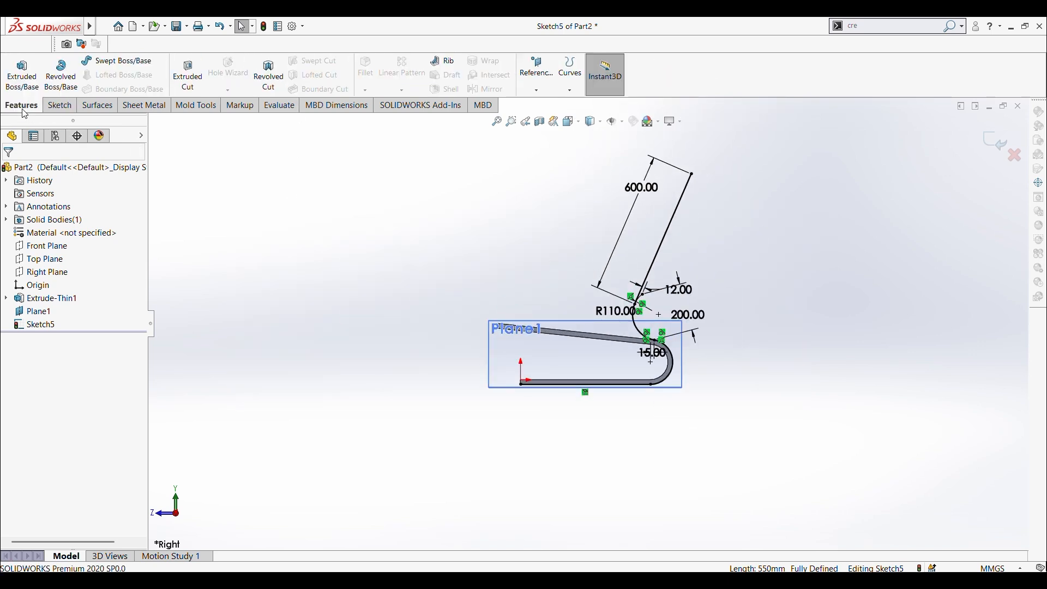
left_click(21, 68)
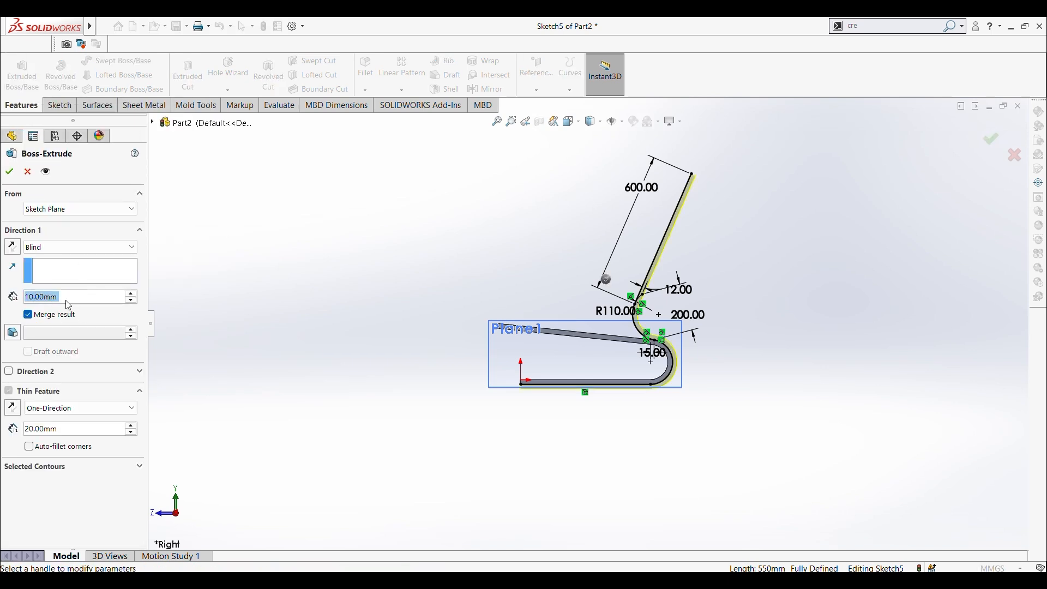
type("600")
key("Return")
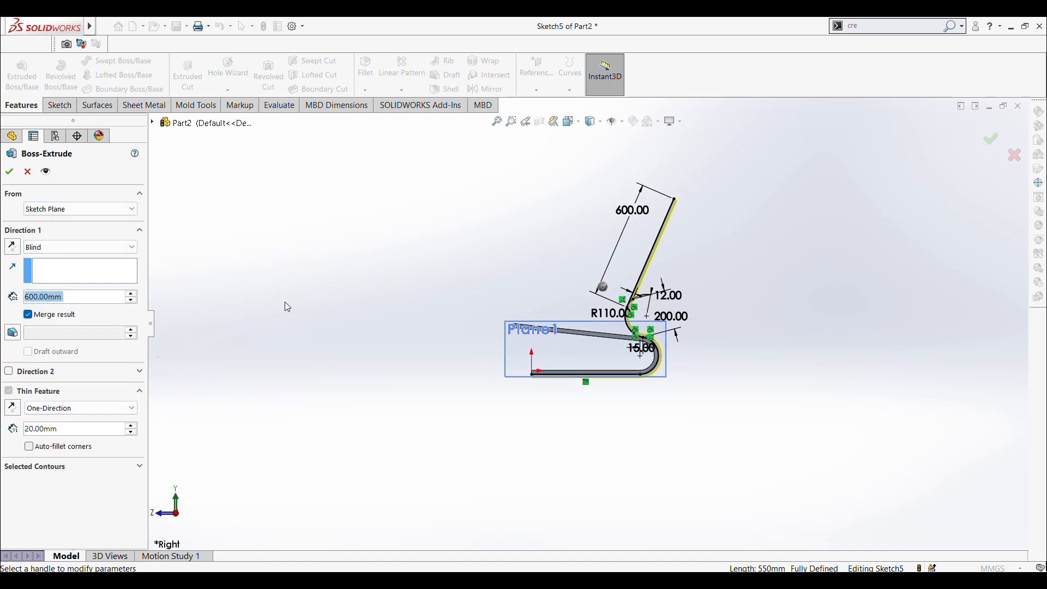
middle_click_drag(315, 310, 369, 372)
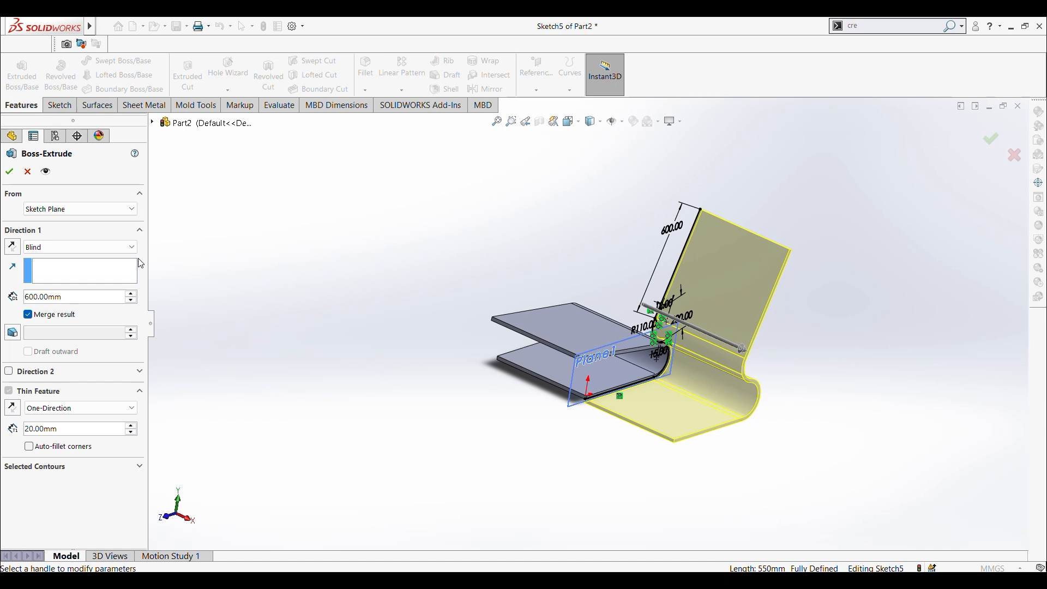
left_click(15, 248)
middle_click_drag(321, 322, 371, 314)
left_click(8, 173)
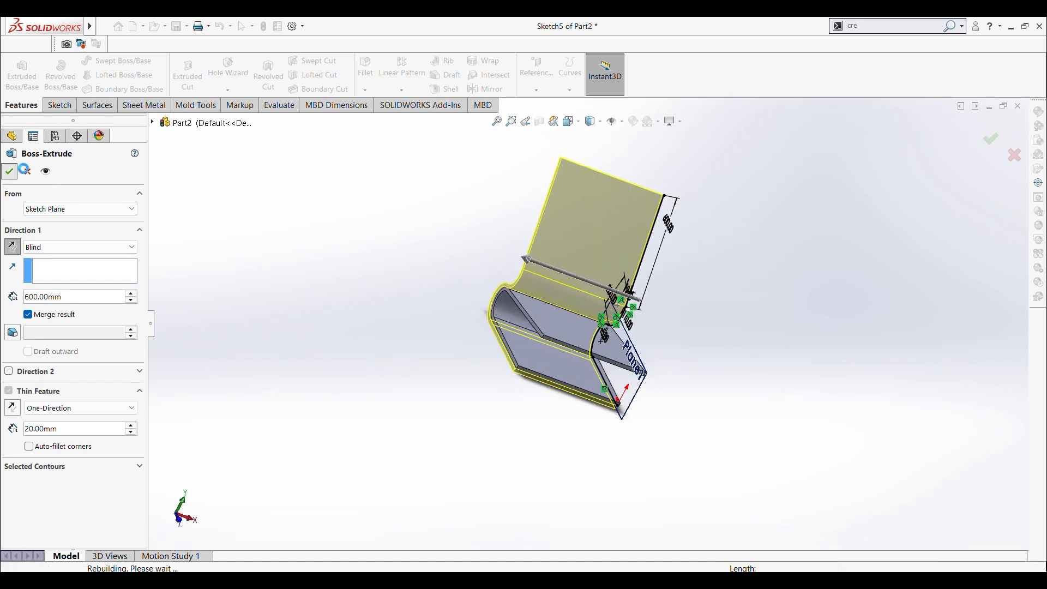
Step: Hide the offset reference plane Plane1
middle_click_drag(347, 288, 254, 257)
scroll(565, 350, "down", 6)
left_click(555, 306)
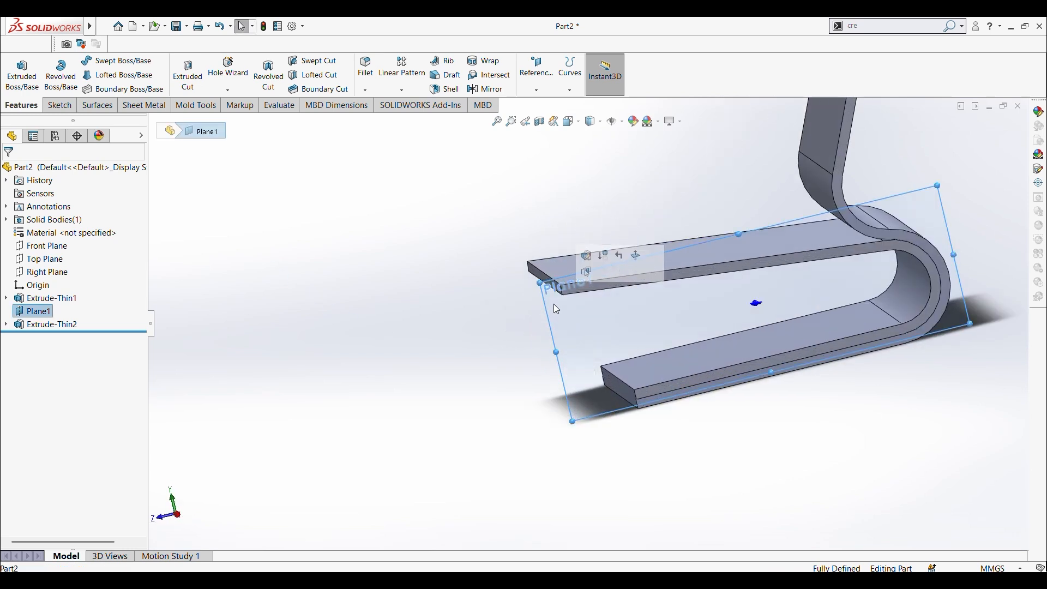
right_click(555, 306)
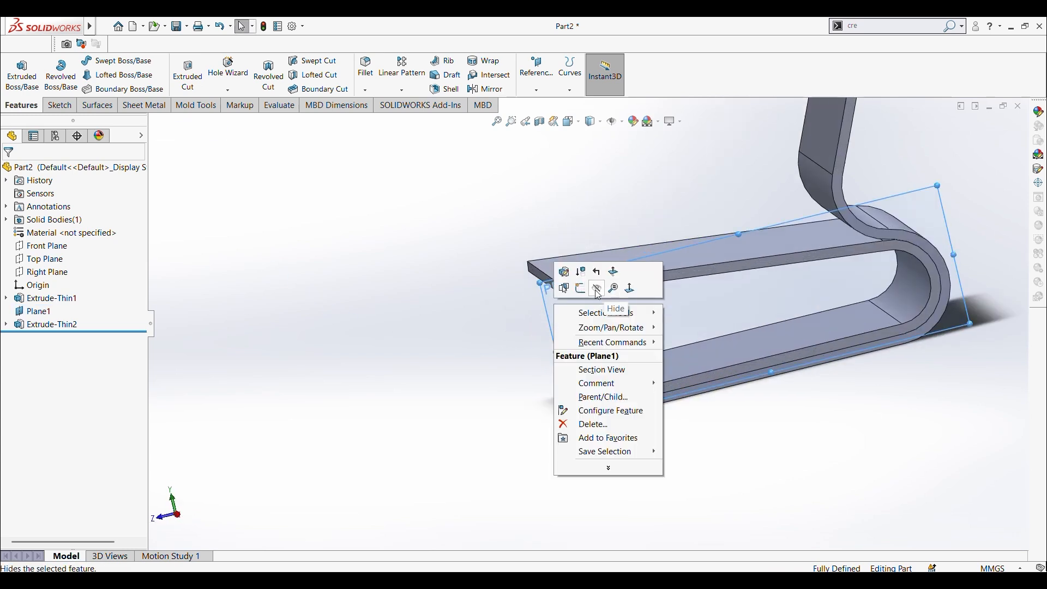
left_click(598, 295)
scroll(360, 316, "up", 3)
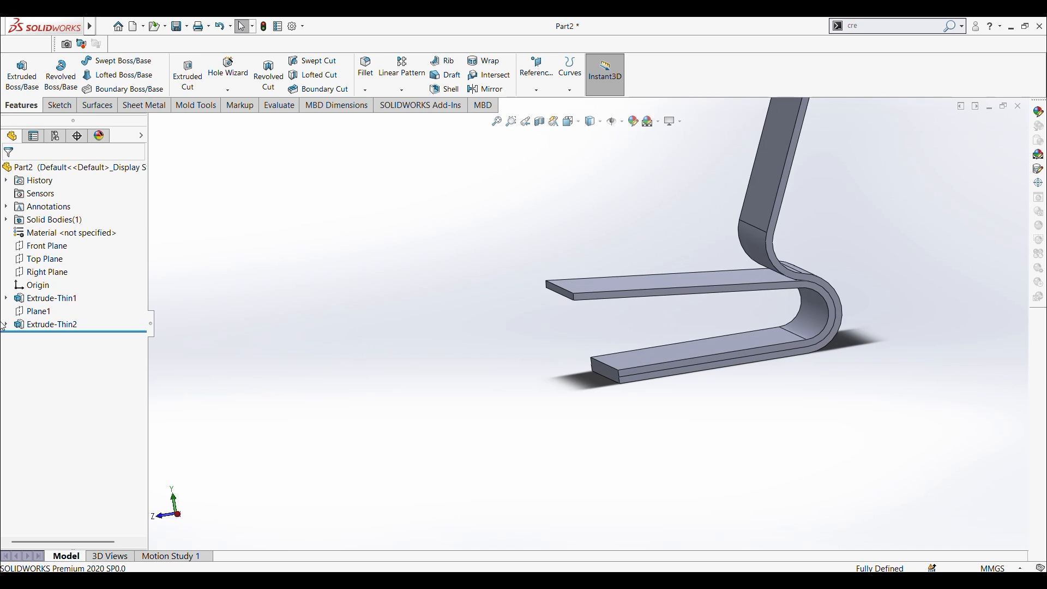
Step: Try to show the hidden reference plane Plane1
right_click(31, 316)
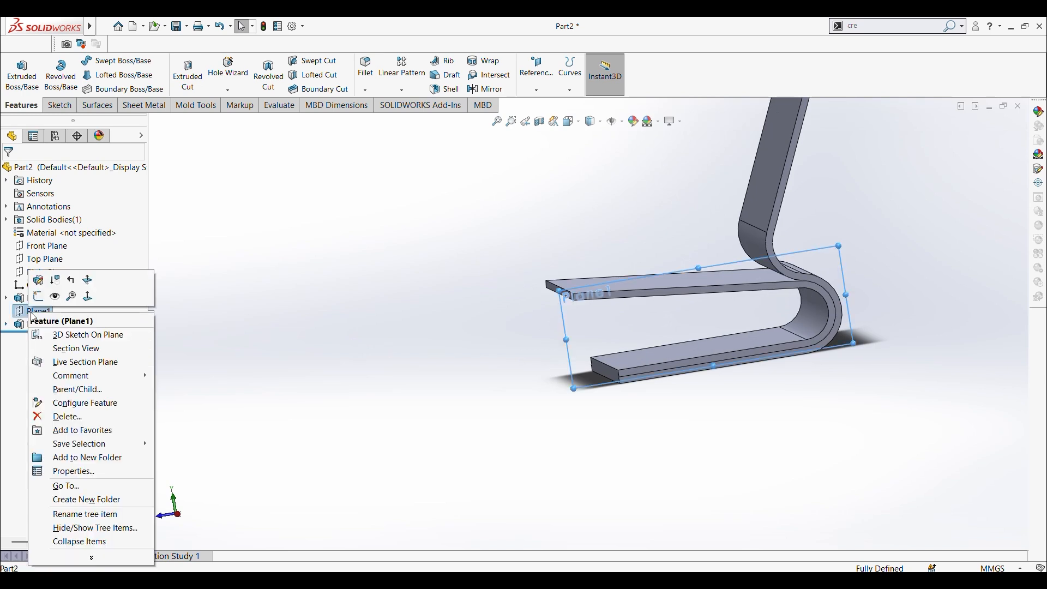
left_click(54, 297)
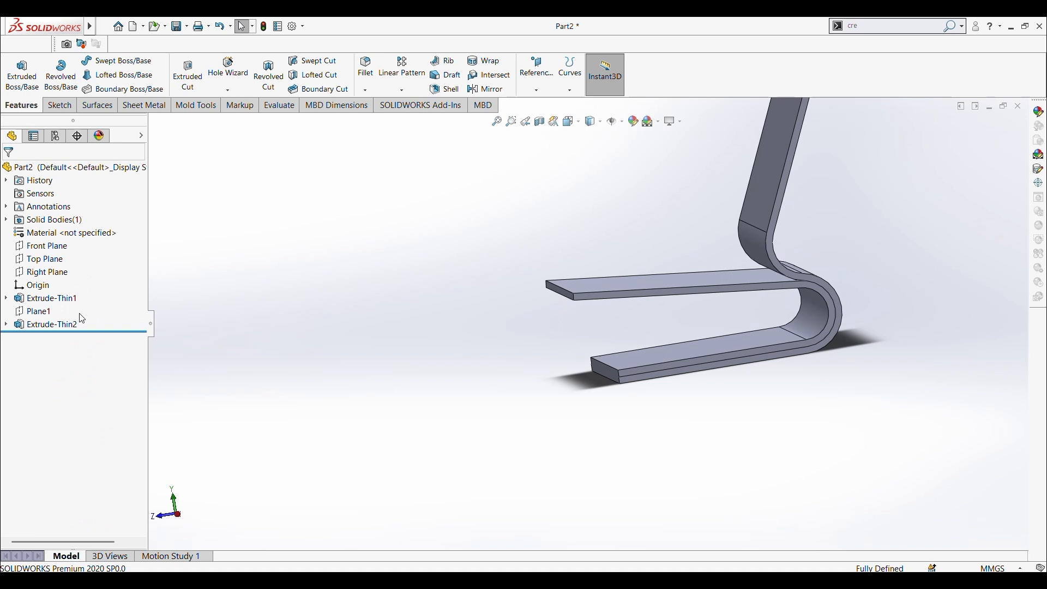
left_click(35, 314)
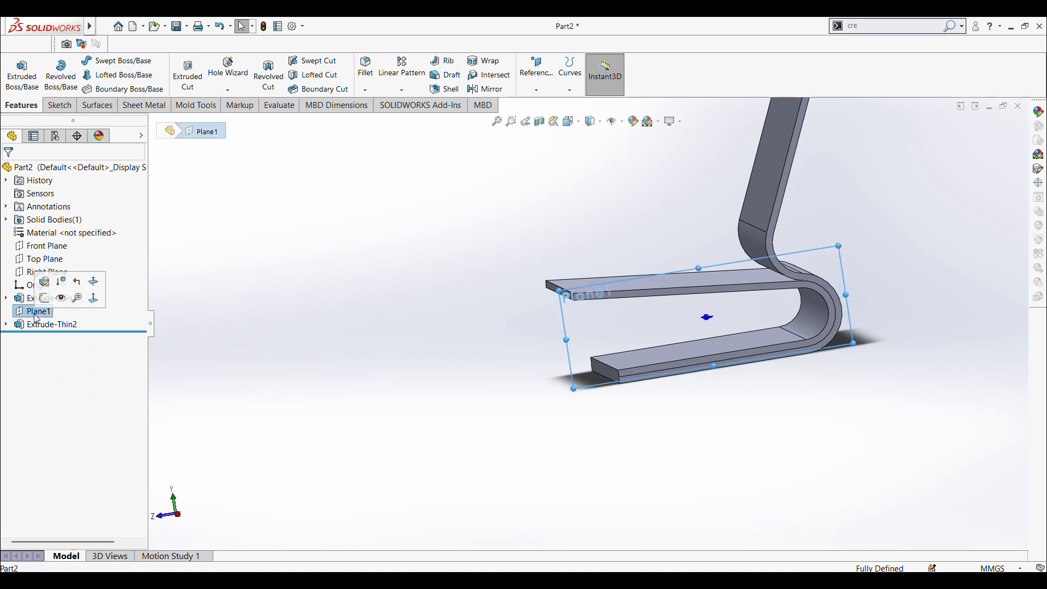
right_click(36, 318)
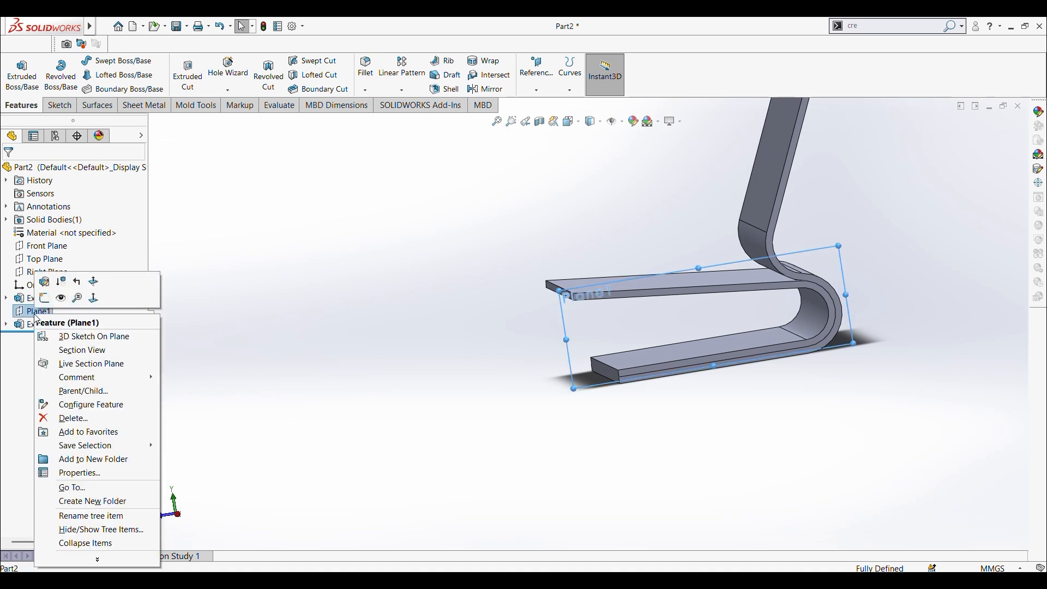
left_click(61, 298)
key("ctrl+4")
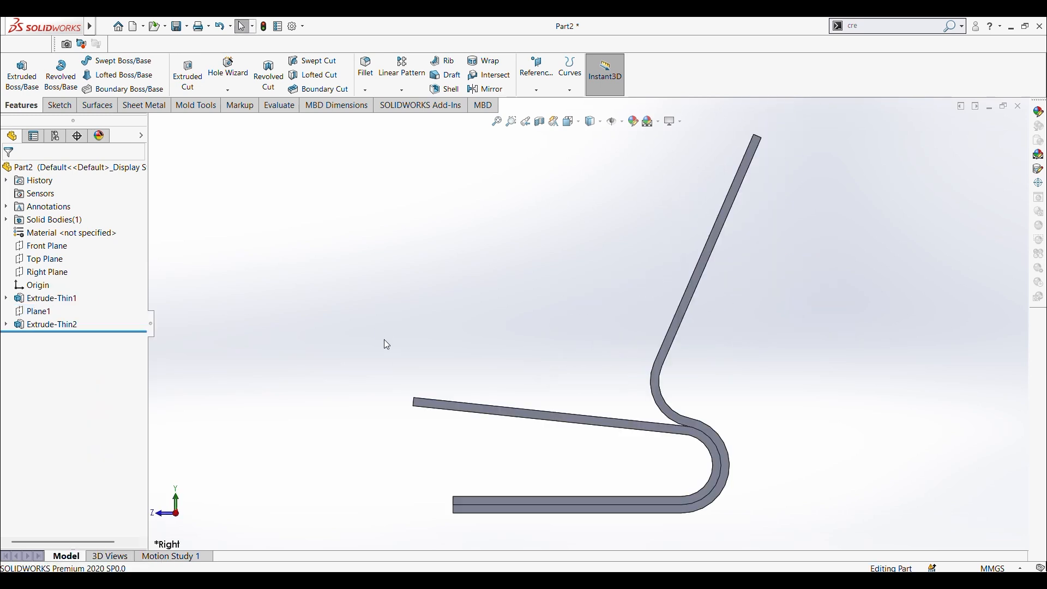
scroll(467, 389, "up", 5)
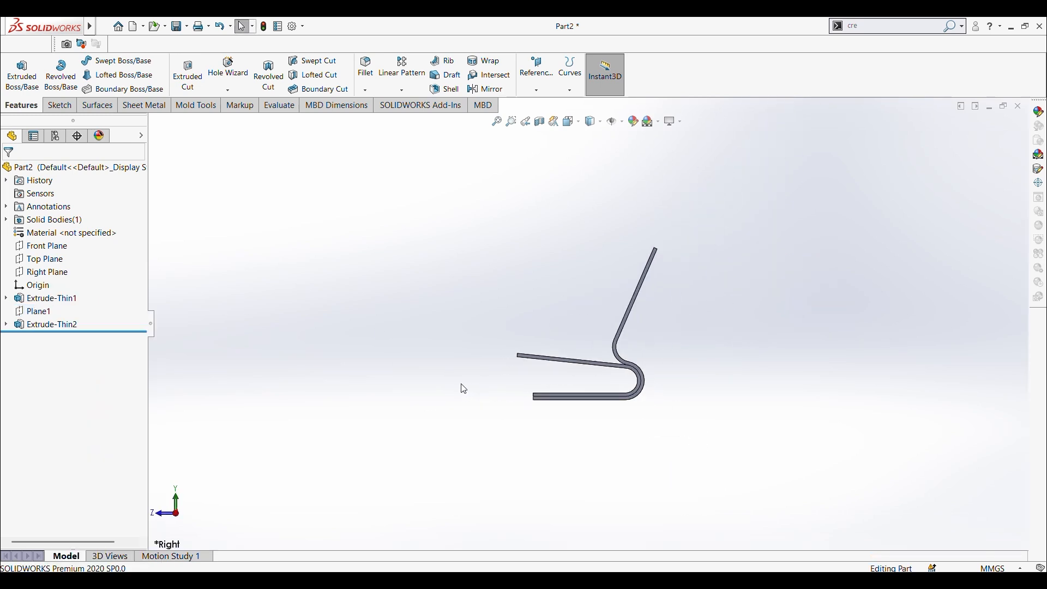
key("ctrl+7")
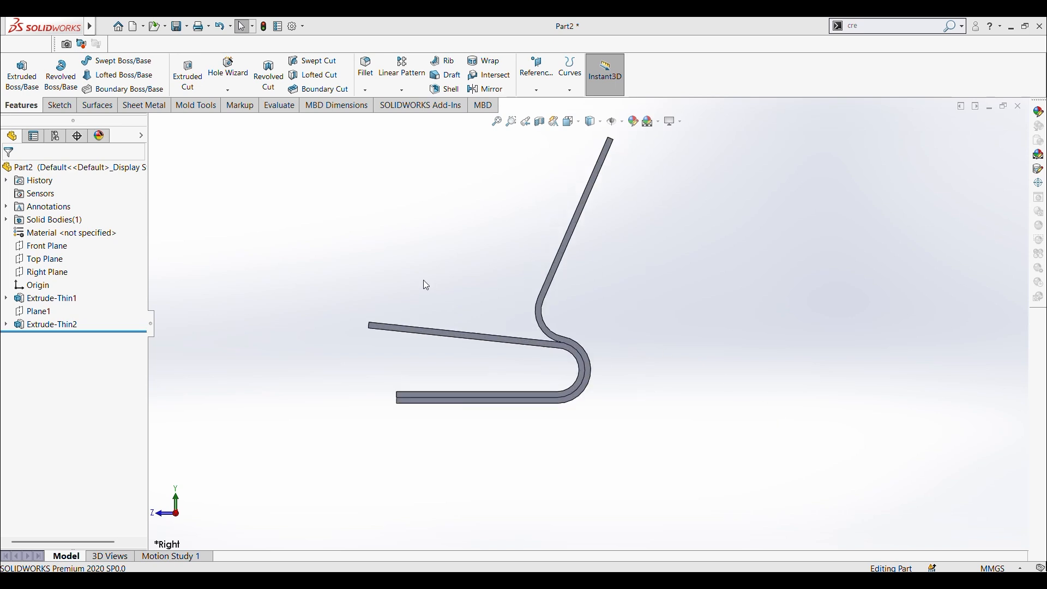
mouse_move(513, 331)
middle_mouse_down()
mouse_move(427, 362)
mouse_move(425, 309)
mouse_move(508, 319)
middle_mouse_up()
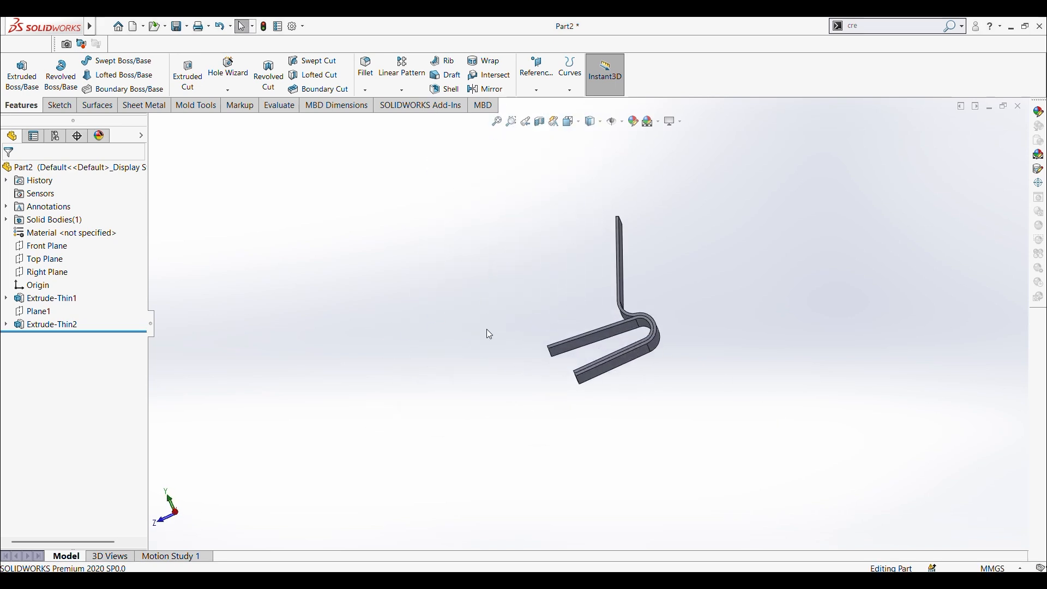
key("ctrl+s")
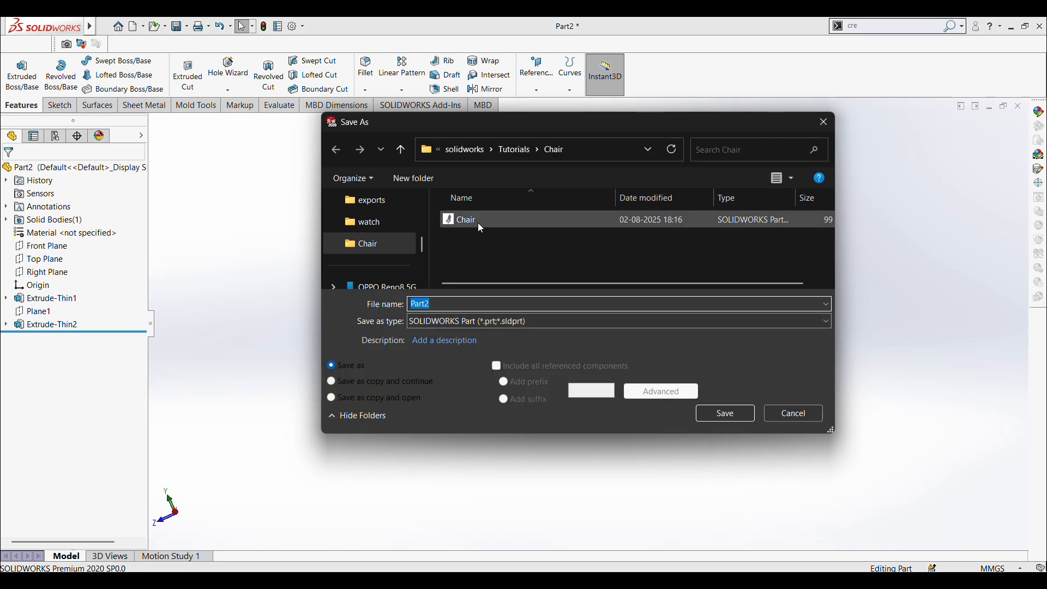
left_click(458, 220)
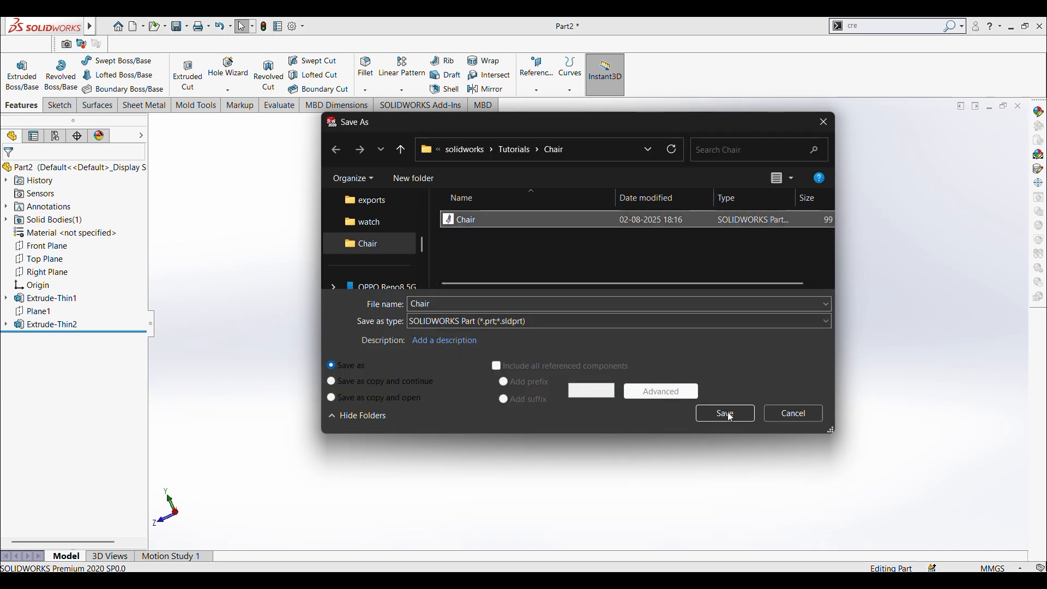
left_click(785, 418)
scroll(494, 321, "up", 2)
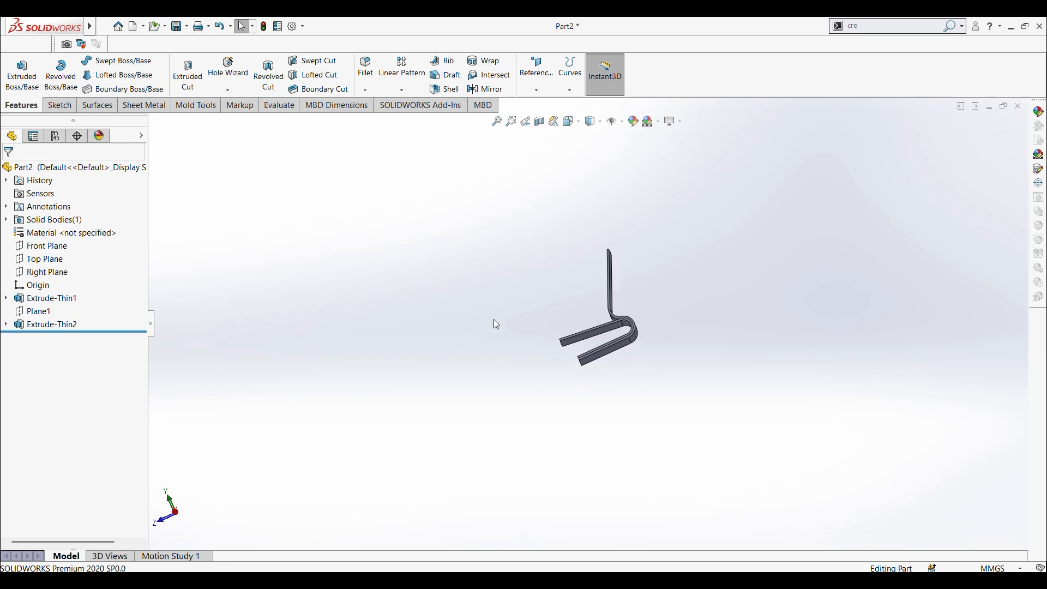
middle_click_drag(494, 320, 512, 396)
key("ctrl+1")
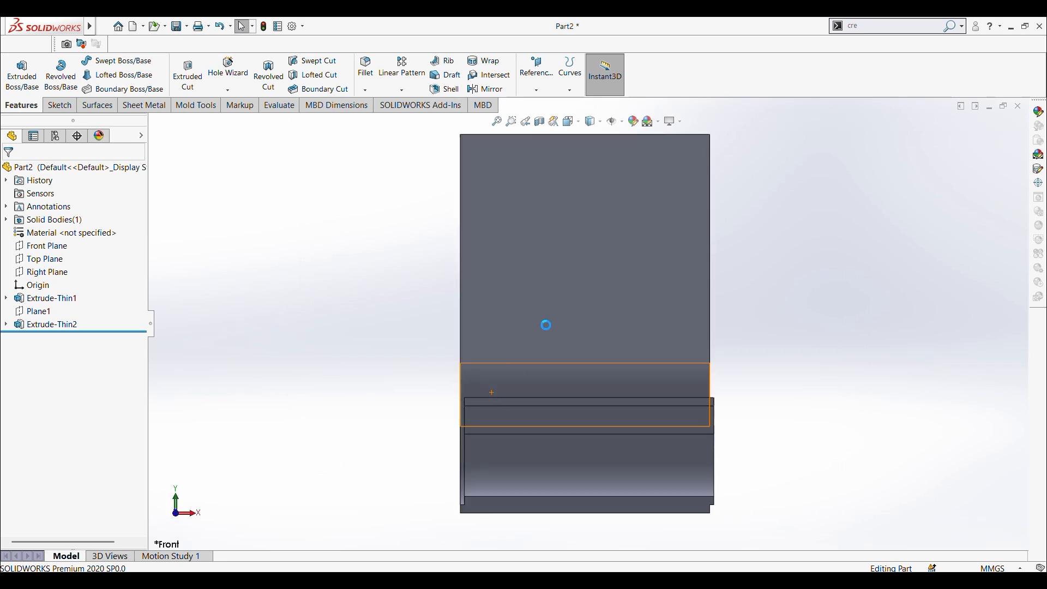
key("ctrl+s")
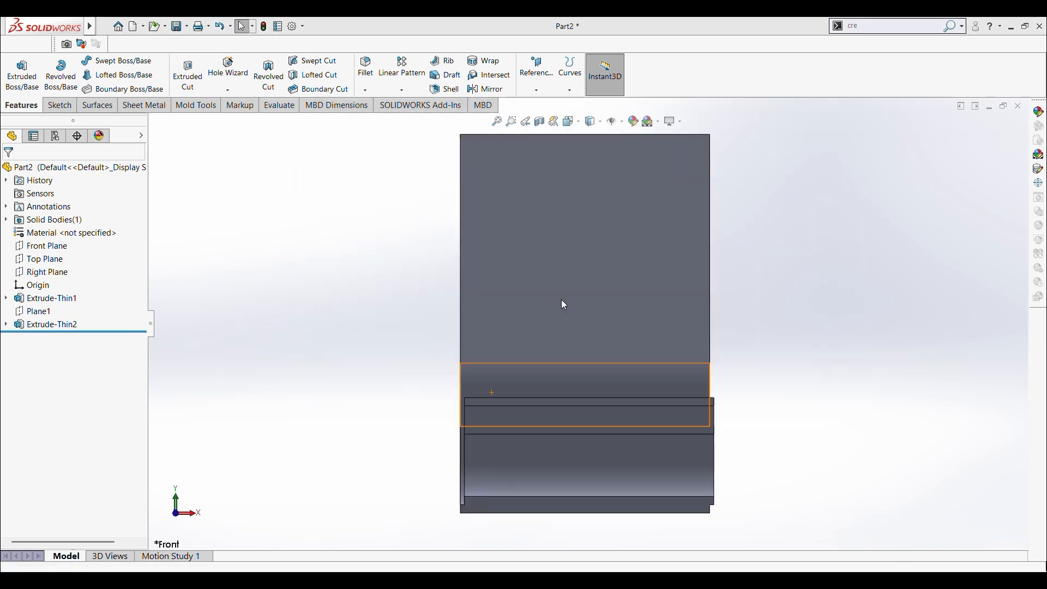
key("Escape")
Step: Examine the side edges around the bend from both sides to check how the two thin extrusions line up and meet
mouse_move(563, 300)
middle_mouse_down()
mouse_move(564, 397)
mouse_move(594, 426)
mouse_move(557, 423)
mouse_move(565, 323)
mouse_move(552, 306)
middle_mouse_up()
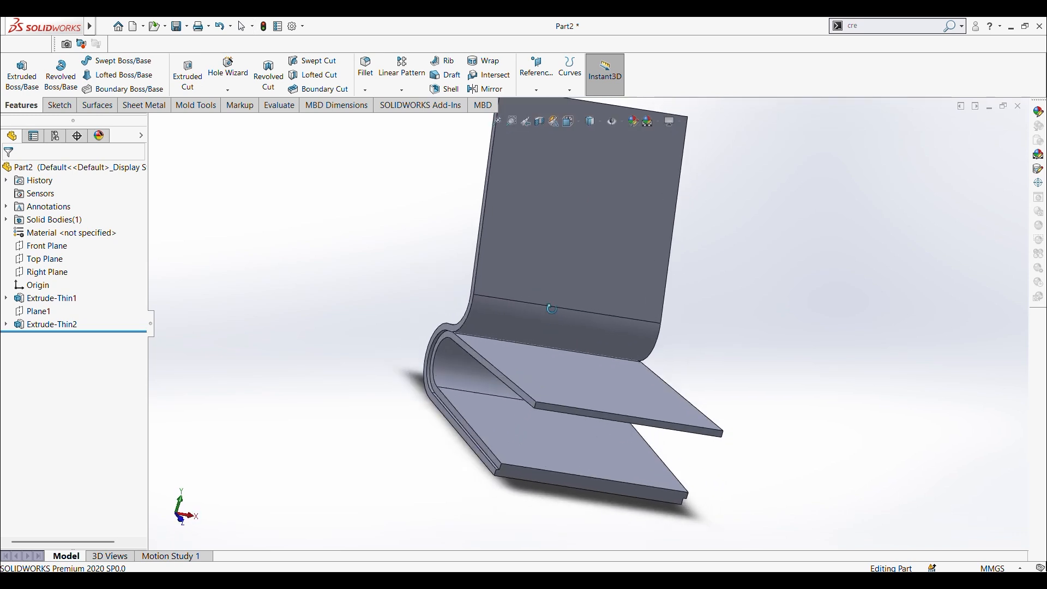
scroll(460, 358, "down", 4)
middle_click_drag(463, 362, 441, 317)
middle_click_drag(468, 237, 551, 302)
scroll(552, 301, "up", 5)
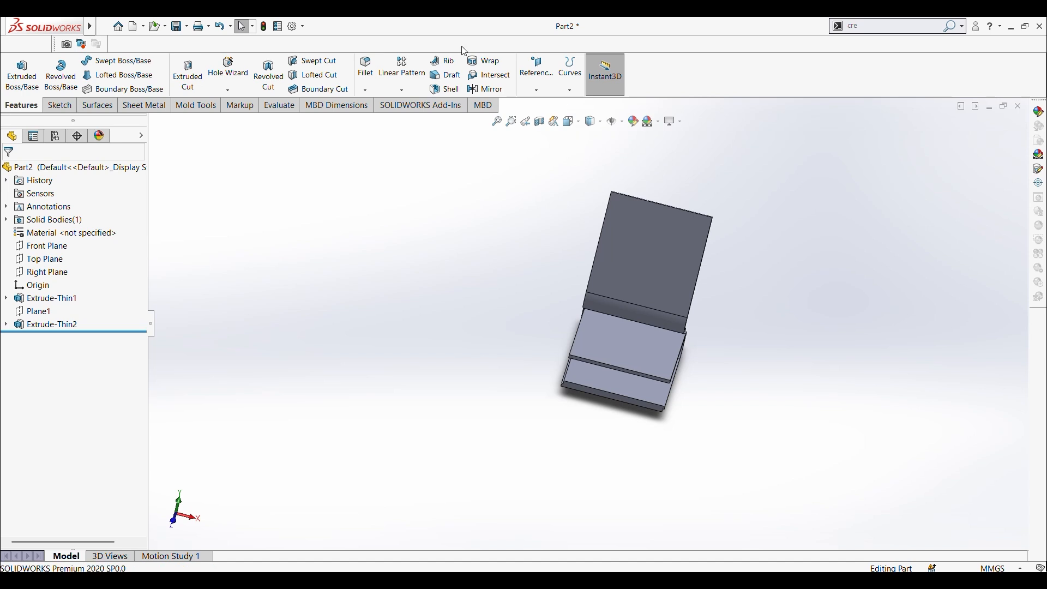
scroll(591, 358, "down", 5)
scroll(568, 333, "up", 2)
scroll(642, 279, "down", 3)
middle_click_drag(519, 259, 473, 227)
scroll(511, 248, "down", 3)
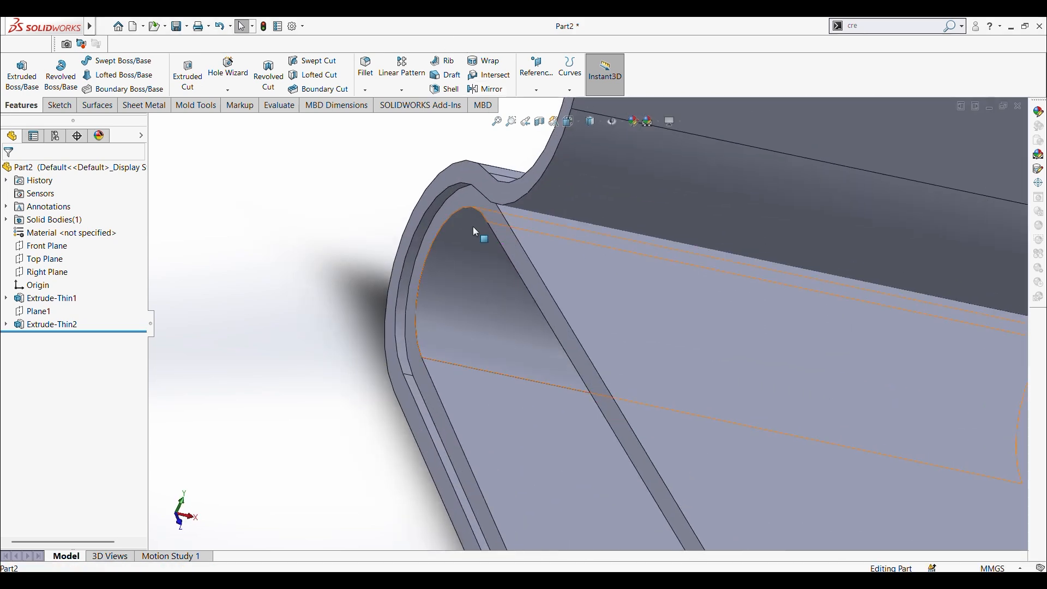
middle_click_drag(535, 306, 508, 284)
scroll(508, 283, "down", 2)
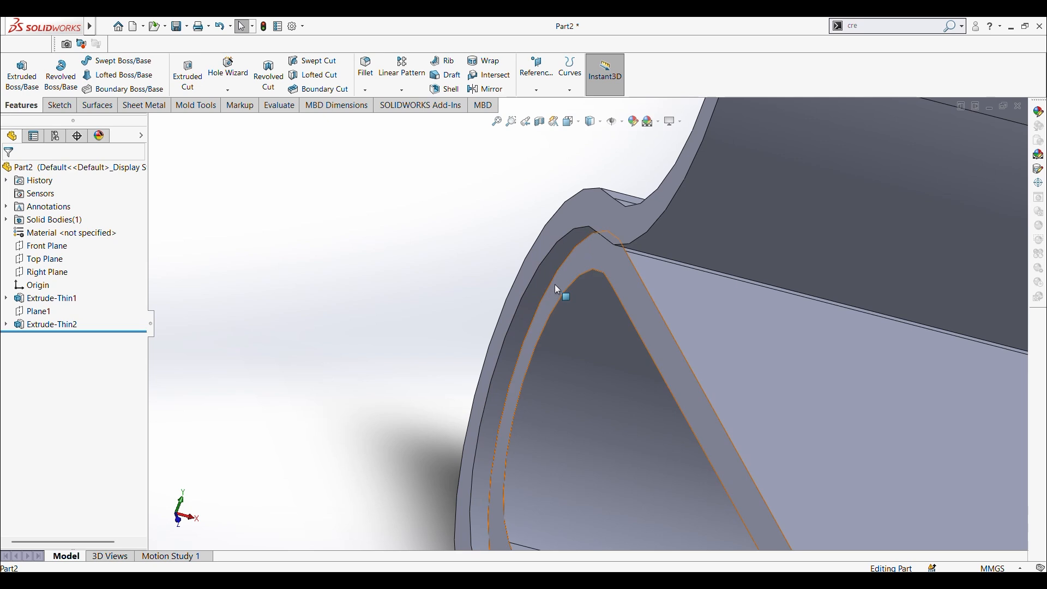
scroll(554, 284, "up", 6)
scroll(657, 336, "up", 2)
middle_click_drag(702, 362, 644, 355)
scroll(696, 366, "down", 6)
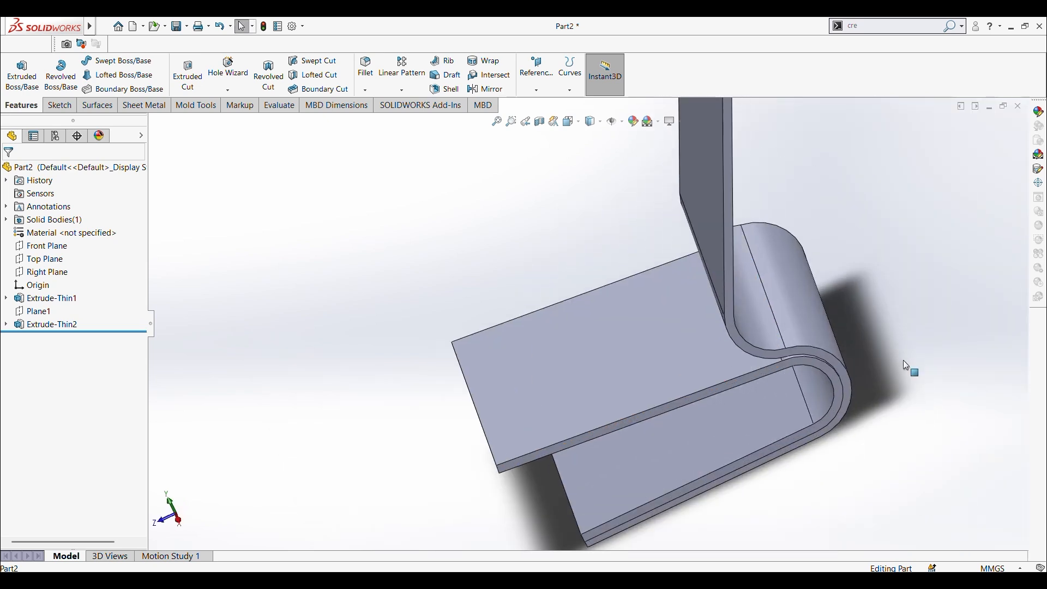
middle_click_drag(693, 405, 676, 400)
scroll(609, 377, "down", 1)
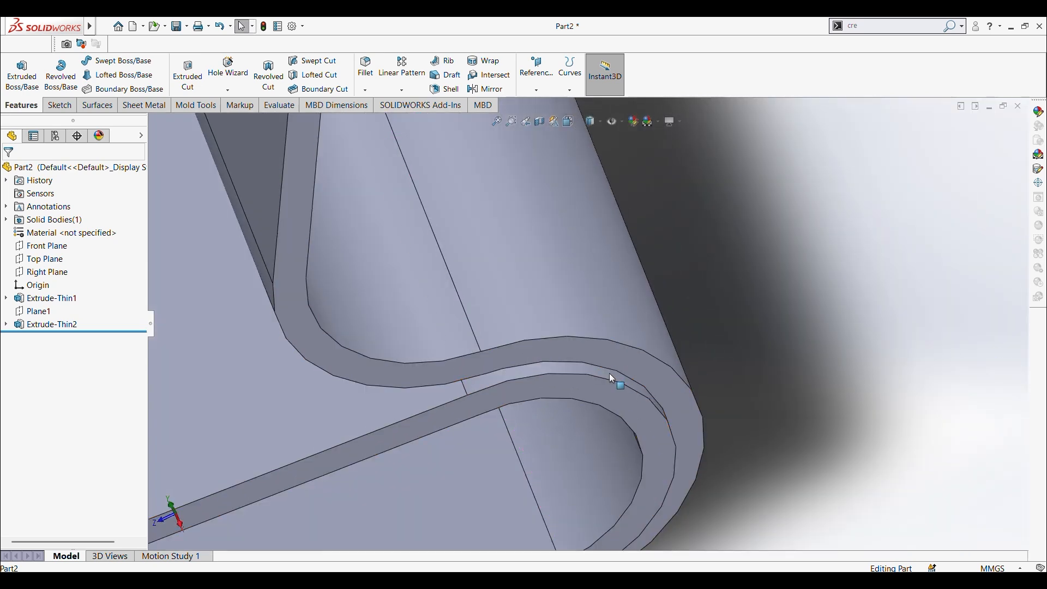
scroll(592, 377, "up", 3)
scroll(589, 377, "up", 1)
scroll(583, 368, "up", 7)
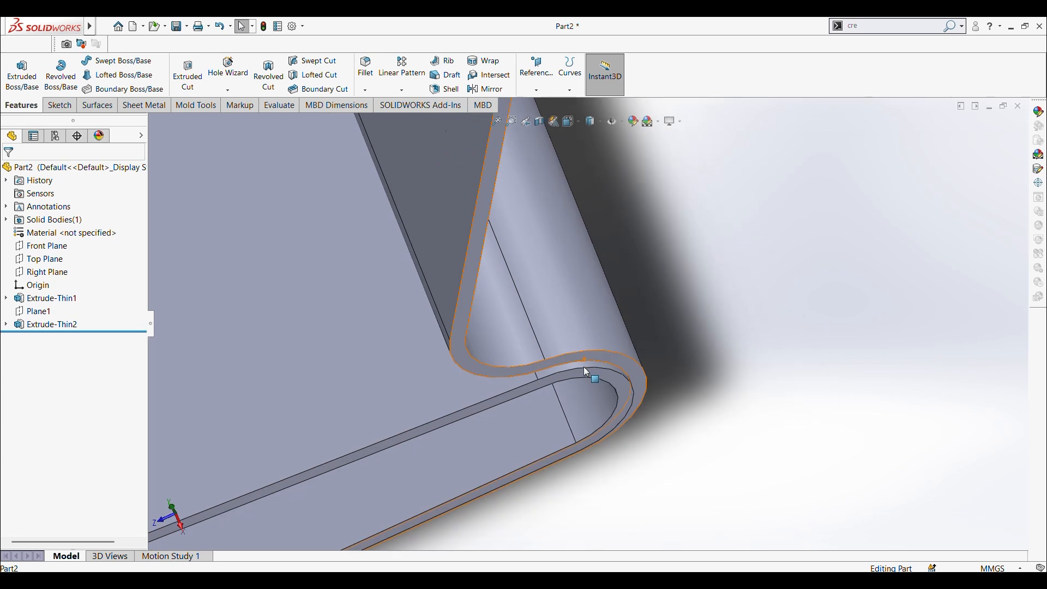
middle_click_drag(532, 377, 562, 319)
Step: Try to delete the reference plane Plane1 together with its child features, and undo the deletion
left_click(35, 312)
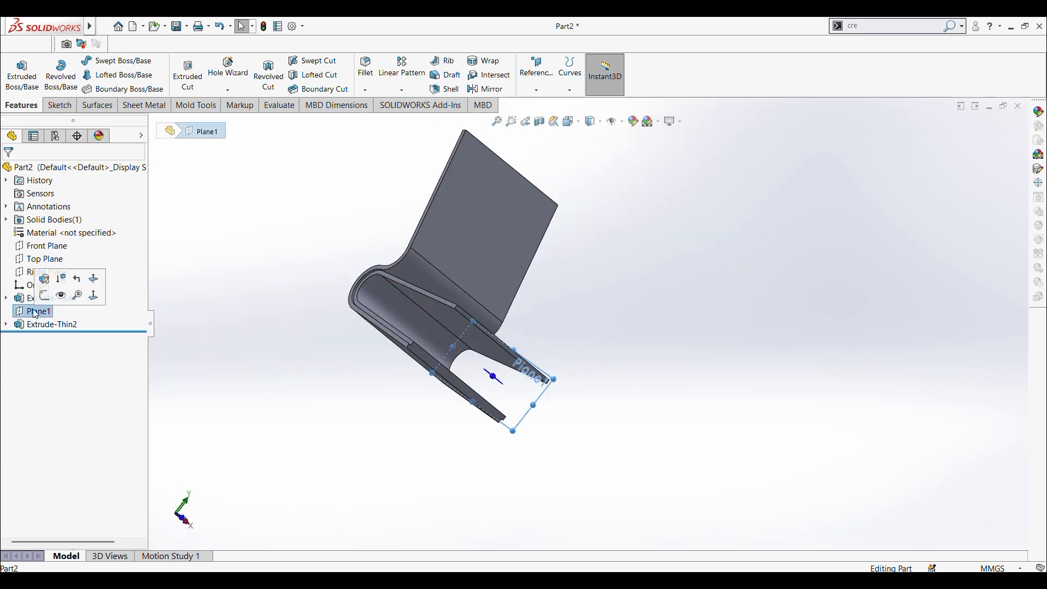
right_click(35, 314)
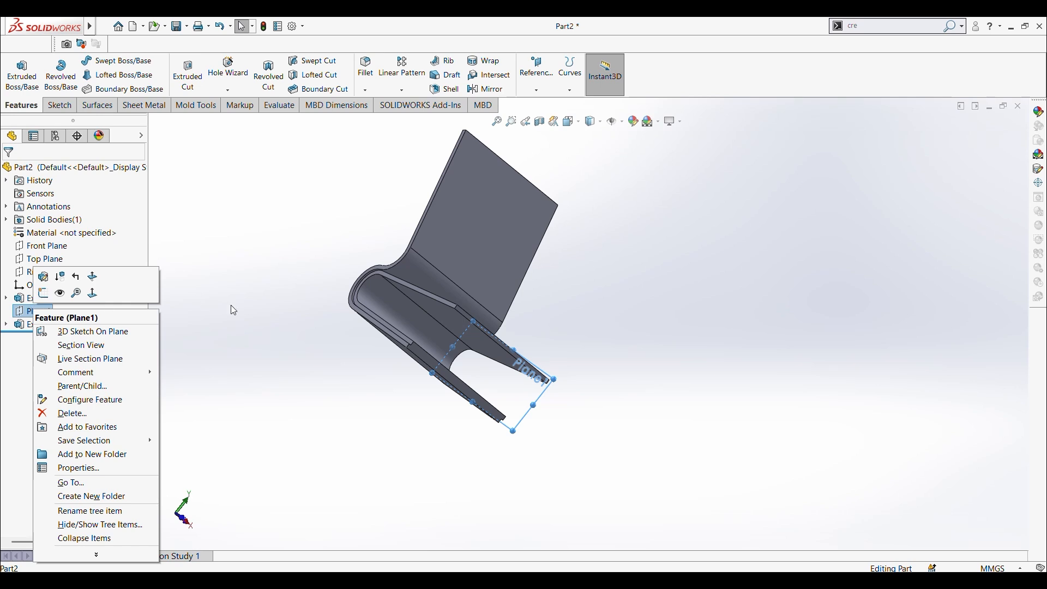
left_click(234, 311)
left_click(35, 314)
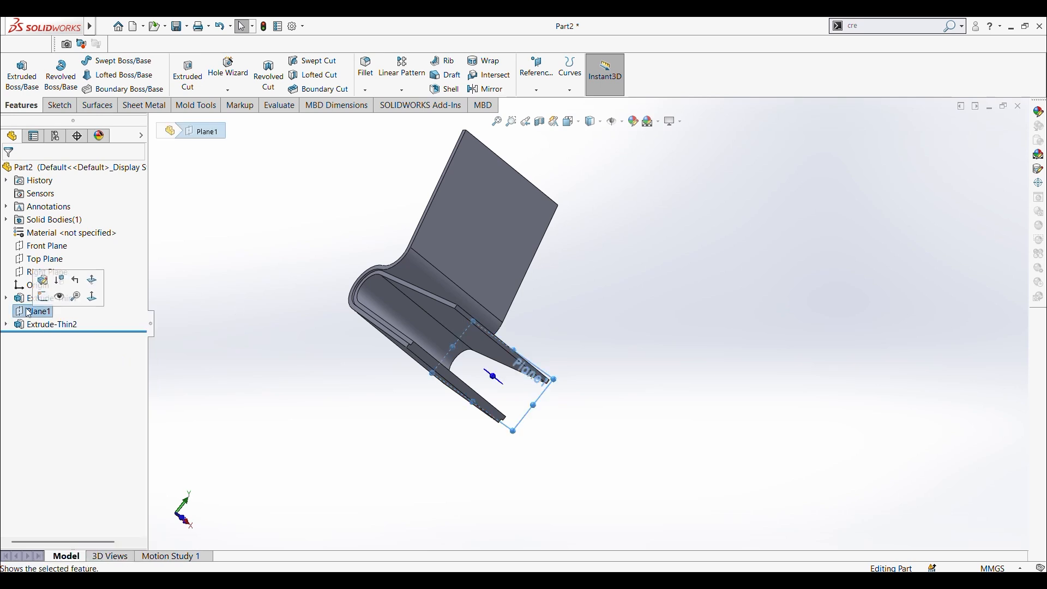
right_click(41, 315)
left_click(68, 413)
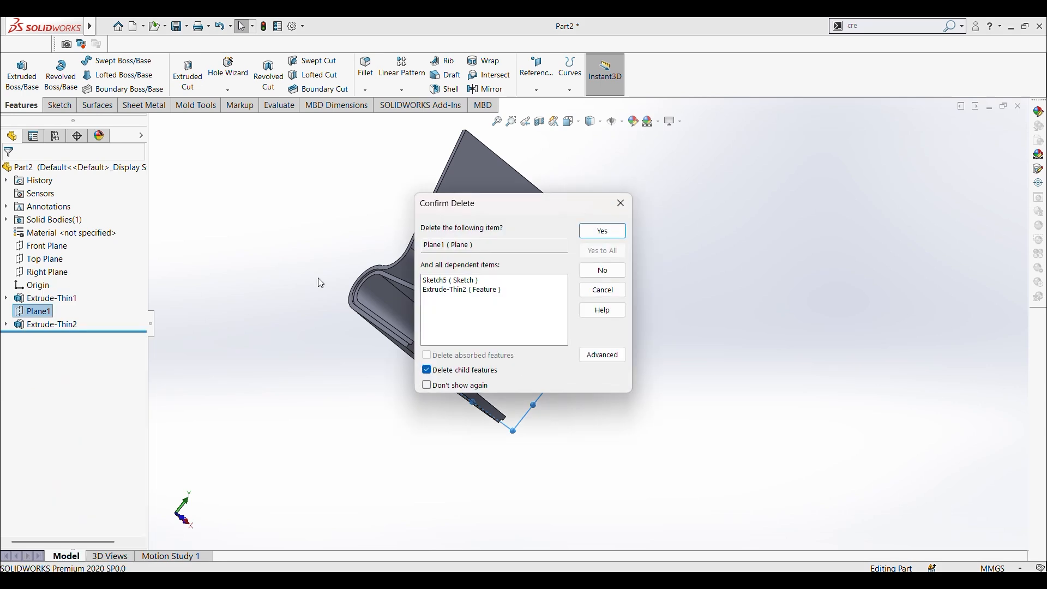
left_click(603, 231)
middle_click_drag(285, 262, 337, 361)
scroll(510, 354, "up", 4)
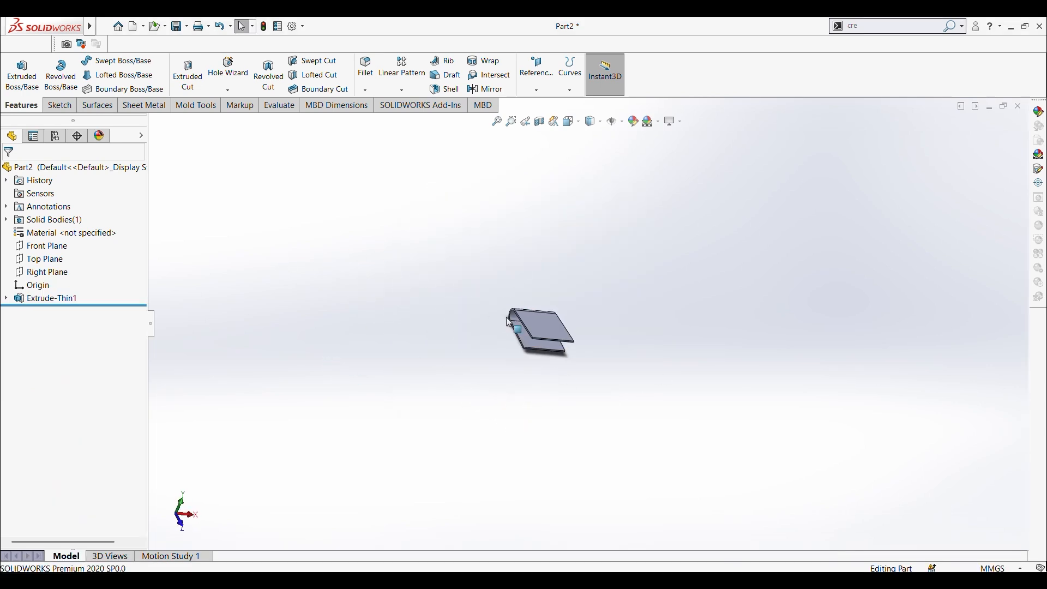
key("ctrl+z")
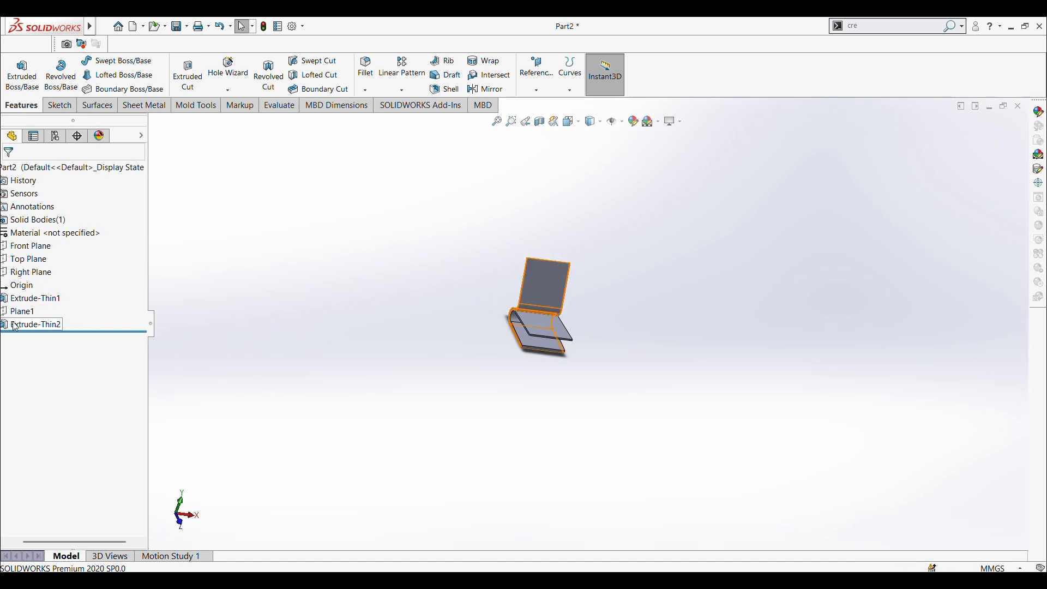
right_click(26, 313)
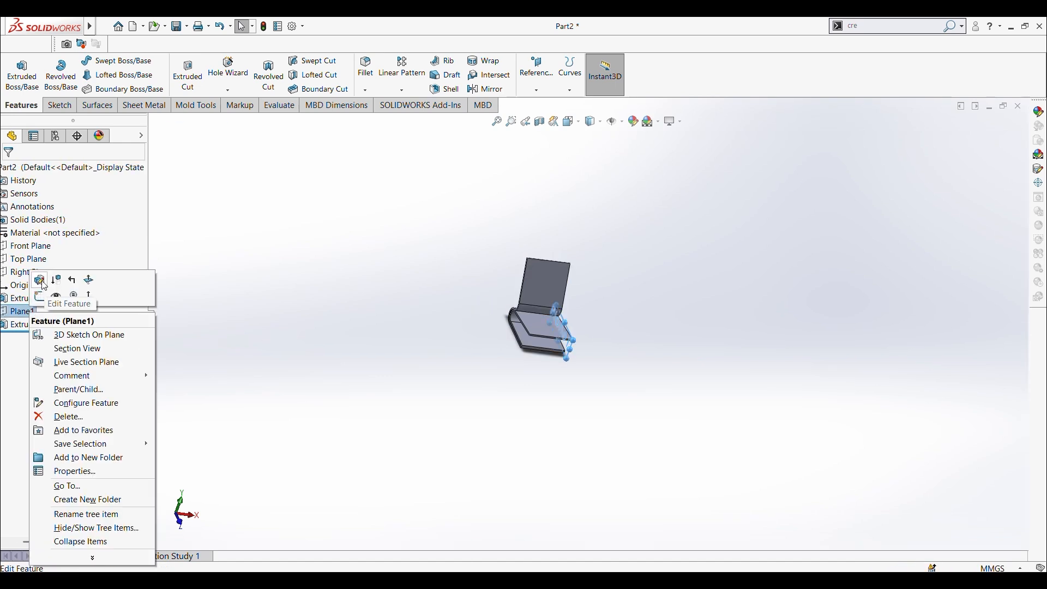
left_click(40, 280)
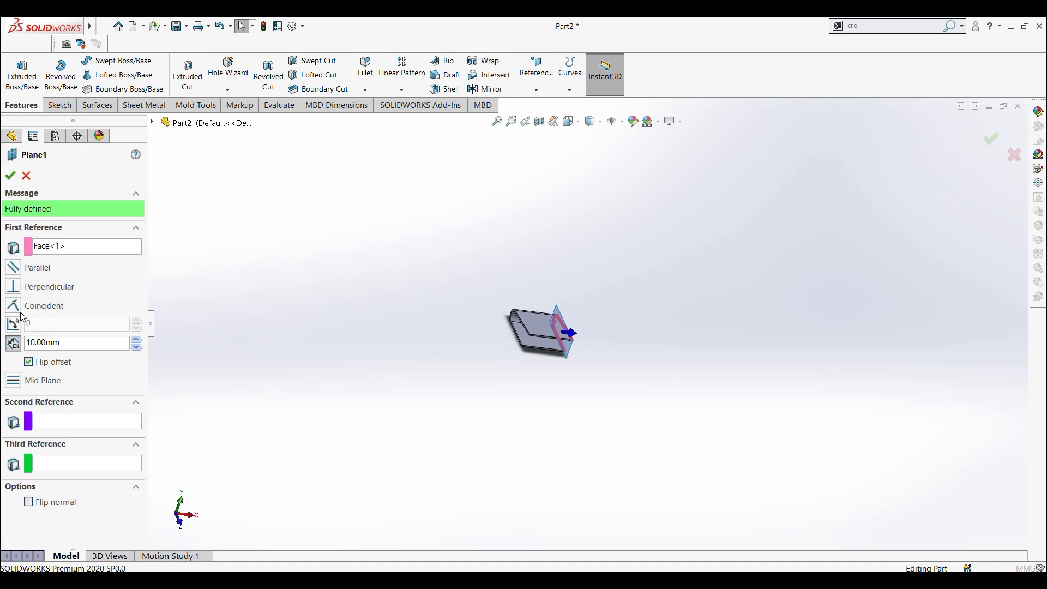
left_click(27, 176)
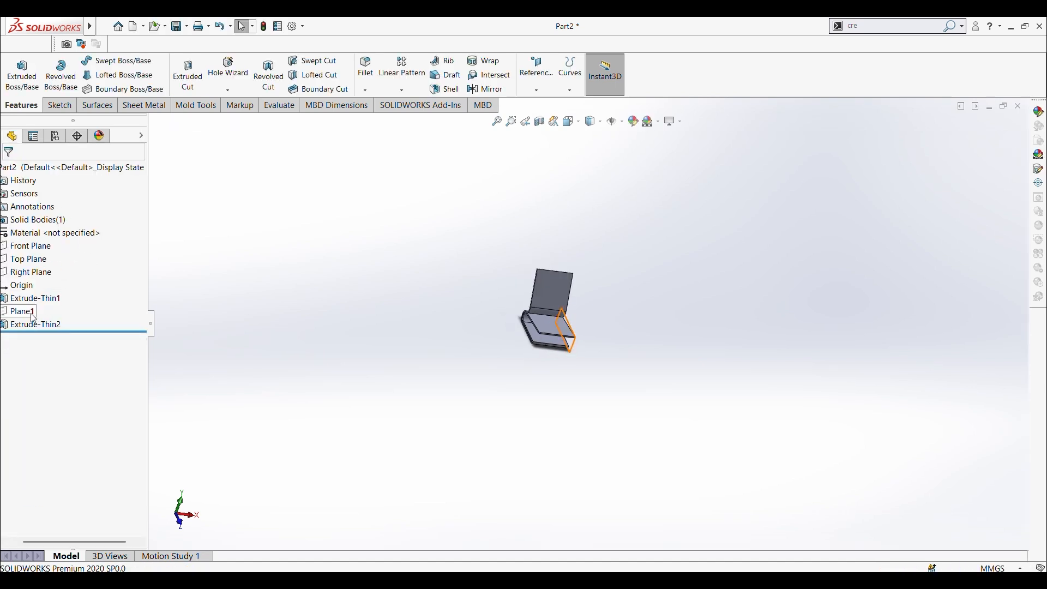
Step: Edit Plane1 and set its offset distance from the side face to 0 mm
right_click(25, 317)
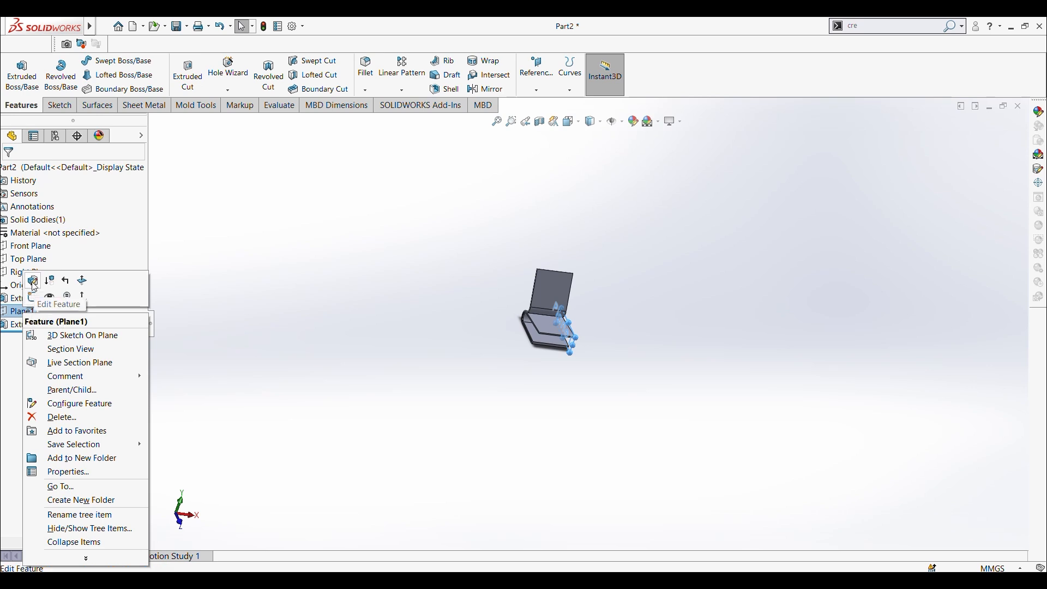
left_click(33, 284)
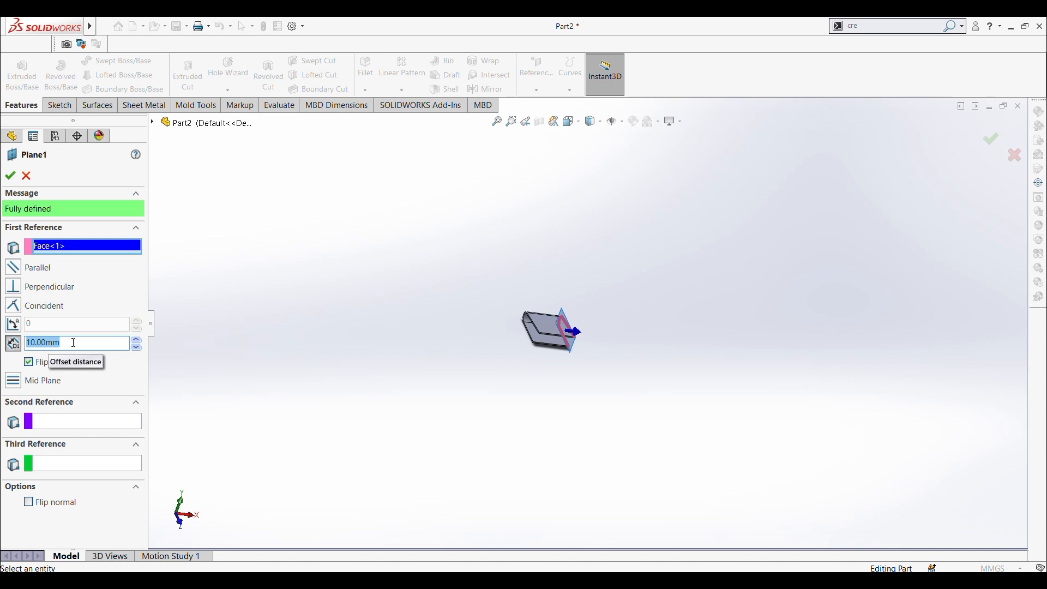
type("0")
key("Return")
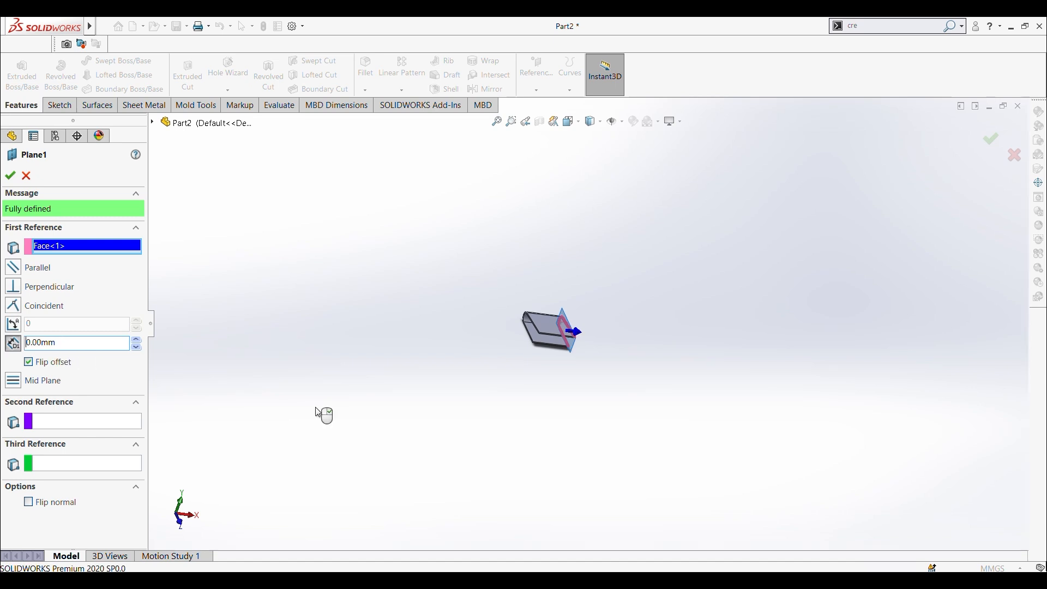
left_click(10, 175)
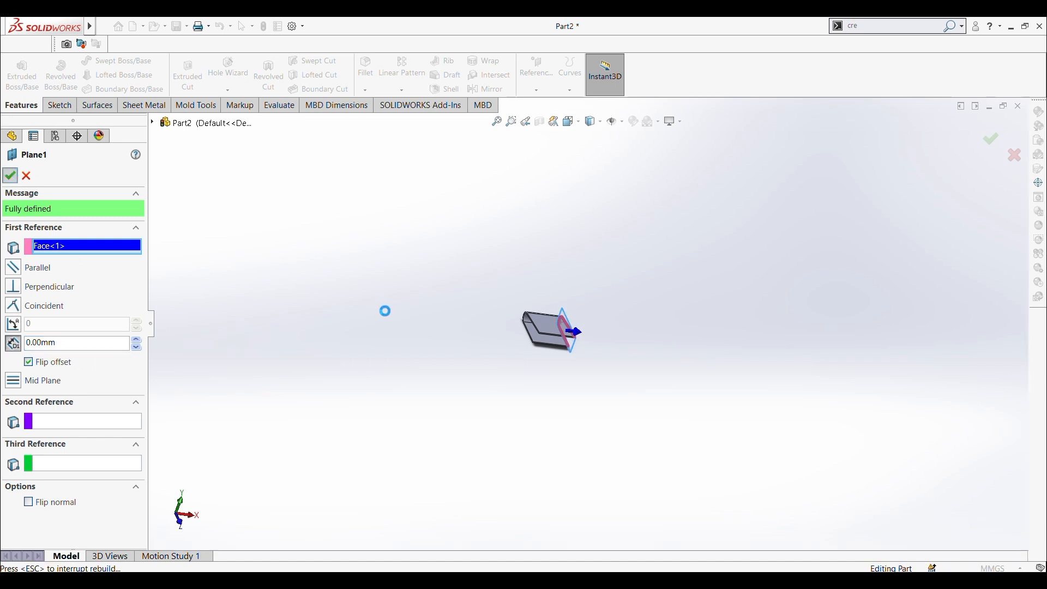
Step: Examine the side faces and edges of the two thin extrusions to check that they line up
scroll(548, 323, "down", 10)
middle_click_drag(642, 379, 597, 358)
scroll(631, 367, "up", 5)
scroll(676, 430, "down", 3)
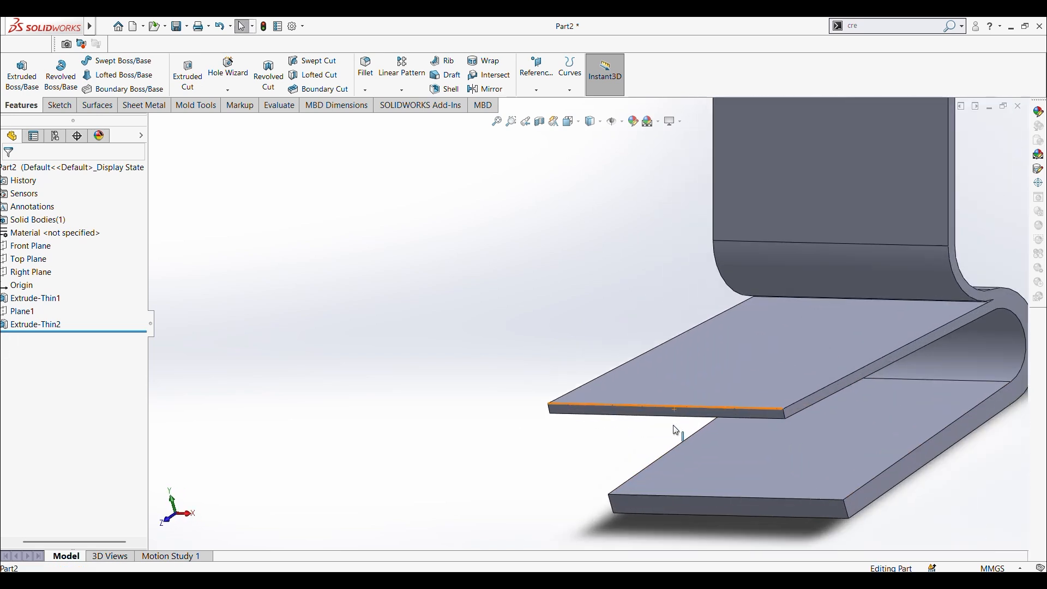
left_click(736, 375)
left_click(791, 208)
left_click(548, 321)
scroll(549, 321, "up", 3)
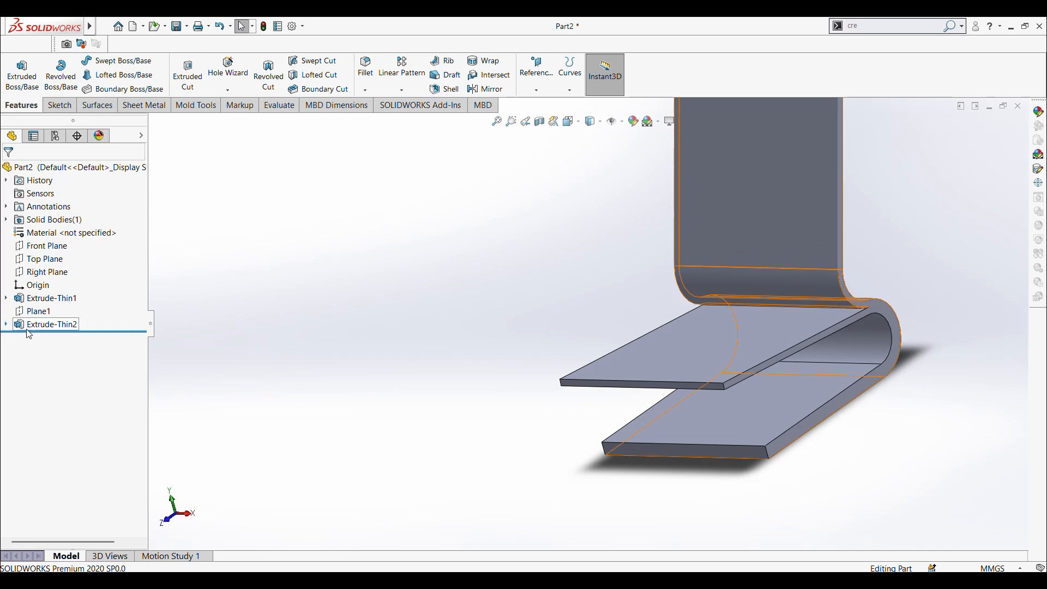
Step: Edit the Extrude-Thin2 backrest extrusion and turn off Merge result to keep it as a separate body
left_click(51, 324)
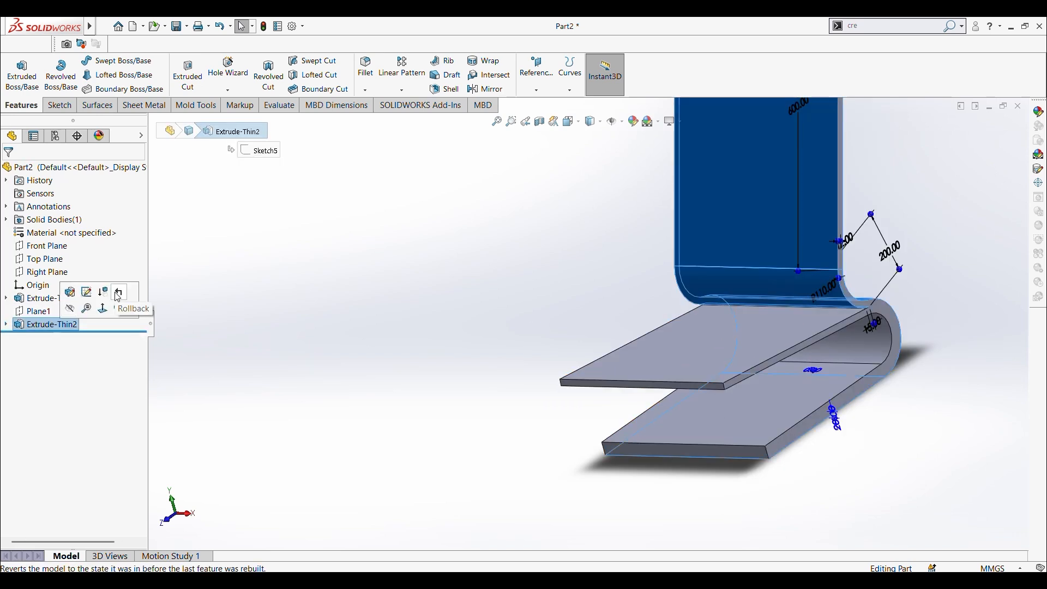
right_click(53, 328)
left_click(82, 289)
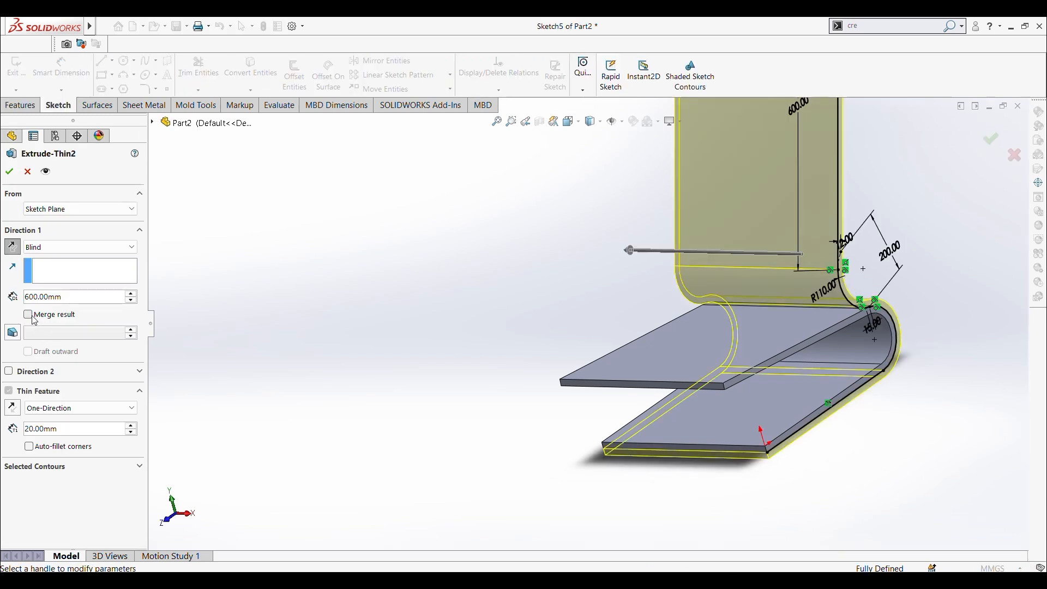
left_click(10, 172)
middle_click_drag(499, 335, 448, 366)
scroll(600, 282, "down", 5)
middle_click_drag(614, 289, 663, 357)
scroll(636, 296, "up", 3)
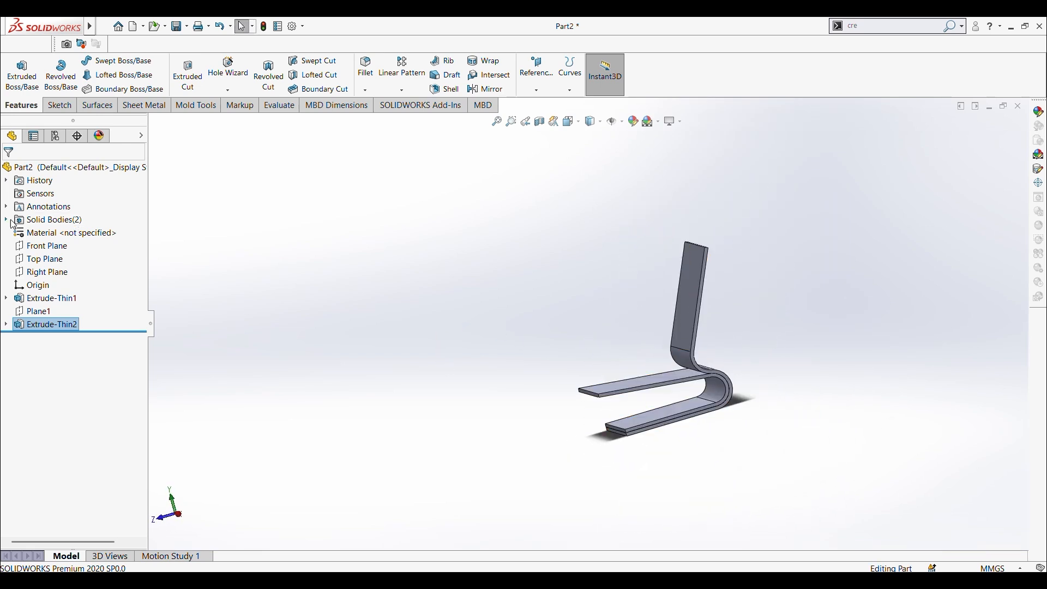
Step: List the part's solid bodies and check which portion of the chair each one covers
left_click(6, 220)
left_click(71, 235)
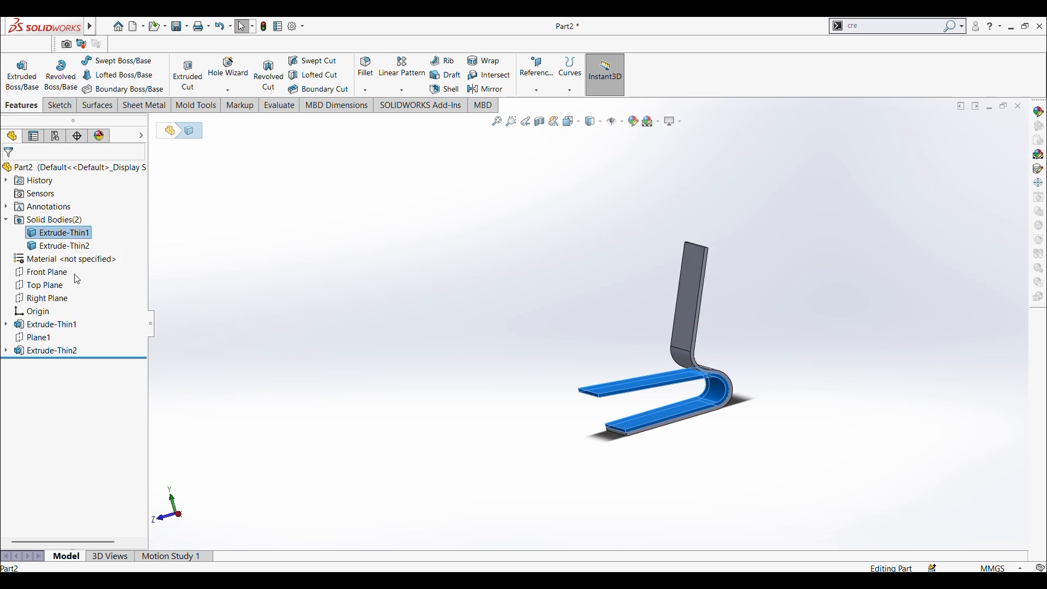
left_click(60, 247)
left_click(357, 308)
Step: Examine the seat and backrest bodies from several sides, including the U-part's upper leg
middle_click_drag(385, 287, 419, 374)
key("ctrl+1")
middle_click_drag(533, 400, 465, 444)
scroll(516, 326, "down", 3)
middle_click_drag(516, 326, 799, 389)
mouse_move(554, 396)
middle_mouse_down()
mouse_move(657, 264)
mouse_move(575, 264)
mouse_move(584, 329)
middle_mouse_up()
left_click(566, 396)
middle_click_drag(565, 391, 426, 321)
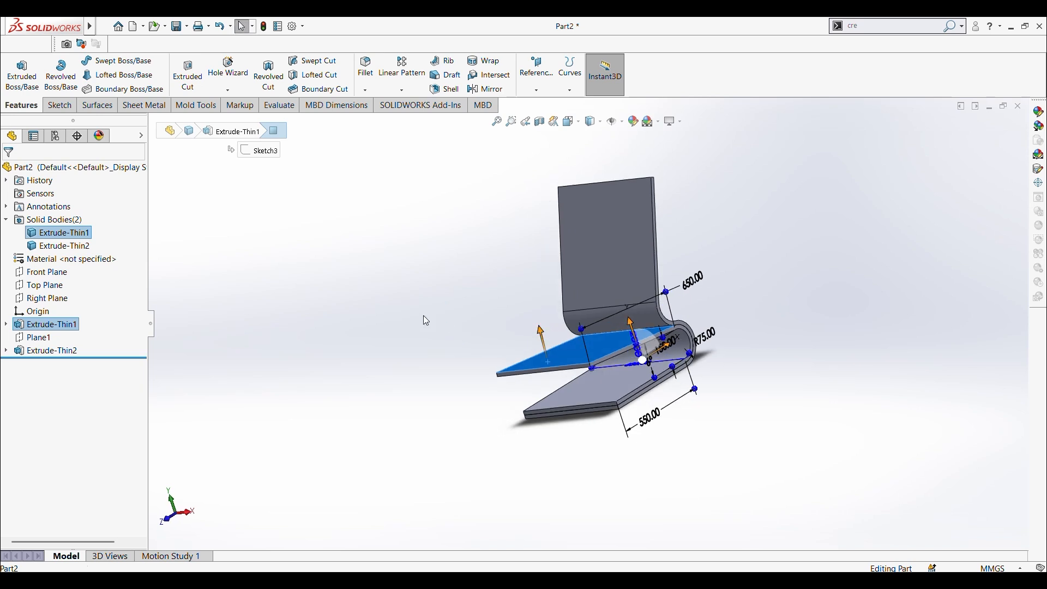
left_click(424, 316)
scroll(495, 188, "up", 4)
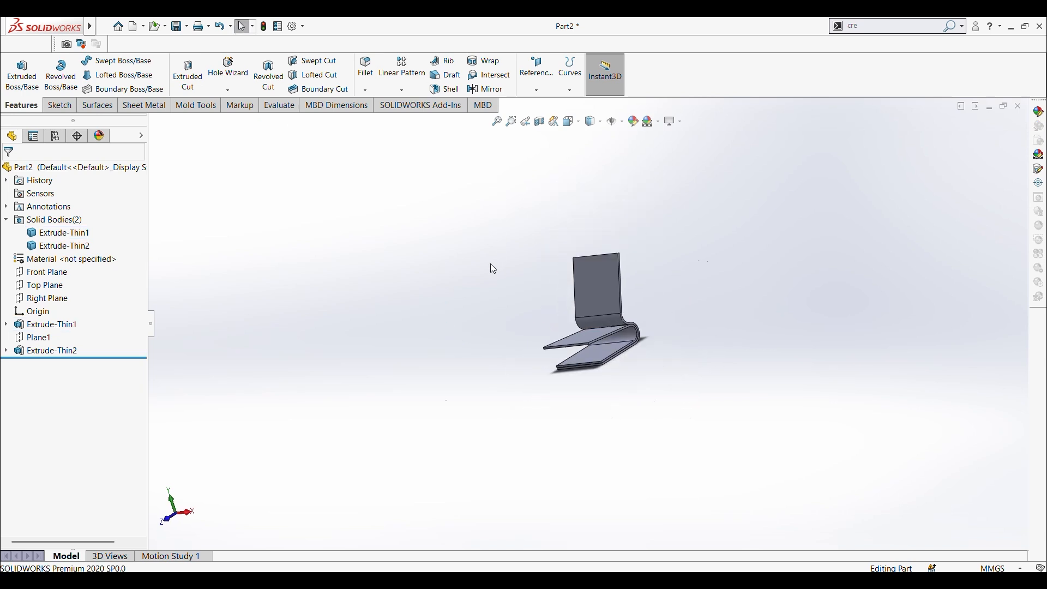
Step: Create a reference plane offset 10 mm from the side face of the U-shaped seat, flipping the offset inward
key("ctrl+4")
scroll(526, 290, "down", 6)
left_click(590, 436)
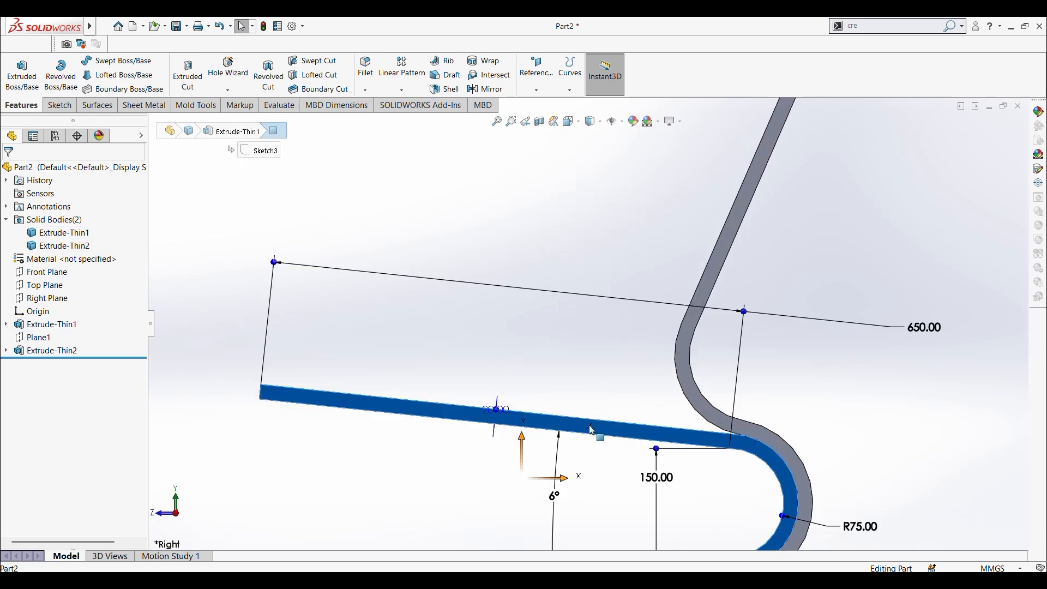
scroll(591, 428, "up", 4)
left_click(537, 90)
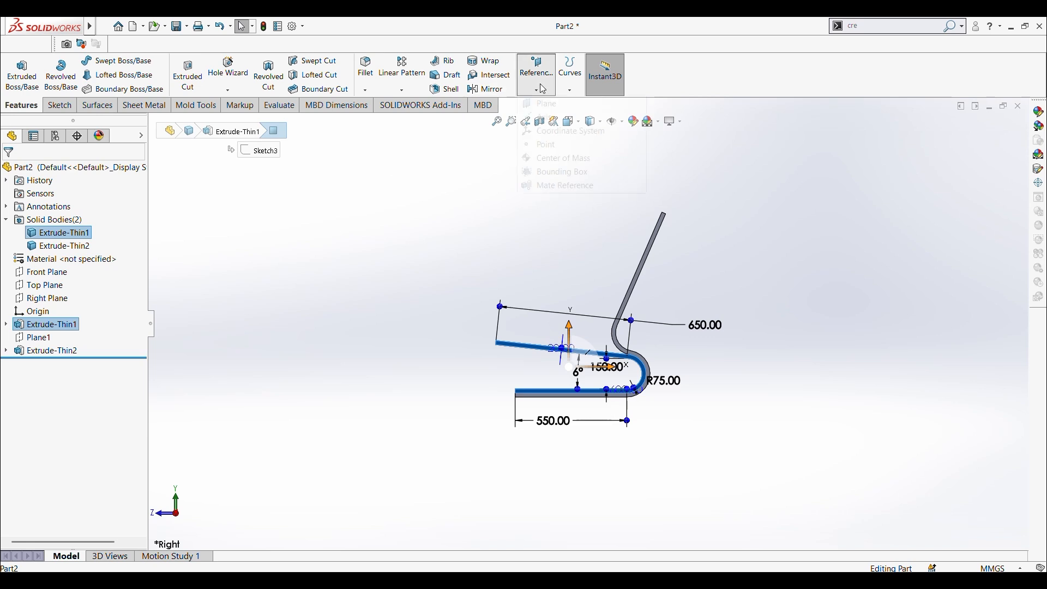
left_click(543, 104)
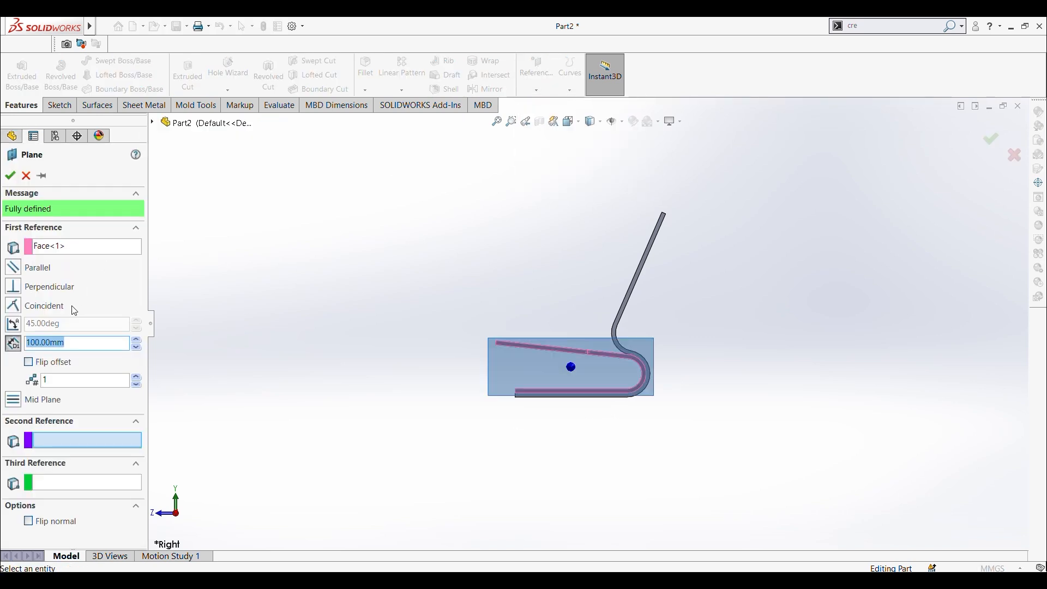
type("10")
key("Return")
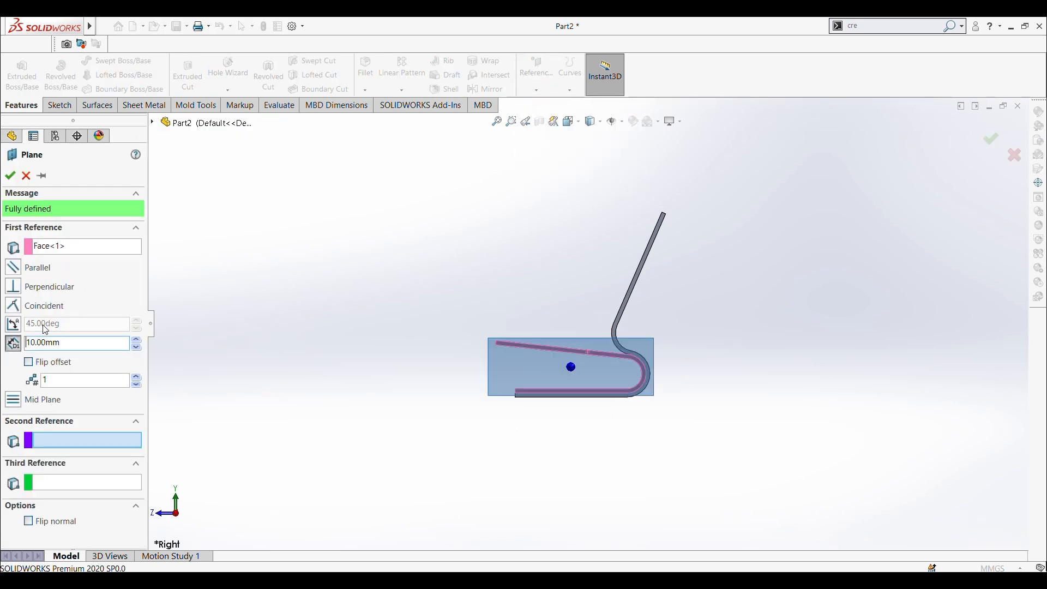
middle_click_drag(349, 345, 391, 437)
scroll(561, 389, "down", 5)
middle_click_drag(552, 376, 538, 402)
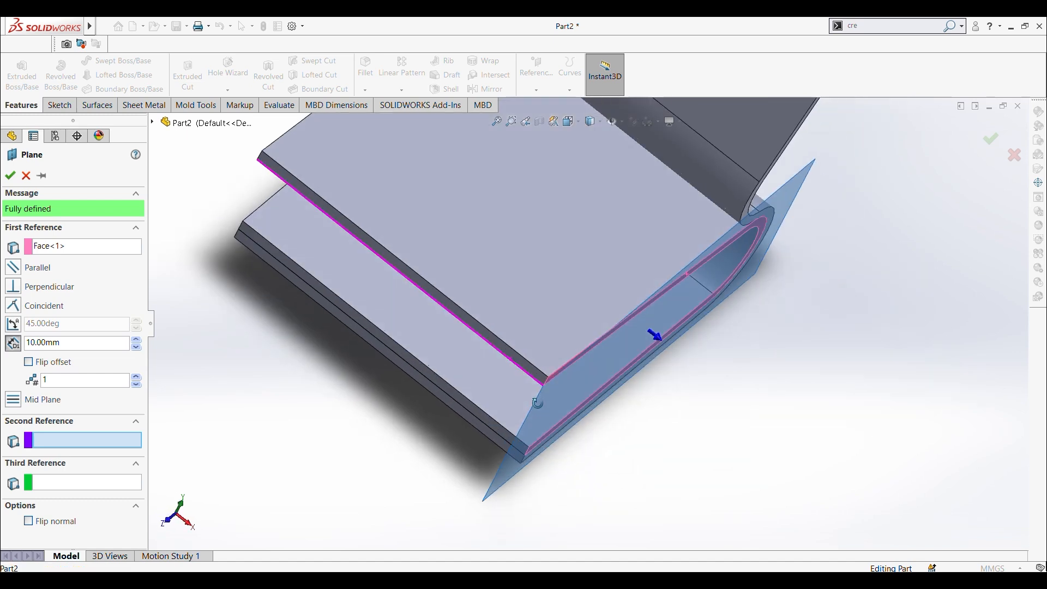
left_click(44, 366)
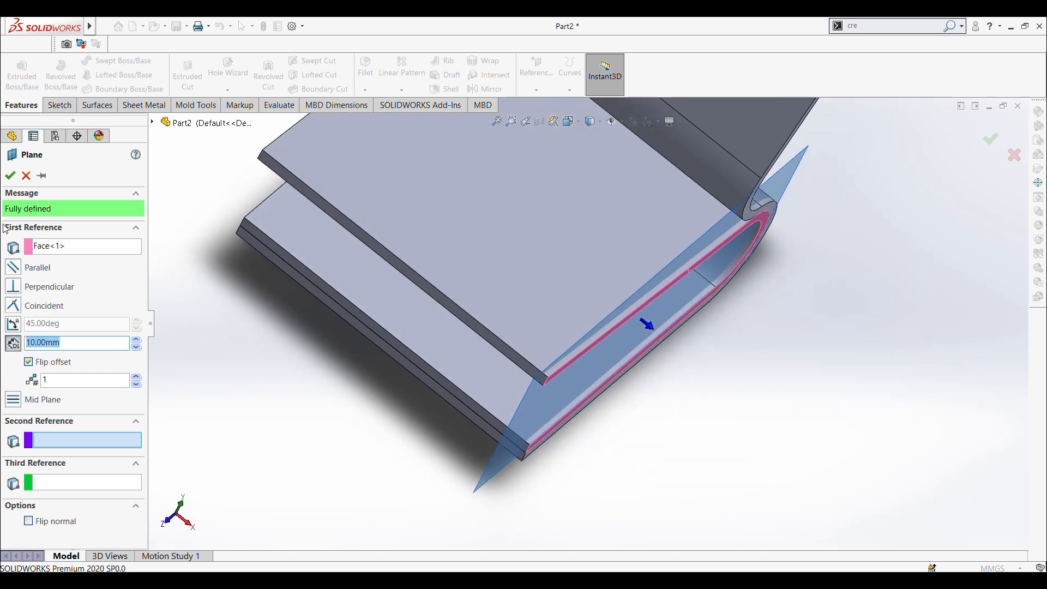
left_click(11, 180)
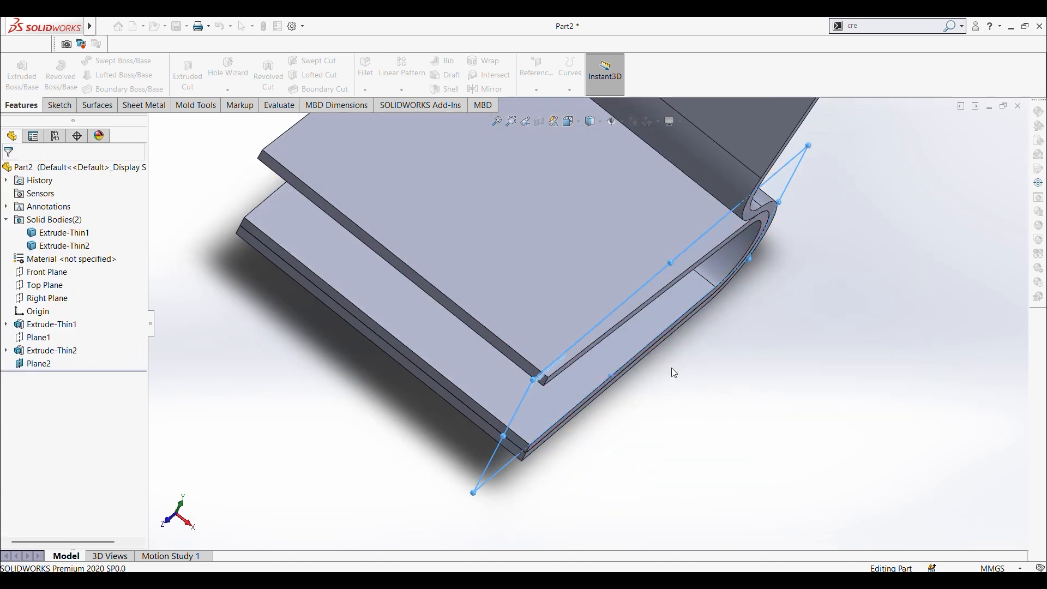
Step: Hide the new 10 mm offset plane
middle_click_drag(673, 372, 586, 352)
left_click(77, 413)
left_click(34, 364)
right_click(33, 364)
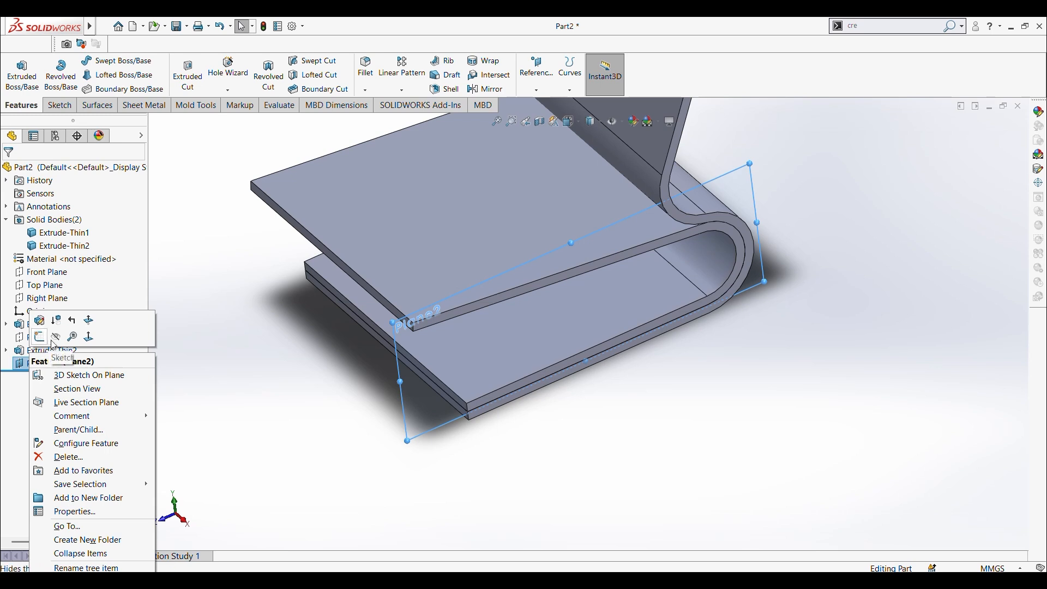
left_click(61, 380)
Step: Sketch a closed four-sided line profile on Plane2, resting on the U-part's upper leg, with its front side about 133 mm long
left_click(41, 364)
right_click(48, 361)
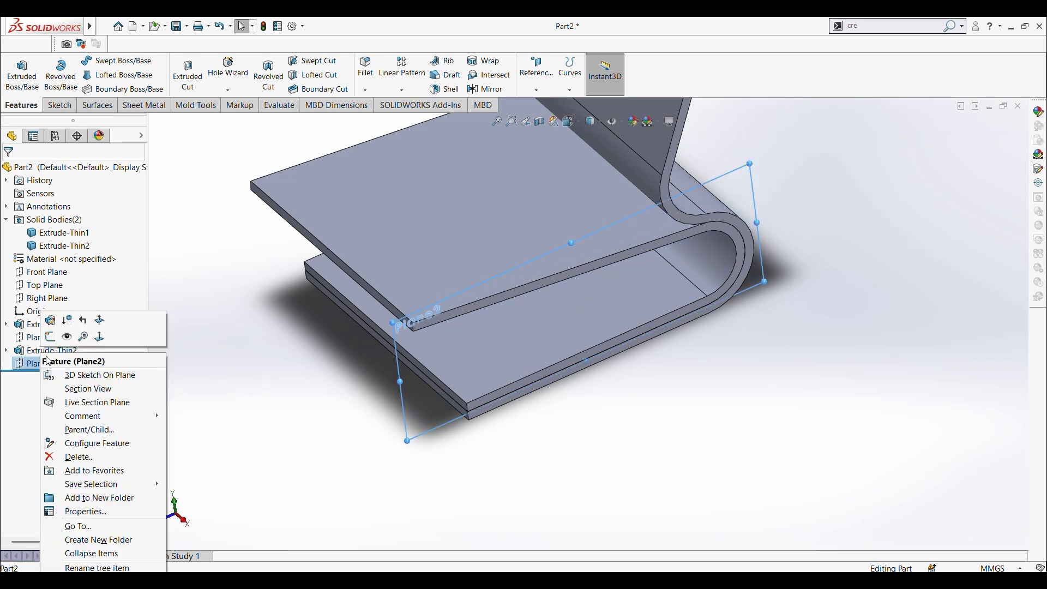
left_click(50, 338)
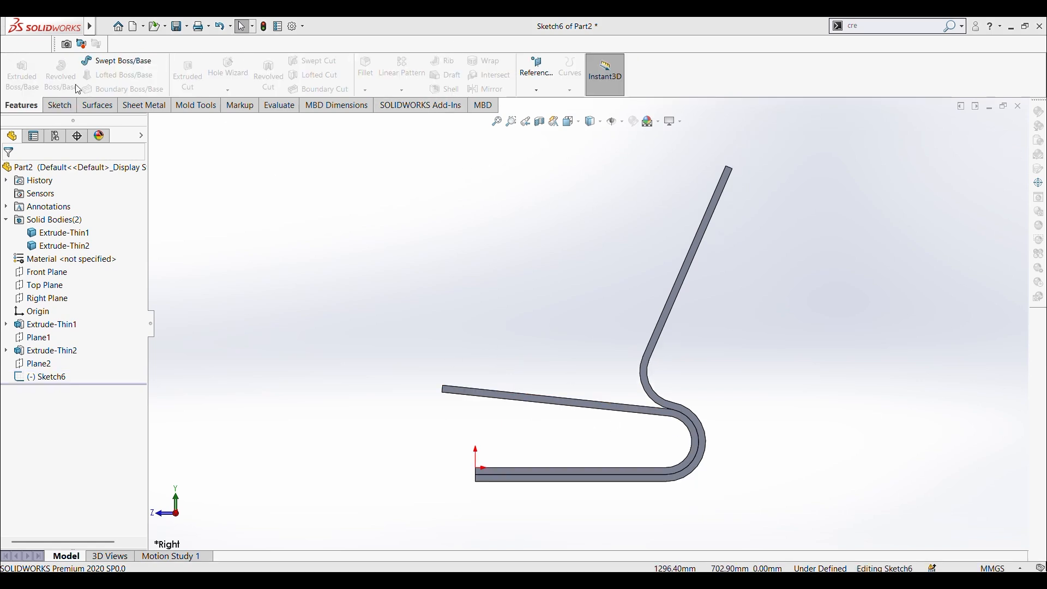
left_click(60, 105)
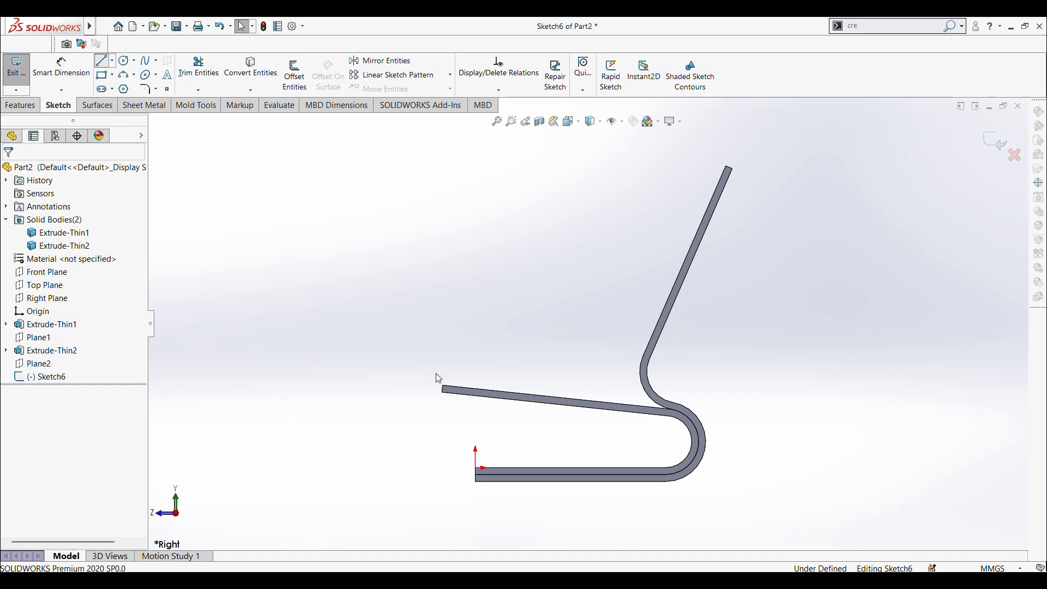
key("l")
left_click_drag(458, 389, 626, 405)
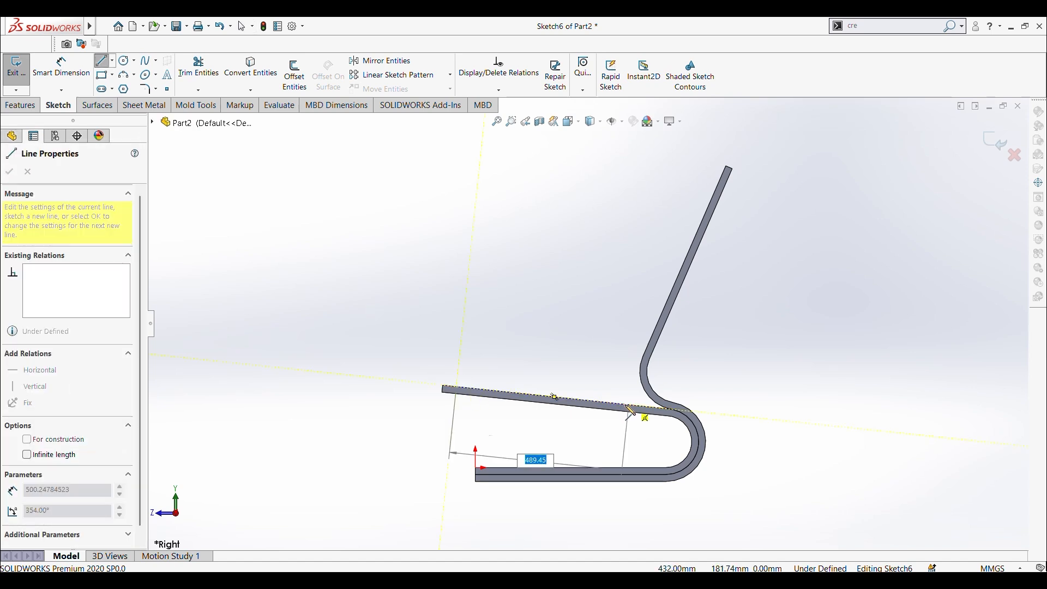
left_click(630, 364)
left_click(462, 341)
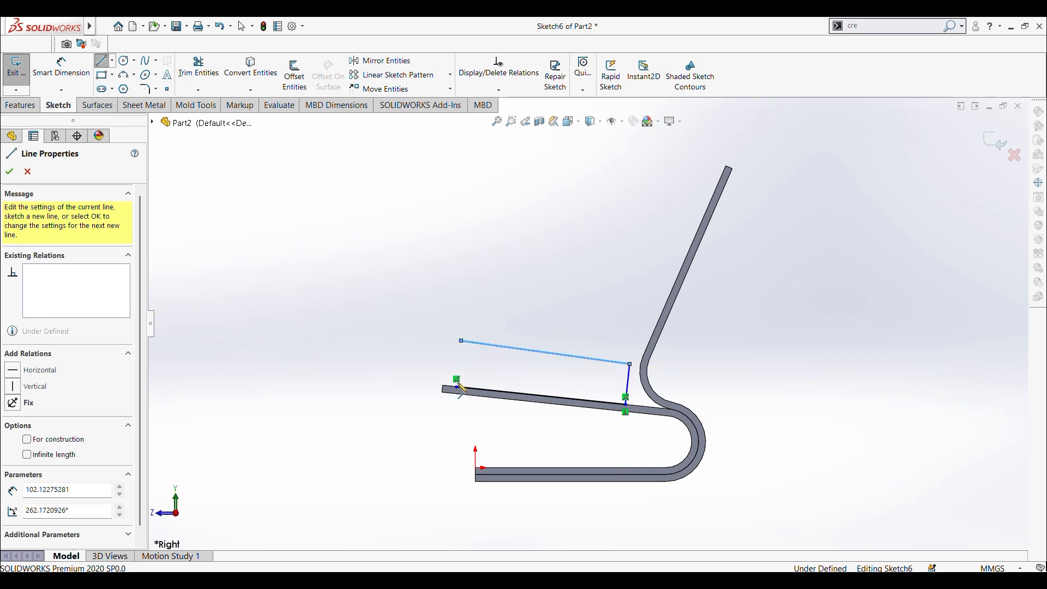
left_click(457, 386)
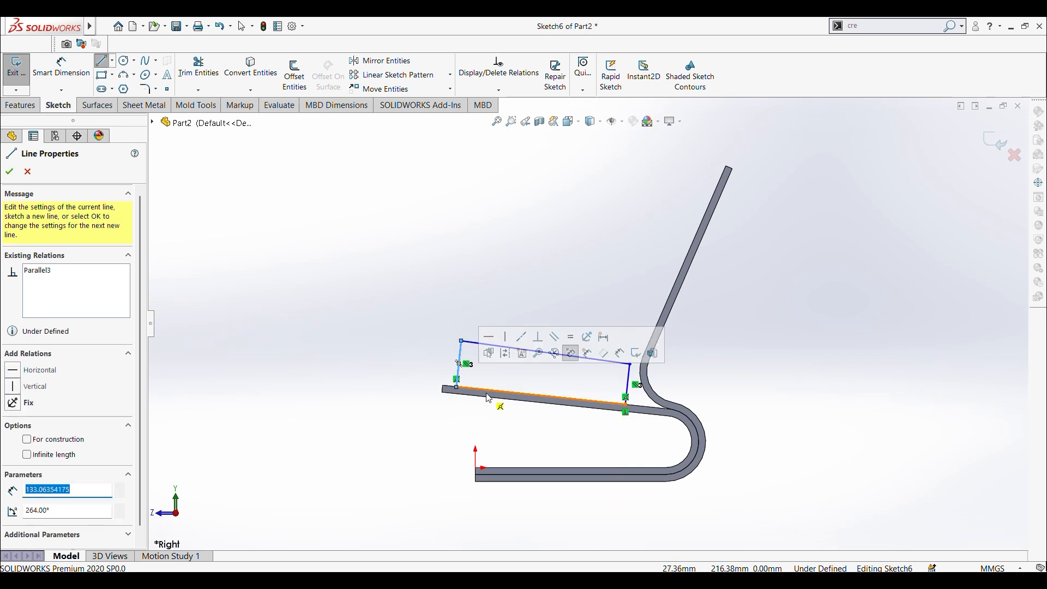
Step: Dimension the horizontal length of the cushion profile's bottom side as 550 mm
key("Escape")
scroll(553, 381, "down", 2)
left_click(61, 68)
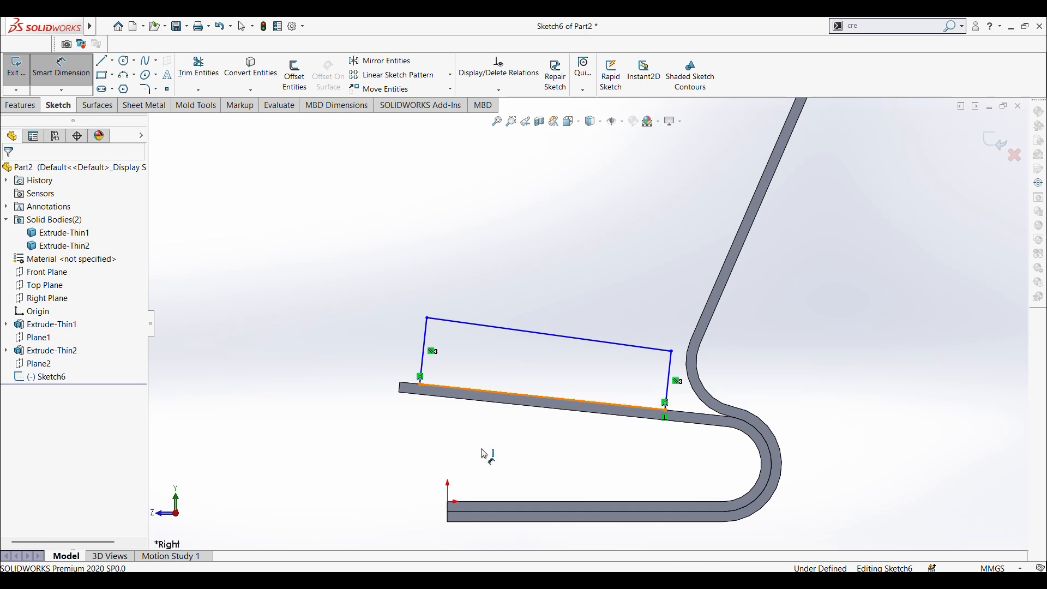
left_click(460, 440)
type("550")
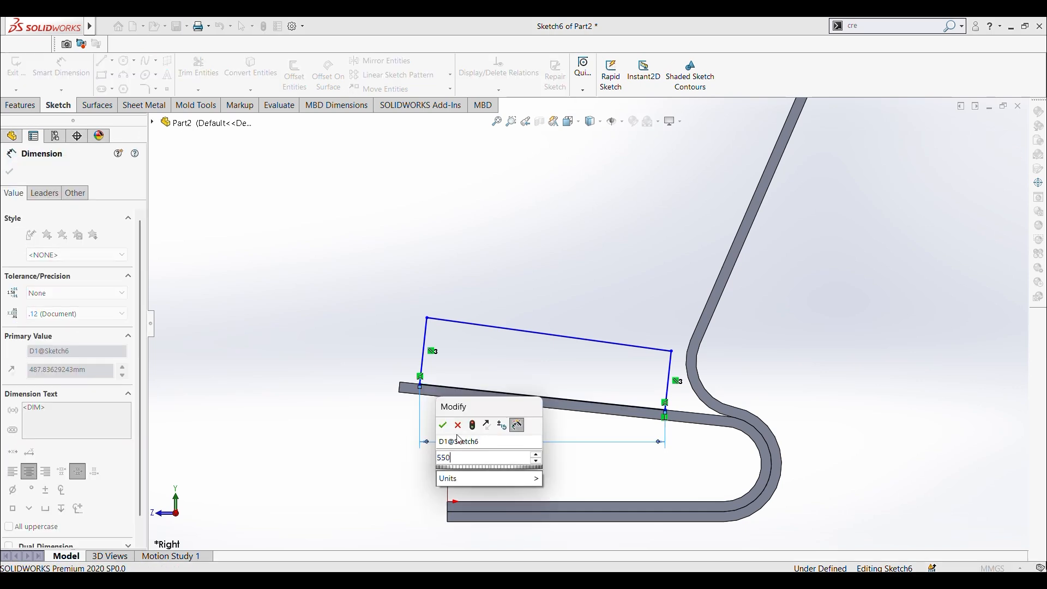
key("Return")
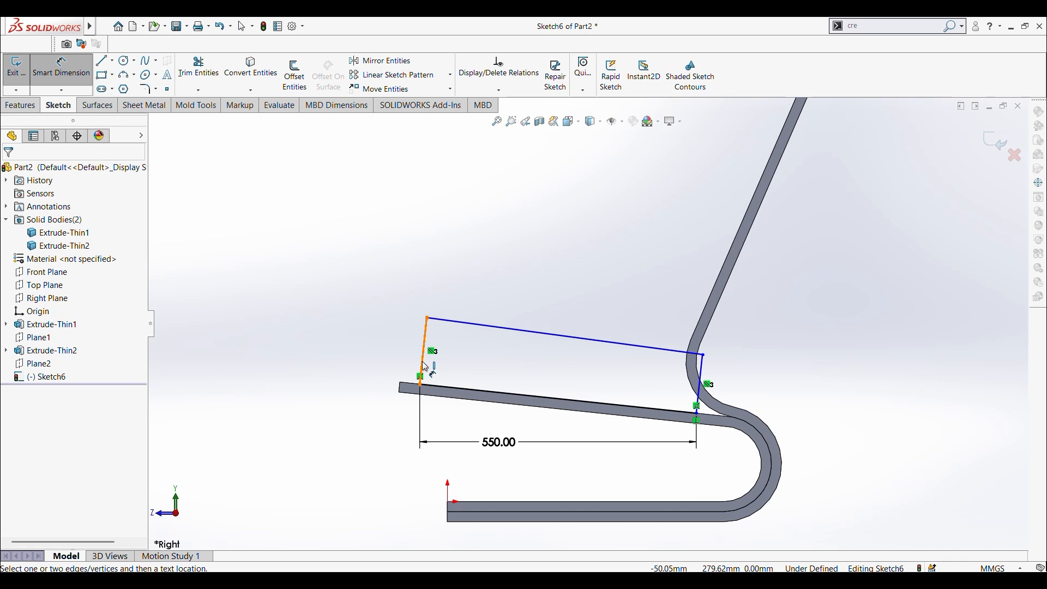
Step: Dimension the profile's lower front corner 15 mm from the front end of the U-part's upper leg
left_click(421, 386)
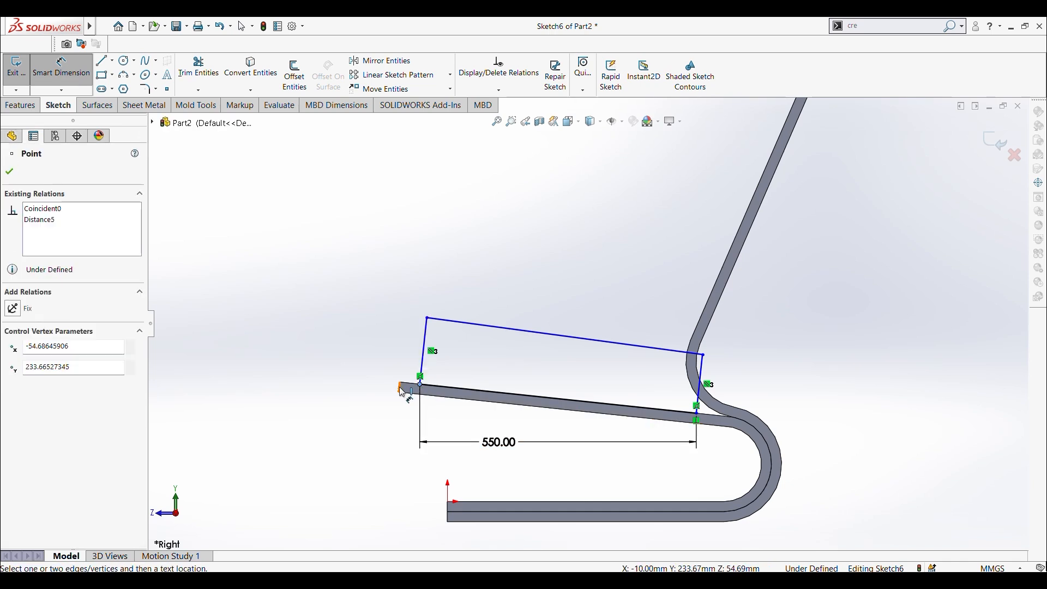
left_click(403, 393)
left_click(406, 431)
type("15")
key("Return")
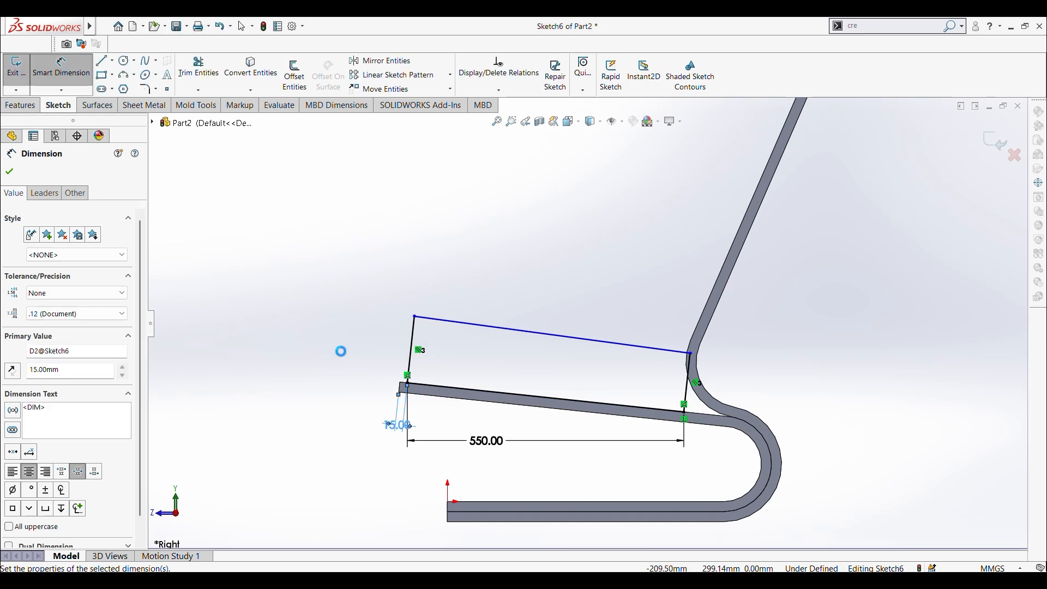
left_click(341, 352)
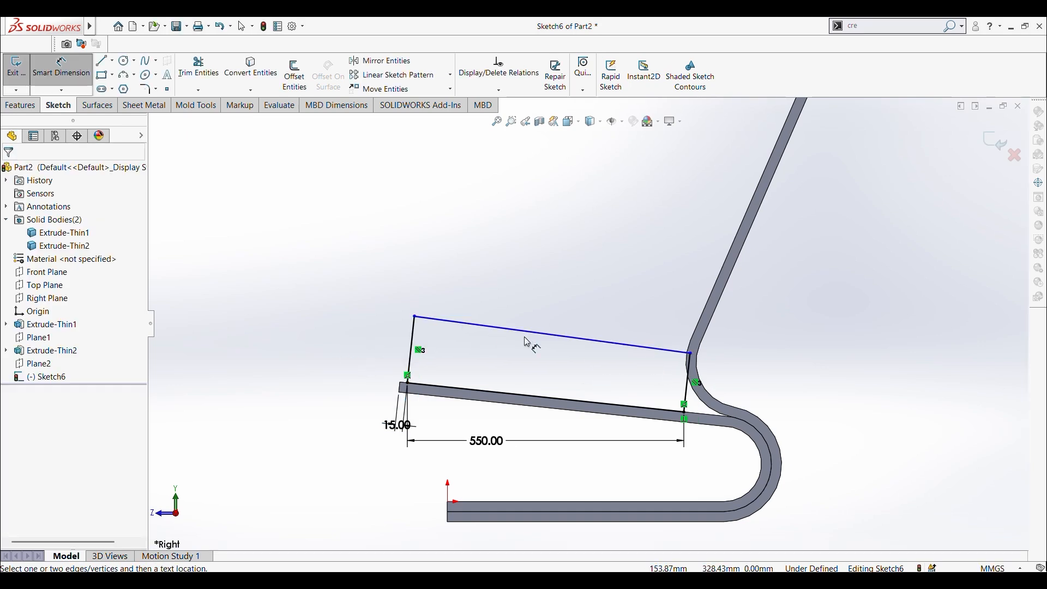
Step: Dimension the vertical height of the profile's front side as 95 mm
left_click(417, 343)
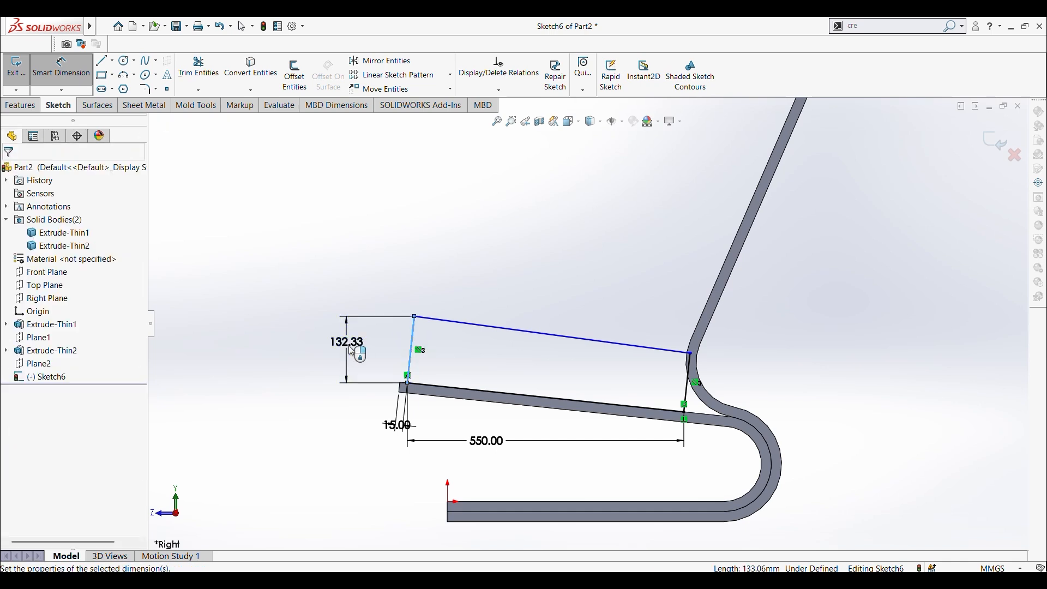
left_click(351, 352)
key("Return")
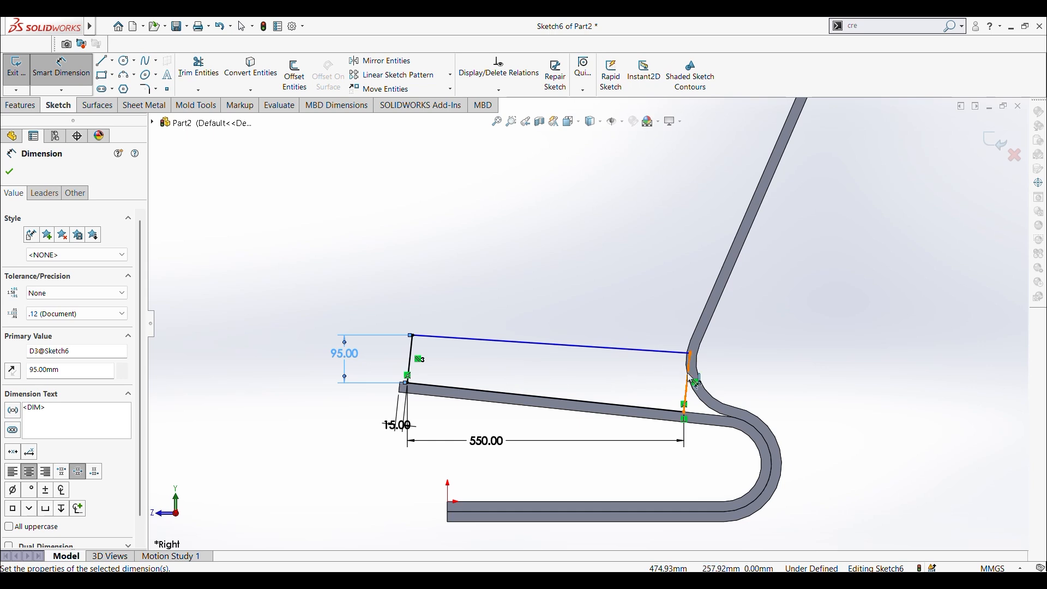
left_click(15, 172)
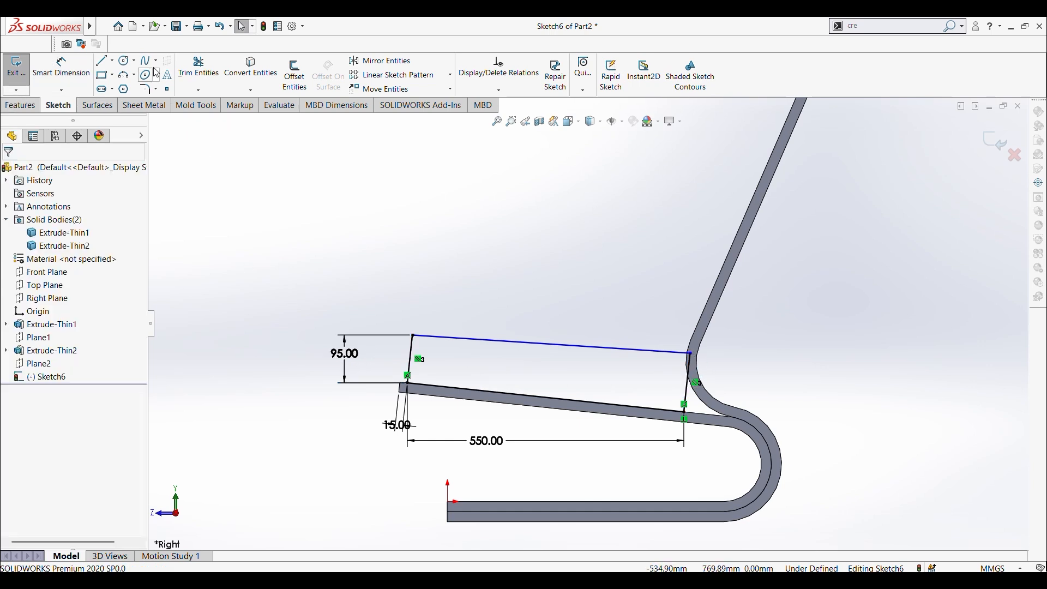
Step: Add a 2° angle dimension between the cushion profile's top and bottom sides
left_click(61, 67)
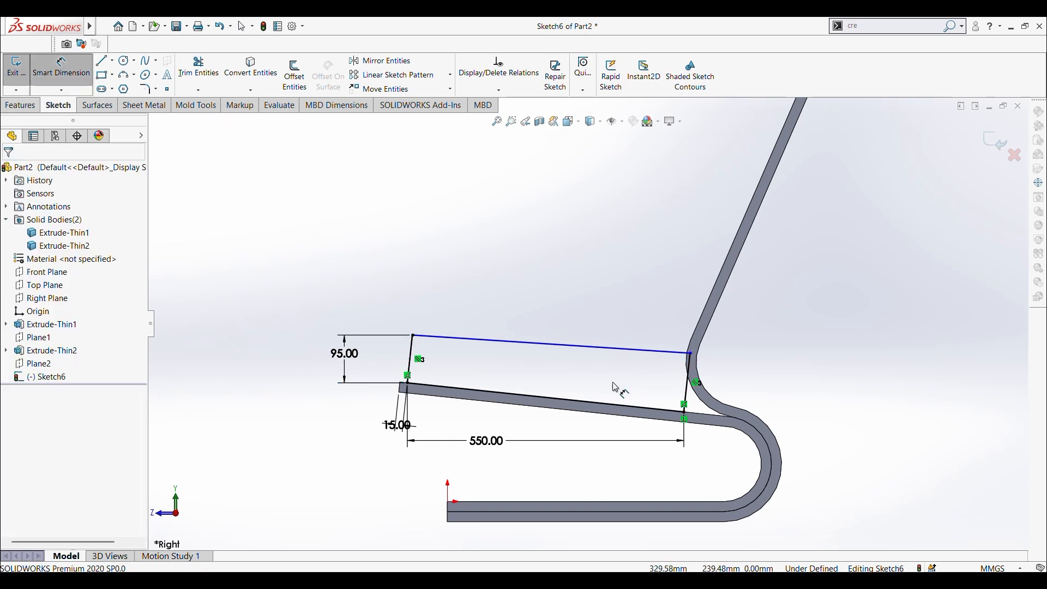
left_click(585, 408)
left_click(609, 351)
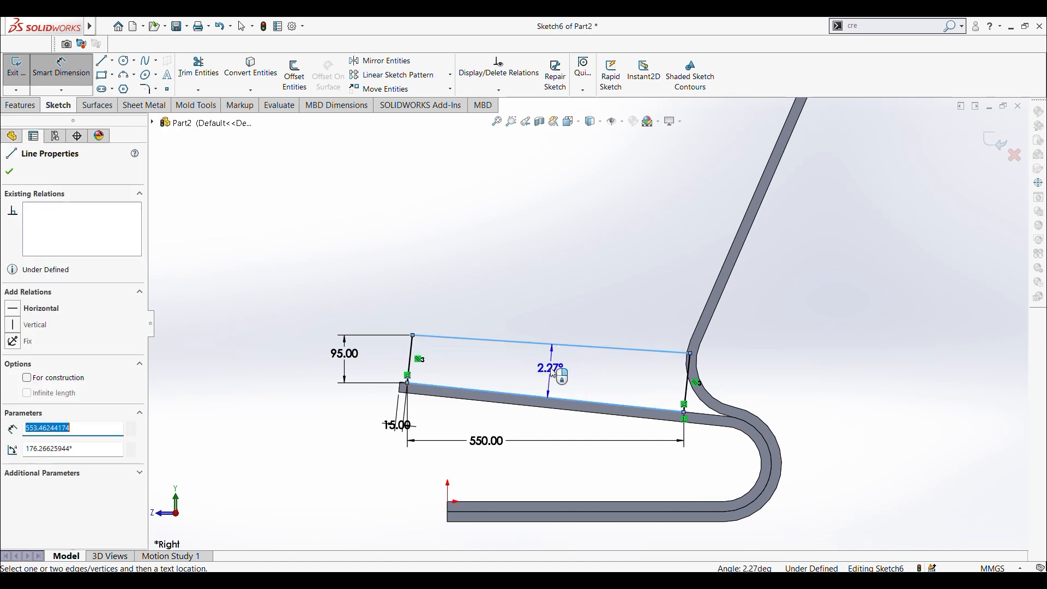
left_click(550, 377)
type("2")
key("Return")
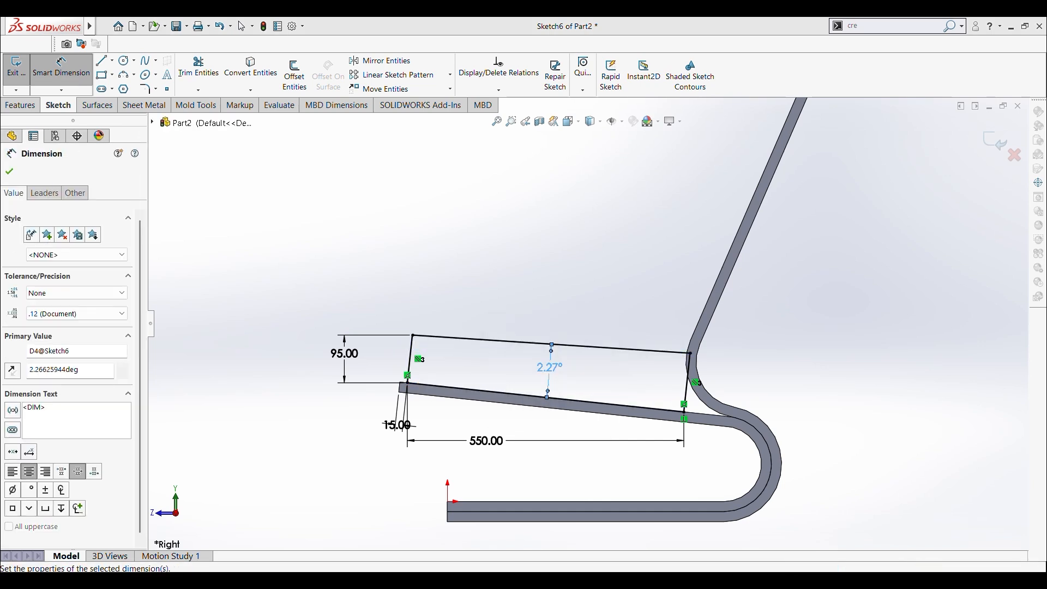
scroll(701, 383, "down", 2)
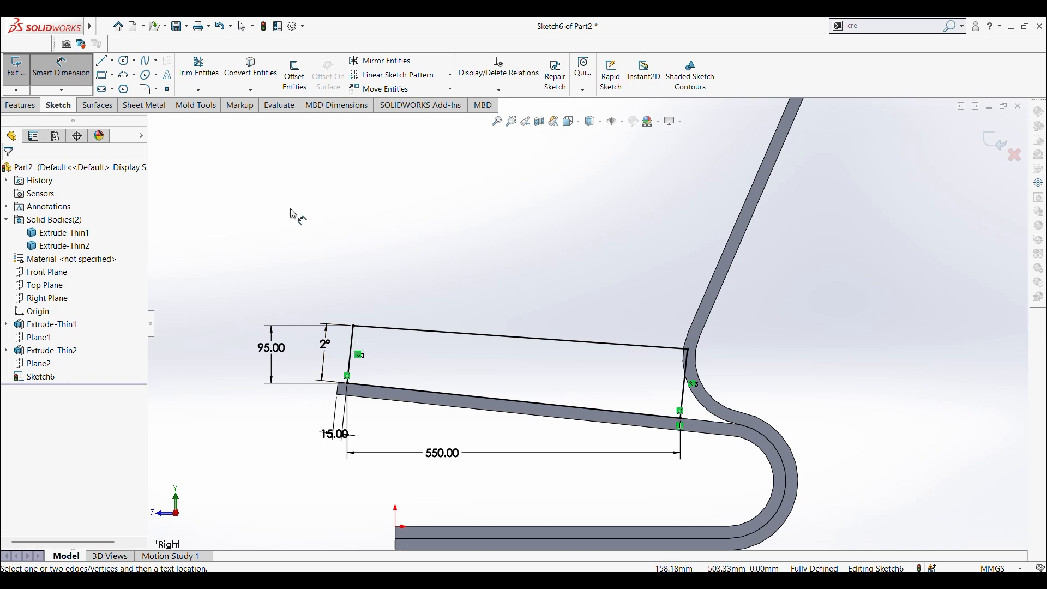
Step: Fillet the upper front corner of the cushion profile with a 30 mm radius
left_click(148, 90)
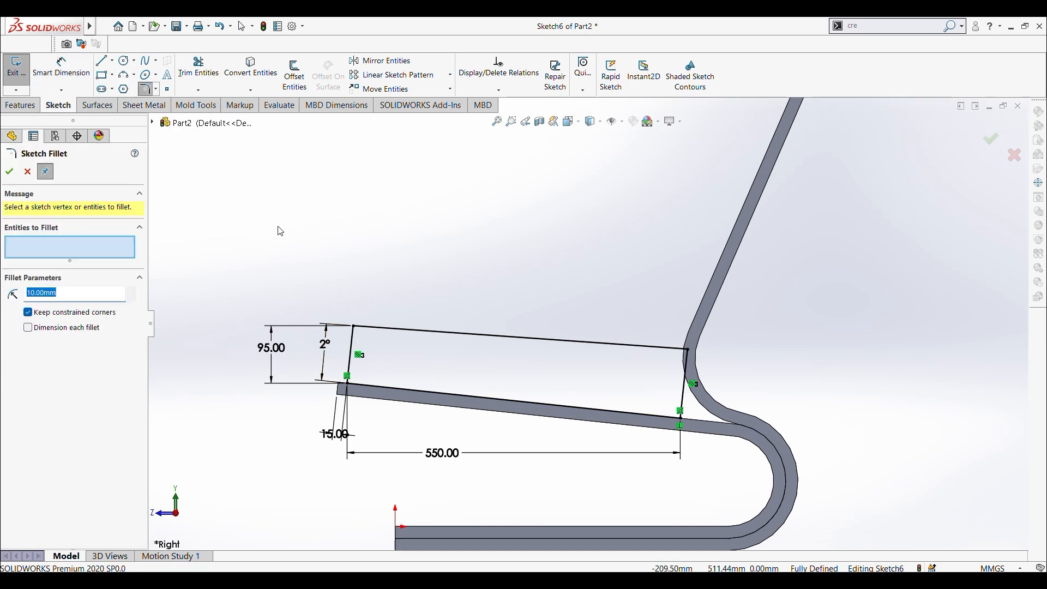
left_click(354, 327)
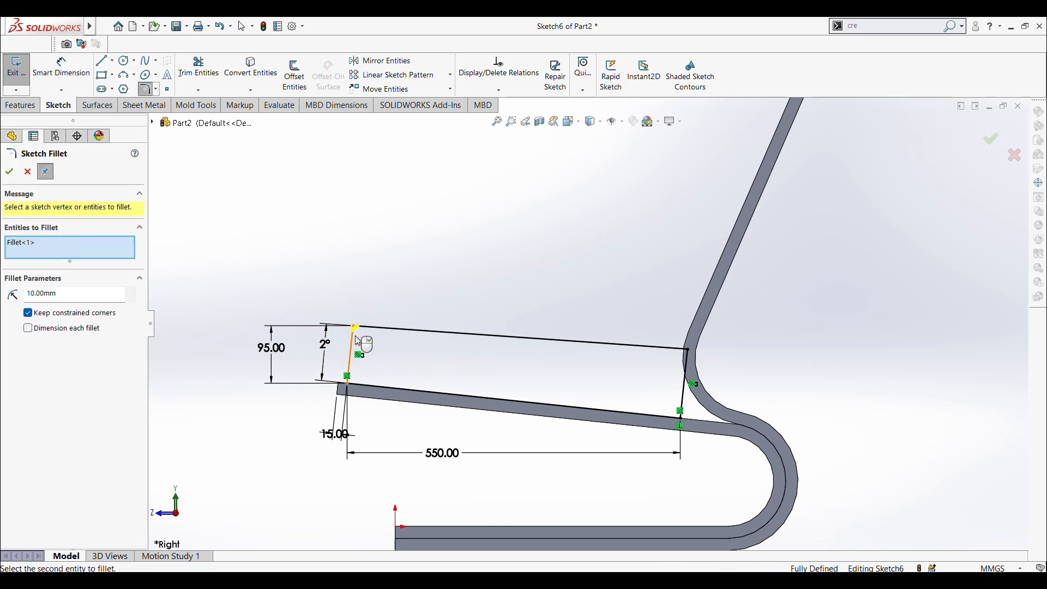
type("30")
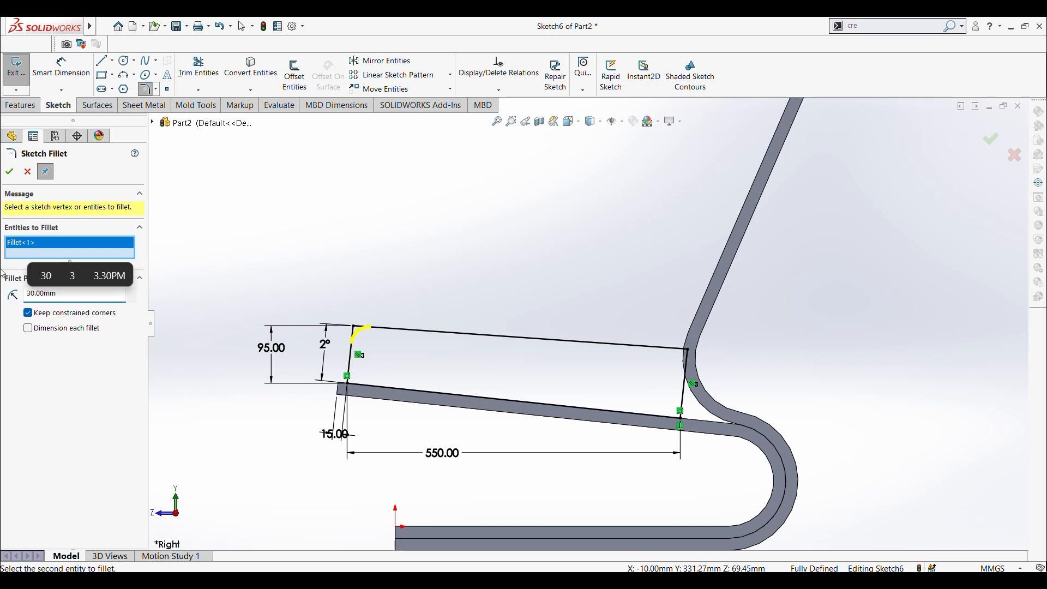
left_click(10, 171)
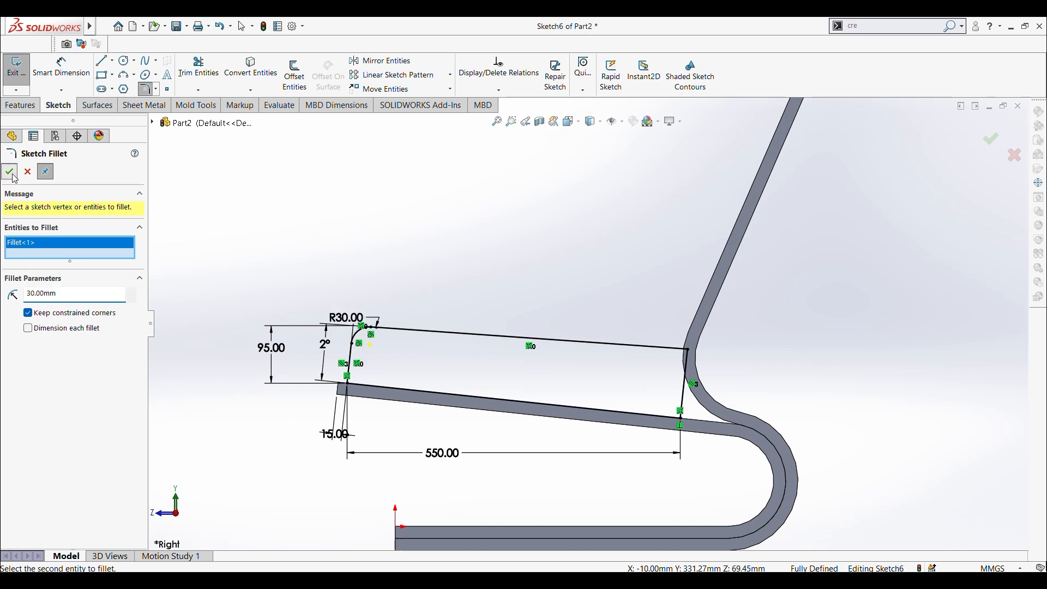
left_click(357, 391)
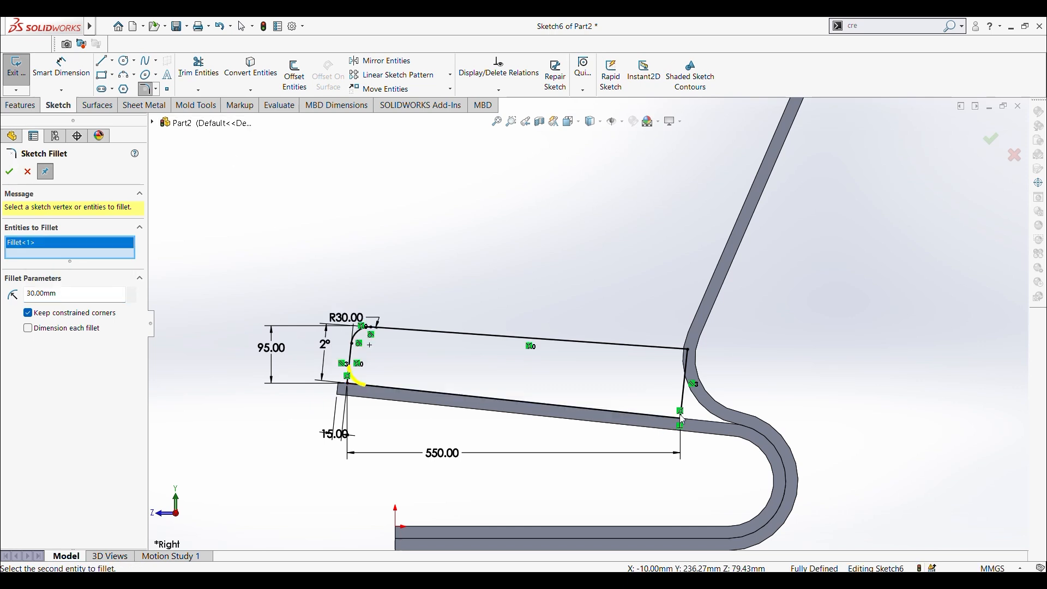
left_click(689, 351)
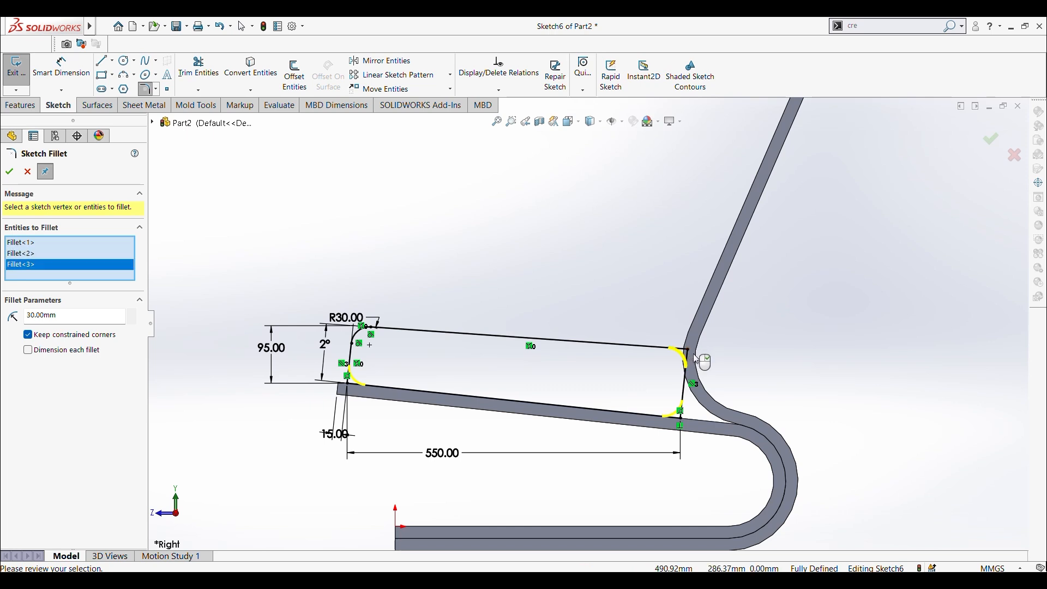
right_click(27, 269)
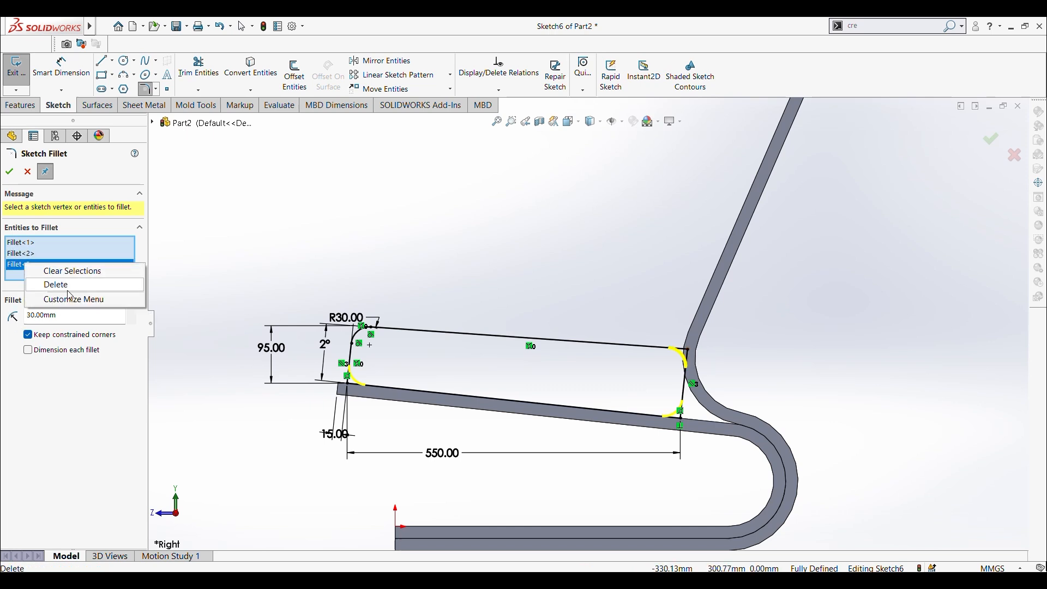
left_click(53, 286)
right_click(24, 254)
left_click(53, 270)
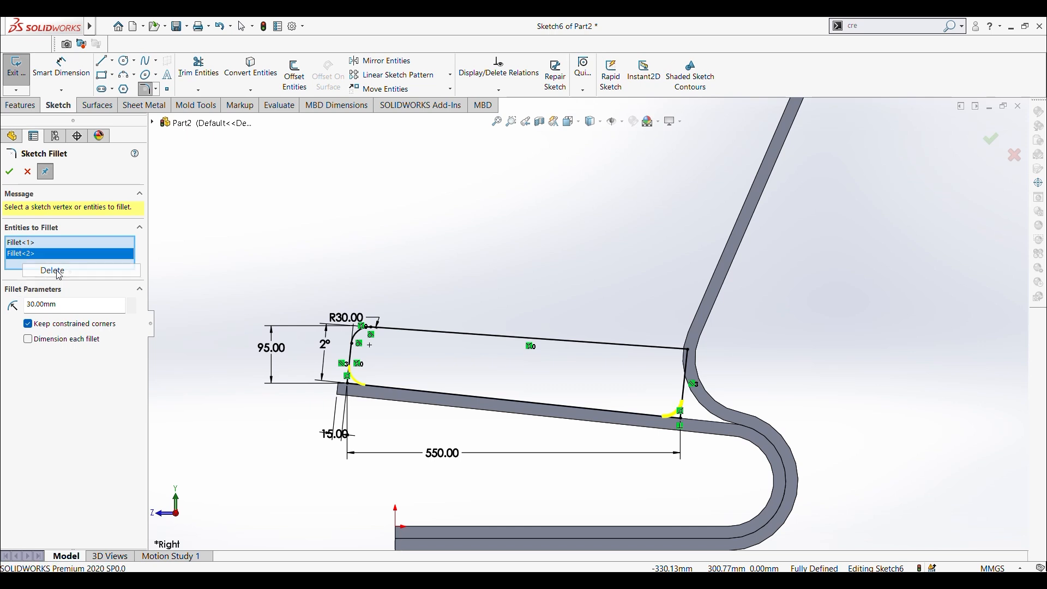
right_click(32, 243)
left_click(61, 263)
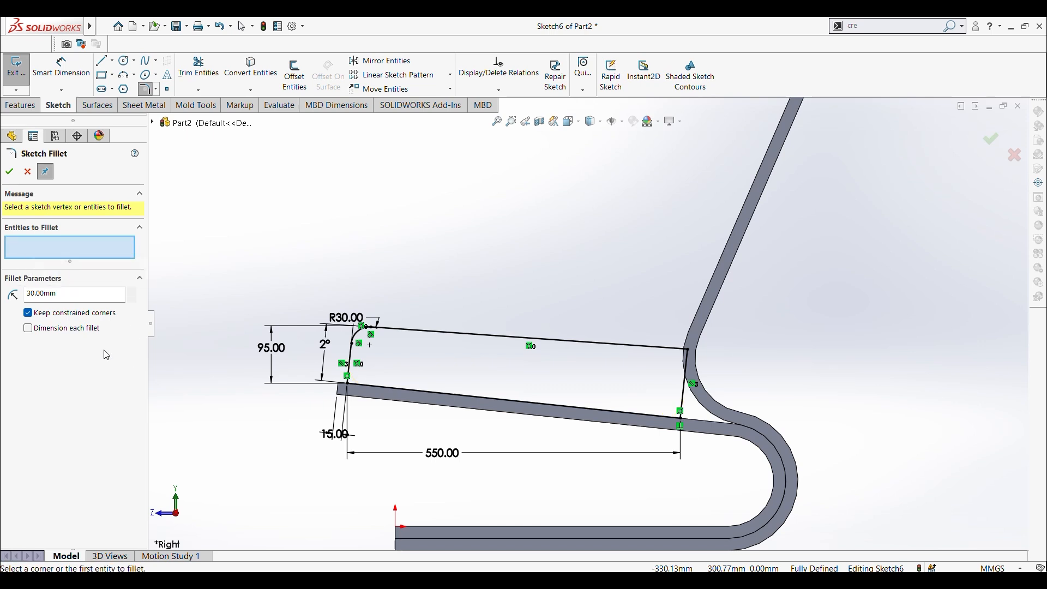
Step: Fillet the profile's lower front corner with a 15 mm radius and both rear corners with a 30 mm radius
left_click(348, 386)
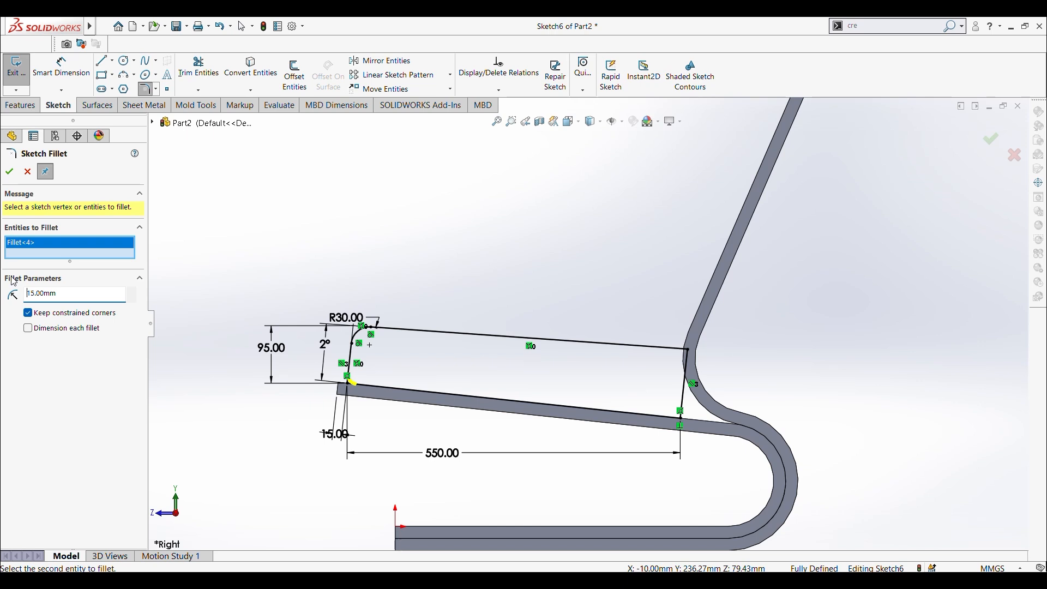
left_click(9, 175)
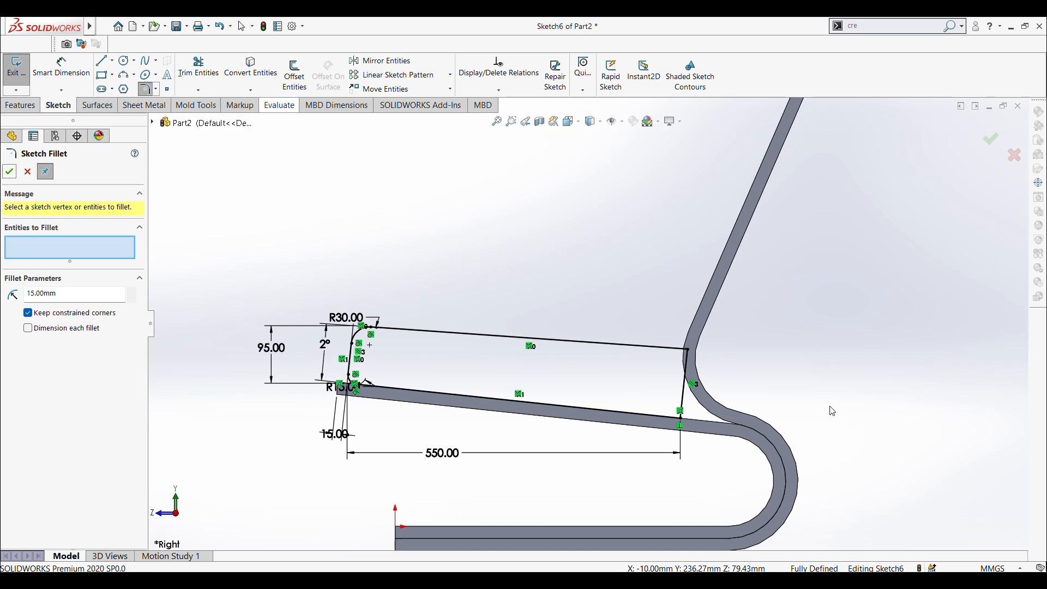
left_click(682, 419)
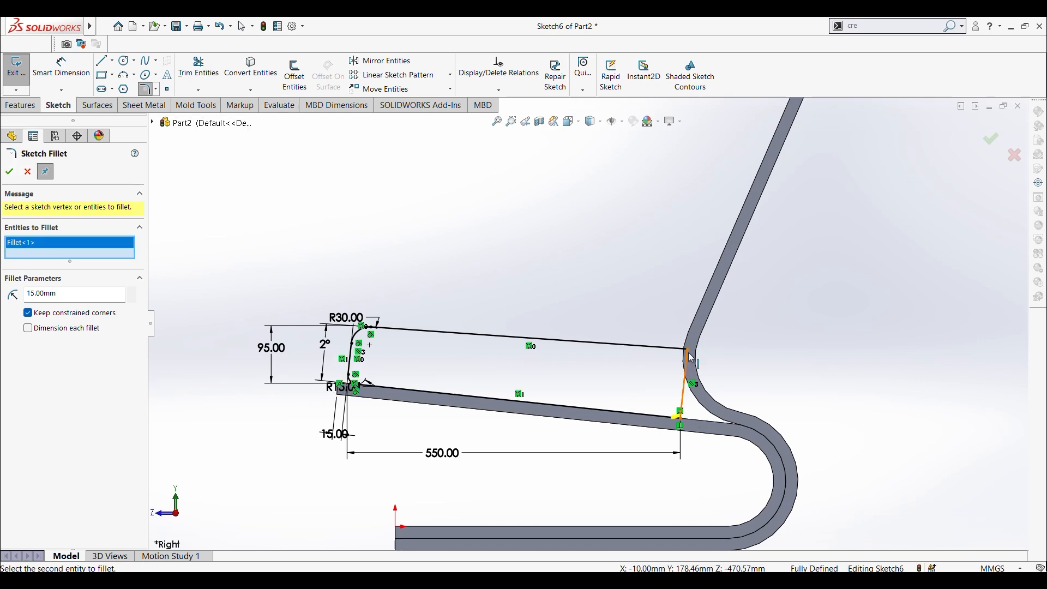
left_click(689, 352)
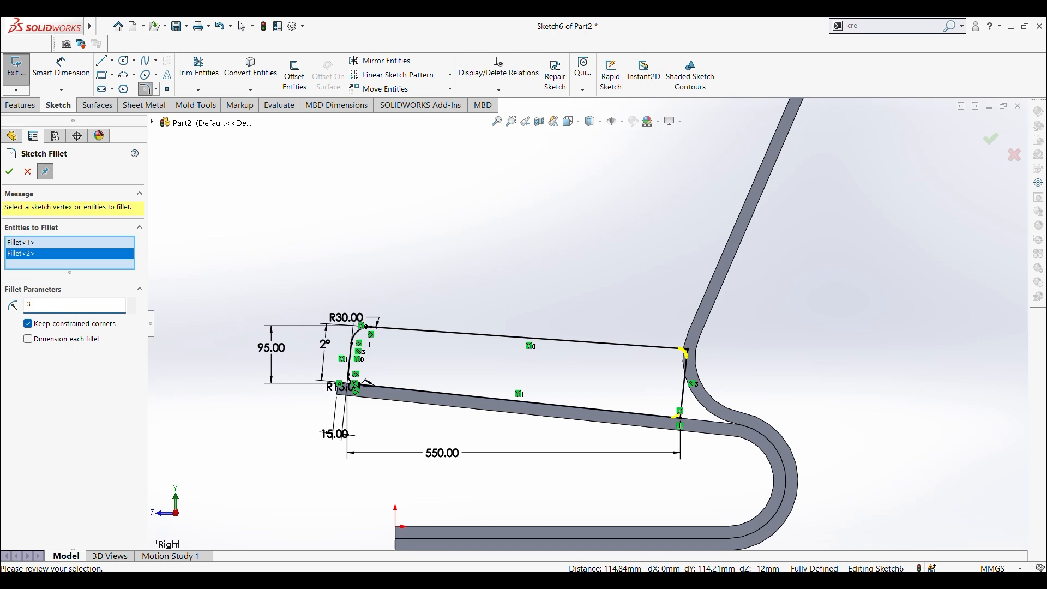
left_click(8, 174)
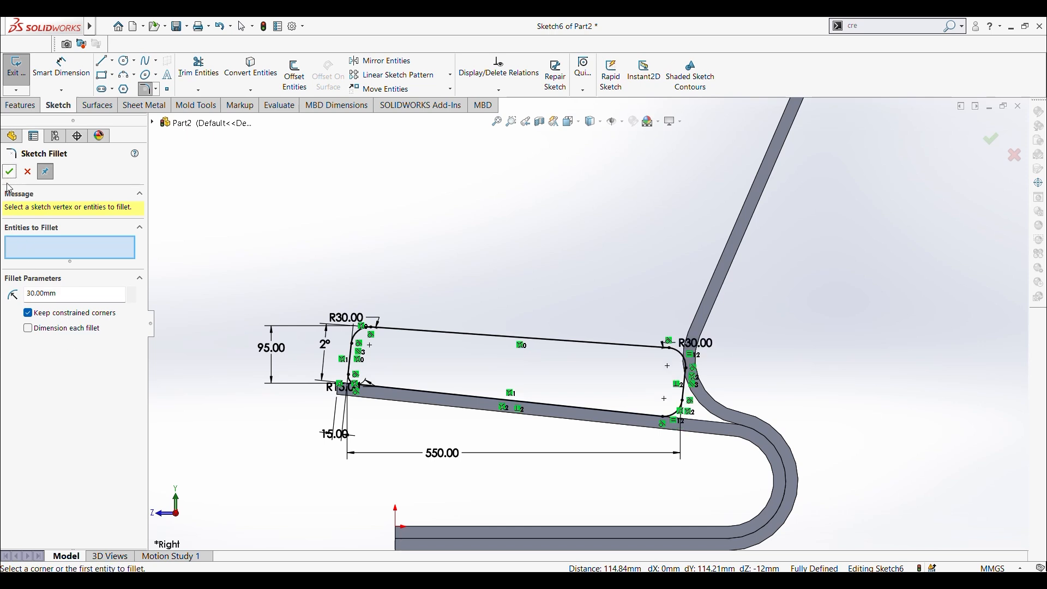
left_click(10, 172)
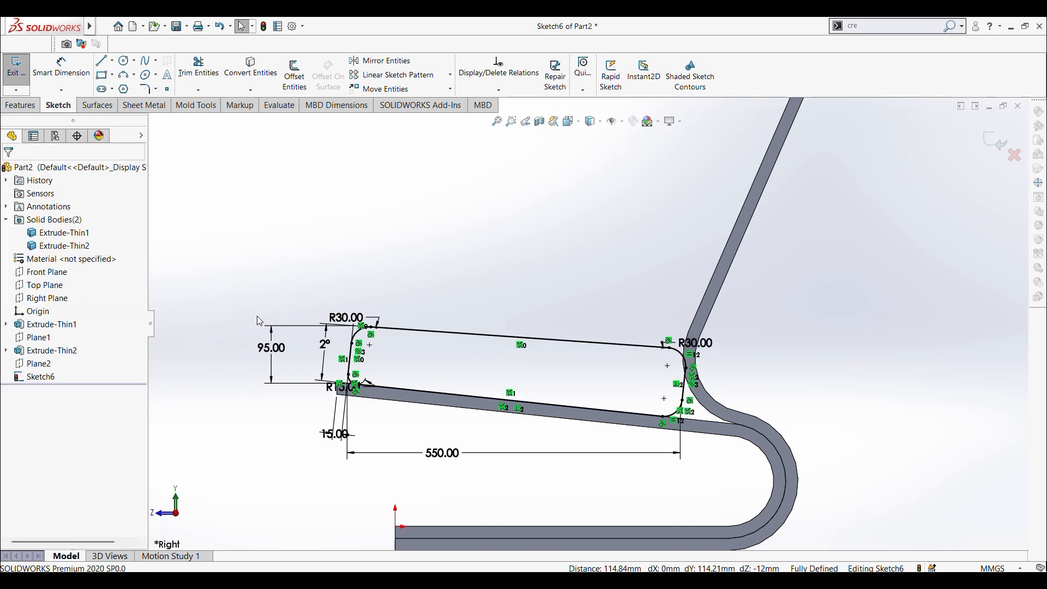
Step: Try a horizontal length of 5000 mm and of 500 mm for the profile's bottom side
double_click(442, 452)
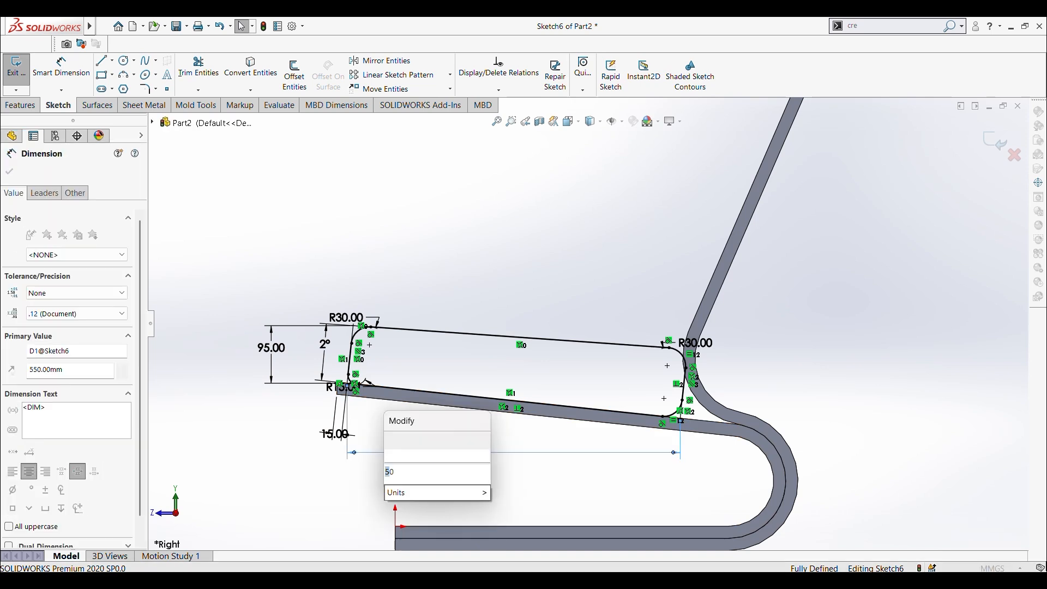
type("5000")
key("Return")
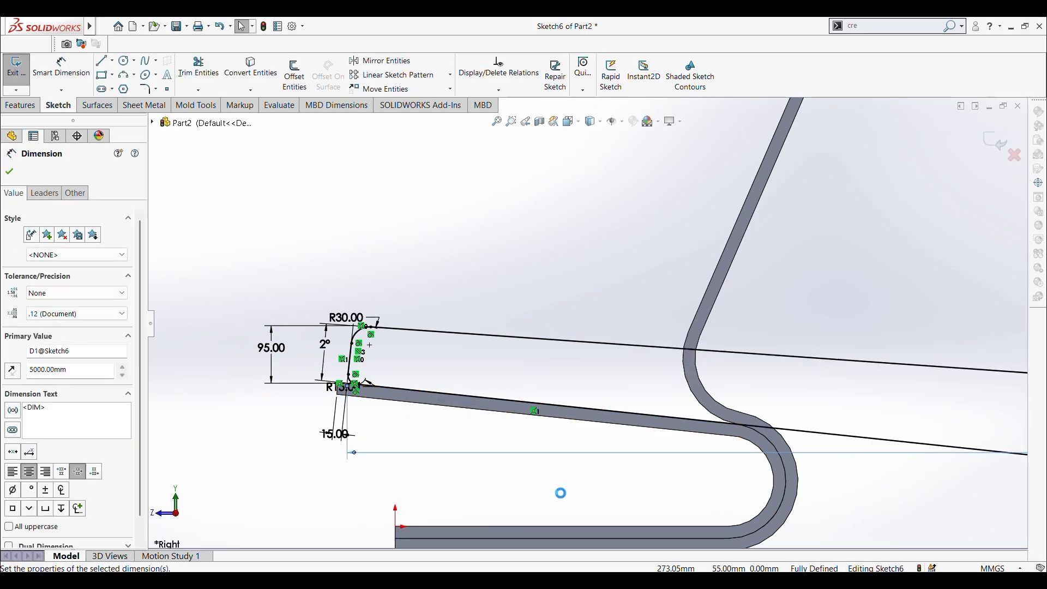
scroll(602, 473, "up", 3)
scroll(587, 326, "up", 2)
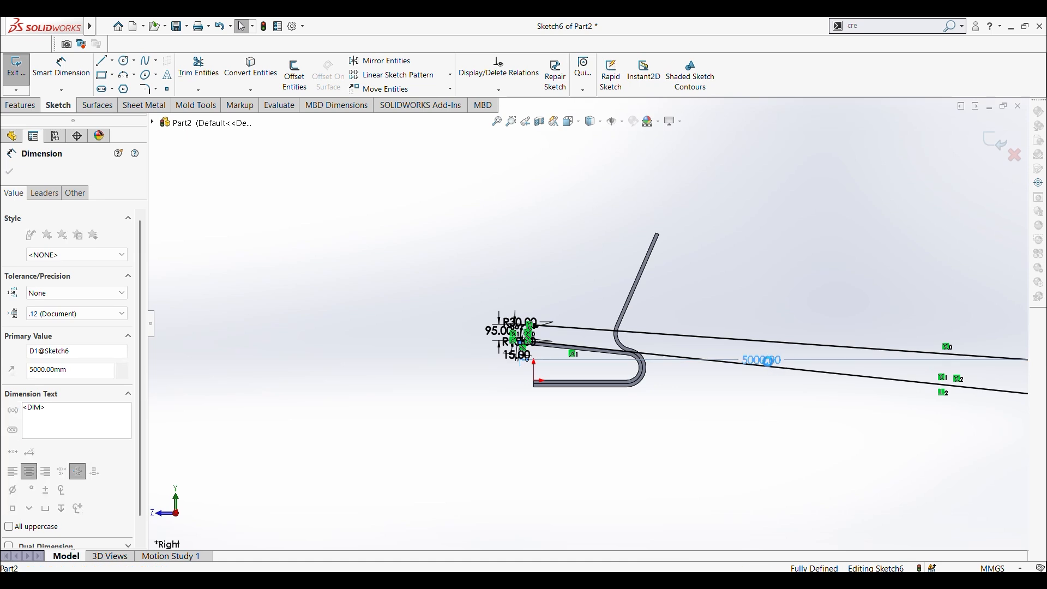
double_click(761, 360)
type("500")
key("Return")
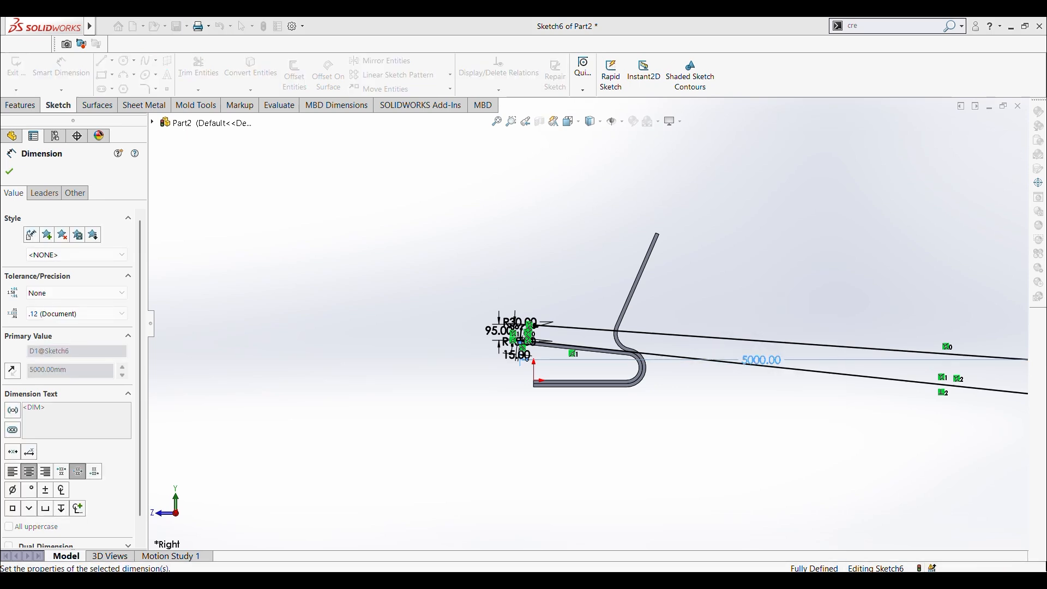
scroll(592, 338, "down", 2)
scroll(597, 334, "down", 2)
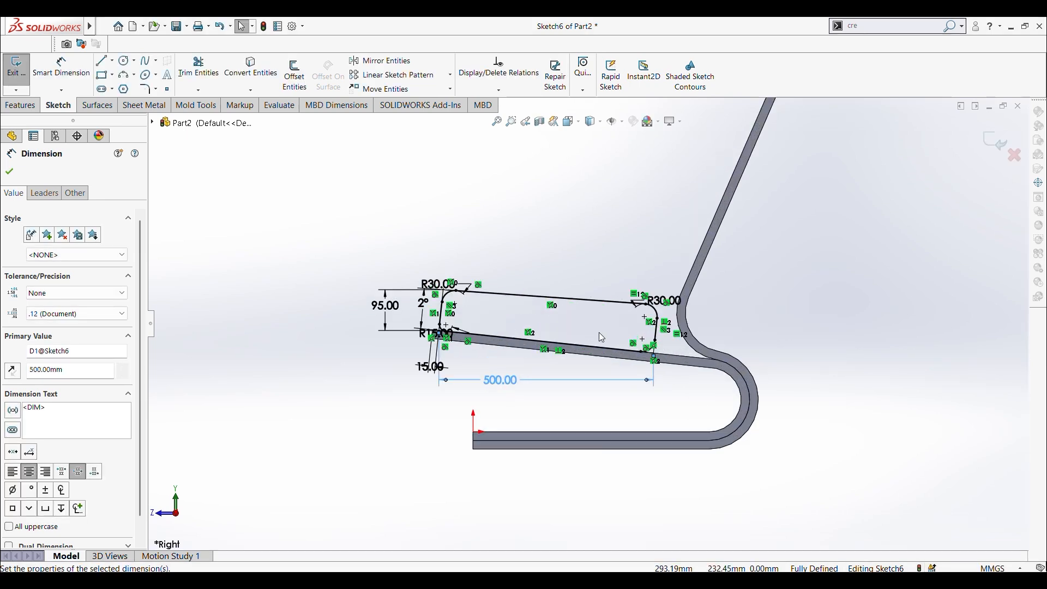
Step: Set the horizontal length dimension of the profile's bottom side to 525 mm
double_click(490, 382)
type("52")
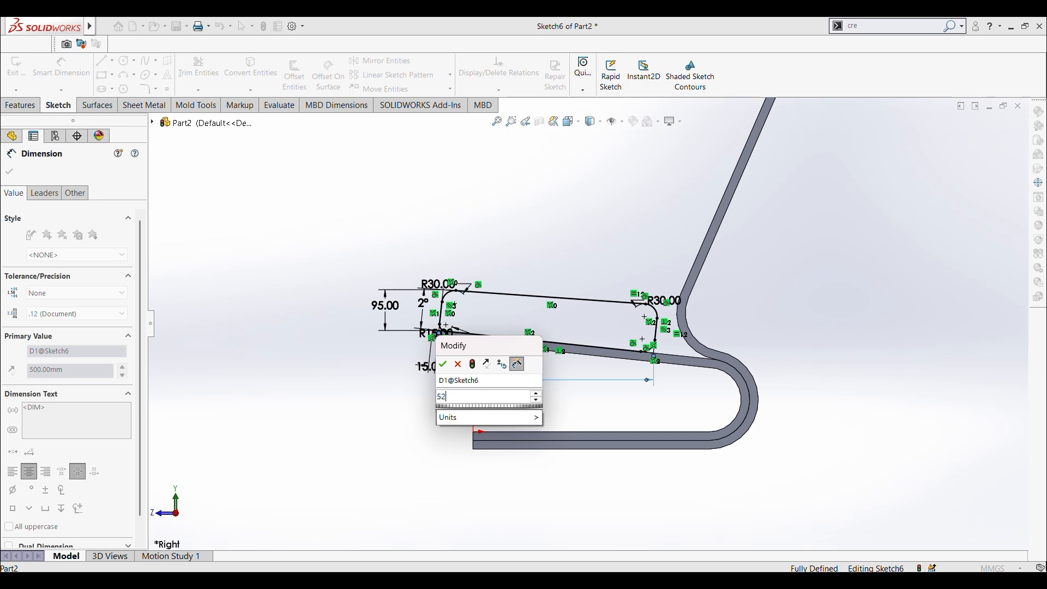
type("5")
key("Return")
scroll(595, 342, "down", 2)
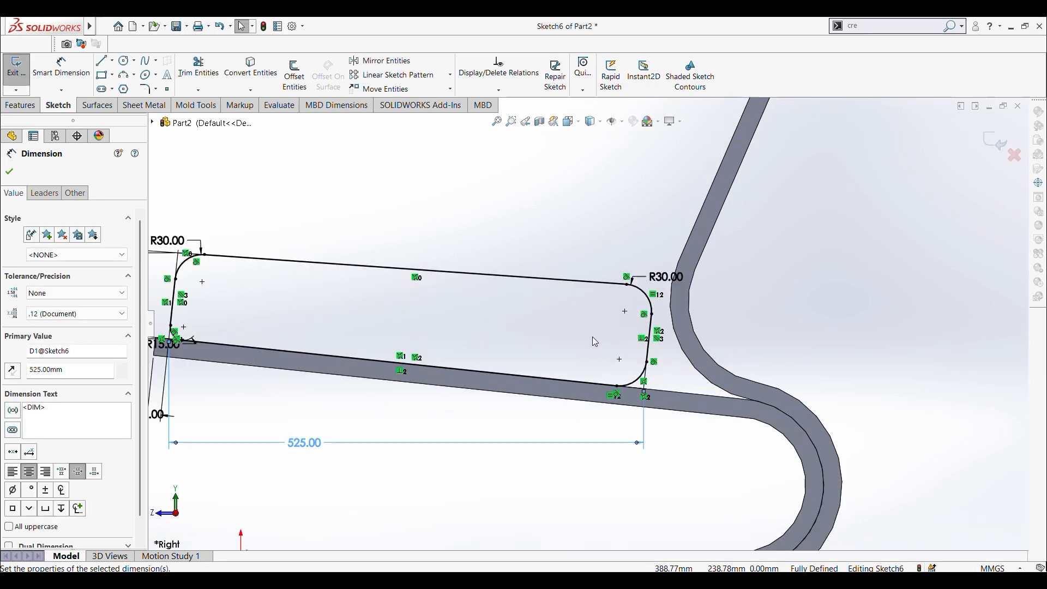
Step: Finish the 525 mm dimension and set up an extrusion of the cushion profile with the Offset From Surface end condition
scroll(592, 337, "up", 7)
scroll(475, 323, "down", 4)
scroll(503, 323, "up", 1)
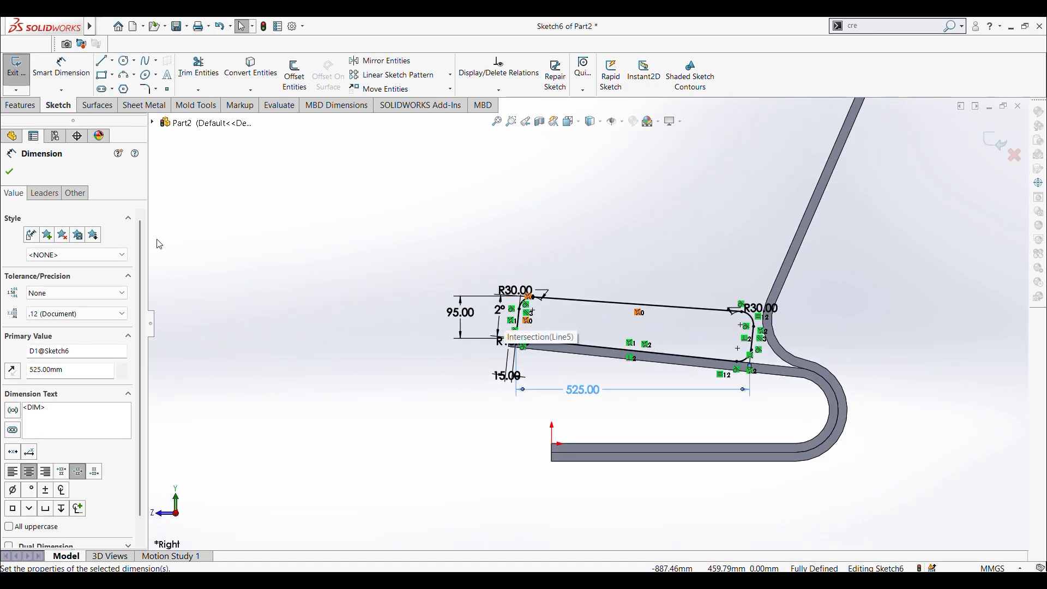
left_click(10, 171)
left_click(22, 105)
left_click(30, 83)
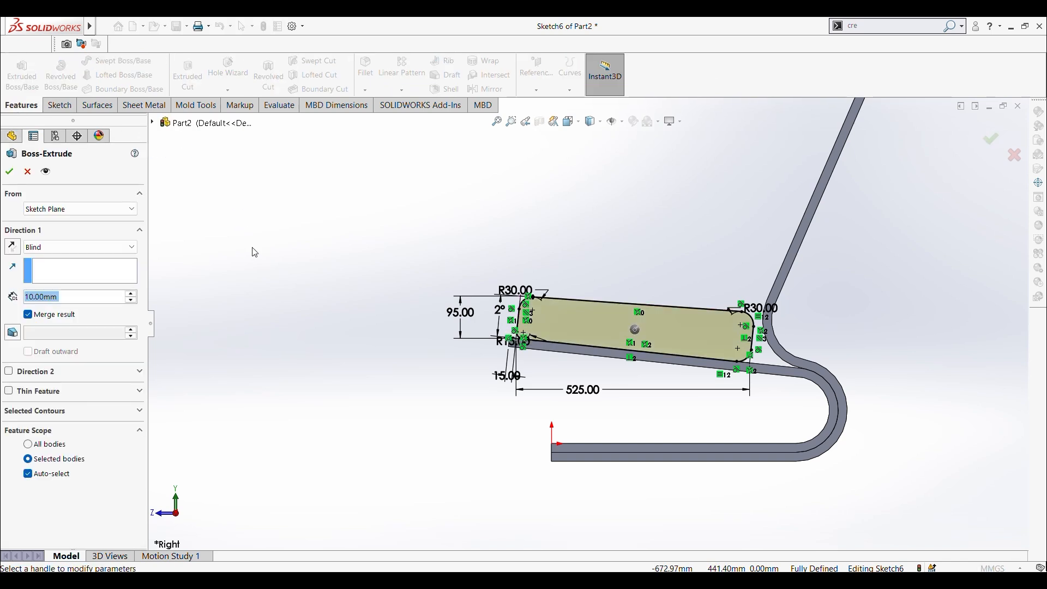
left_click(51, 247)
left_click(52, 298)
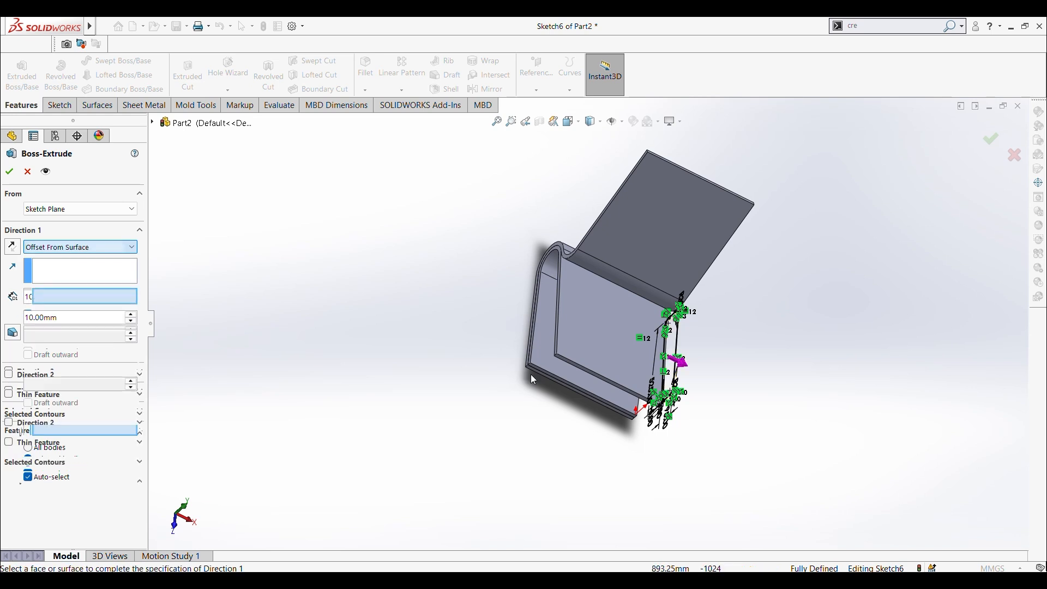
Step: Extrude the cushion to 10 mm from the seat frame's far side face as a separate body, without merging the result
scroll(551, 270, "down", 6)
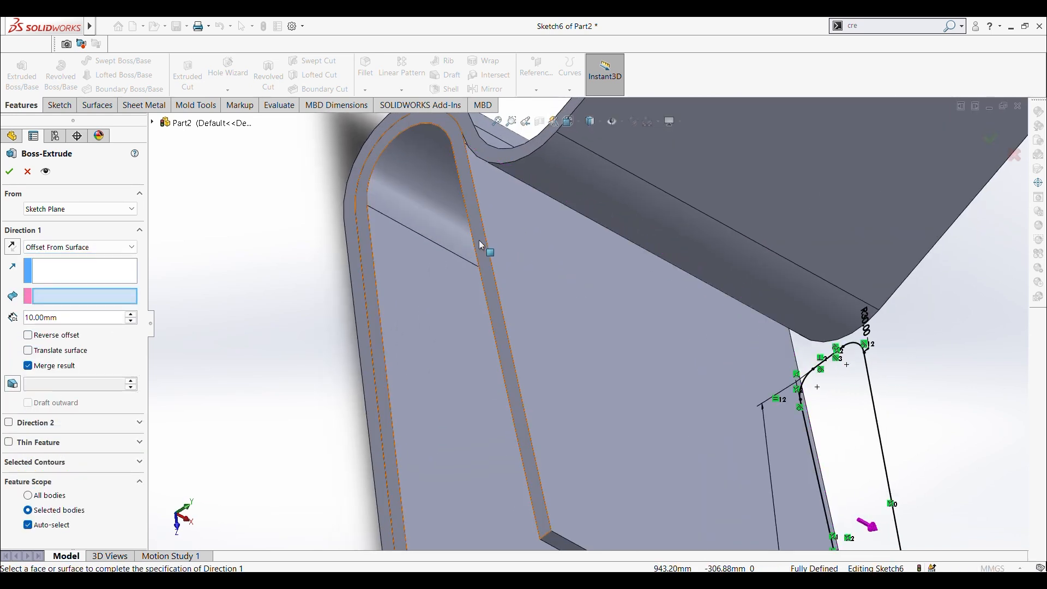
left_click(480, 242)
key("ctrl+7")
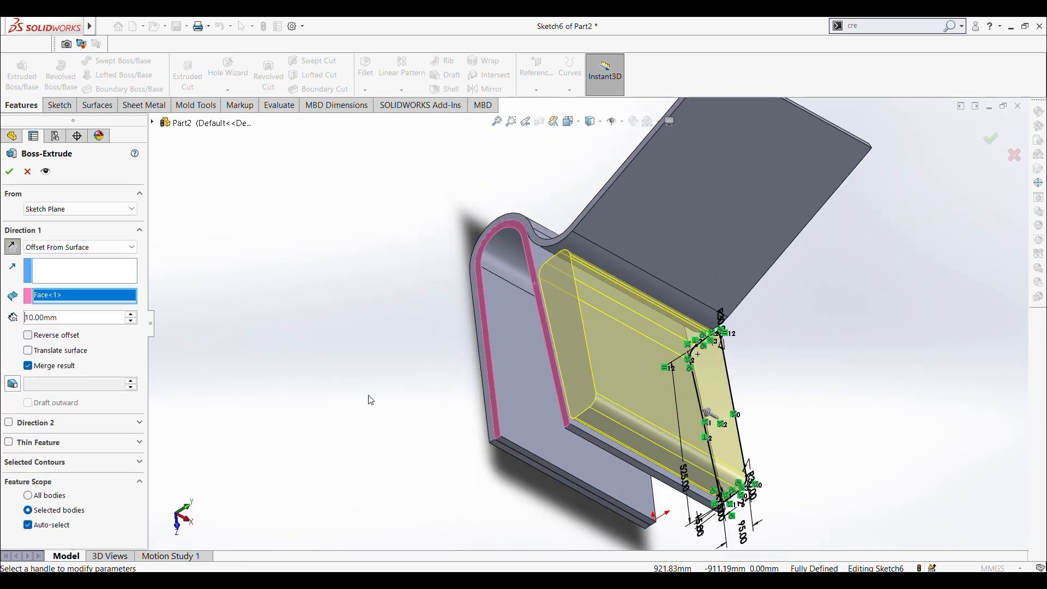
left_click(28, 366)
left_click(10, 171)
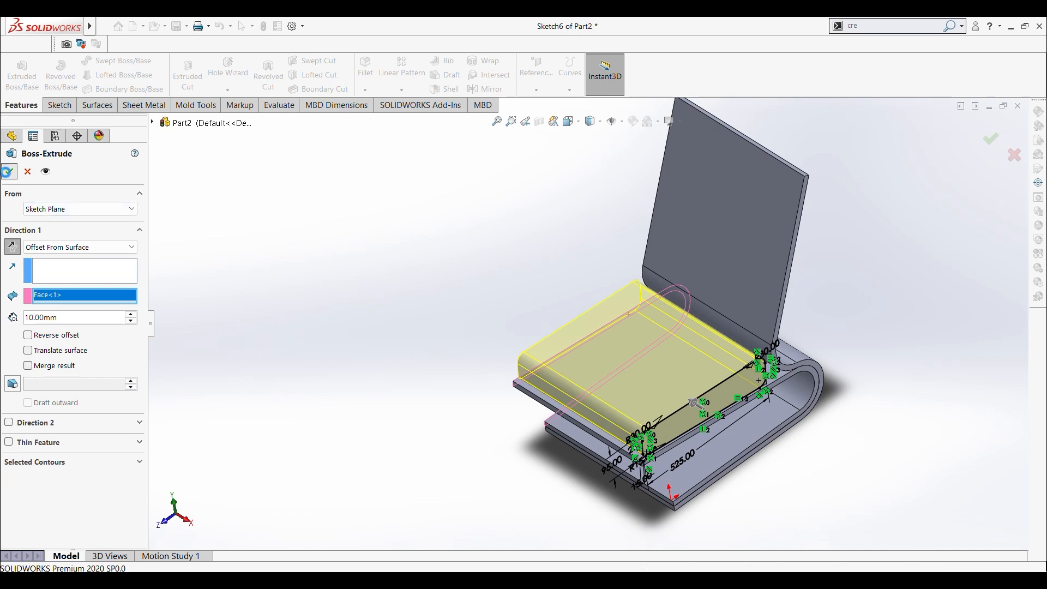
Step: Start a sketch on the narrow side face of the backrest body, seen in the Right view
mouse_move(315, 318)
middle_mouse_down()
mouse_move(273, 287)
mouse_move(295, 234)
mouse_move(304, 322)
mouse_move(327, 328)
middle_mouse_up()
middle_click_drag(724, 326, 738, 264)
scroll(739, 264, "down", 3)
scroll(720, 245, "down", 3)
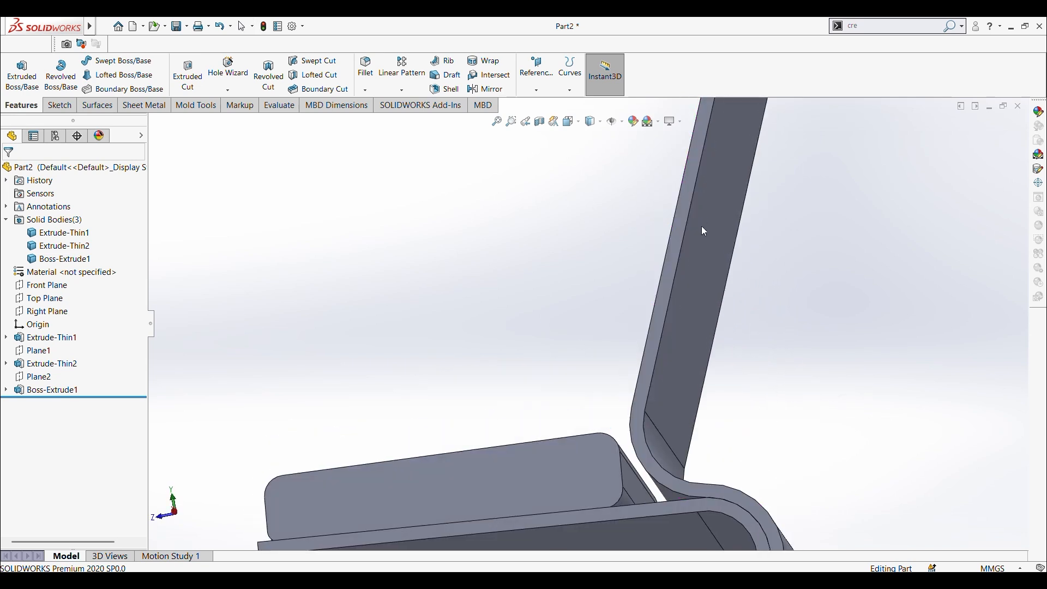
scroll(654, 262, "down", 3)
left_click(594, 308)
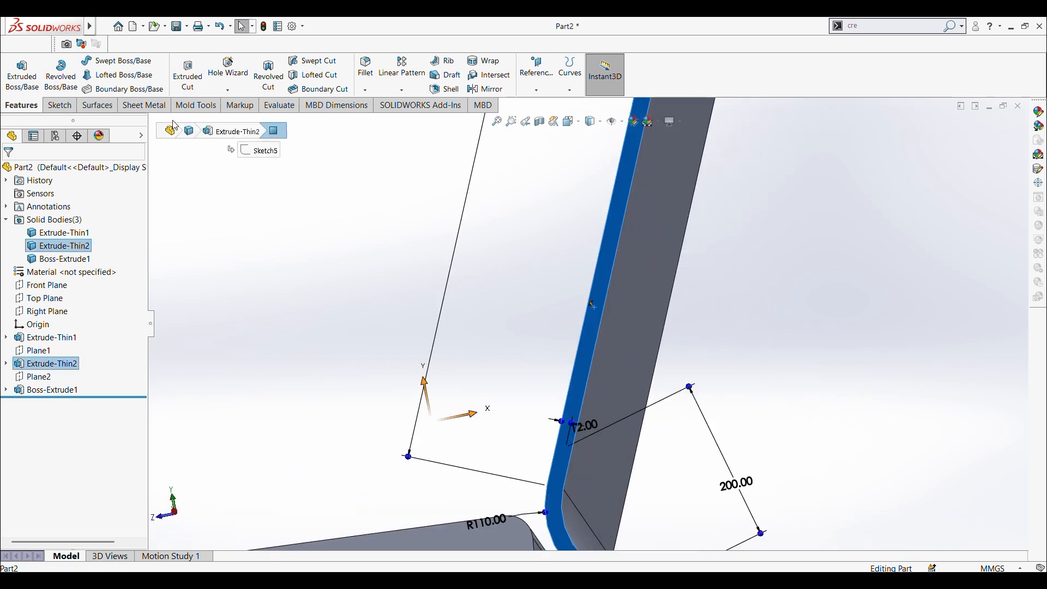
left_click(49, 108)
left_click(19, 77)
scroll(414, 304, "up", 4)
left_click(413, 304)
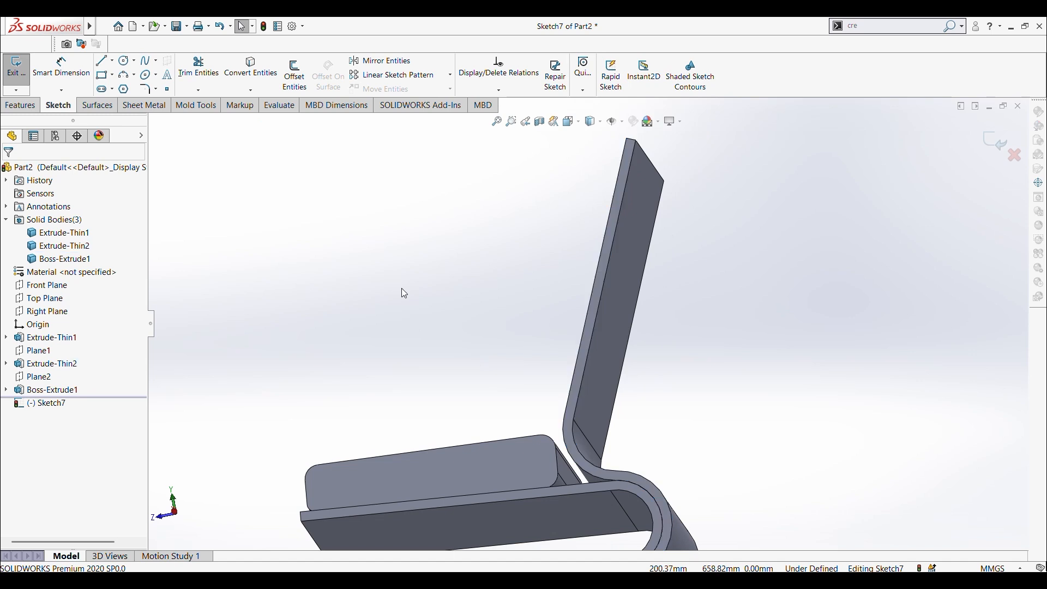
middle_click_drag(402, 288, 445, 320)
scroll(446, 320, "up", 2)
key("ctrl+4")
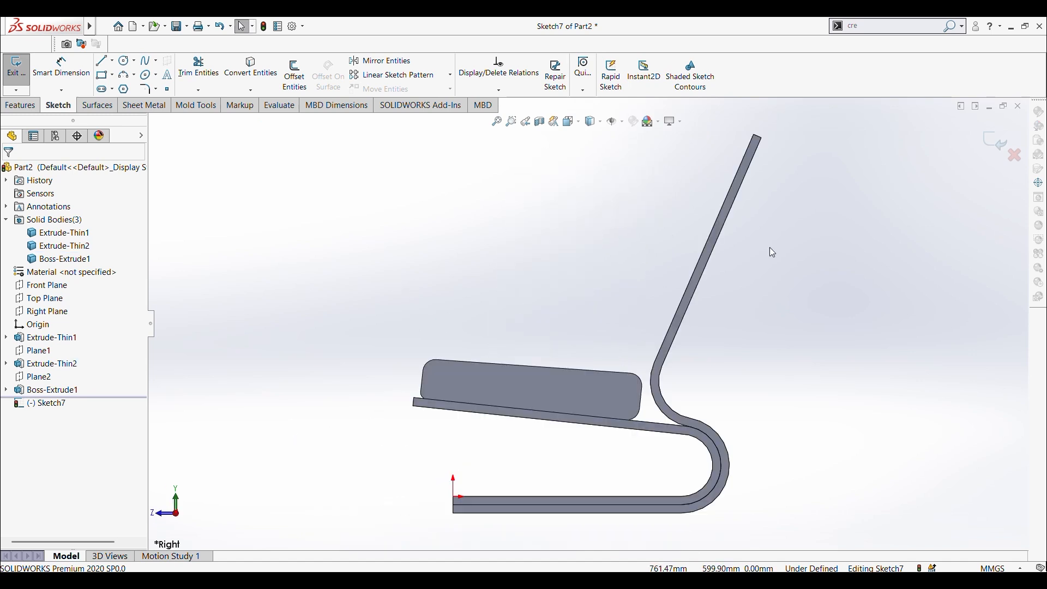
Step: Sketch a closed four-sided profile along the backrest's front edge with parallel ends, about 132 mm wide below and 92 mm above
scroll(747, 139, "down", 3)
scroll(699, 187, "up", 3)
scroll(699, 187, "down", 3)
scroll(604, 266, "up", 3)
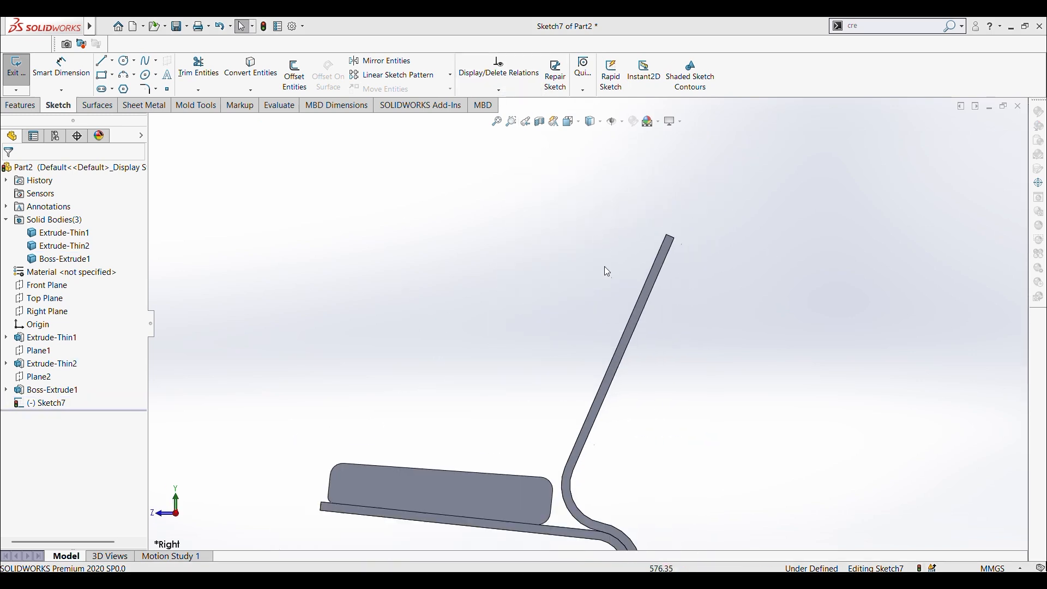
left_click(104, 60)
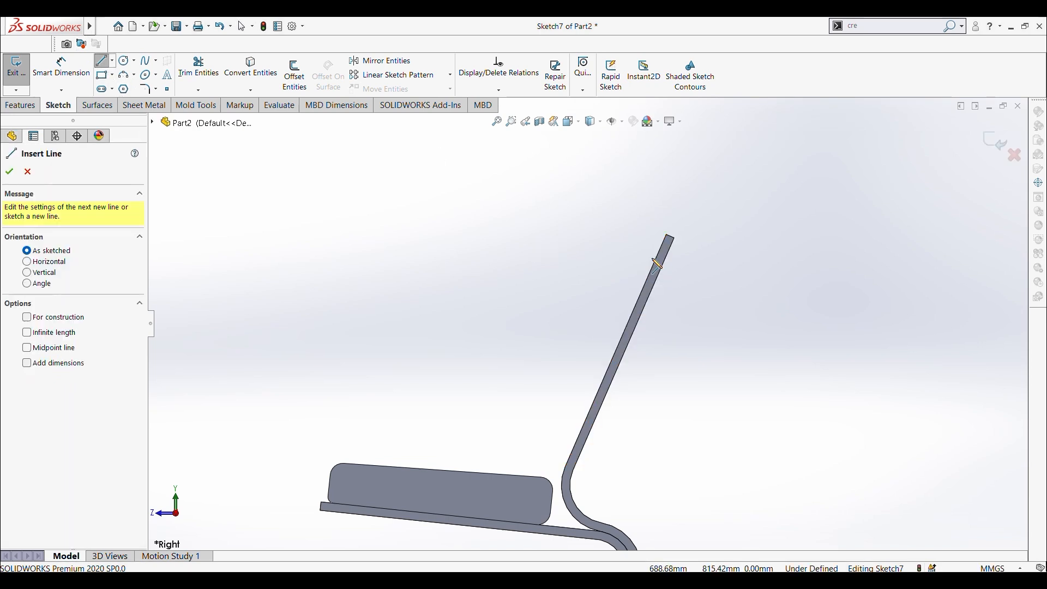
left_click(661, 264)
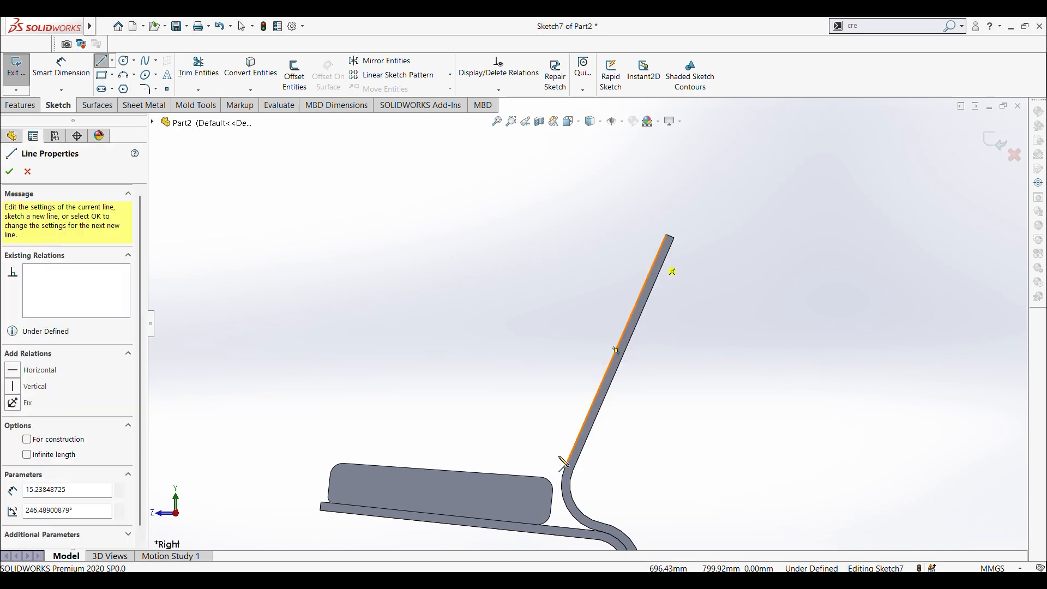
left_click(565, 459)
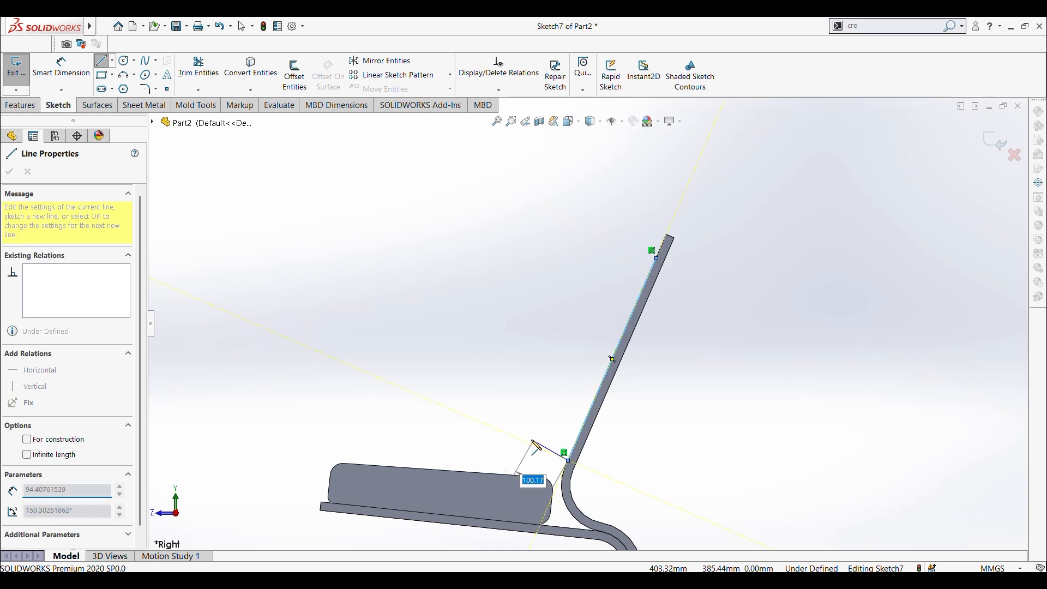
left_click(517, 438)
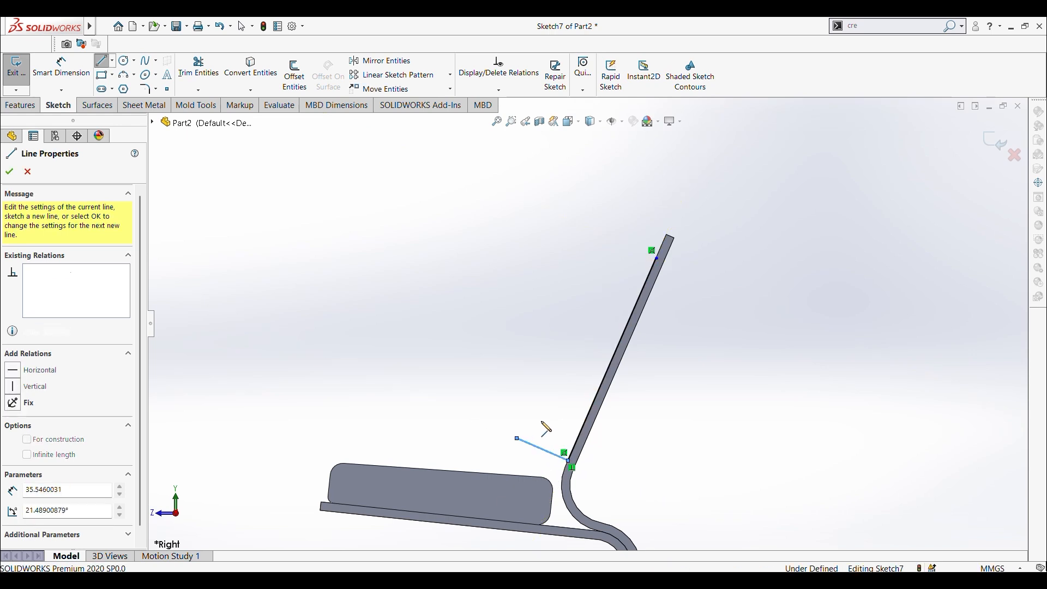
left_click(620, 242)
left_click(658, 259)
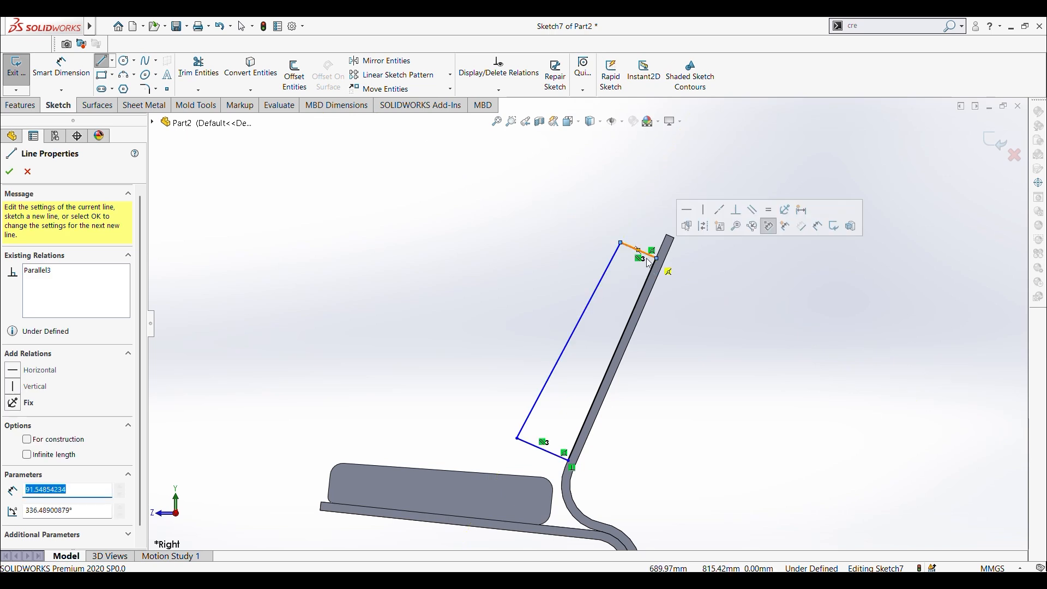
key("Escape")
left_click(64, 70)
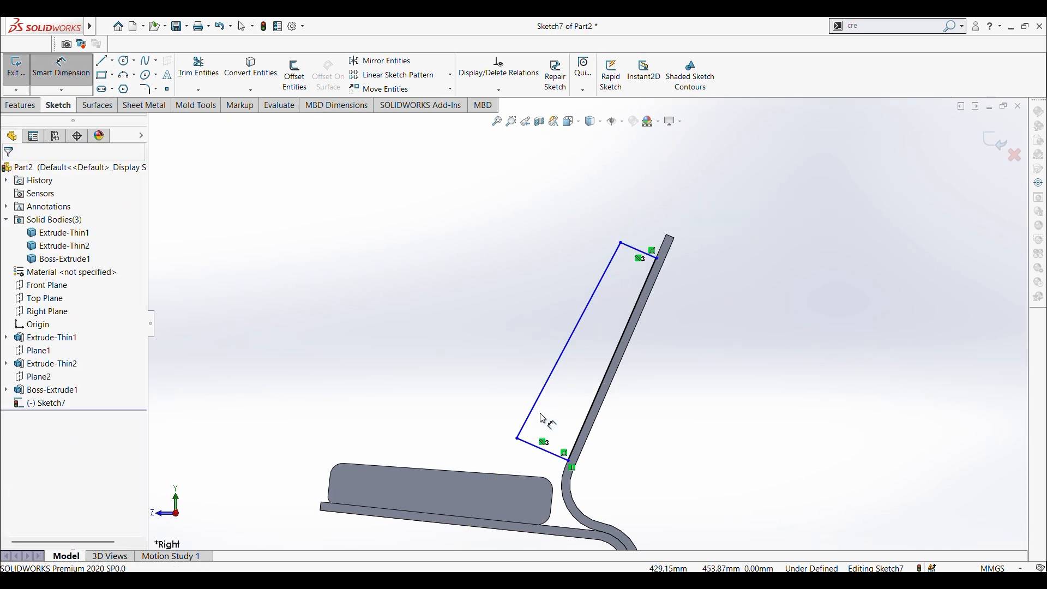
left_click(535, 447)
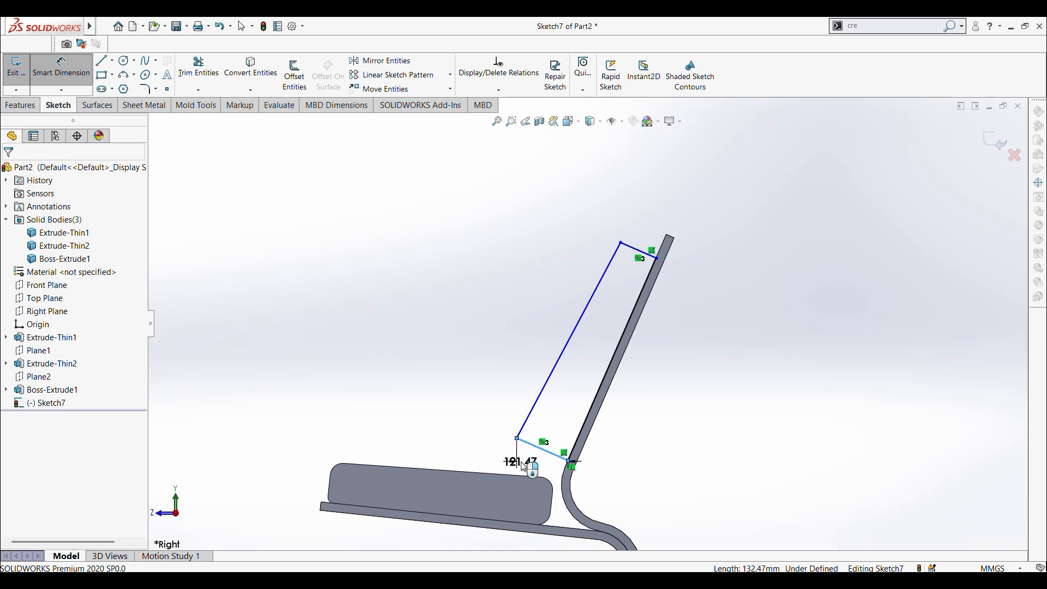
left_click(524, 467)
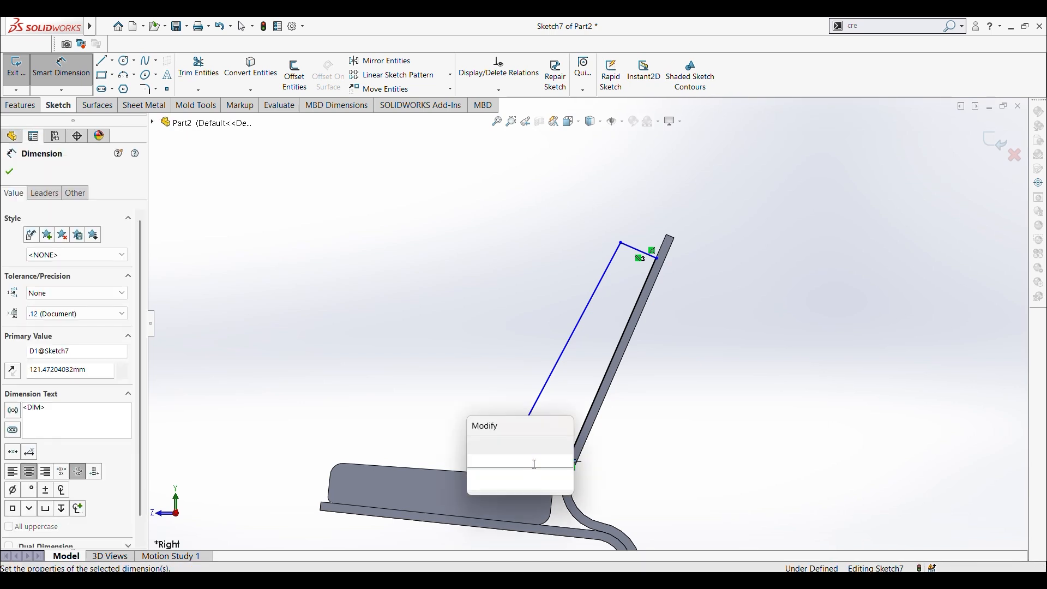
key("Return")
key("Escape")
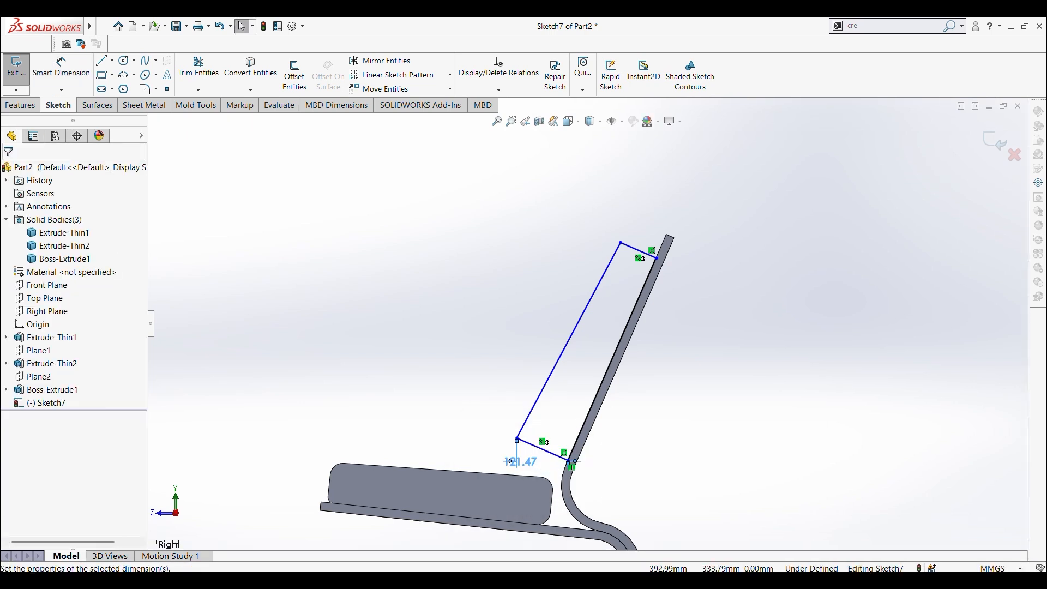
left_click(61, 68)
scroll(520, 446, "down", 5)
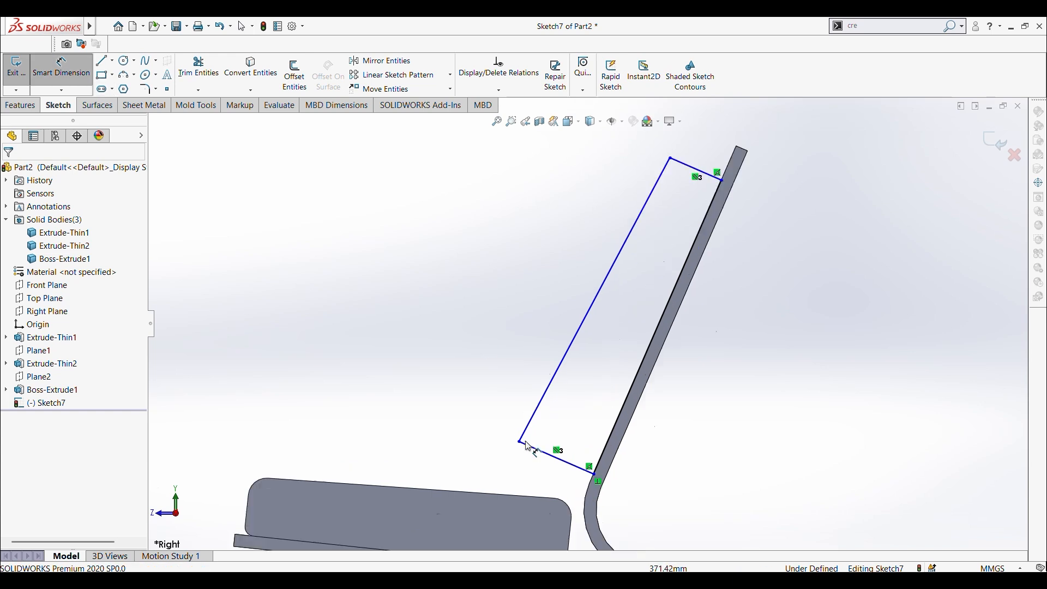
left_click(567, 426)
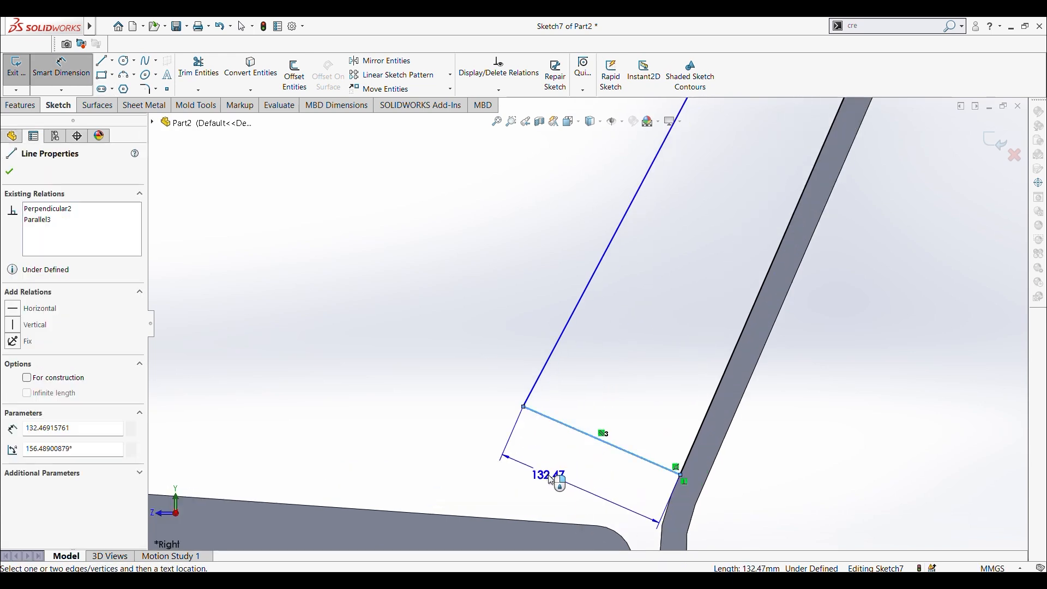
left_click(556, 477)
key("Return")
key("Escape")
key("ctrl+z")
Step: Dimension the lower end of the backrest cushion profile between its two endpoints at 100 mm
left_click(45, 73)
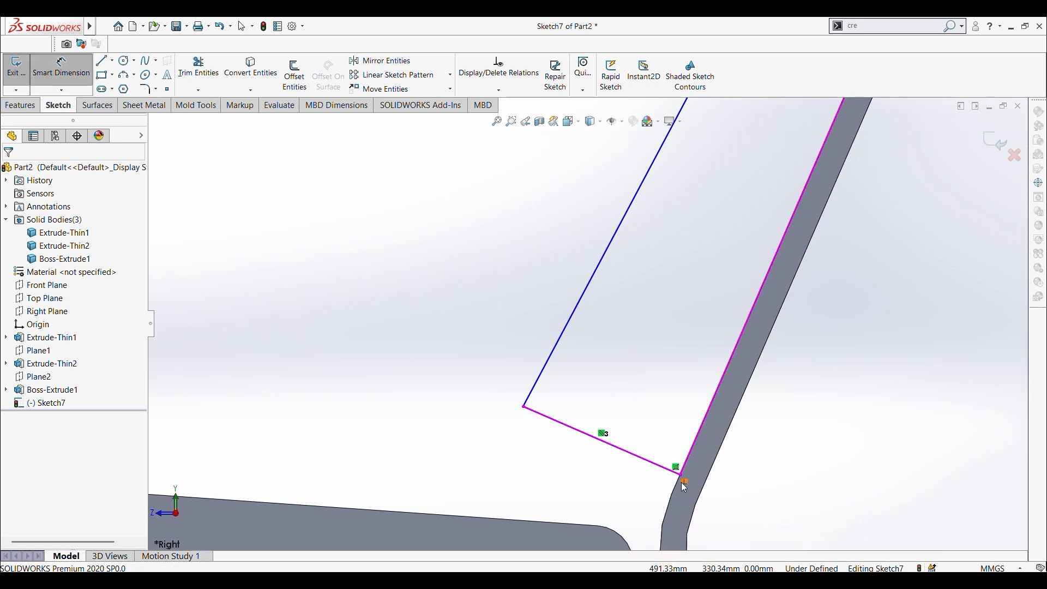
left_click(680, 474)
left_click(523, 406)
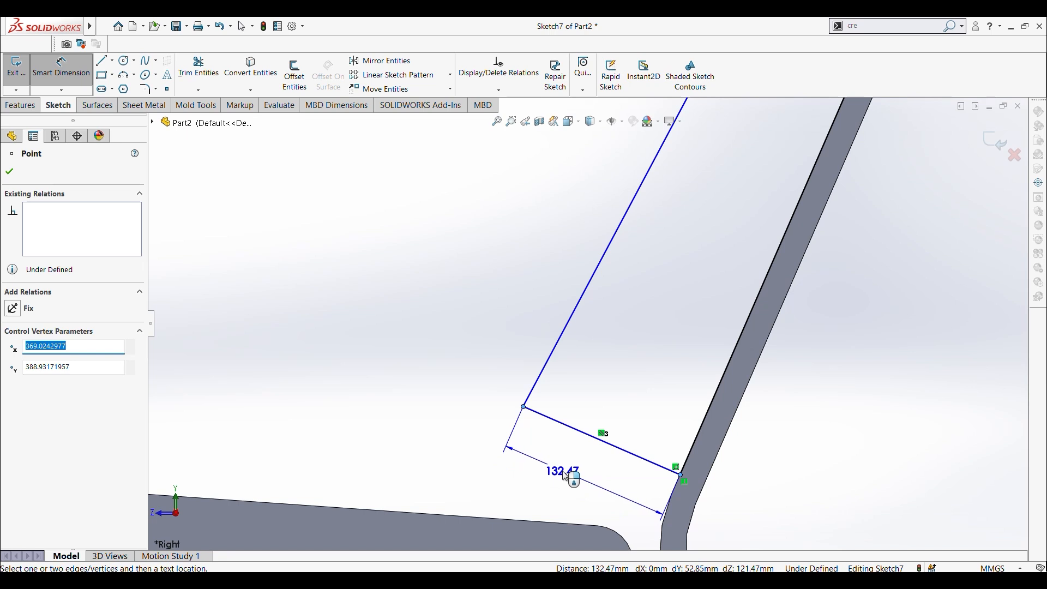
left_click(565, 476)
type("10")
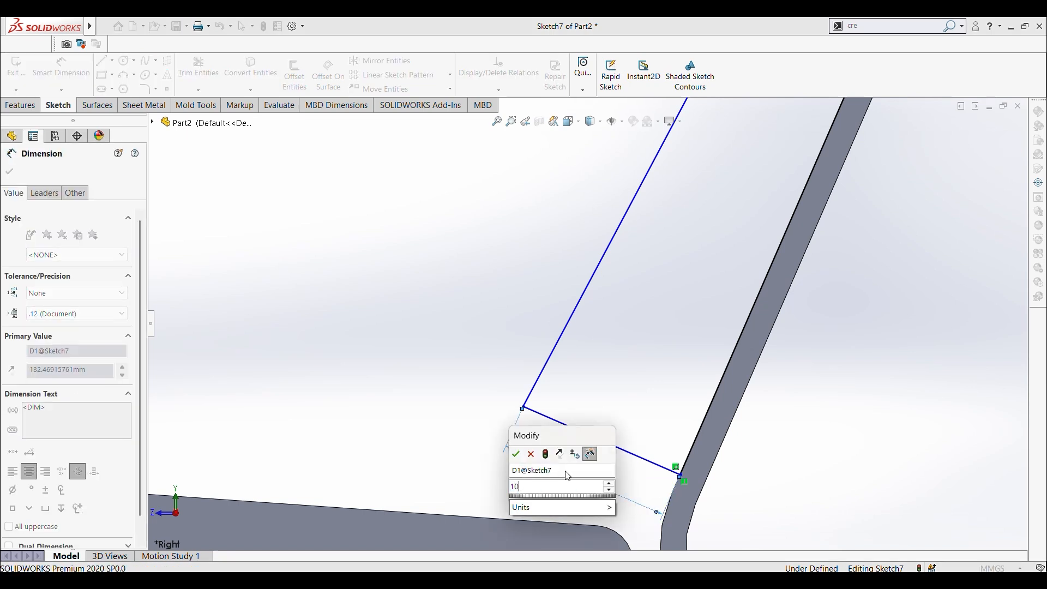
type("0")
key("Return")
scroll(676, 469, "down", 2)
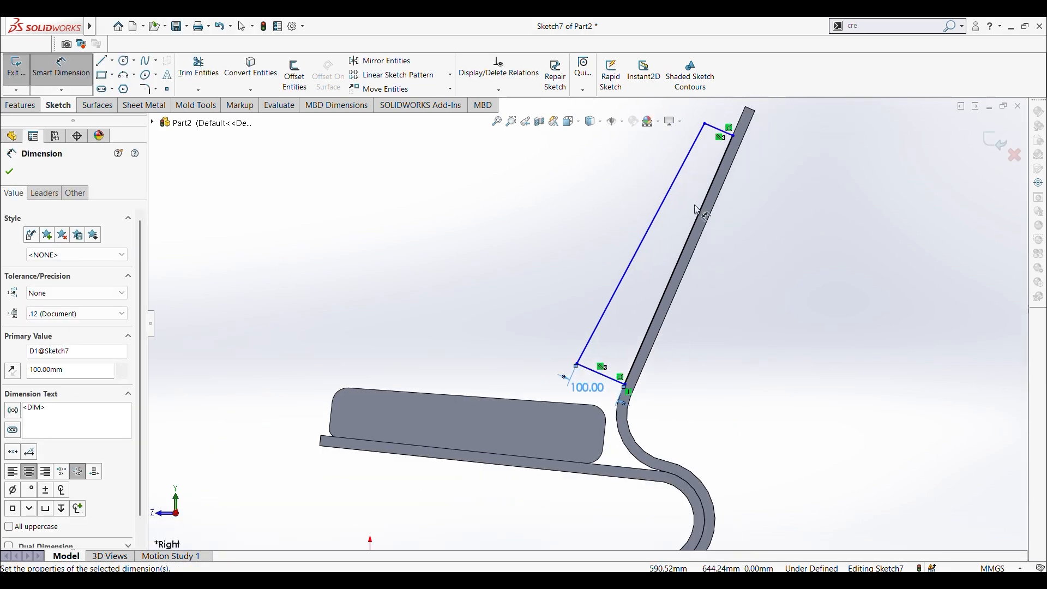
scroll(699, 204, "down", 4)
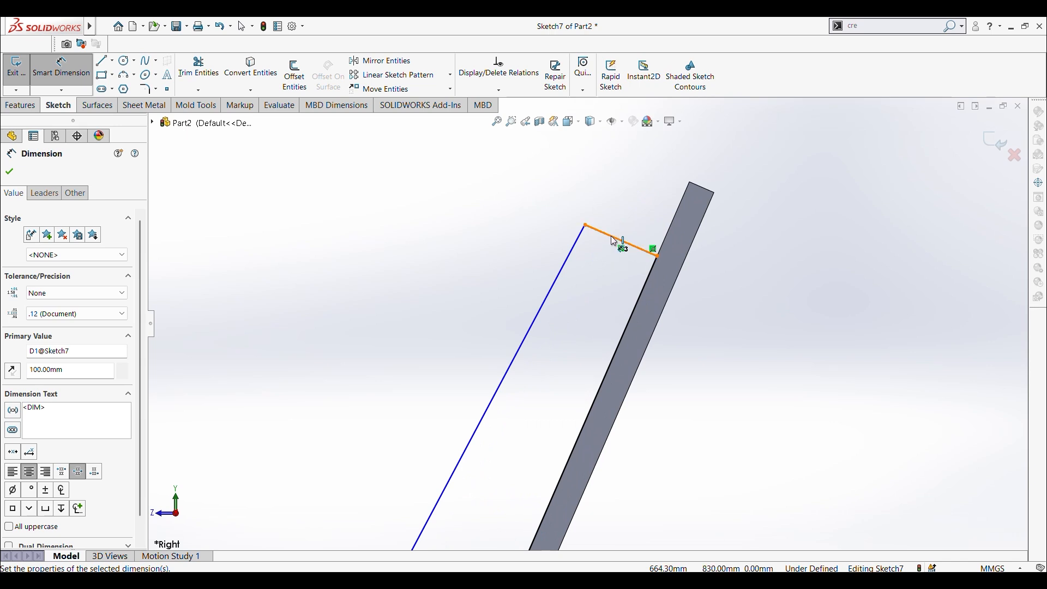
left_click(615, 241)
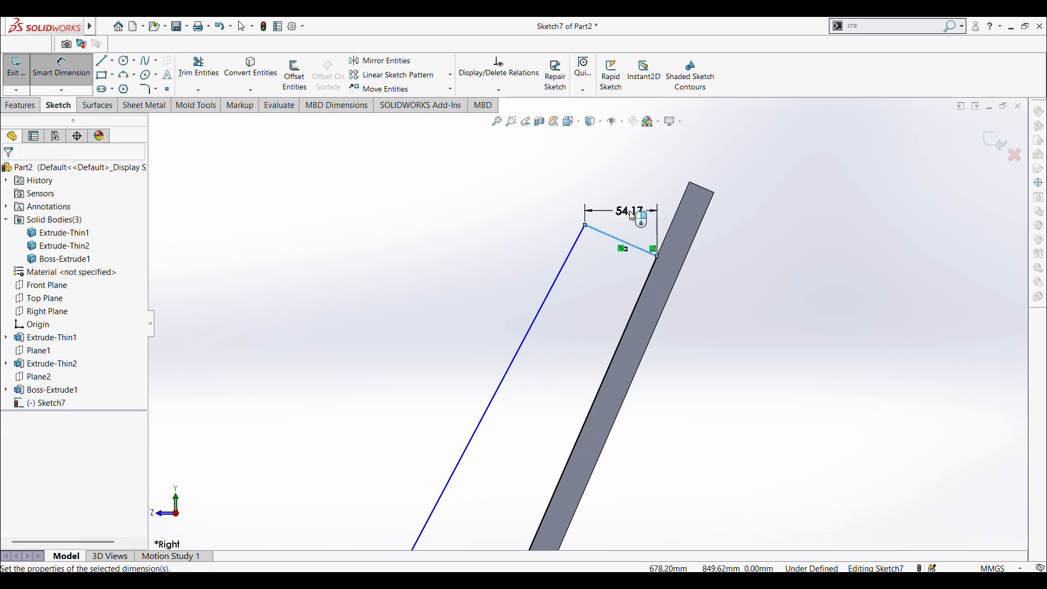
left_click(632, 216)
key("Return")
key("Escape")
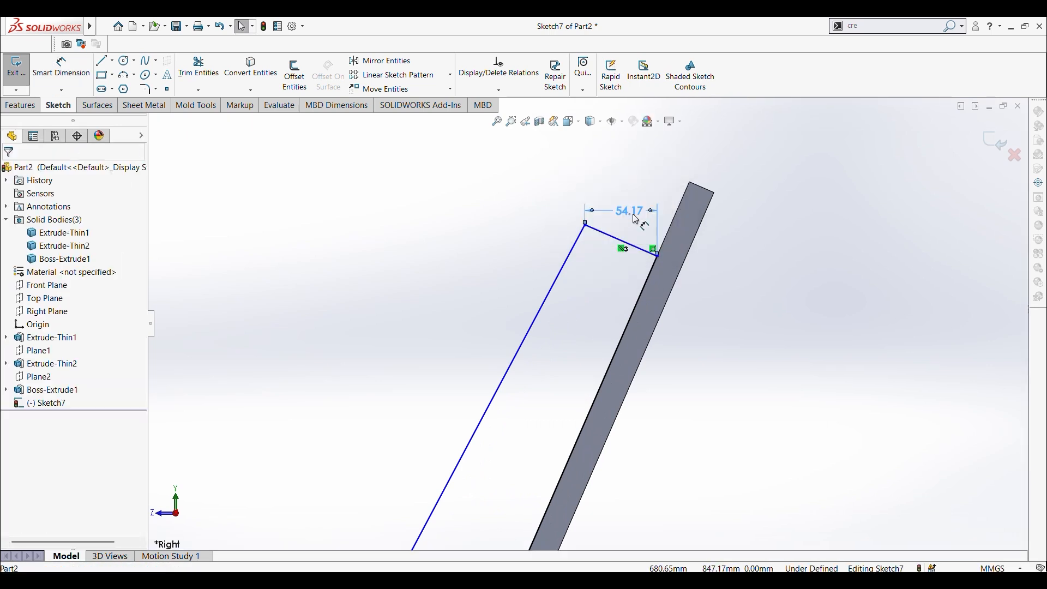
key("ctrl+z")
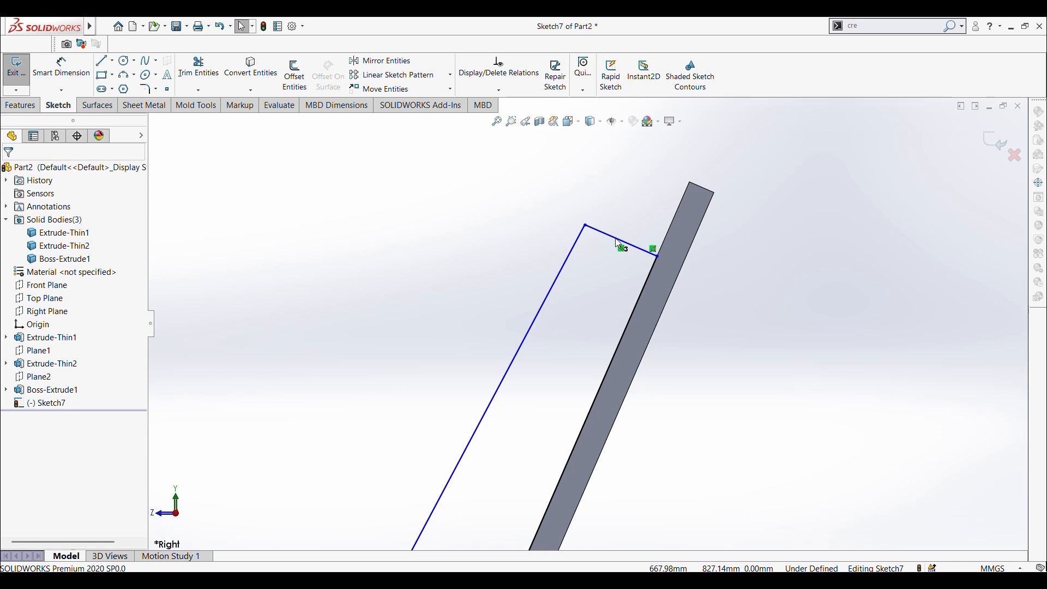
Step: Add an aligned dimension to the upper end of the backrest cushion profile and set it to 75 mm
left_click(67, 72)
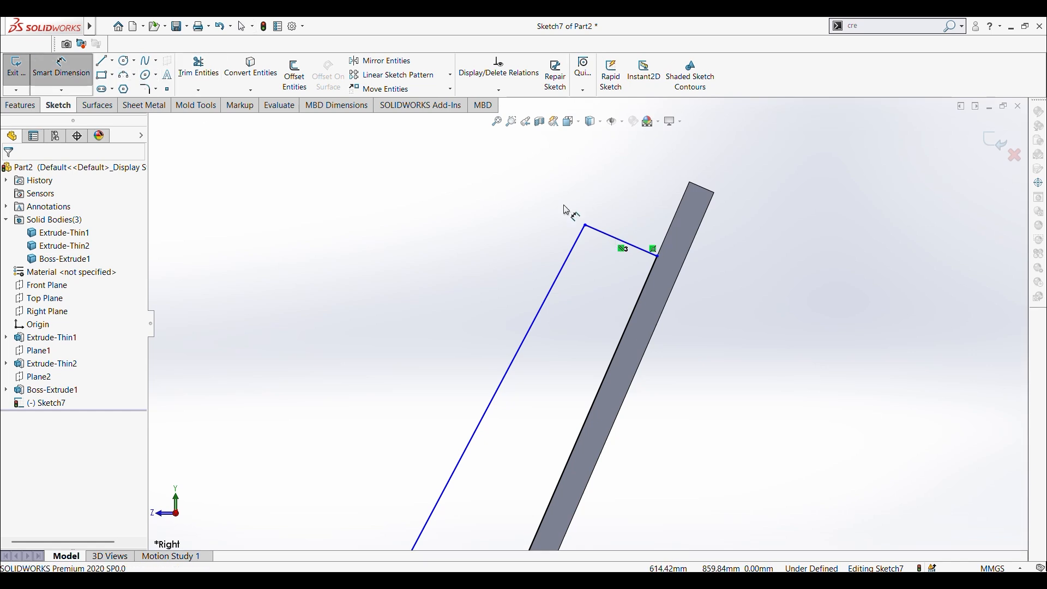
left_click(647, 220)
left_click(664, 215)
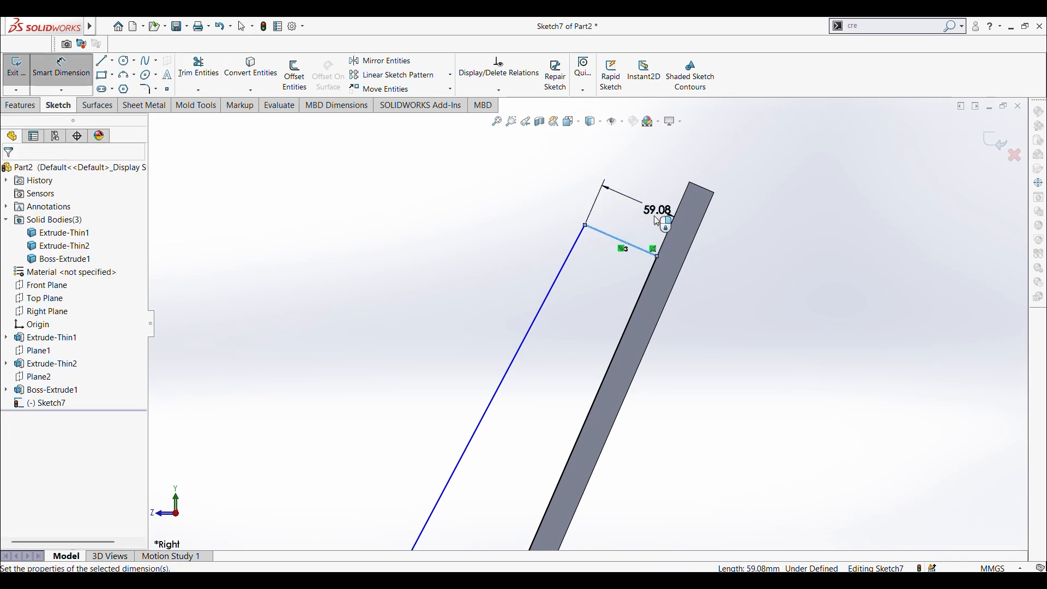
key("Return")
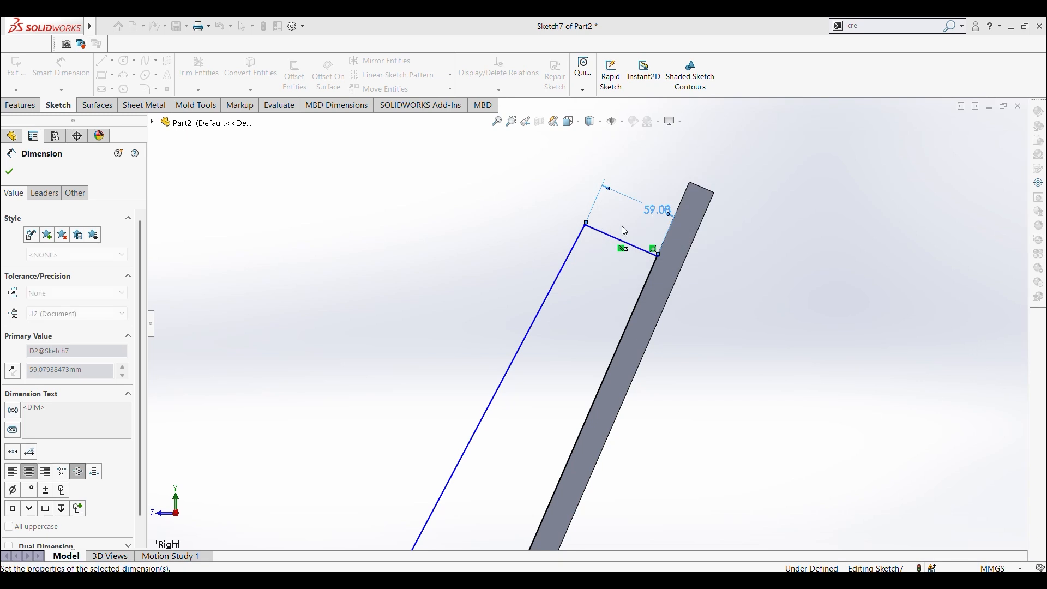
left_click(512, 229)
scroll(527, 266, "up", 8)
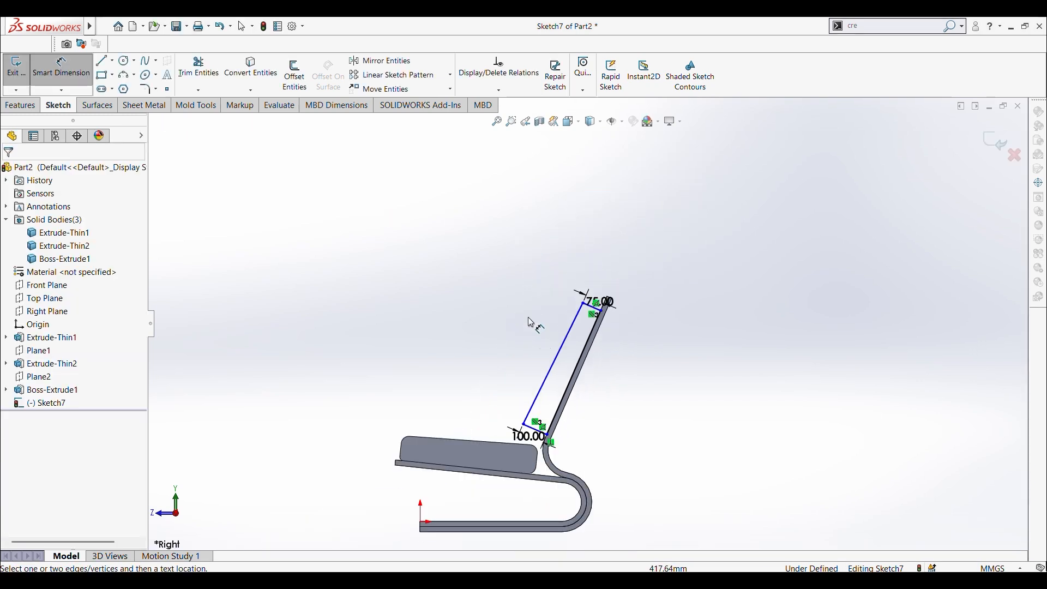
scroll(531, 323, "down", 4)
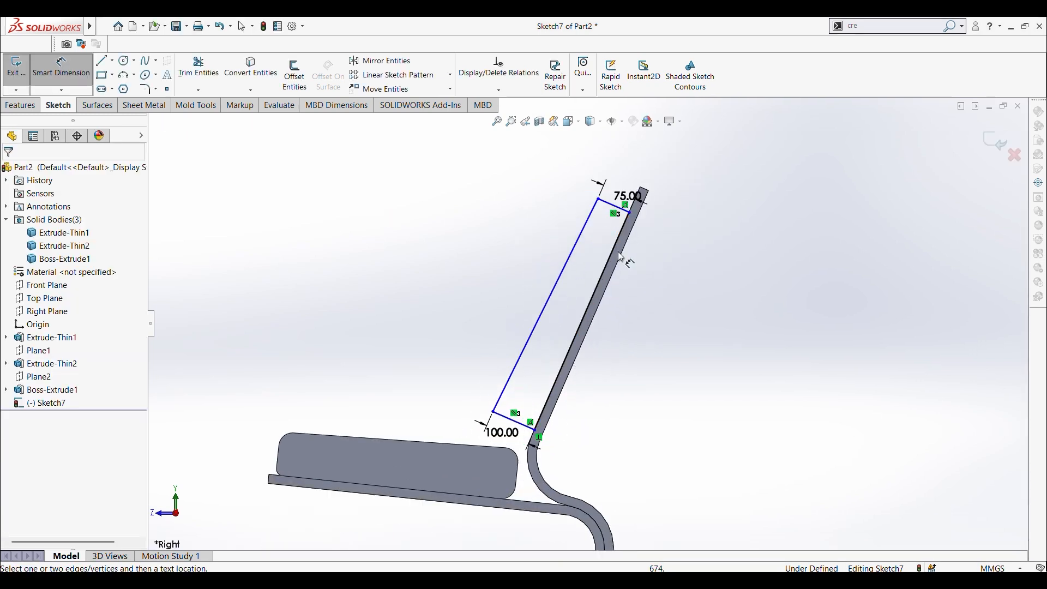
Step: Dimension the distance from the cushion profile's upper end line to the backrest body's top edge and set it to 15 mm
scroll(580, 206, "down", 3)
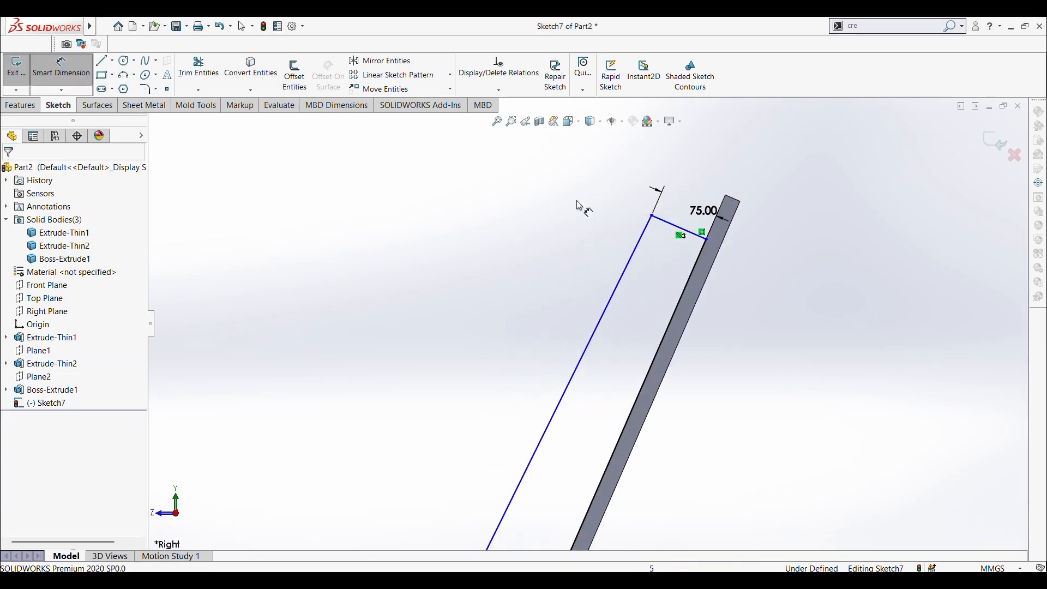
left_click(690, 235)
left_click(734, 199)
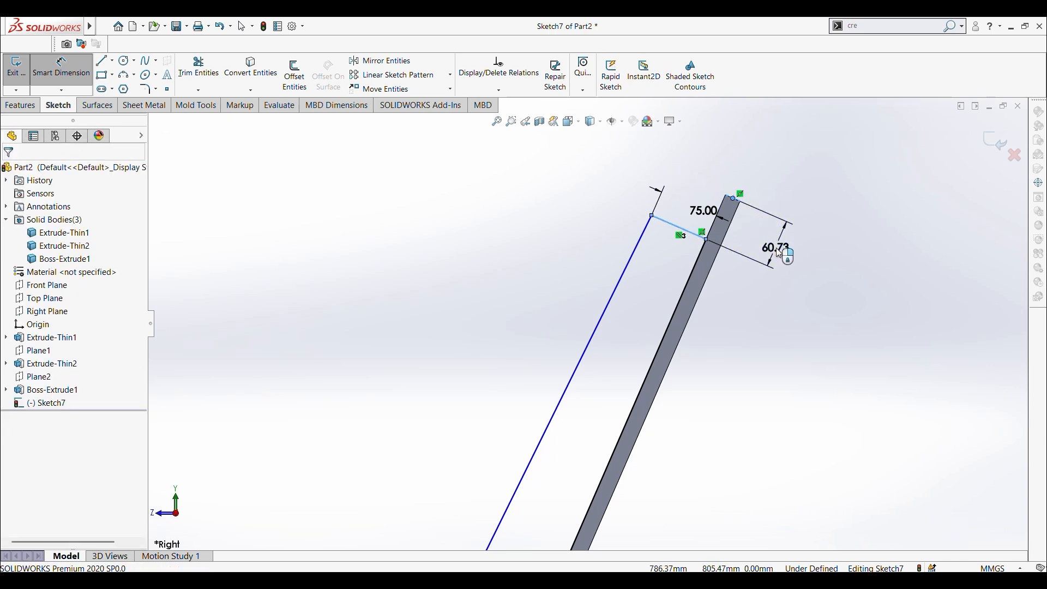
left_click(779, 254)
key("Return")
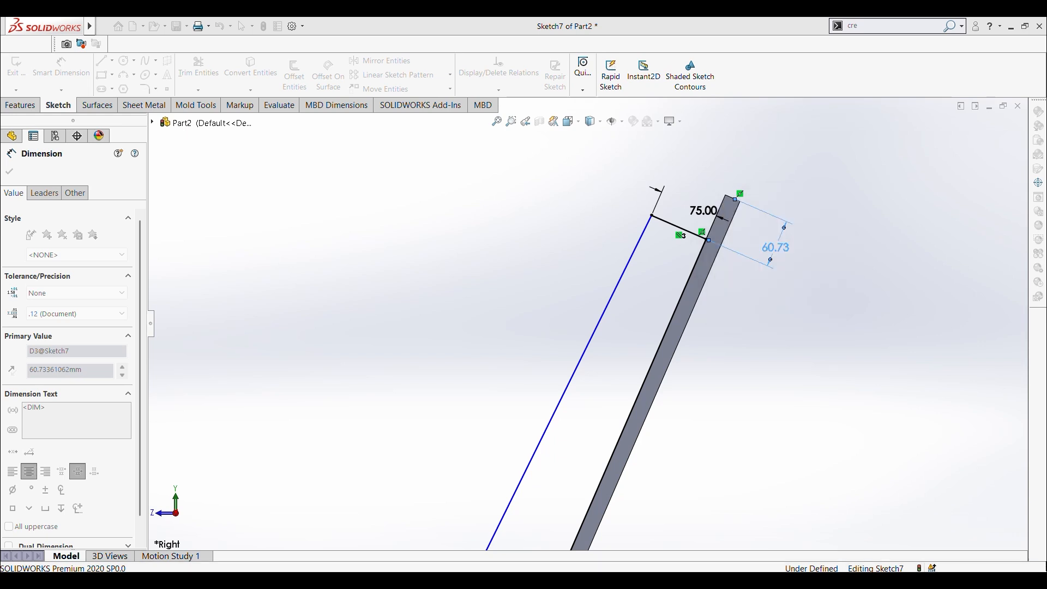
scroll(519, 335, "up", 3)
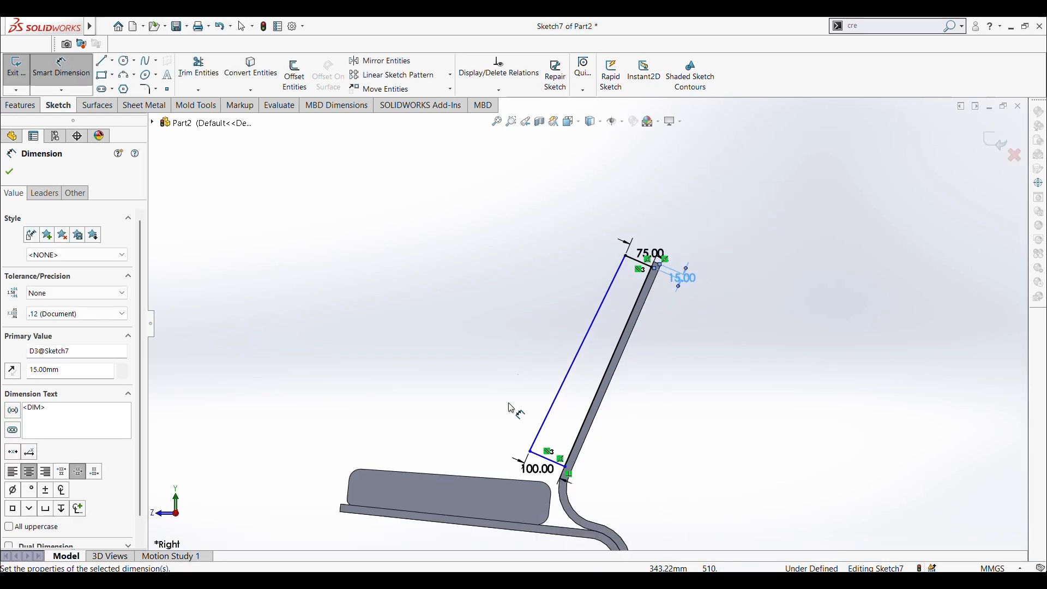
scroll(516, 431, "down", 3)
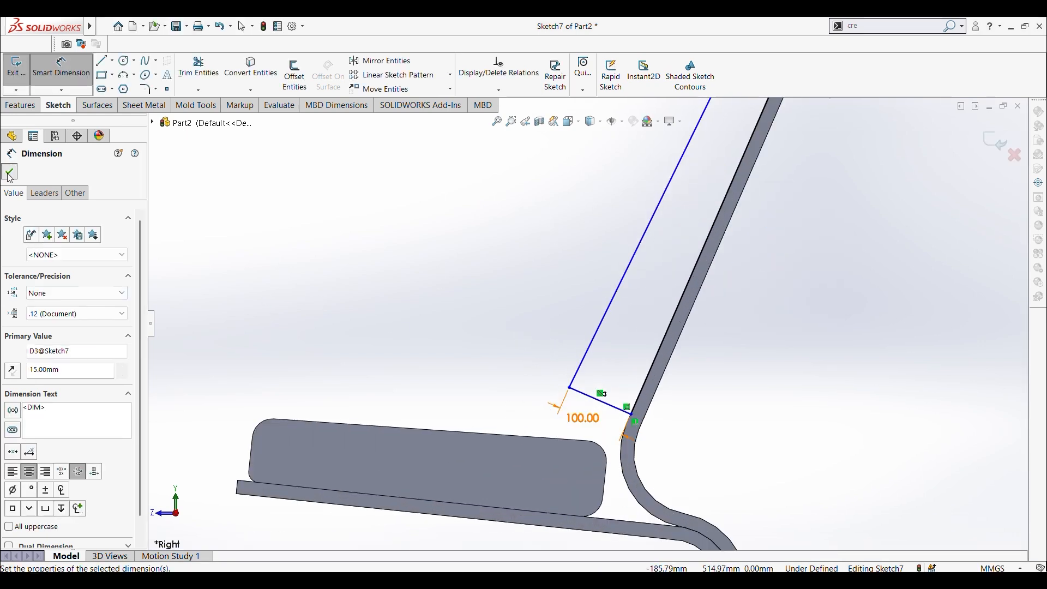
left_click(10, 175)
Step: Add an aligned dimension from the profile's lower rear corner to the start of the backrest's bend and set it to 15 mm
scroll(706, 329, "up", 2)
scroll(590, 273, "up", 1)
scroll(603, 250, "down", 1)
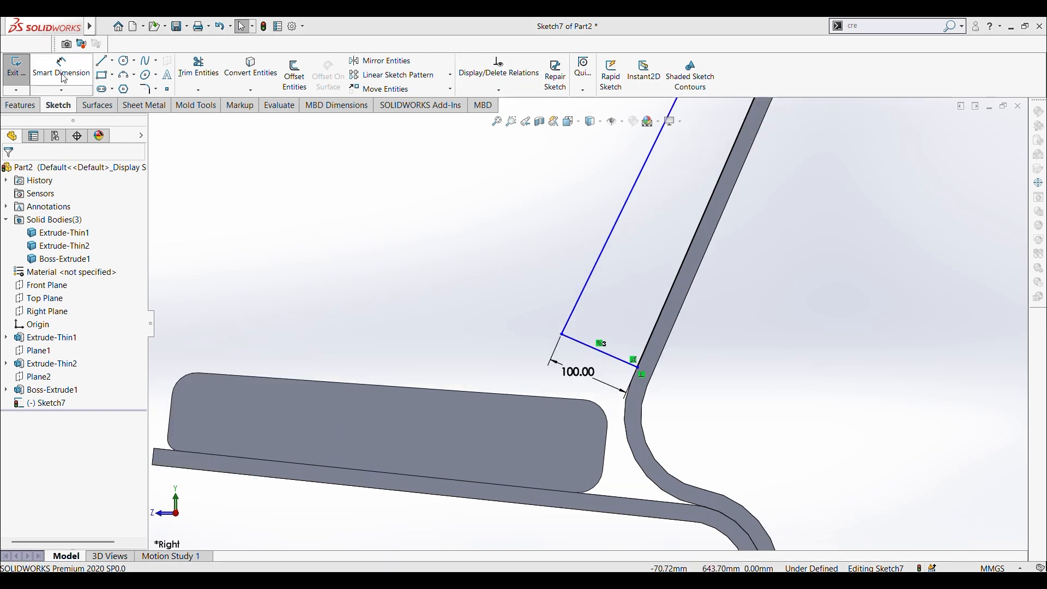
left_click(64, 78)
scroll(585, 405, "down", 2)
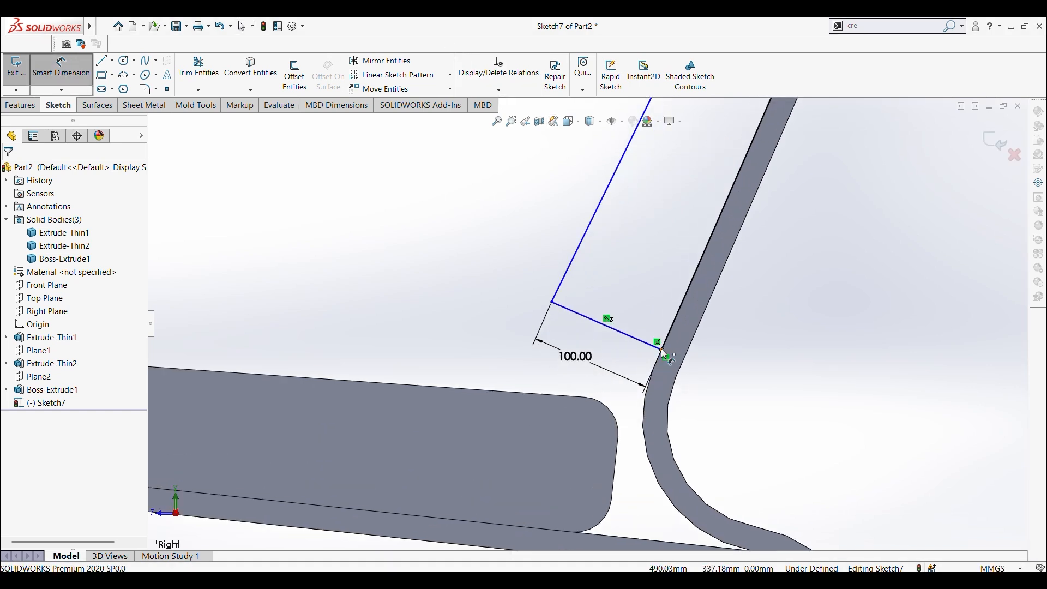
left_click(661, 350)
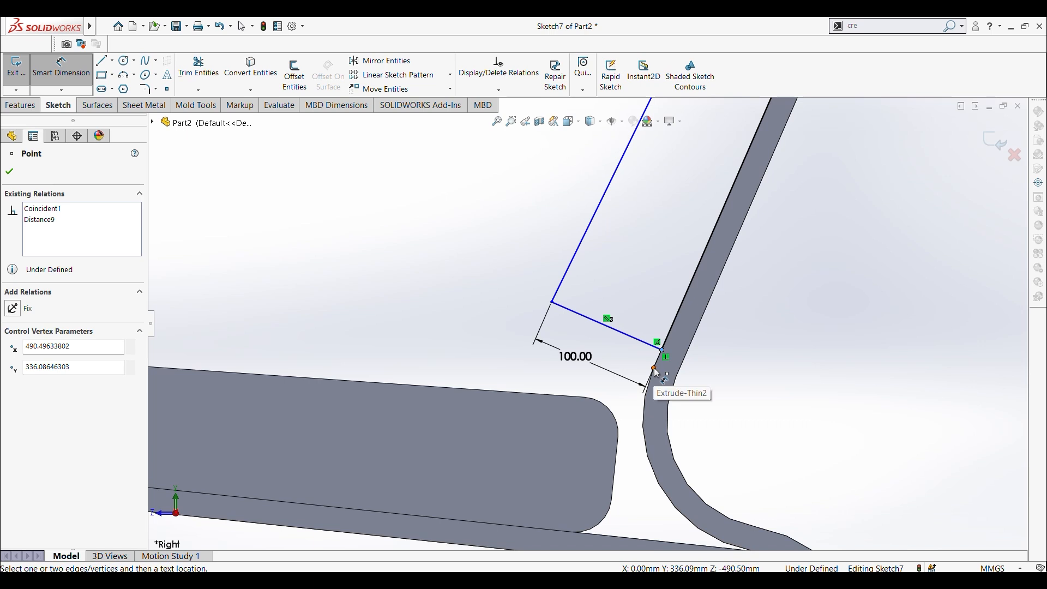
left_click(656, 370)
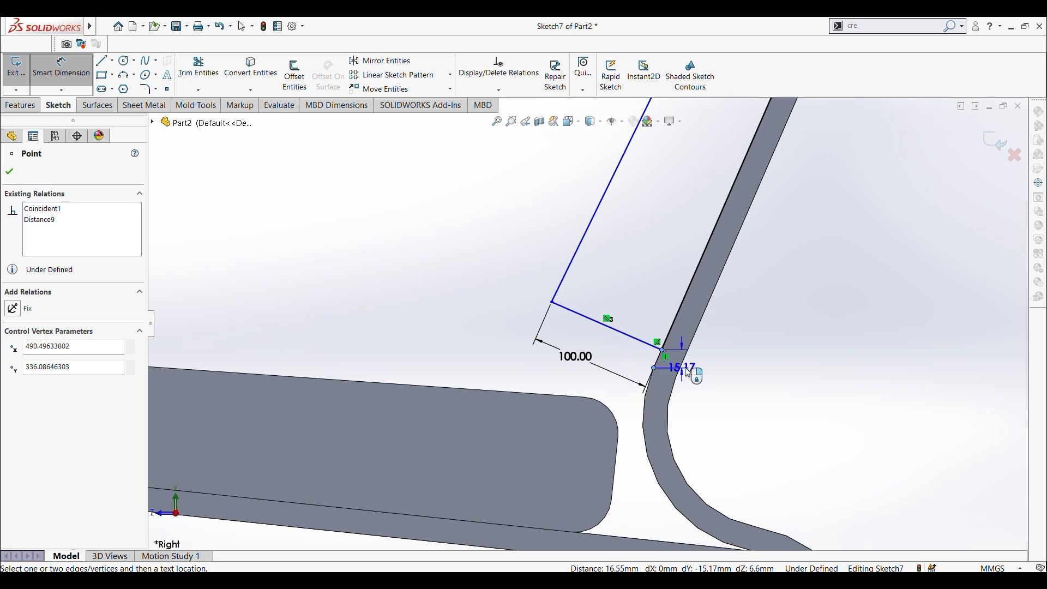
left_click(714, 383)
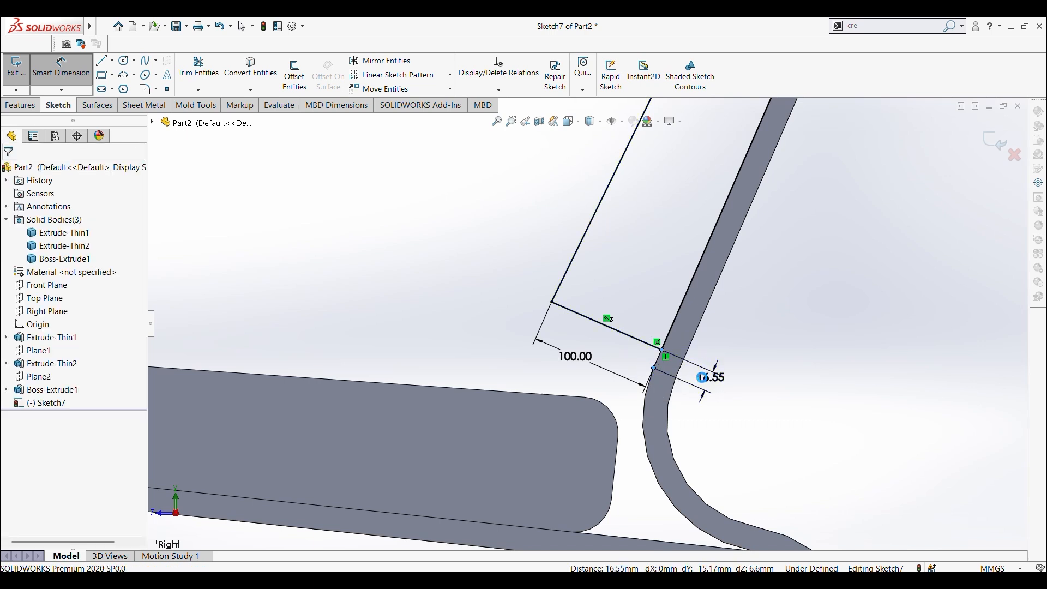
type("15")
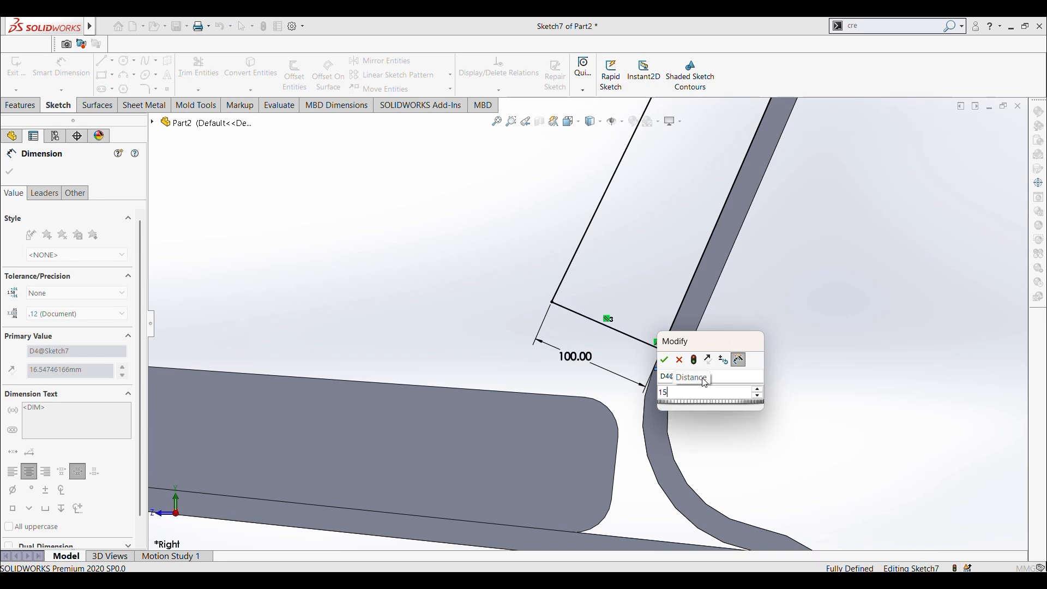
key("Escape")
scroll(635, 371, "up", 5)
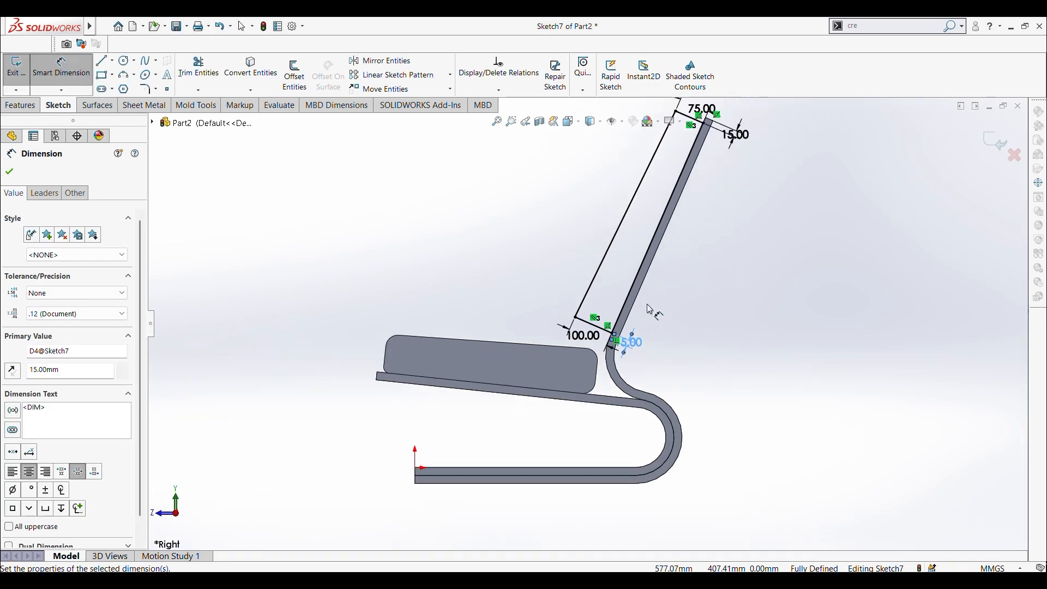
left_click(10, 172)
Step: Apply a 30 mm sketch fillet to the lower front corner of the backrest cushion profile, keeping constrained corners
scroll(633, 221, "up", 3)
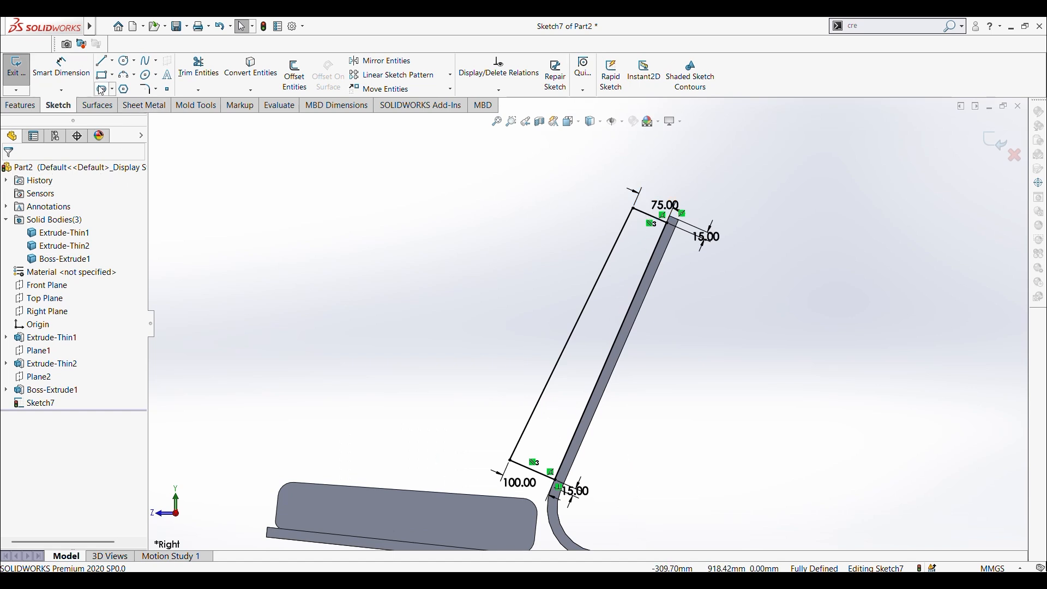
left_click(145, 89)
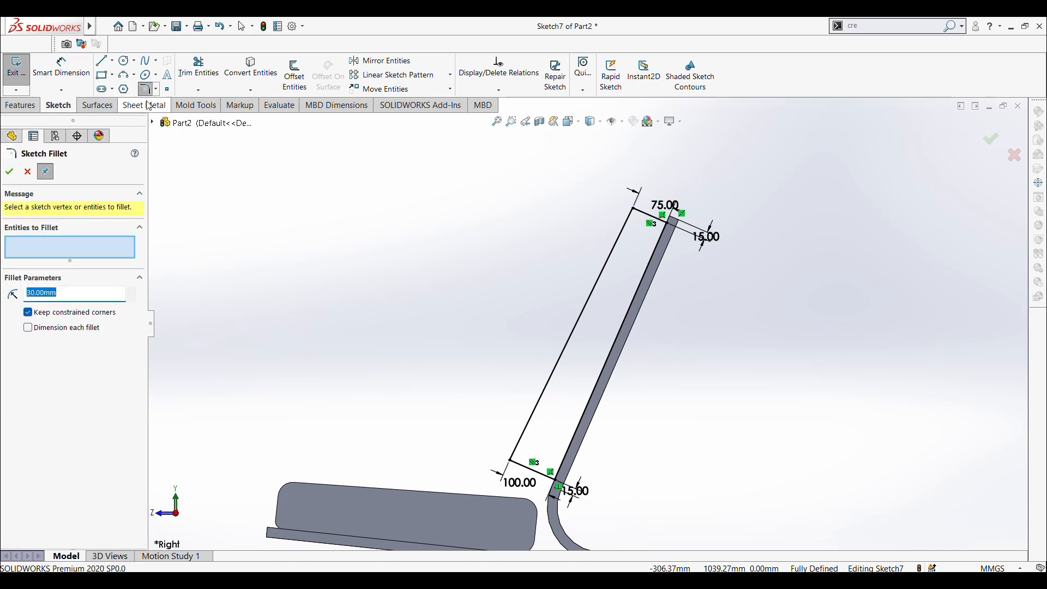
left_click(510, 462)
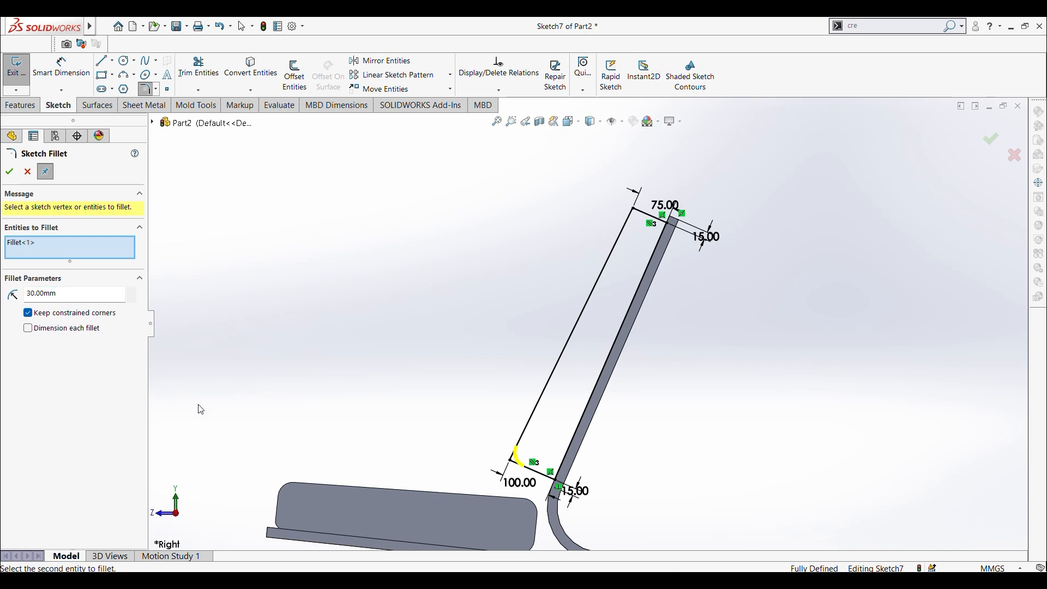
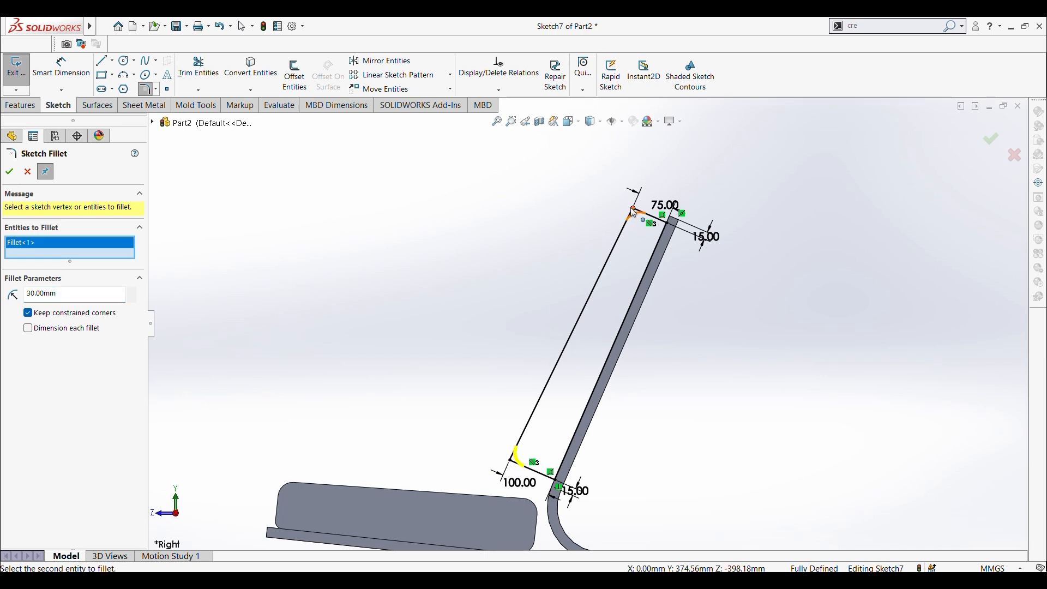
Step: Fillet the upper front corner of the backrest cushion profile at 30 mm and both of its rear corners at 15 mm
left_click(633, 212)
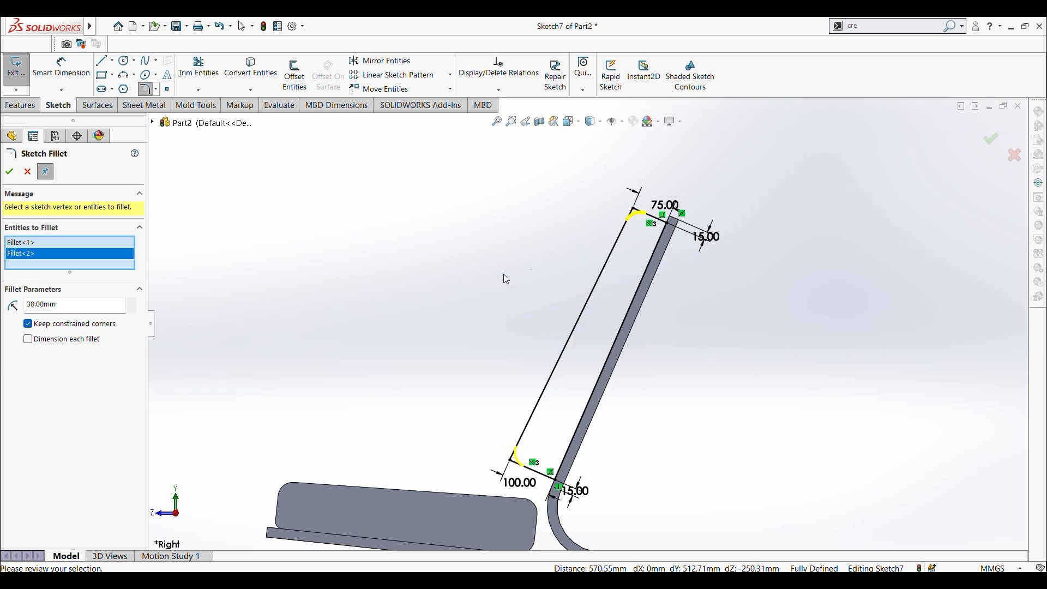
left_click(8, 173)
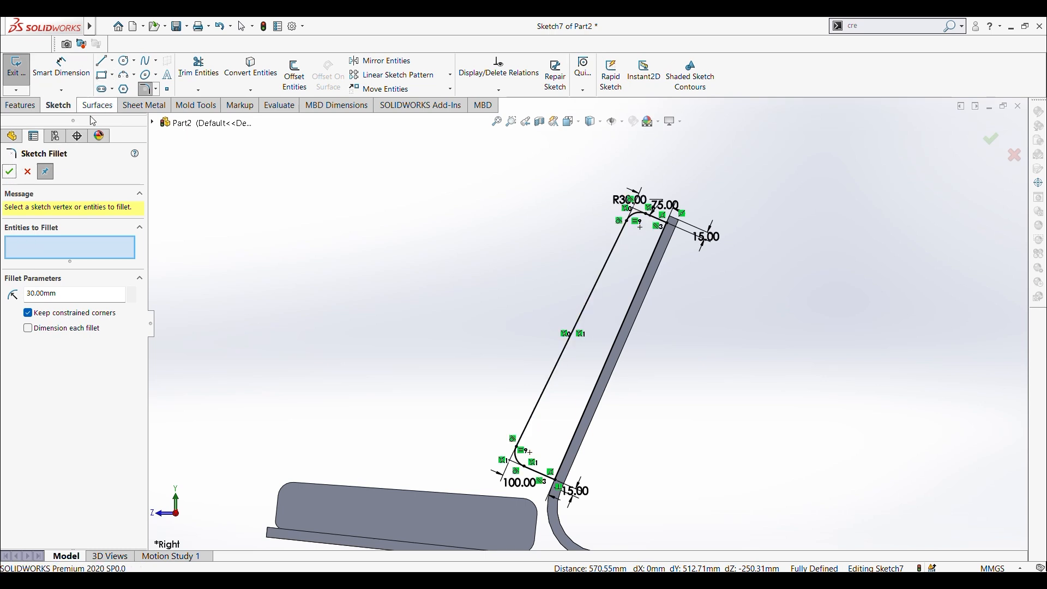
left_click(562, 488)
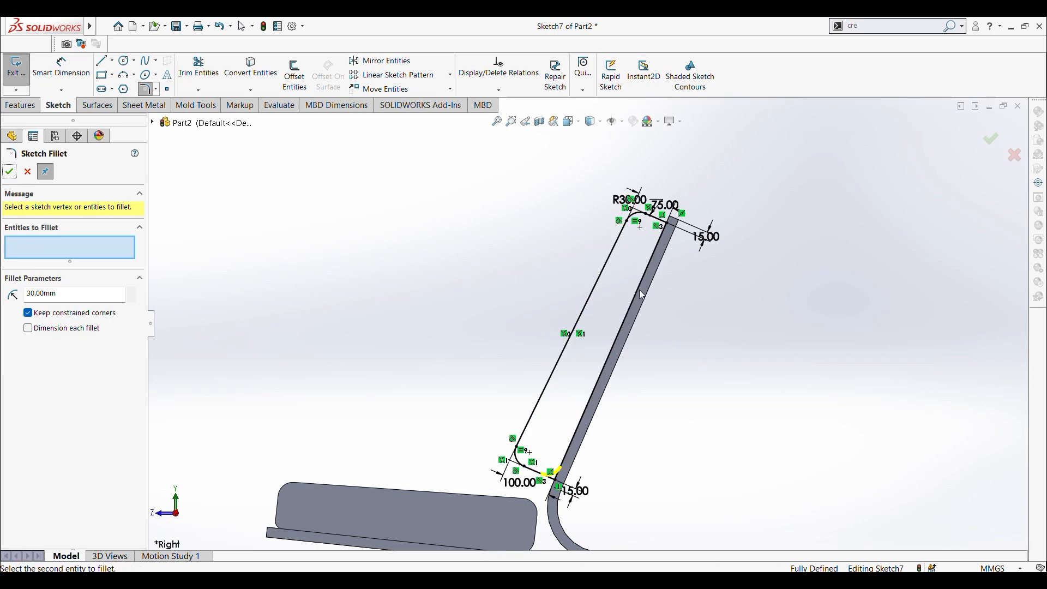
left_click(666, 228)
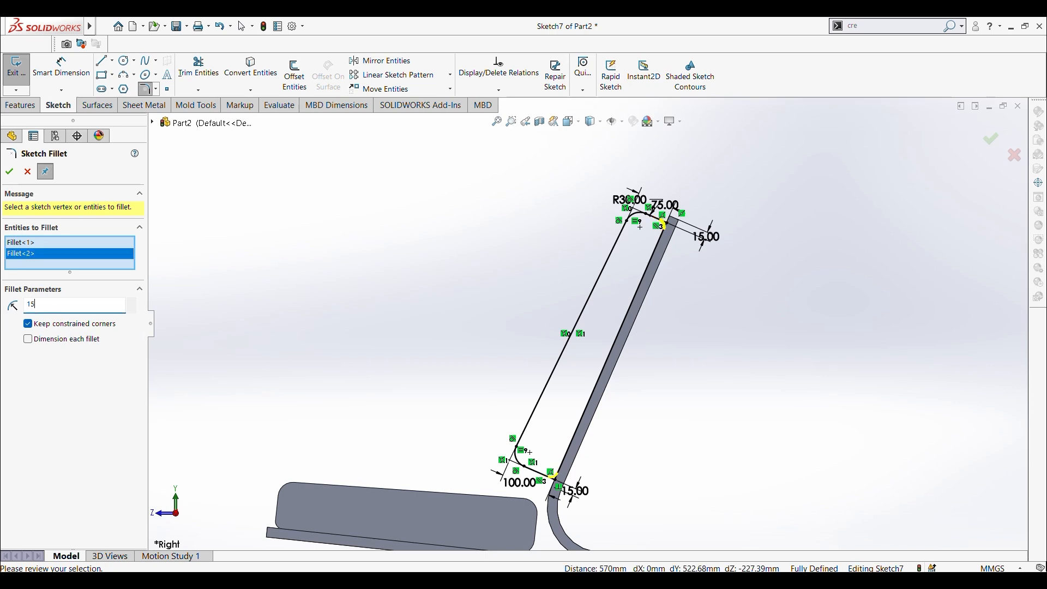
left_click(9, 172)
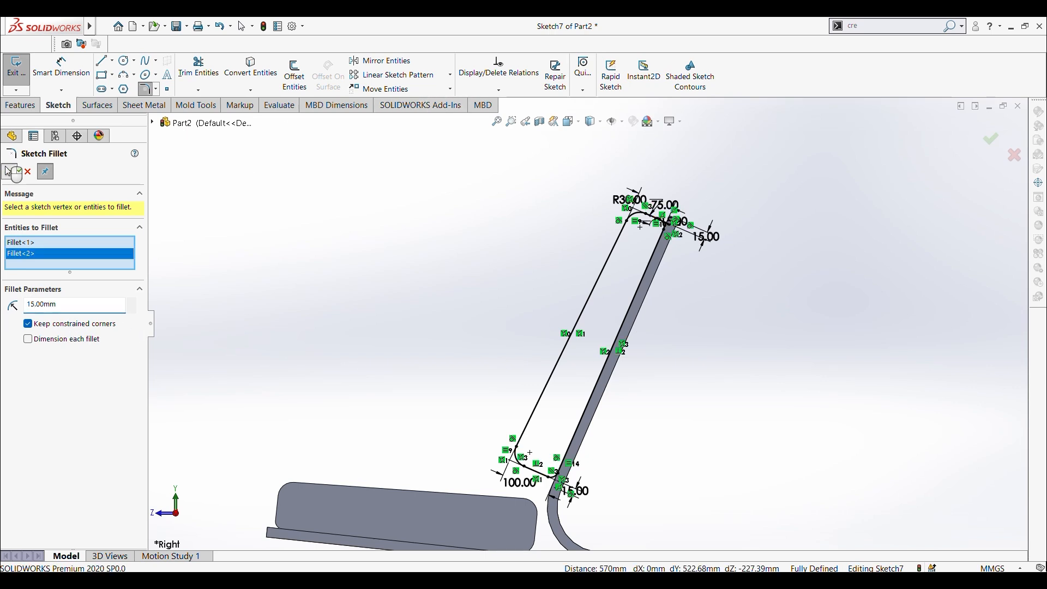
left_click(9, 172)
Step: Extrude the backrest cushion profile up to a 10 mm offset from the backrest's opposite side face, as a separate unmerged body
left_click(21, 105)
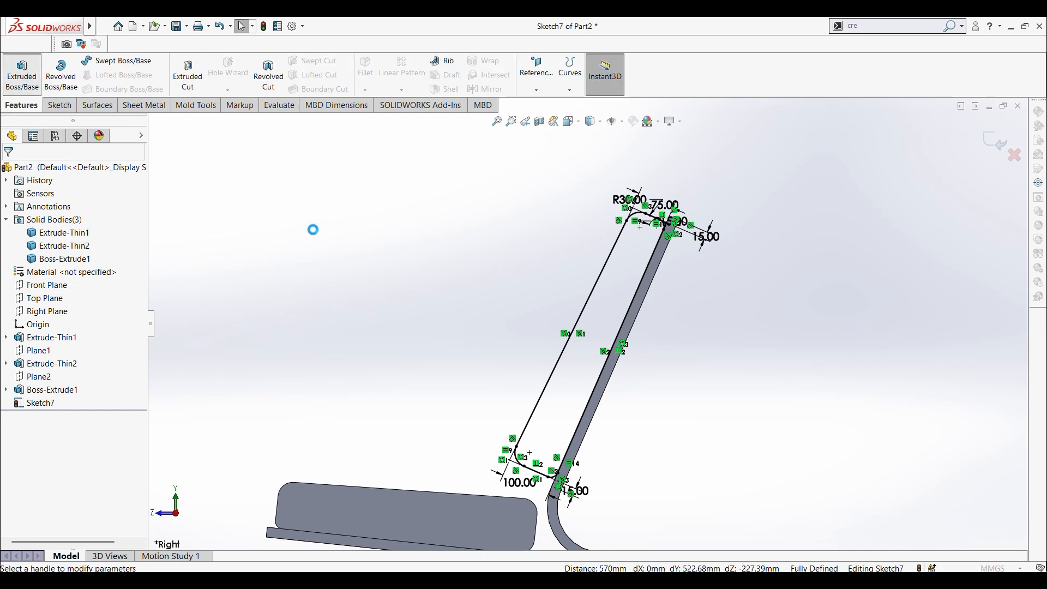
left_click(82, 247)
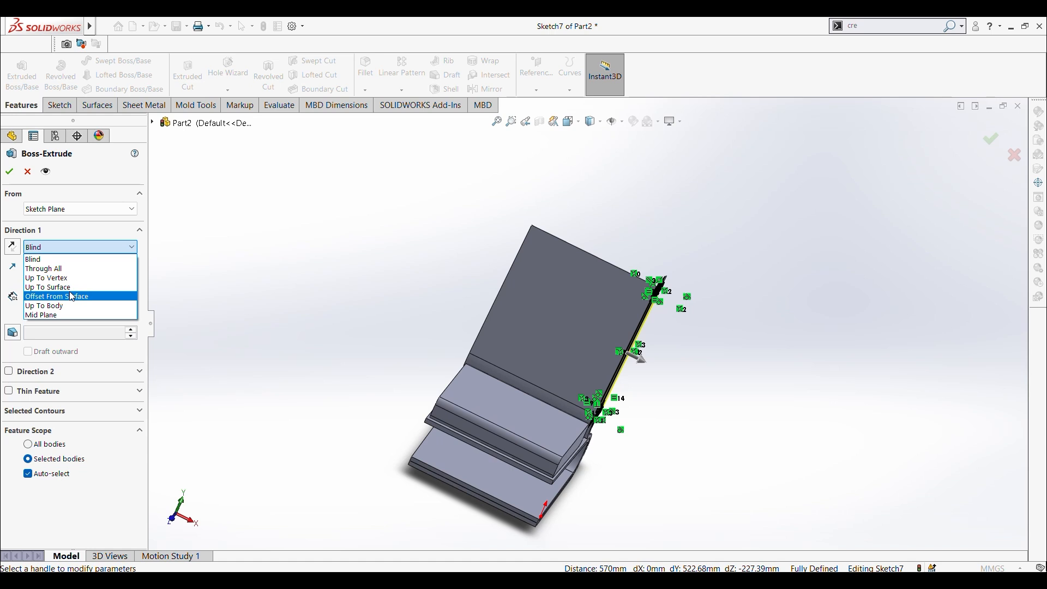
left_click(70, 296)
mouse_move(338, 281)
middle_mouse_down()
mouse_move(465, 344)
mouse_move(516, 345)
middle_mouse_up()
scroll(519, 345, "down", 6)
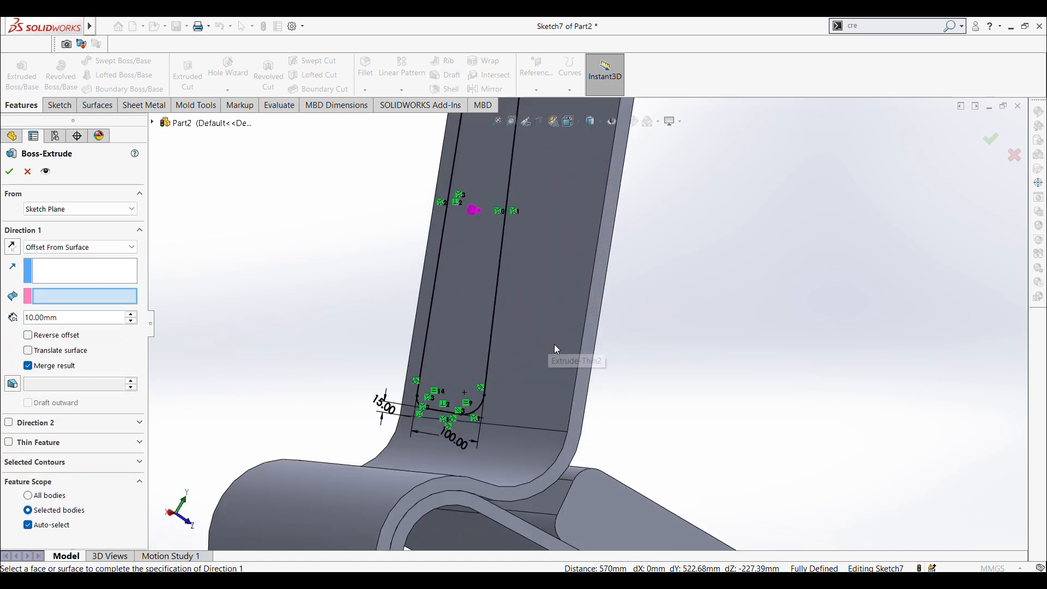
left_click(587, 358)
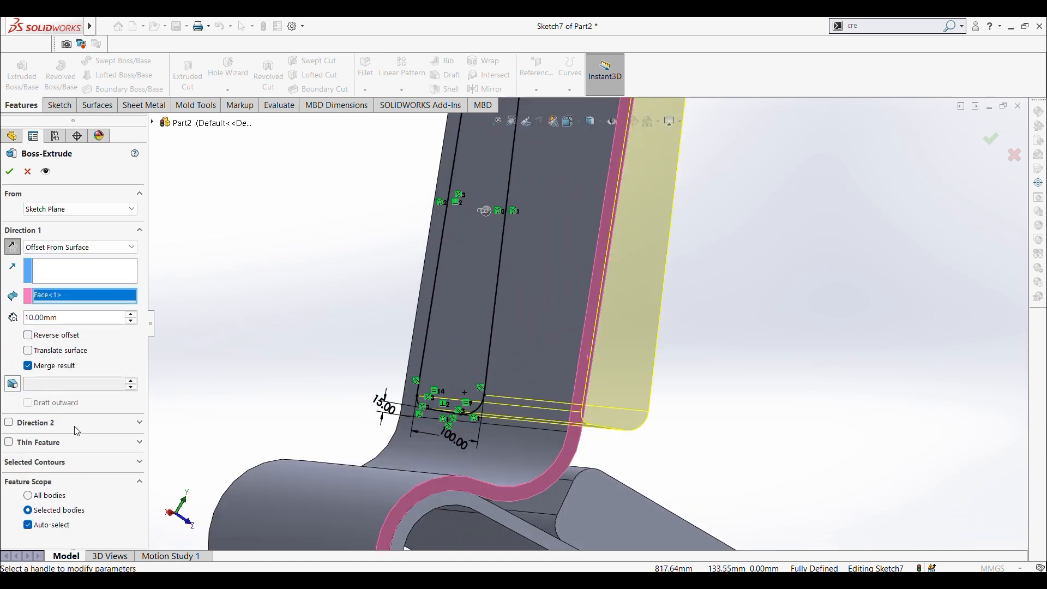
left_click(29, 366)
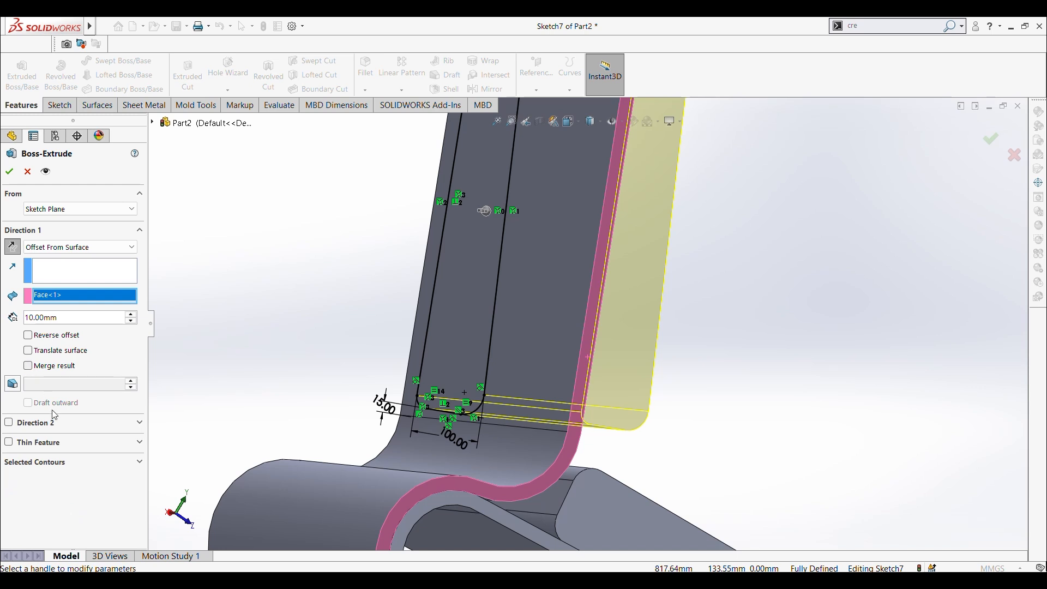
key("z")
middle_click_drag(330, 337, 179, 350)
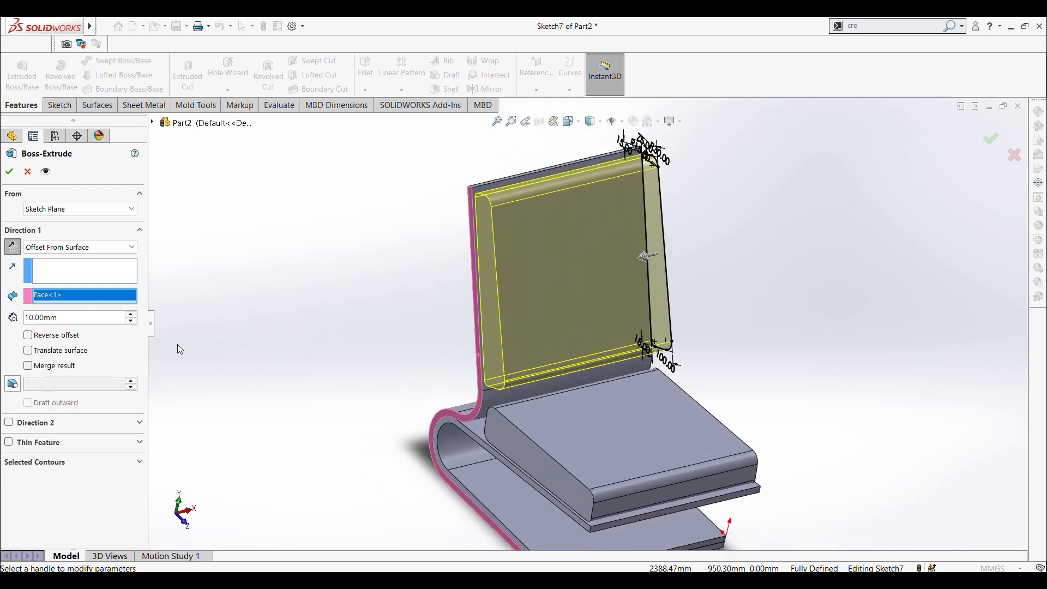
scroll(332, 289, "up", 3)
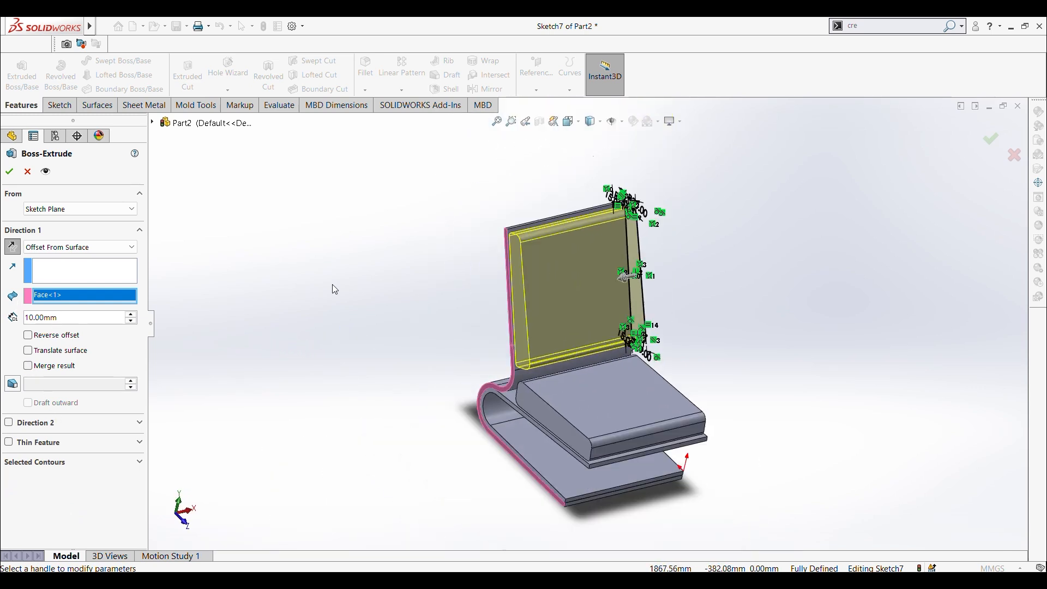
left_click(9, 173)
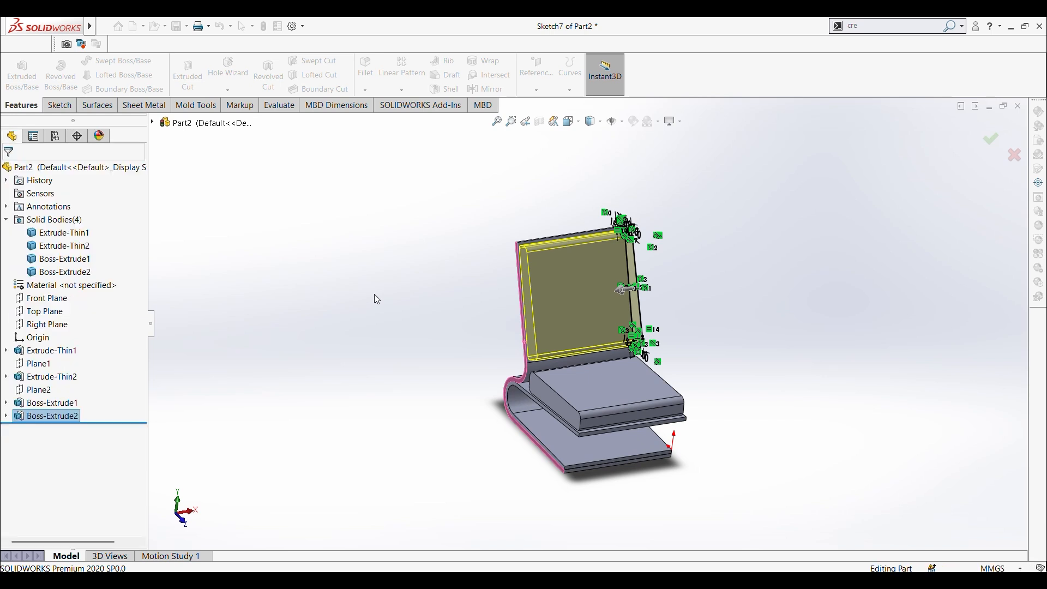
middle_click_drag(364, 295, 554, 402)
key("ctrl+1")
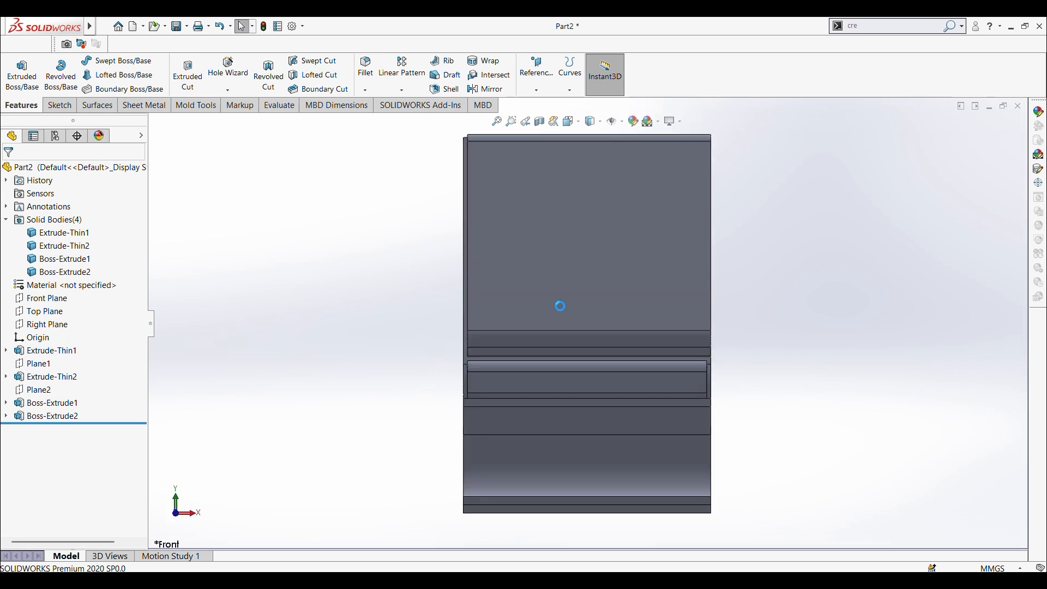
key("ctrl+s")
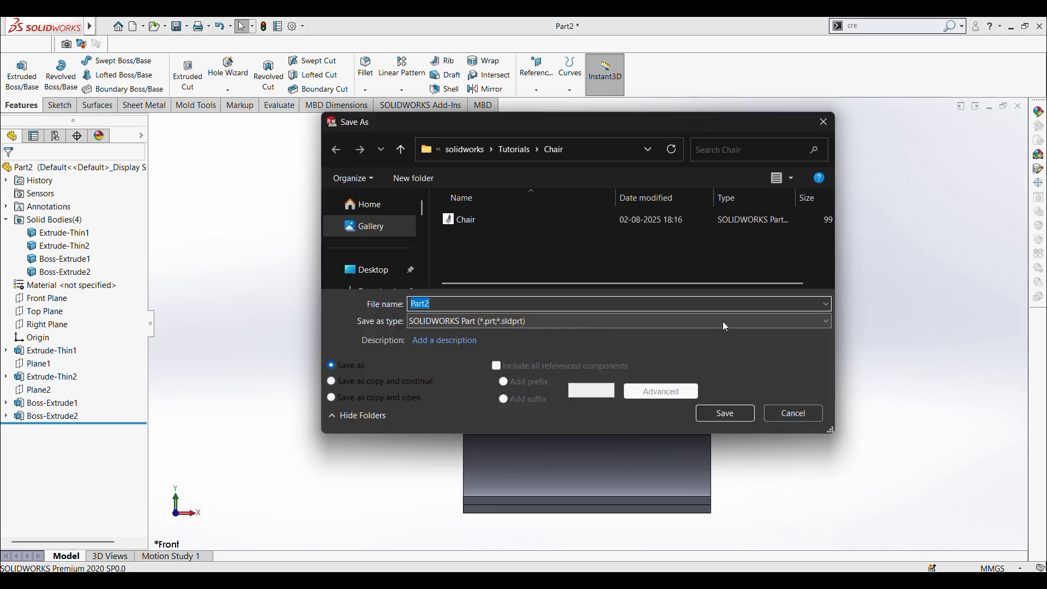
left_click(809, 418)
middle_click_drag(760, 392, 631, 315)
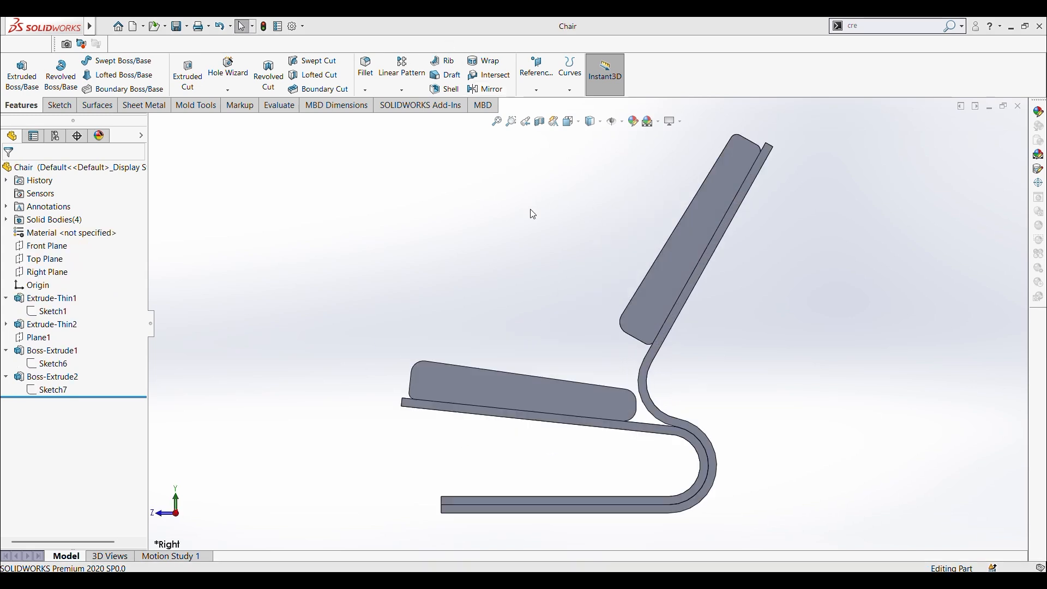
Step: Switch to the Chair part and go through its solid bodies to identify the thin-walled bodies and the cushions
key("ctrl+7")
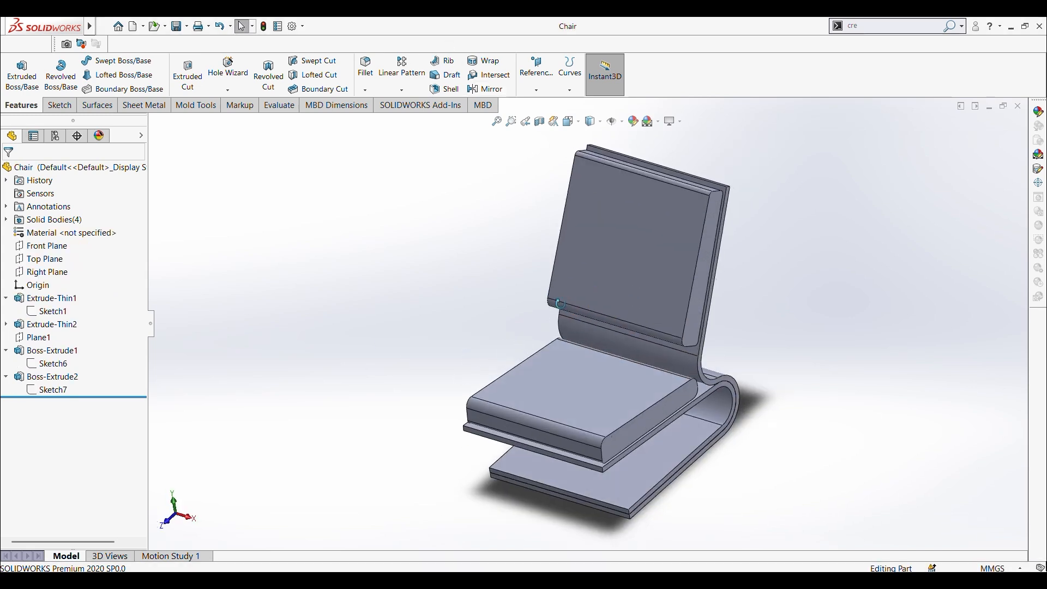
middle_click_drag(695, 437, 604, 327)
left_click(5, 220)
left_click(59, 233)
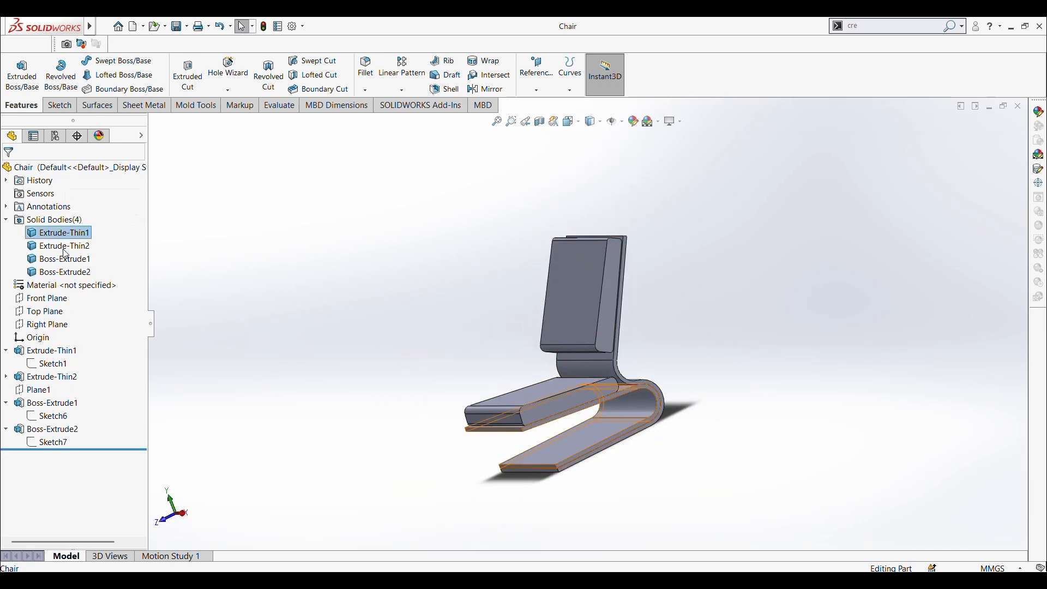
left_click(64, 247)
left_click(320, 292)
left_click(76, 272)
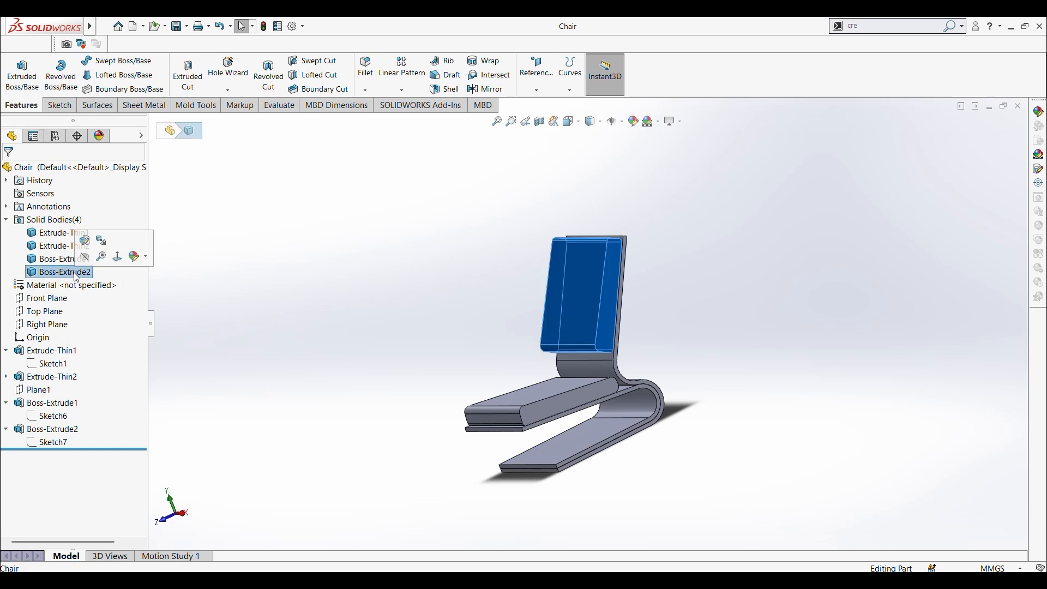
Step: Open material editing for the thin-walled seat and backrest bodies together
left_click(54, 233)
left_click(63, 247)
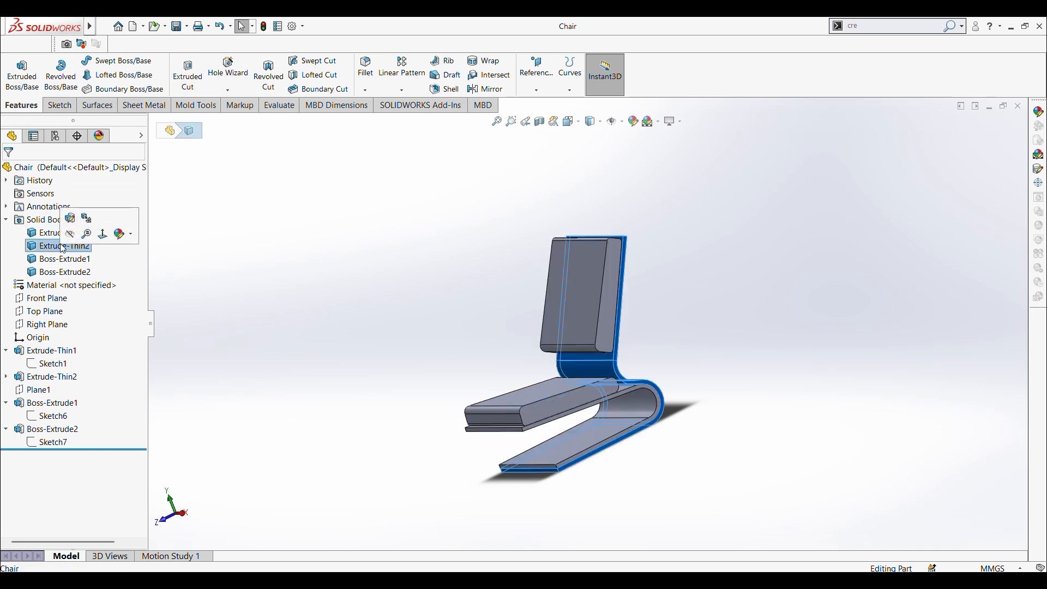
left_click(54, 233, "ctrl")
right_click(54, 250)
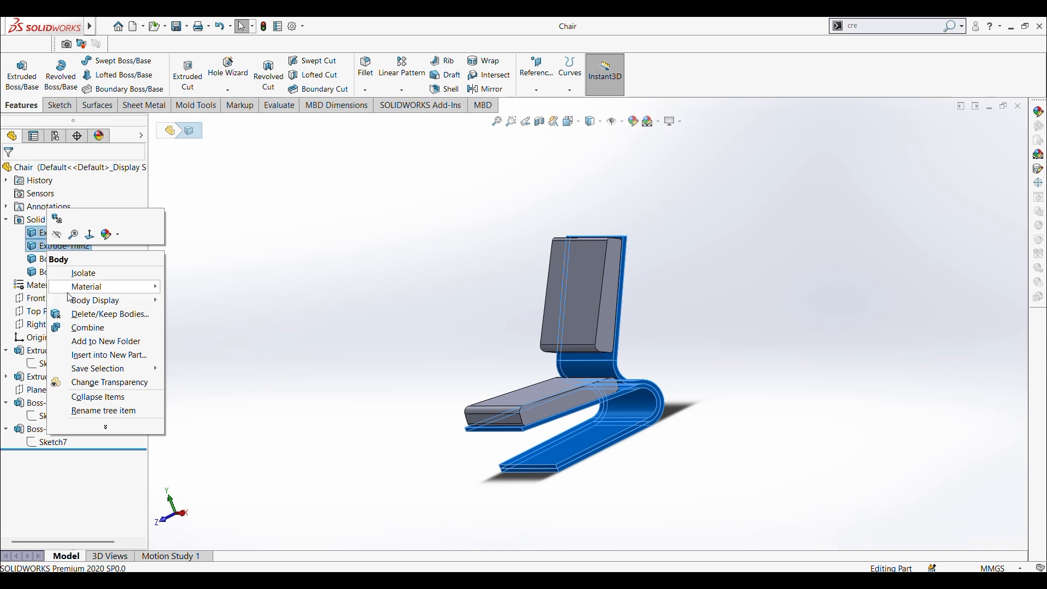
left_click(152, 237)
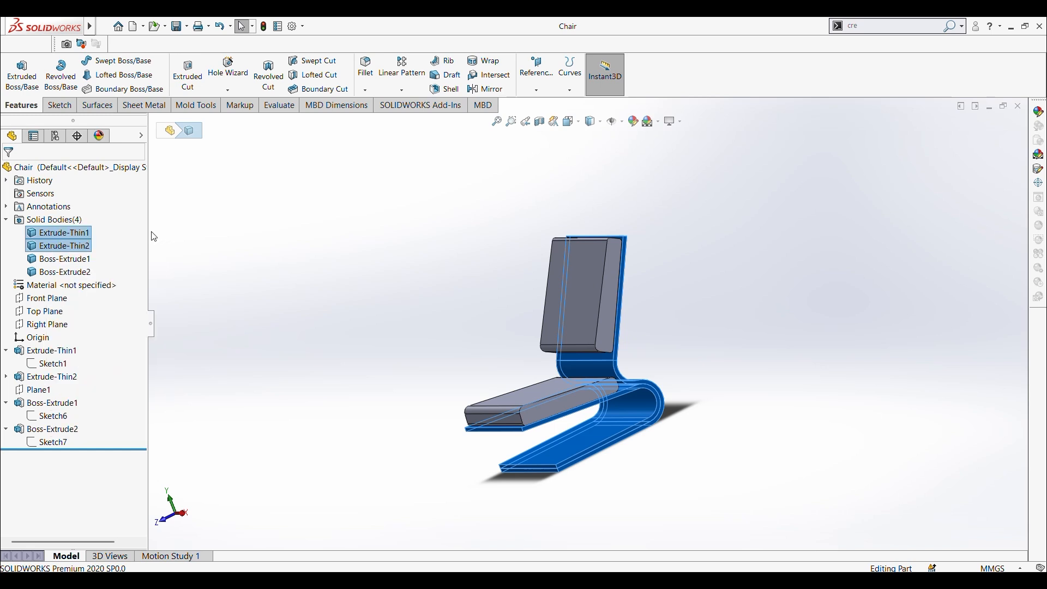
right_click(87, 236)
left_click(61, 246, "ctrl")
right_click(60, 248)
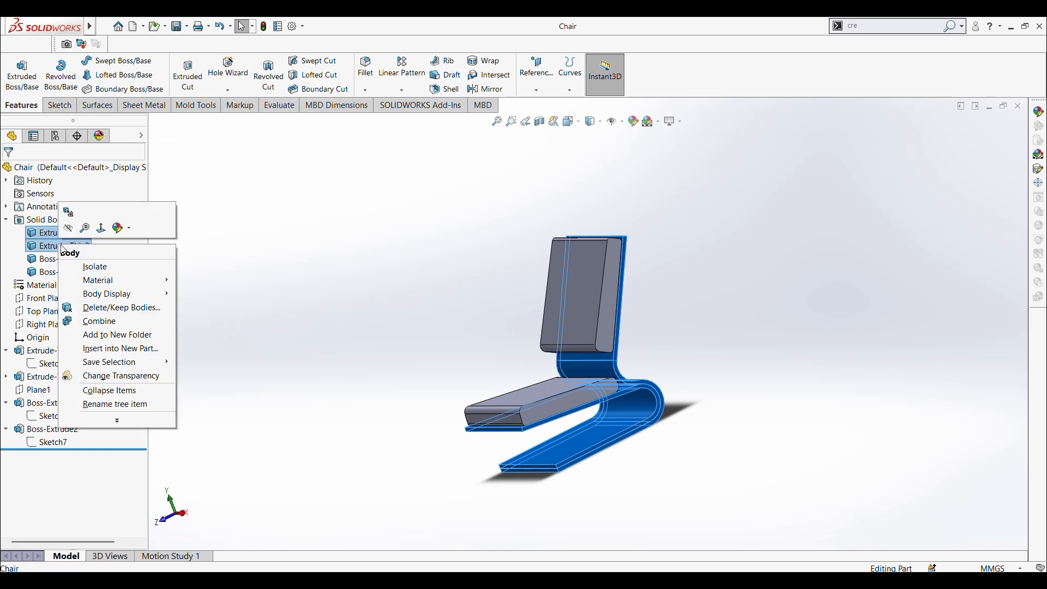
mouse_move(126, 280)
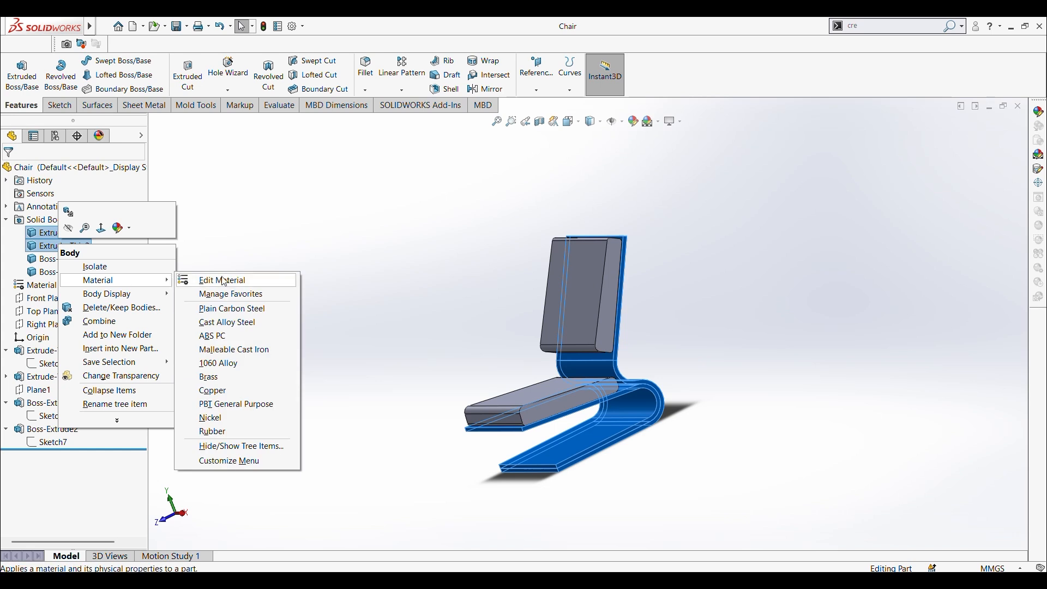
left_click(227, 280)
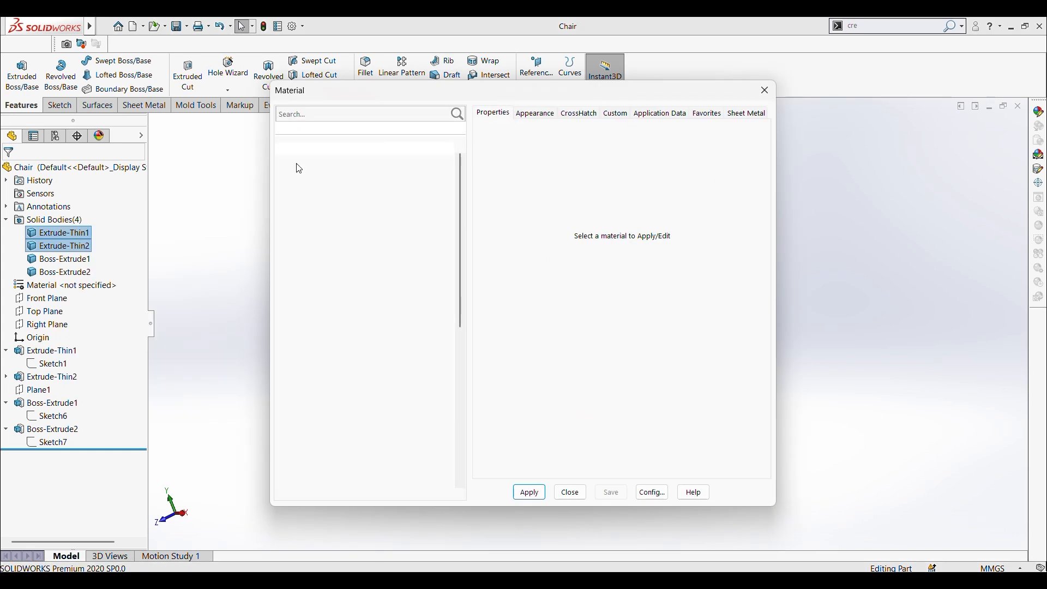
Step: Apply Beech from the Woods category of SOLIDWORKS Materials to both thin-walled bodies
left_click(282, 162)
left_click(282, 162)
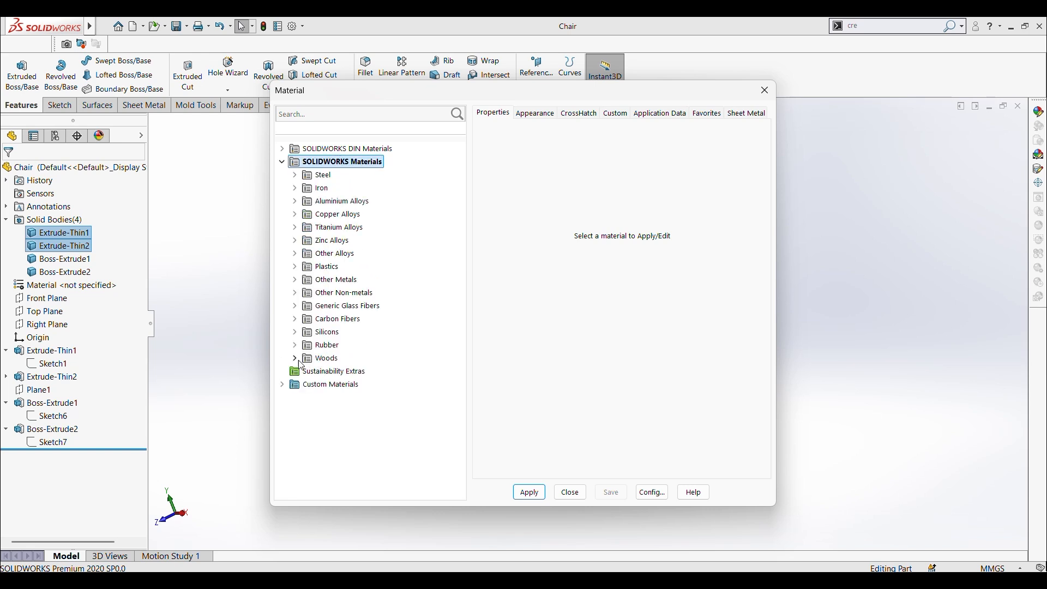
double_click(304, 363)
left_click(337, 373)
left_click(333, 385)
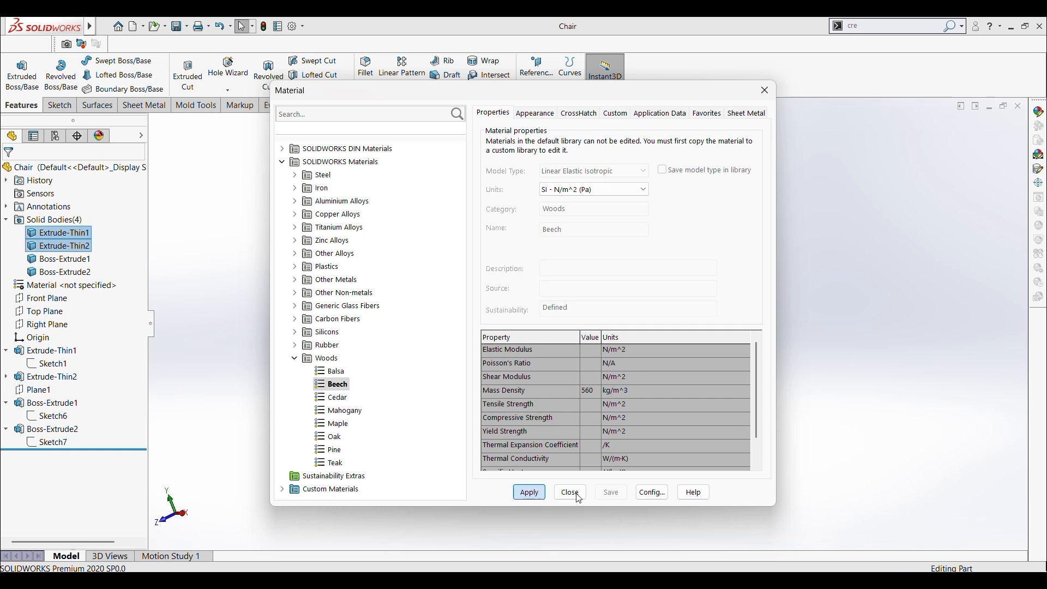
left_click(570, 493)
Step: Open material editing for the seat cushion and backrest cushion bodies together
mouse_move(667, 388)
middle_mouse_down()
mouse_move(519, 480)
mouse_move(671, 390)
mouse_move(582, 419)
mouse_move(664, 391)
middle_mouse_up()
scroll(578, 358, "down", 4)
middle_click_drag(561, 331, 594, 278)
scroll(563, 343, "up", 5)
left_click(65, 247)
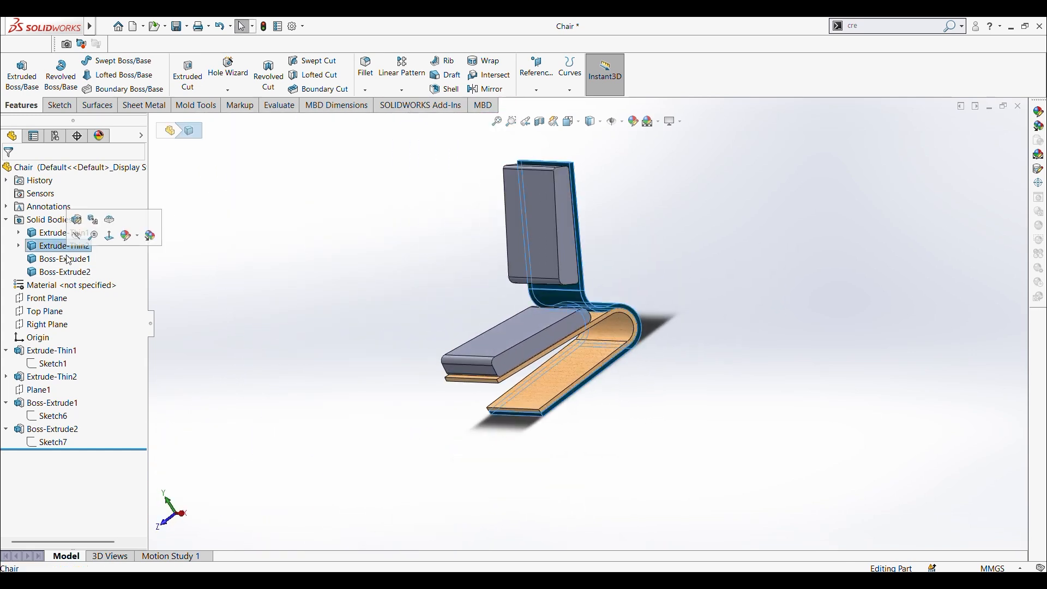
left_click(65, 259)
right_click(60, 270)
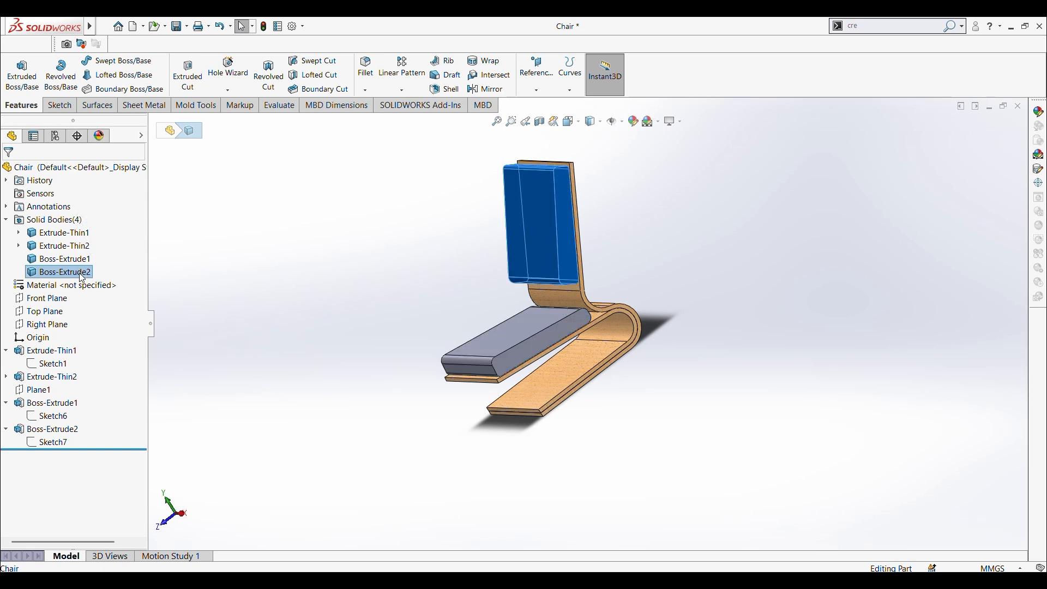
left_click(59, 259)
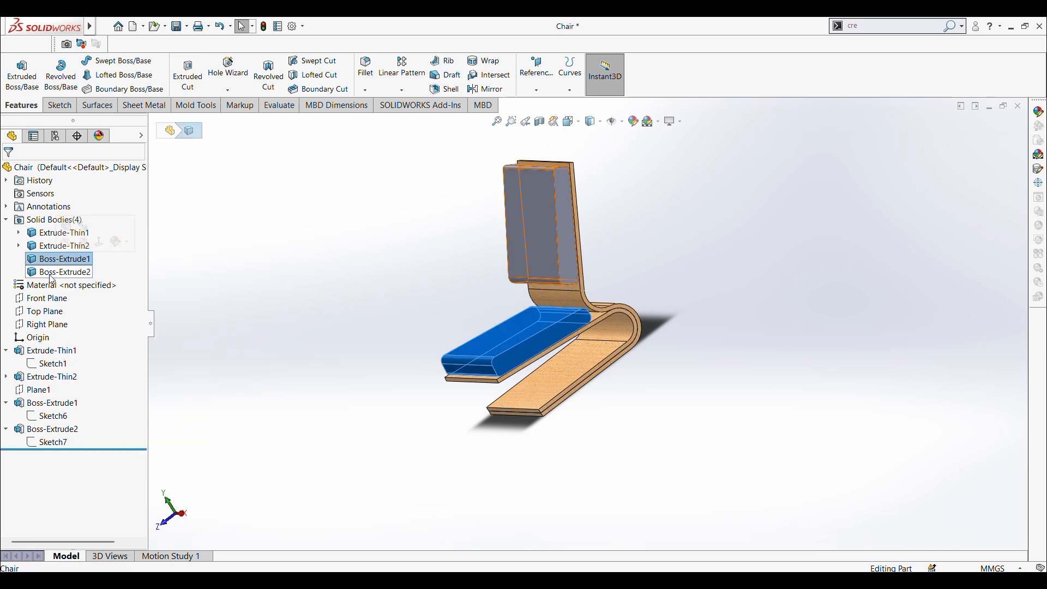
left_click(55, 273)
left_click(55, 259)
left_click(54, 272, "ctrl")
right_click(51, 277)
mouse_move(120, 308)
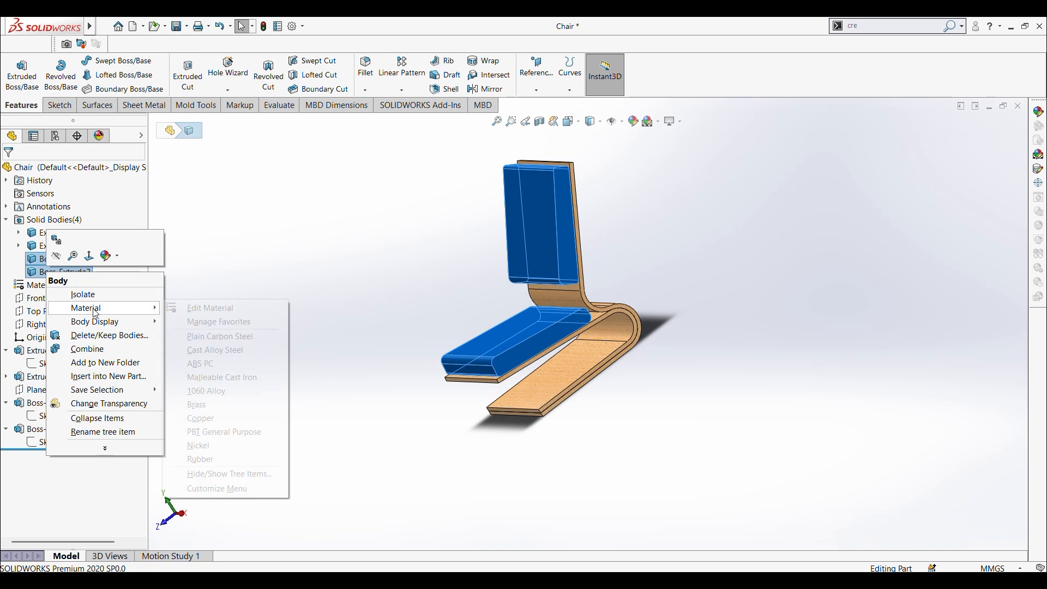
left_click(212, 310)
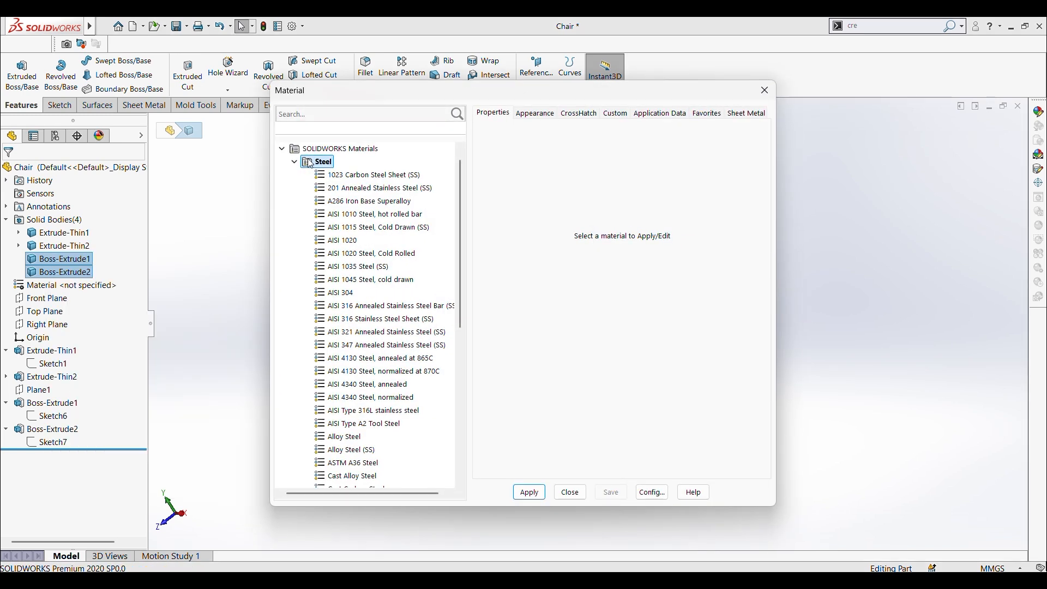
Step: Apply Natural Rubber from the Rubber category of SOLIDWORKS Materials to both cushion bodies
left_click(295, 163)
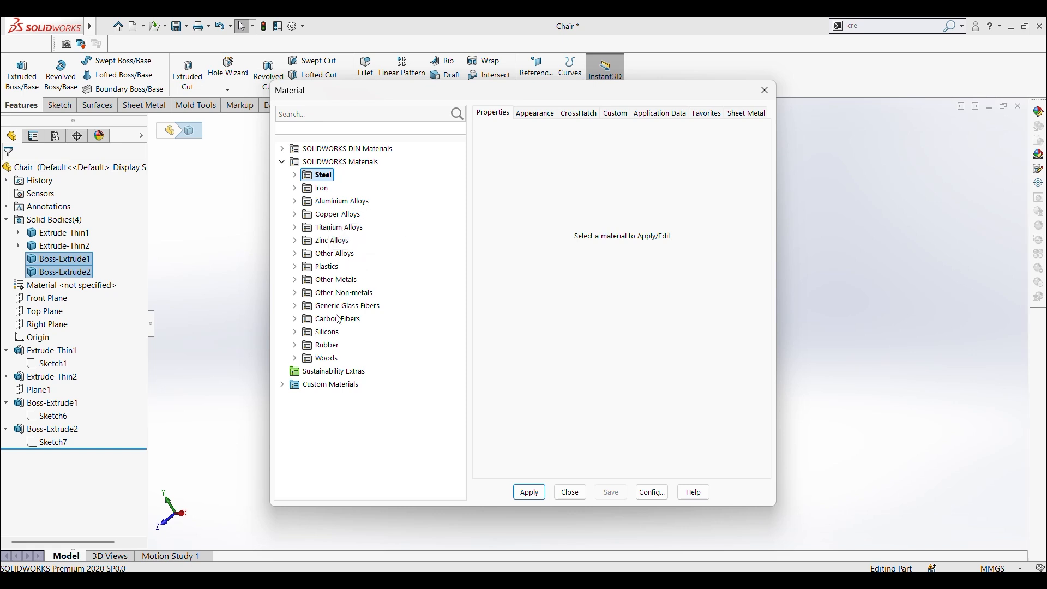
double_click(300, 334)
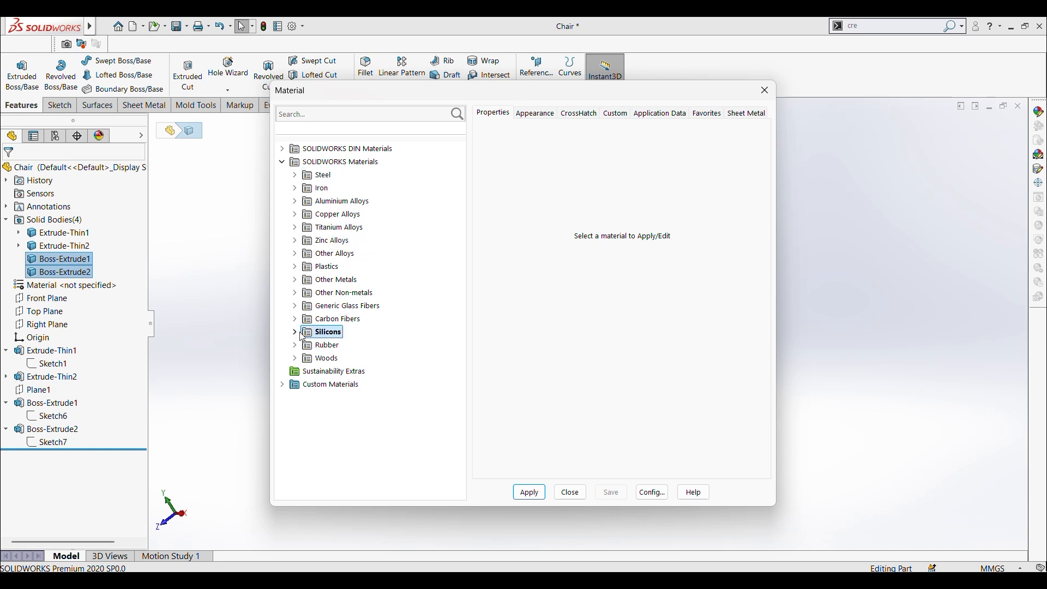
double_click(302, 337)
double_click(305, 348)
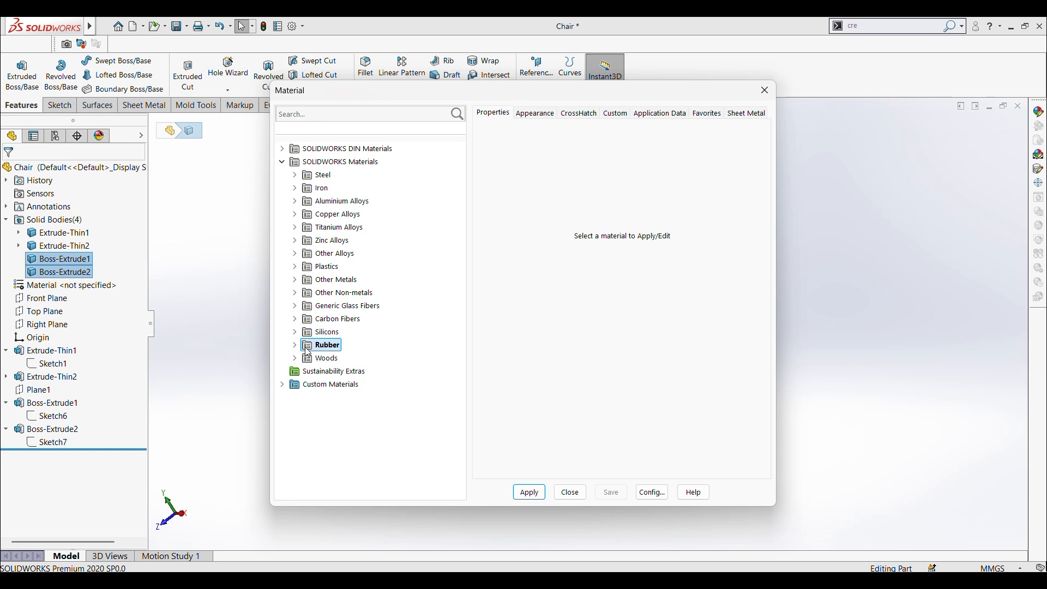
scroll(358, 434, "down", 1)
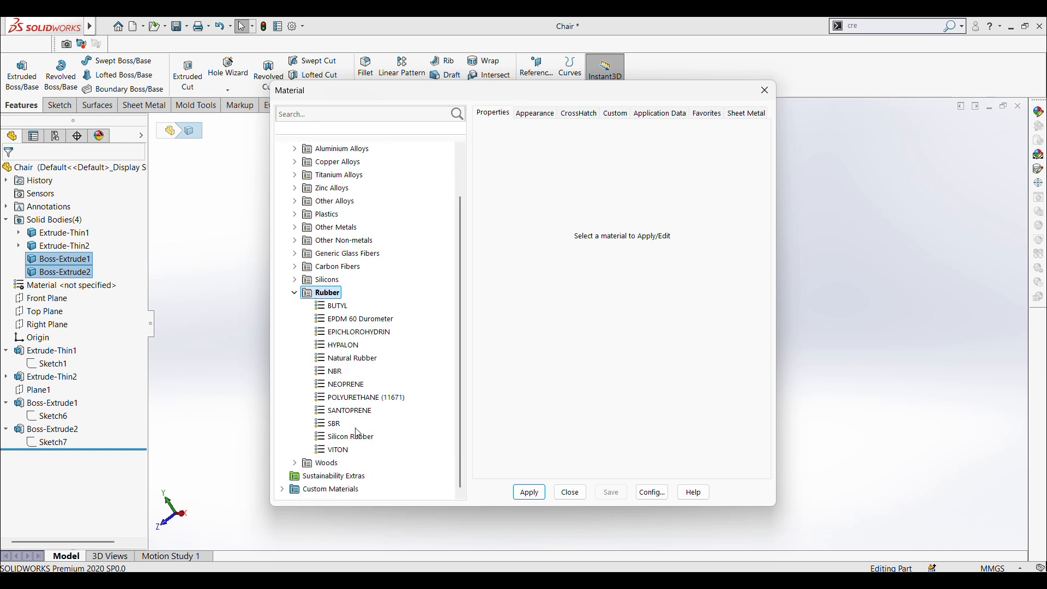
left_click(345, 412)
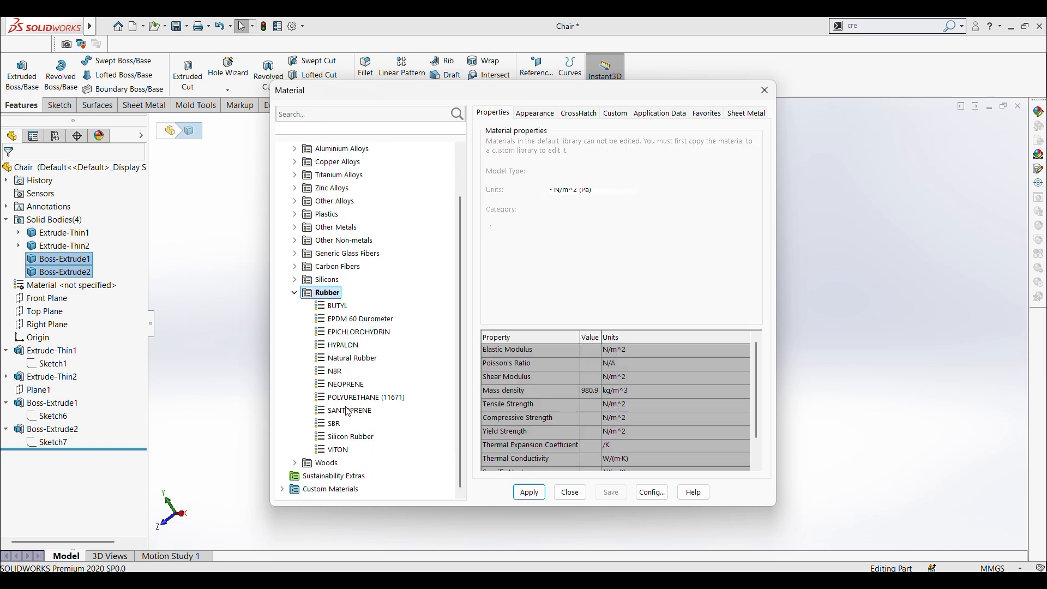
left_click(352, 359)
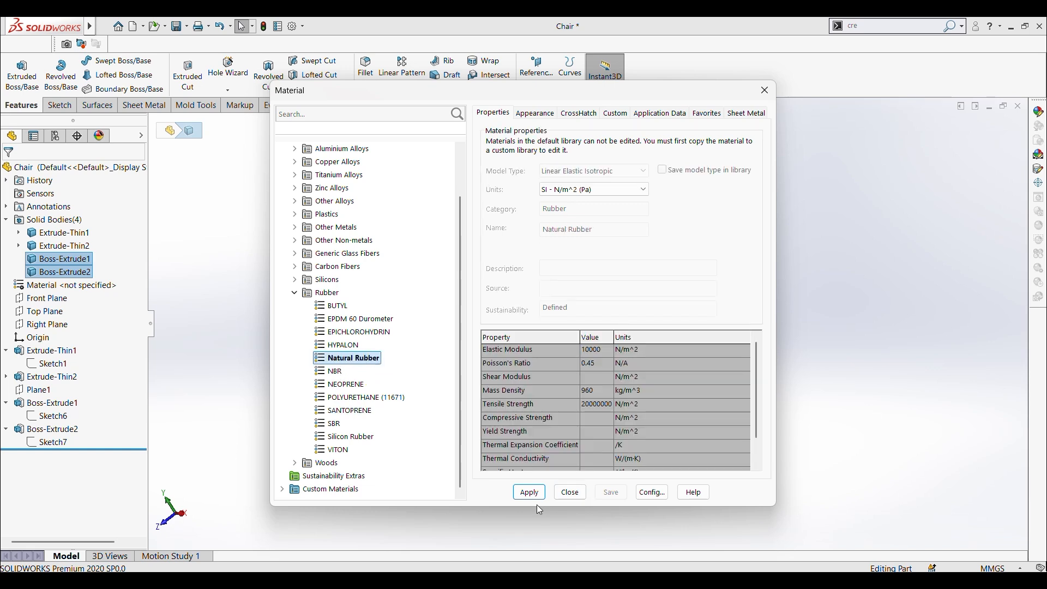
left_click(529, 493)
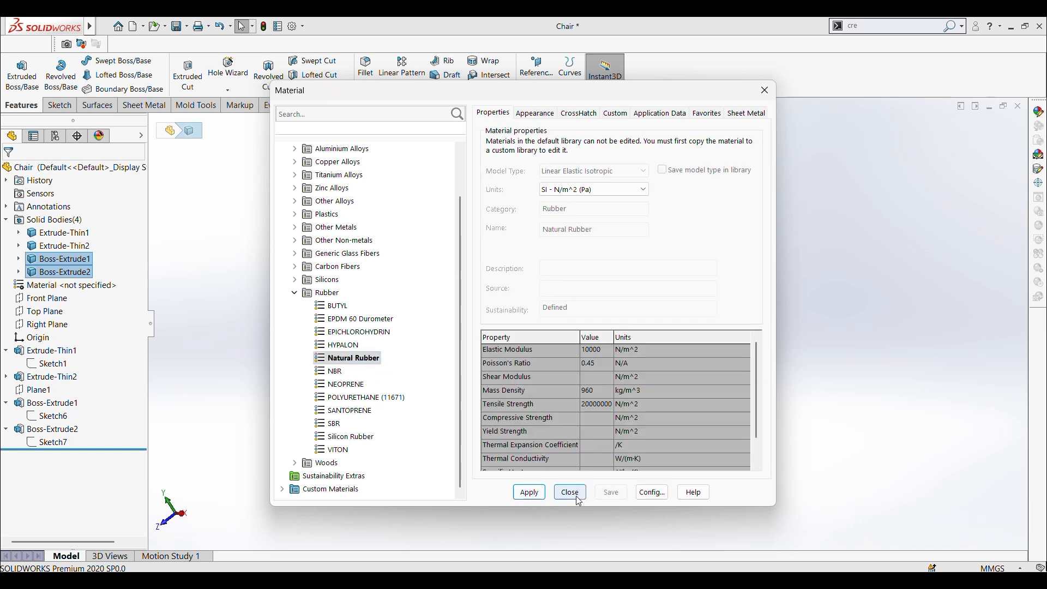
Step: Uncover the chair behind the material dialog and try BUTYL and EPDM 60 Durometer on both cushion bodies
left_click_drag(604, 96, 960, 101)
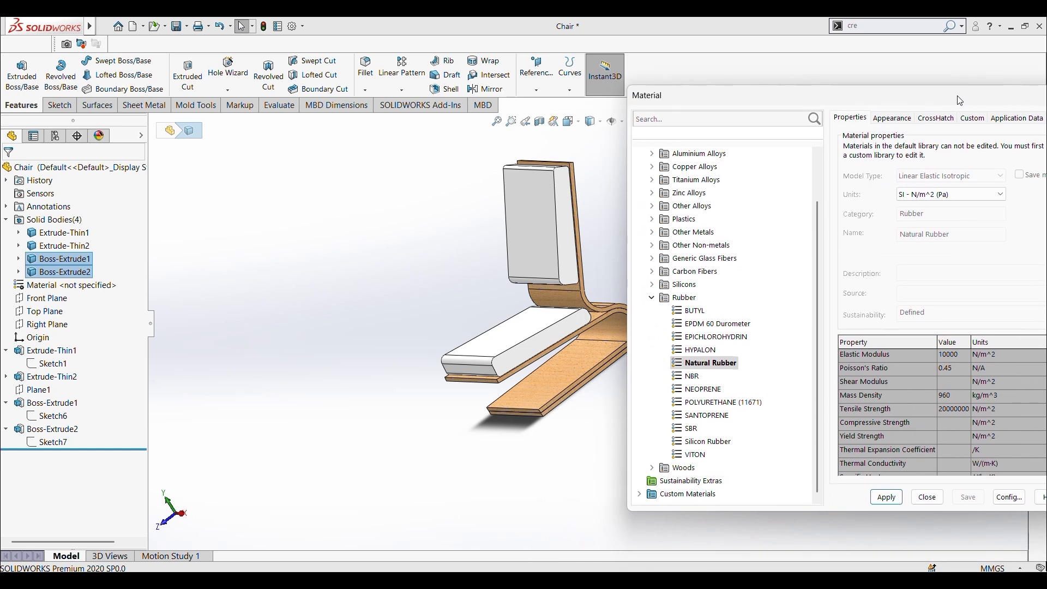
left_click_drag(818, 98, 184, 121)
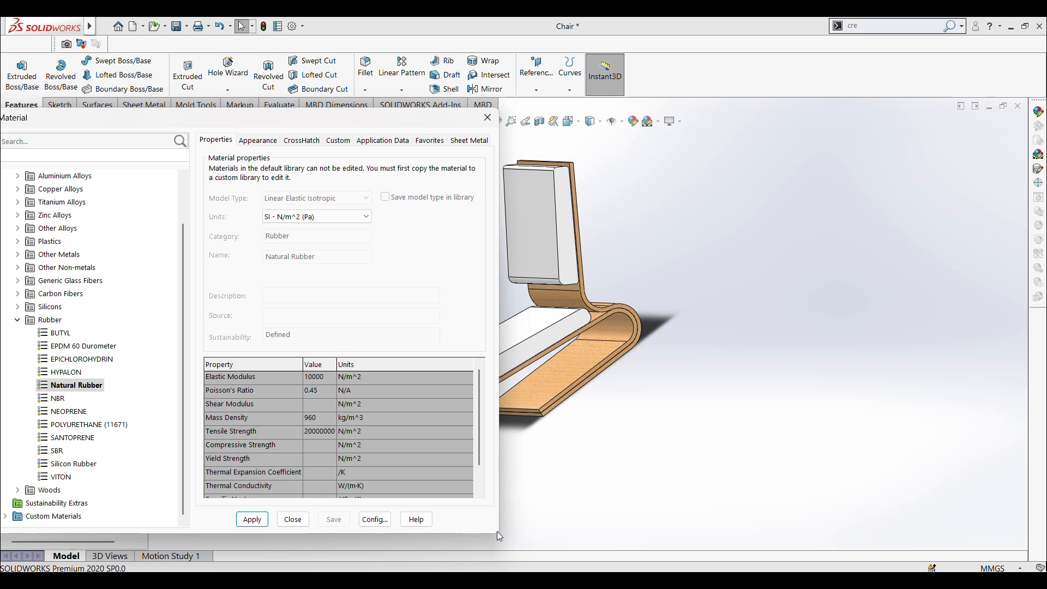
left_click_drag(385, 121, 959, 164)
left_click(686, 366)
left_click(828, 554)
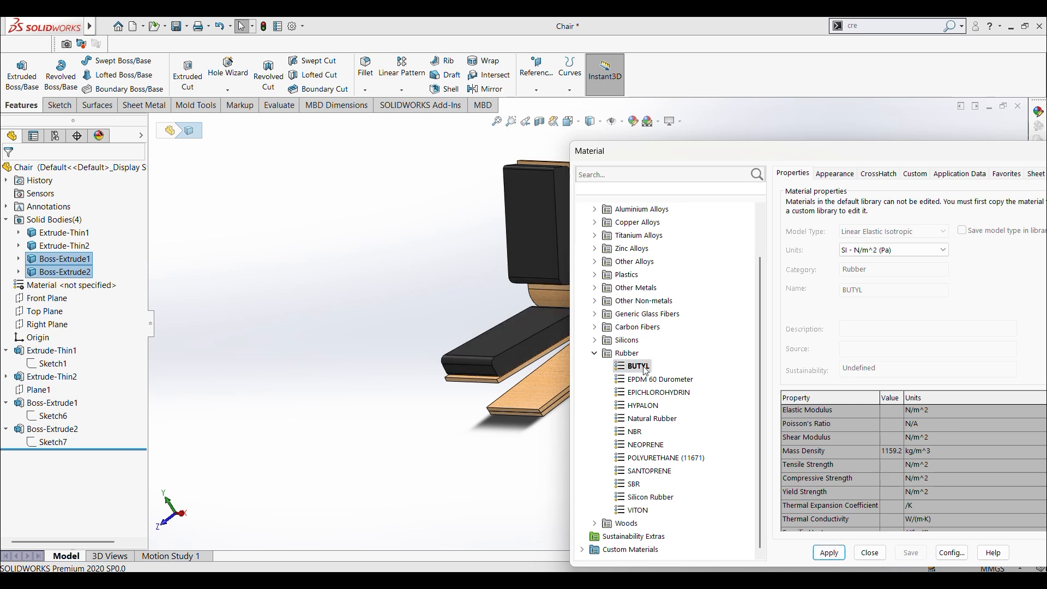
left_click(650, 380)
left_click(829, 552)
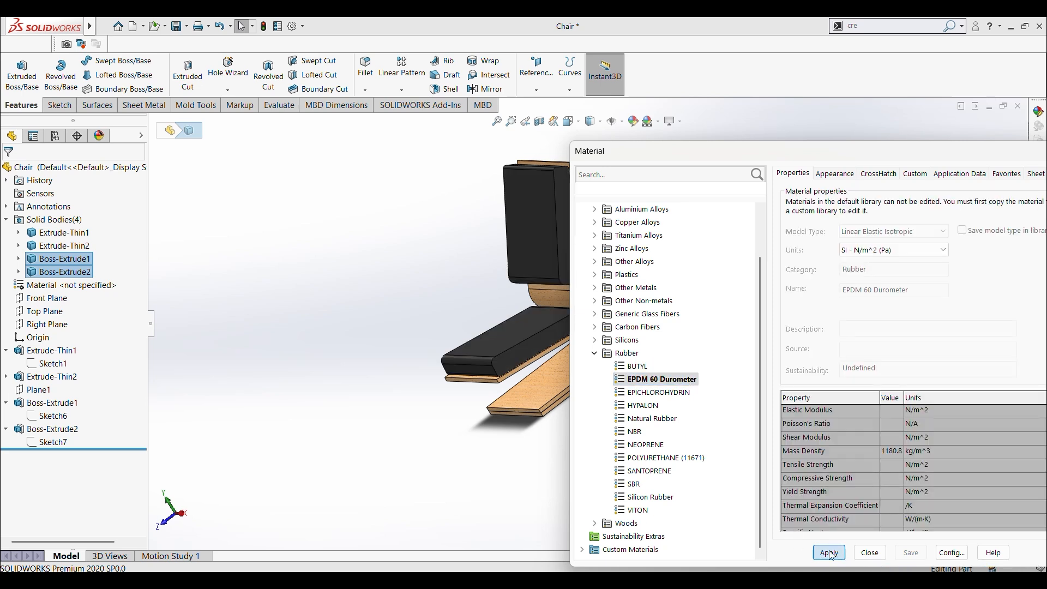
Step: Try EPICHLOROHYDRIN, HYPALON and Natural Rubber one after another on both cushion bodies
left_click(658, 393)
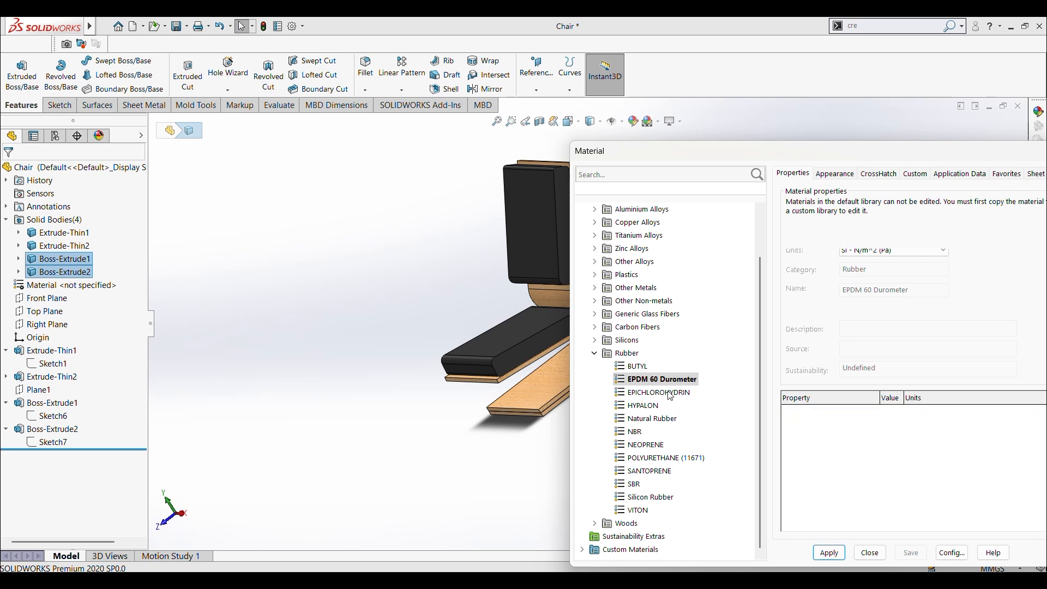
left_click(828, 553)
left_click(643, 405)
left_click(830, 553)
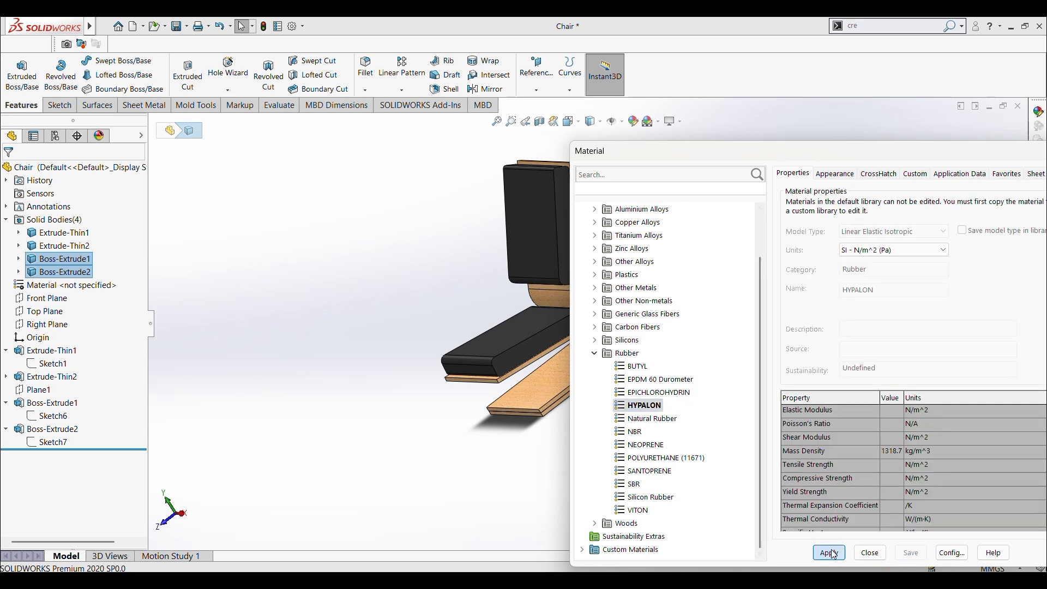
left_click(649, 419)
left_click(829, 553)
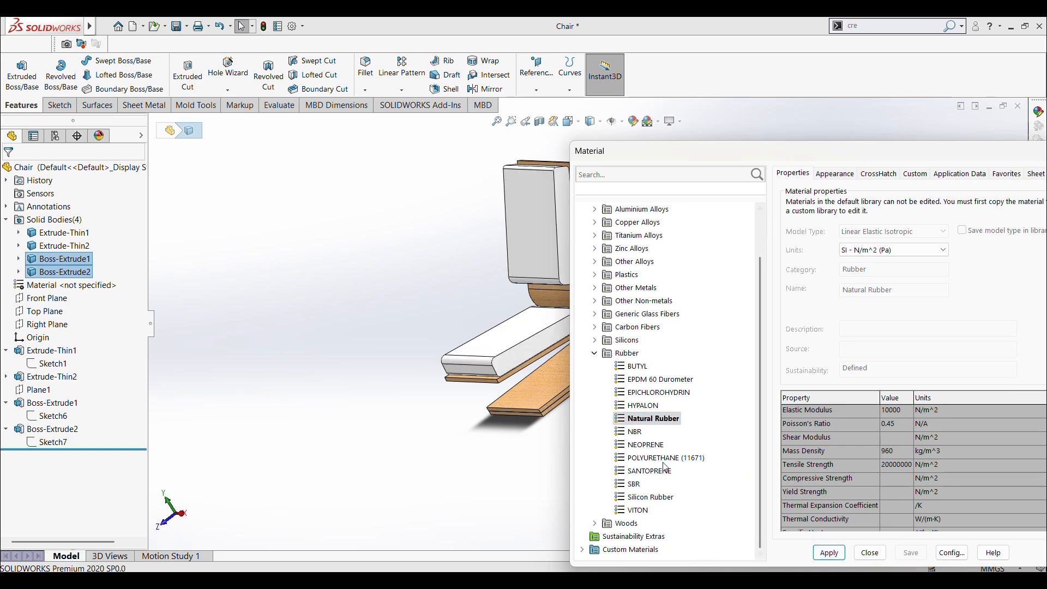
Step: Try NBR, NEOPRENE and POLYURETHANE (11671) one after another on both cushion bodies
left_click(636, 432)
left_click(830, 553)
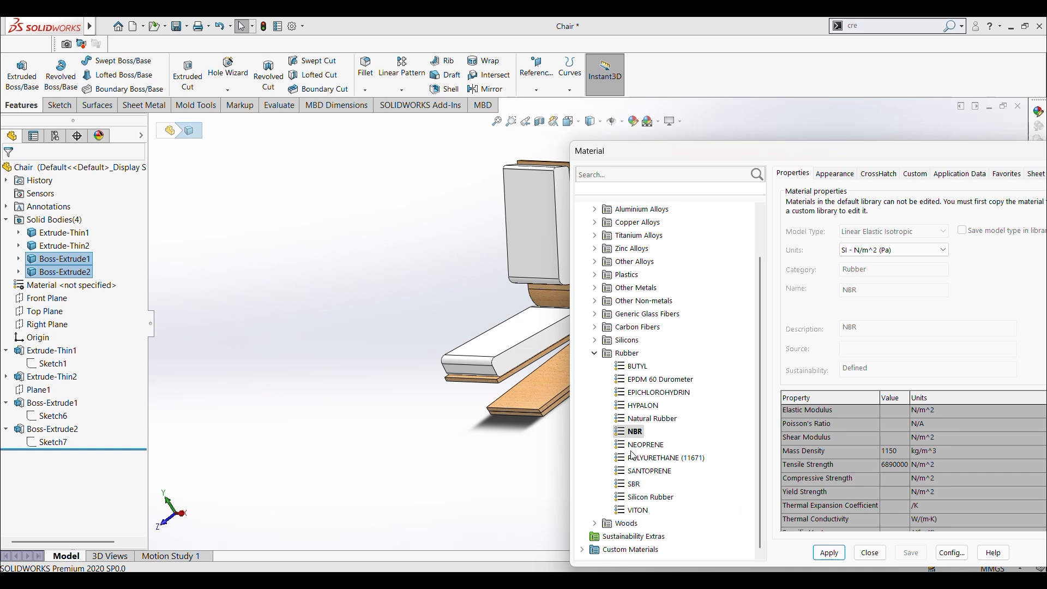
left_click(634, 449)
left_click(827, 554)
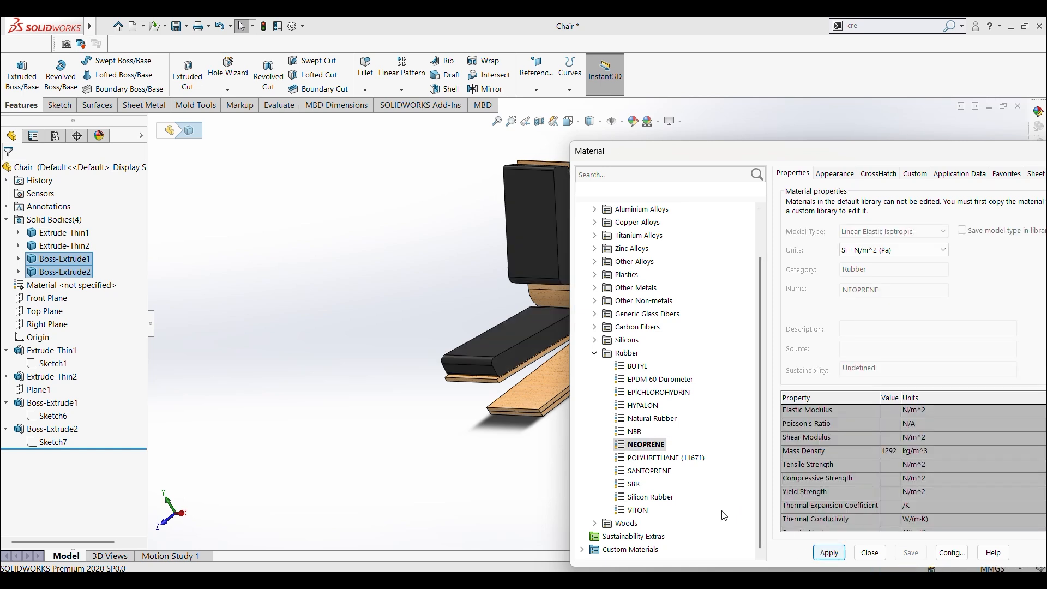
left_click(634, 458)
left_click(828, 552)
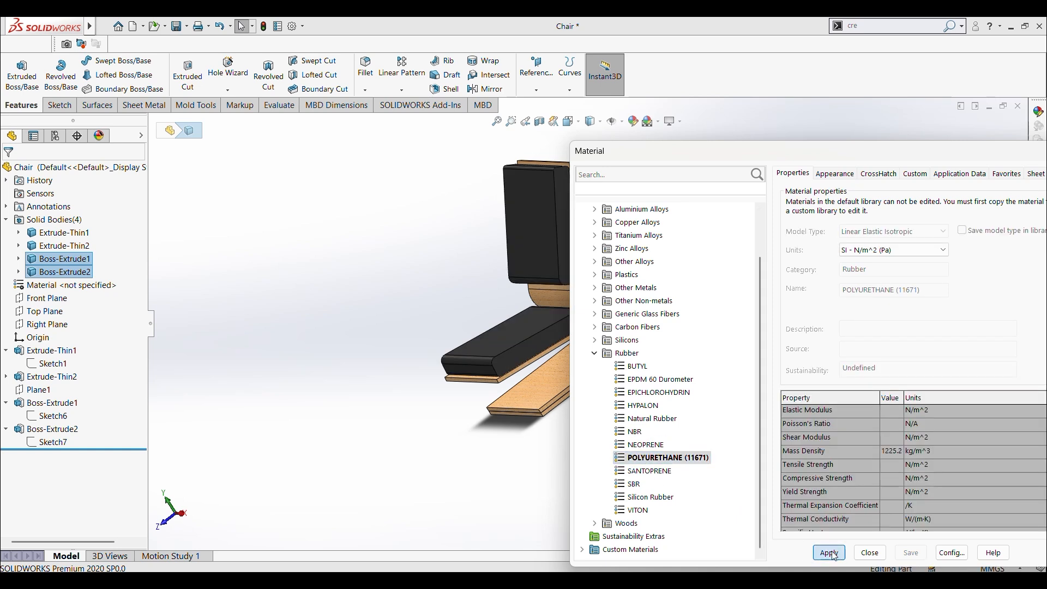
Step: Try SANTOPRENE, SBR, Silicon Rubber and VITON one after another on both cushion bodies
left_click(649, 470)
left_click(827, 552)
left_click(641, 484)
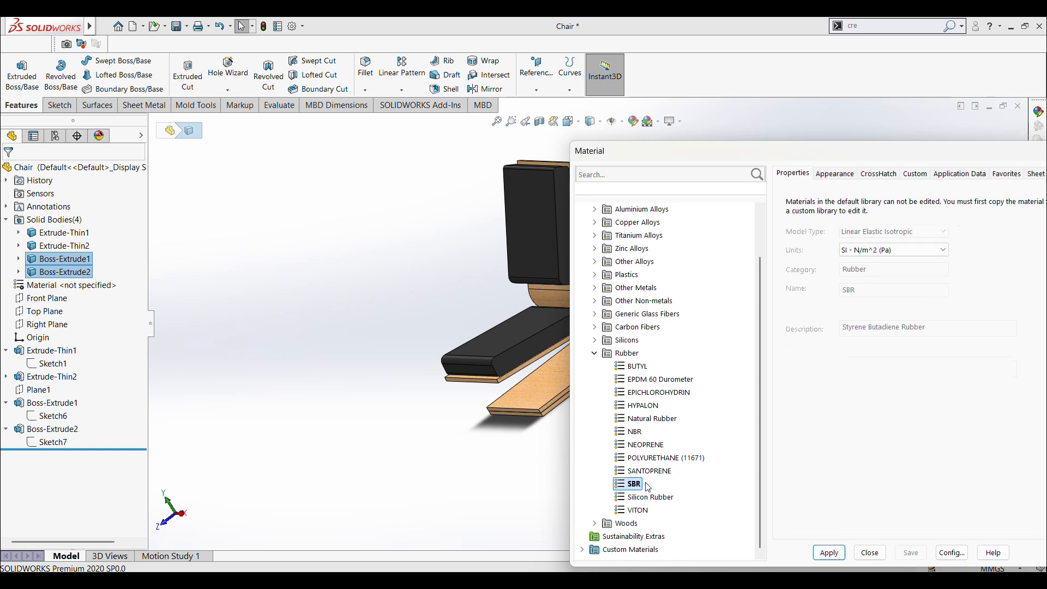
left_click(828, 555)
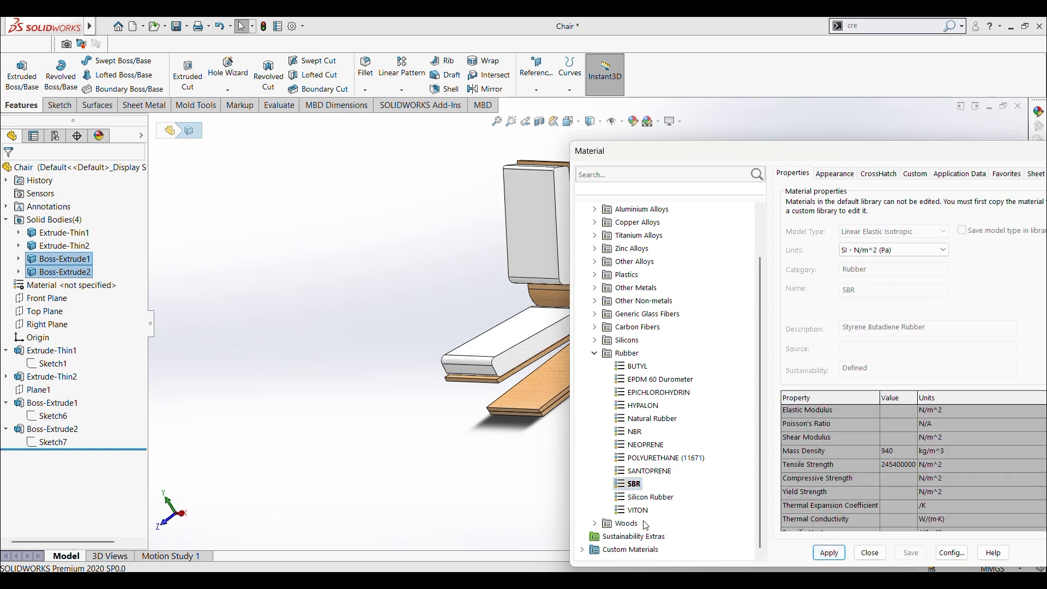
left_click(638, 497)
left_click(828, 553)
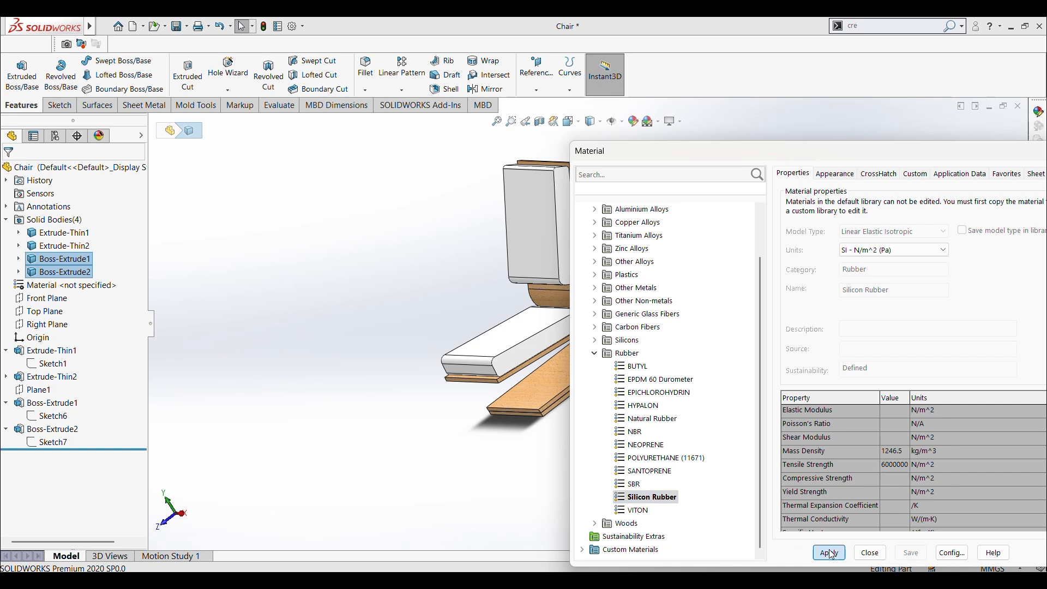
left_click(634, 510)
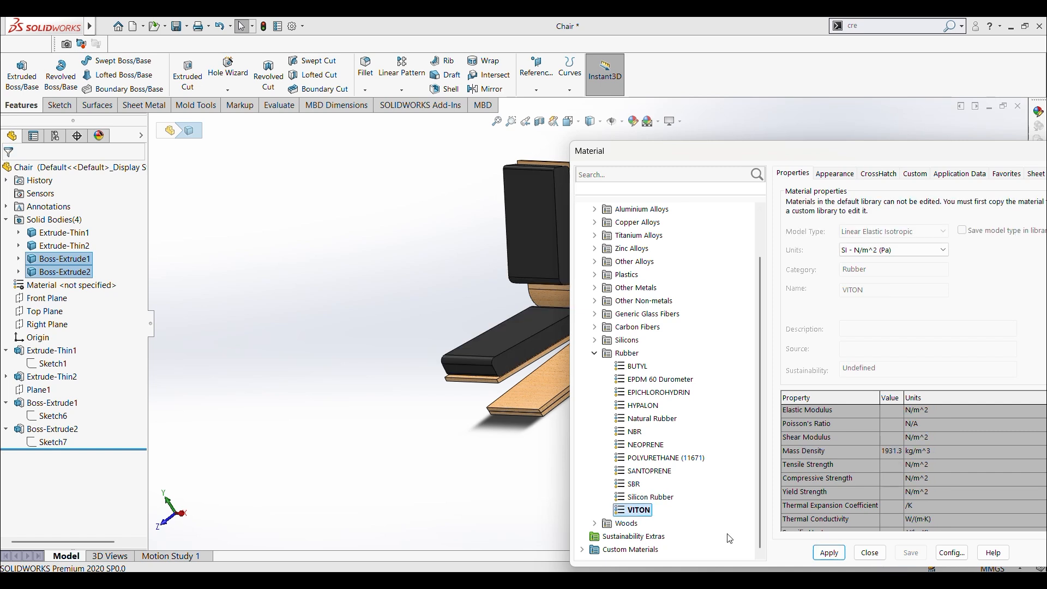
left_click(822, 558)
Step: Apply Silicon from the Silicons category to both cushion bodies and close material editing
scroll(645, 304, "up", 2)
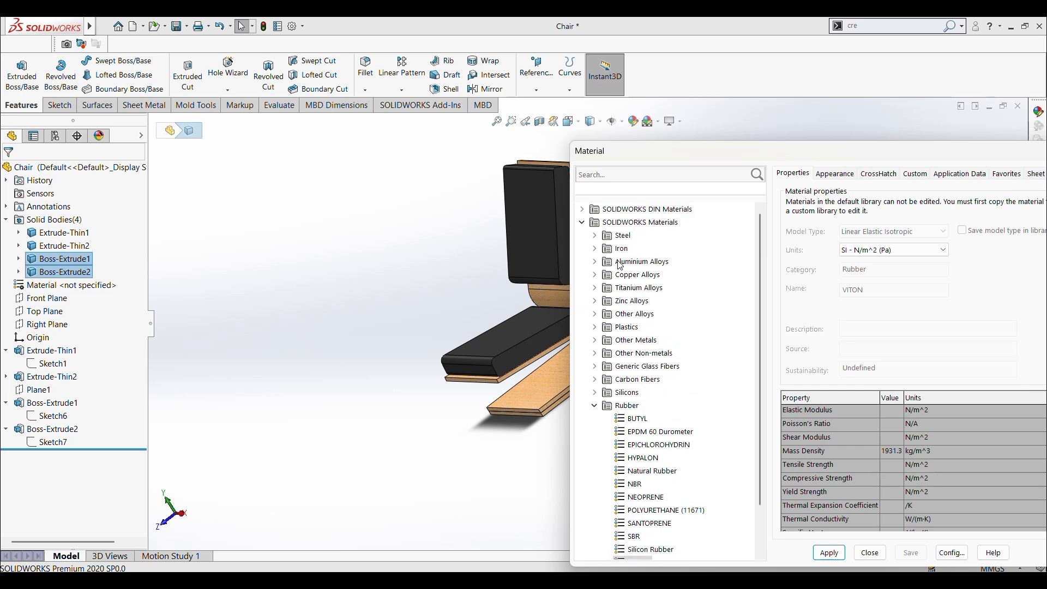
double_click(604, 394)
left_click(632, 405)
left_click(830, 552)
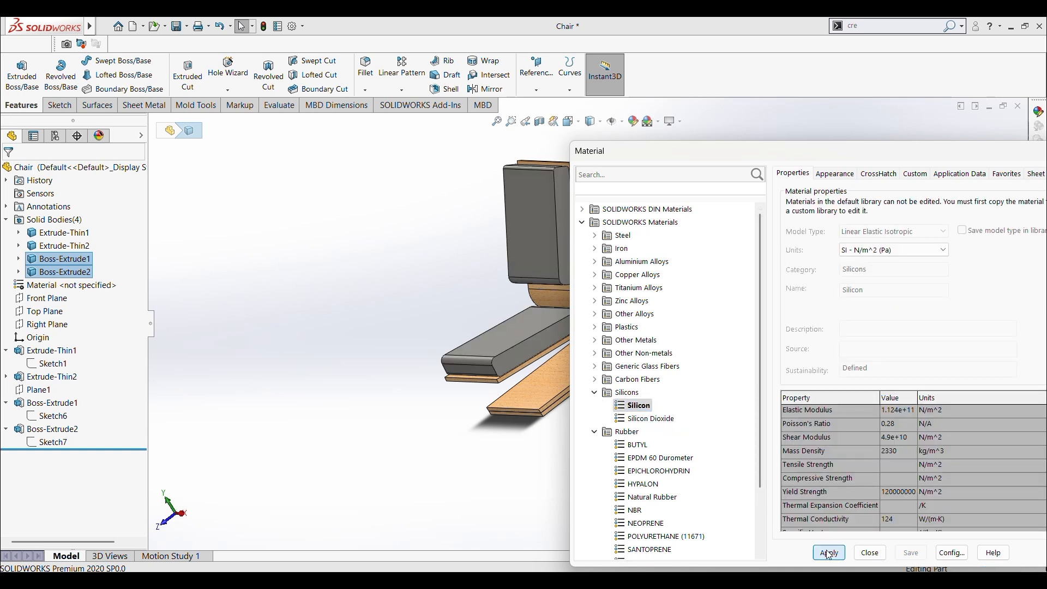
left_click_drag(680, 156, 347, 131)
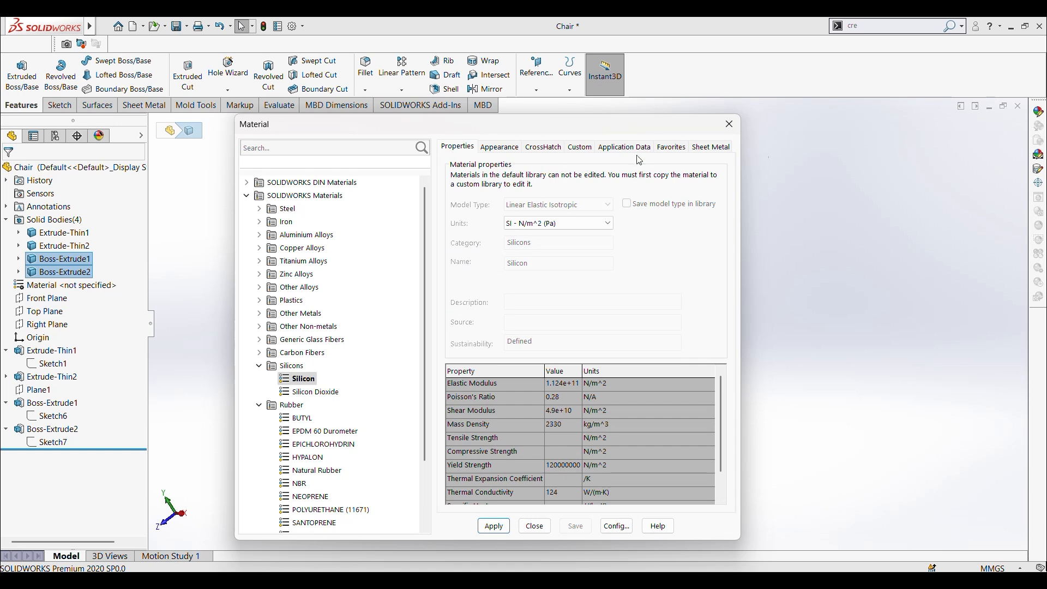
left_click(730, 124)
Step: Set the appearance color of the whole Chair part to light grey from the standard swatches
middle_click_drag(447, 272, 662, 165)
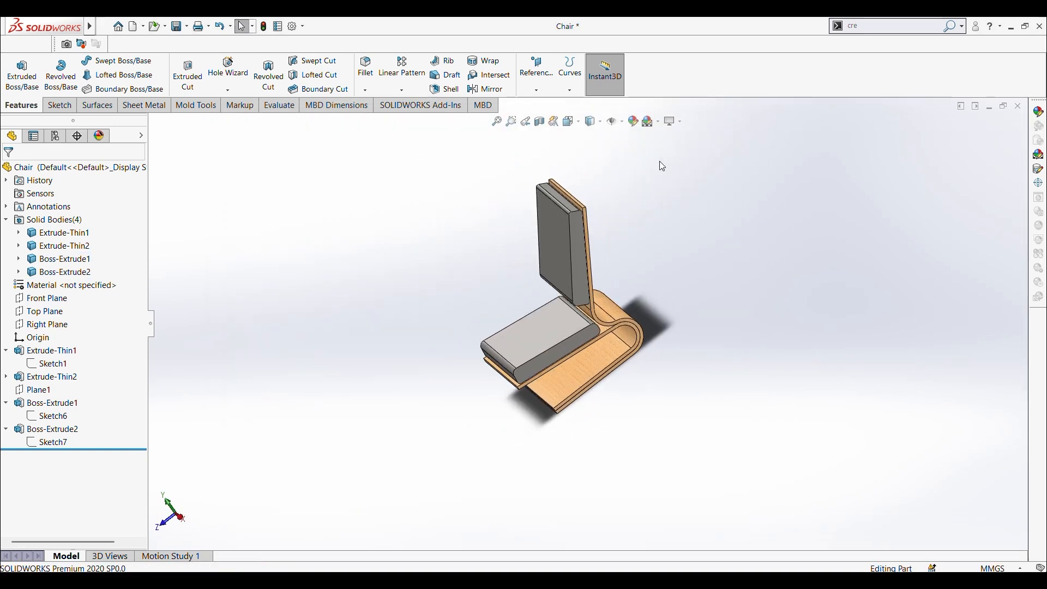
left_click(659, 124)
left_click(631, 126)
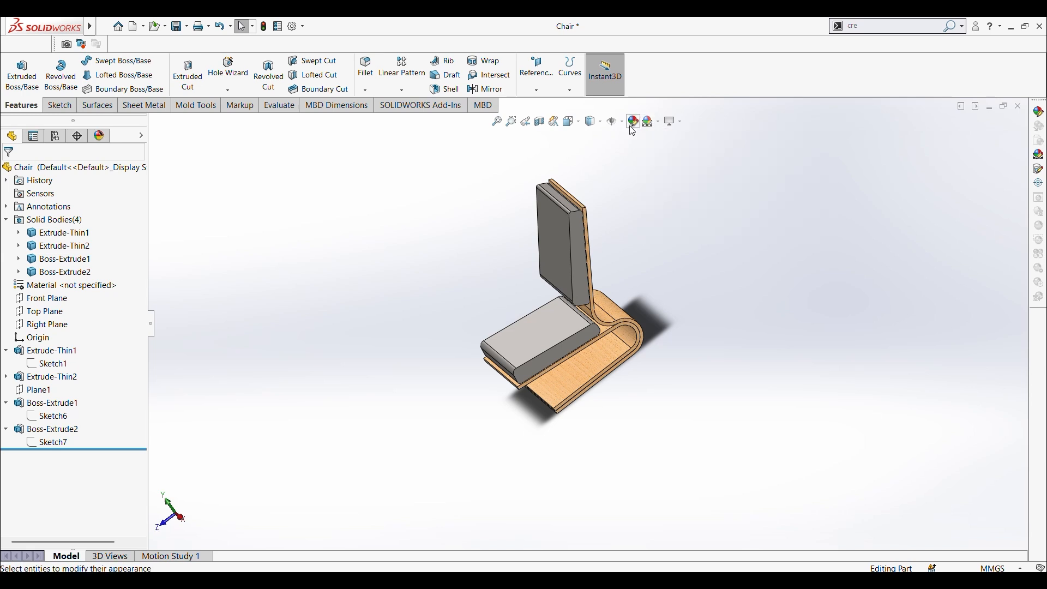
left_click(637, 129)
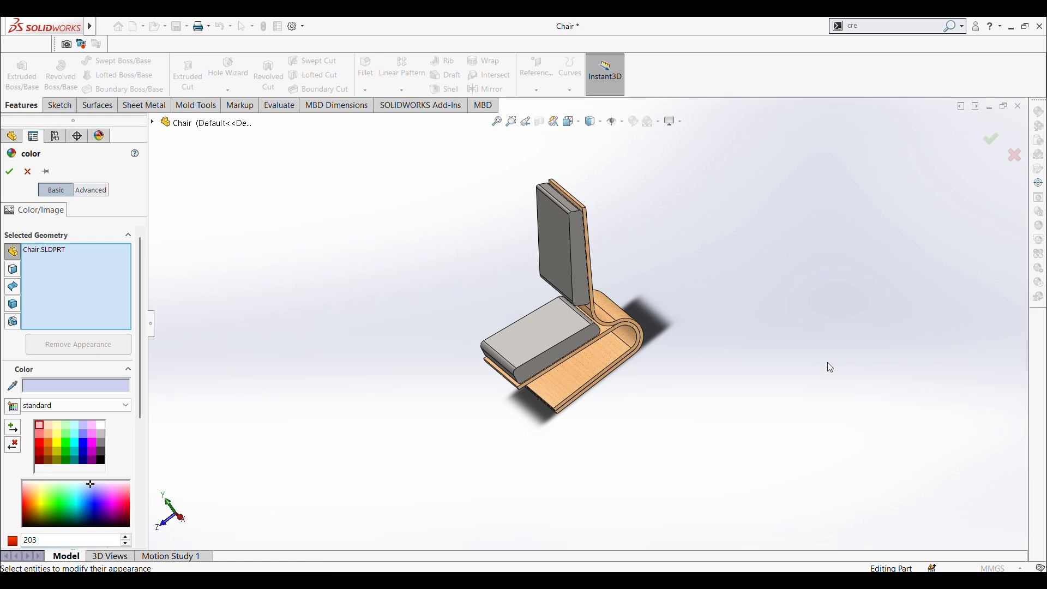
scroll(551, 390, "down", 5)
middle_click_drag(551, 391, 568, 369)
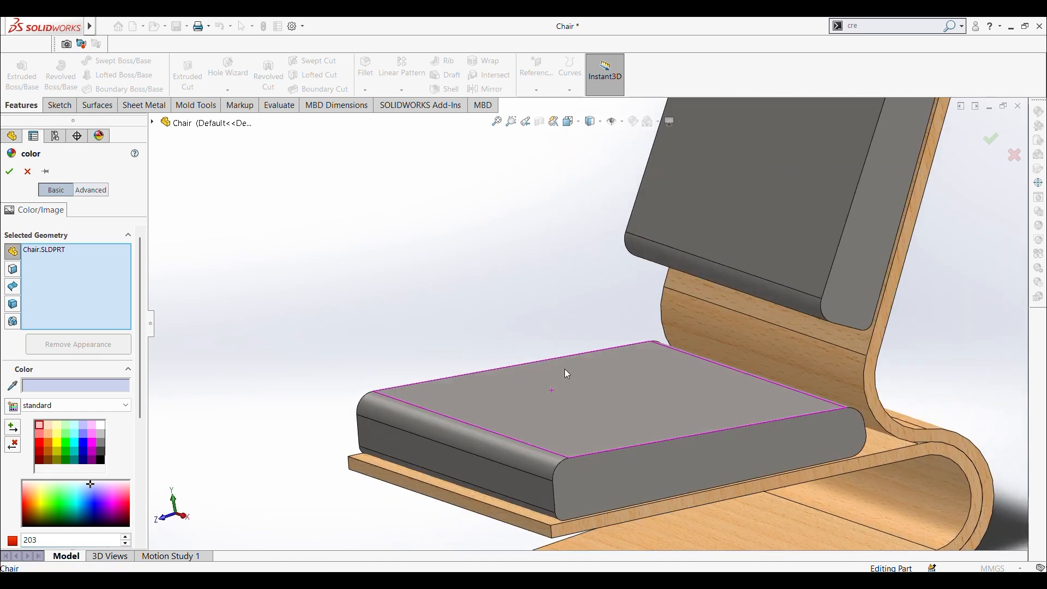
scroll(621, 397, "up", 6)
middle_click_drag(627, 394, 603, 388)
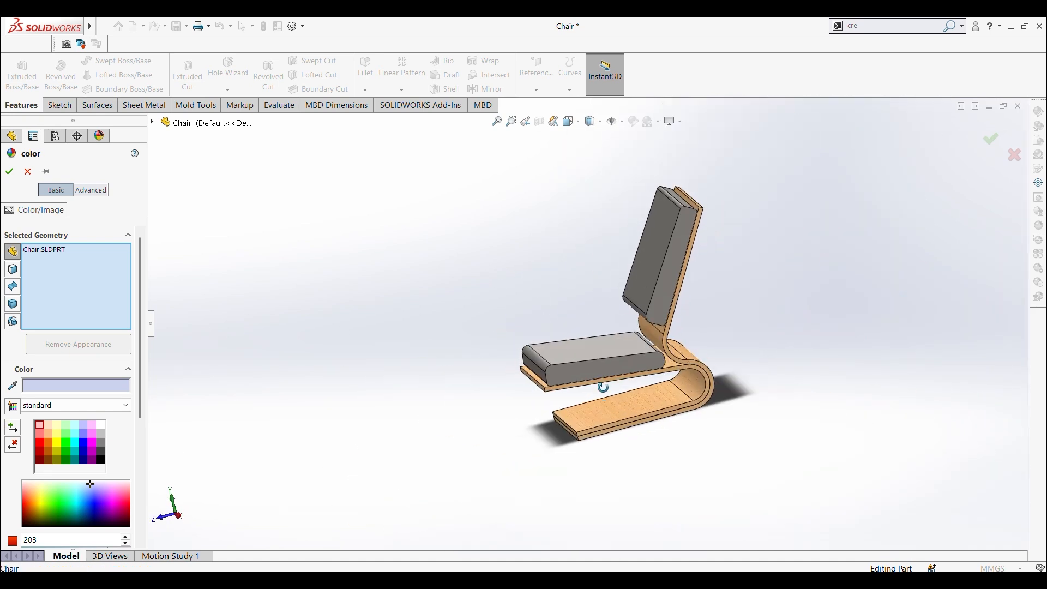
scroll(590, 364, "down", 3)
scroll(590, 364, "down", 2)
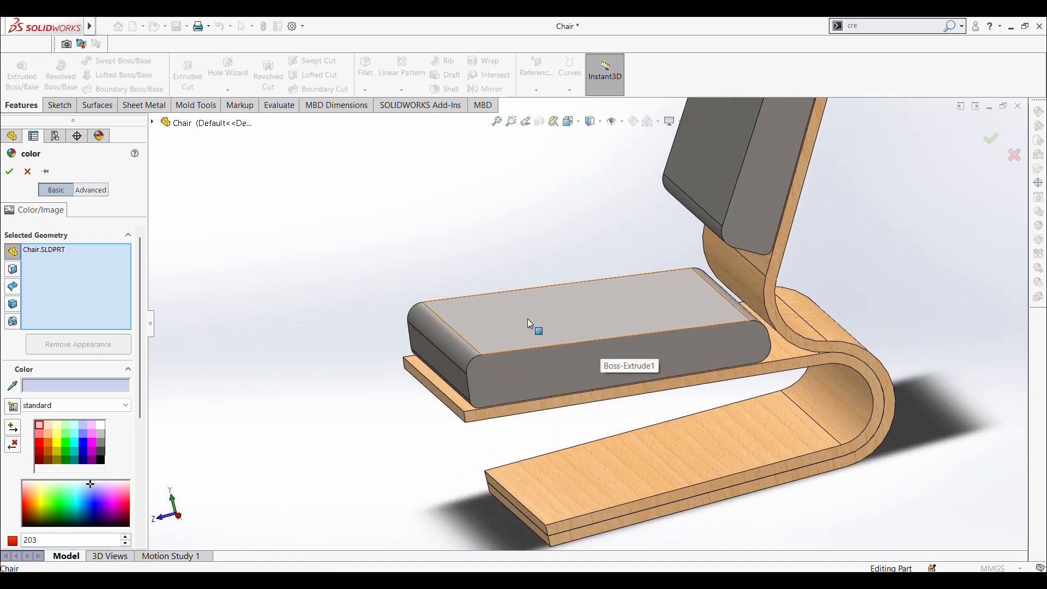
left_click(102, 434)
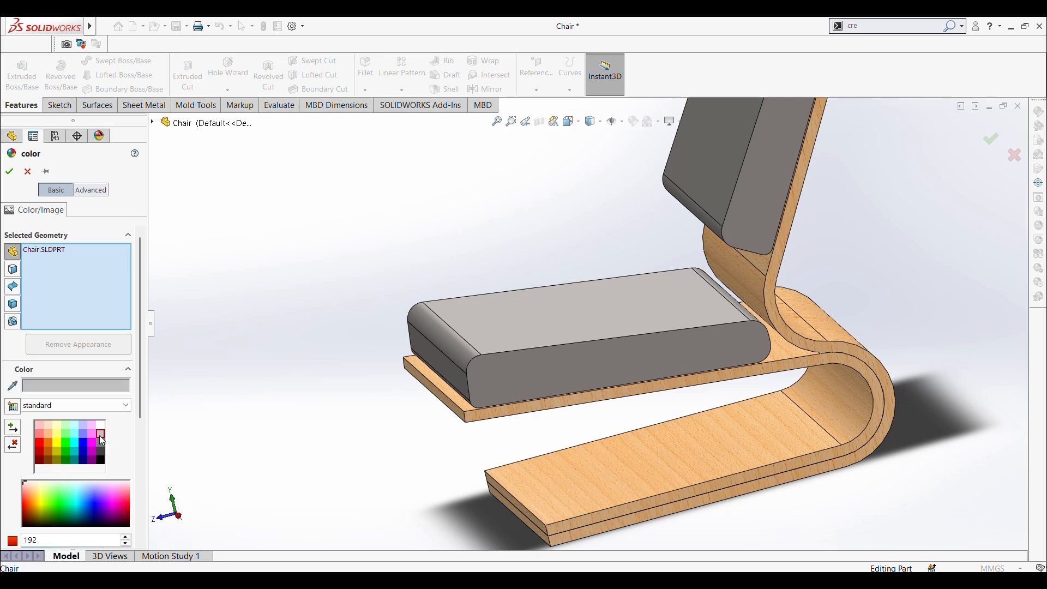
left_click(9, 172)
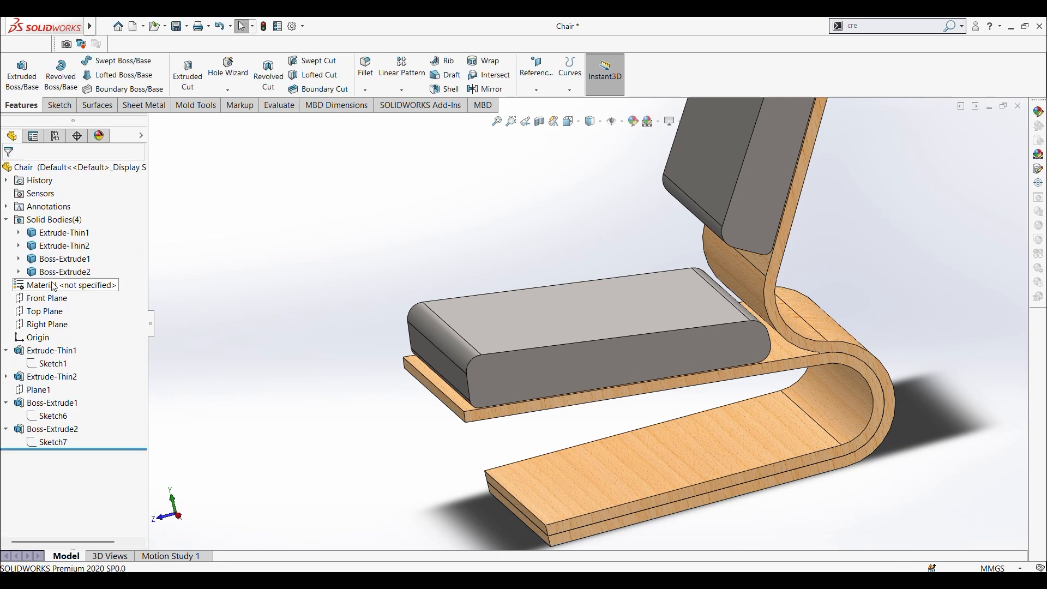
Step: Set the appearance color of both cushion bodies to light peach from the standard swatches and save the part
left_click(59, 260)
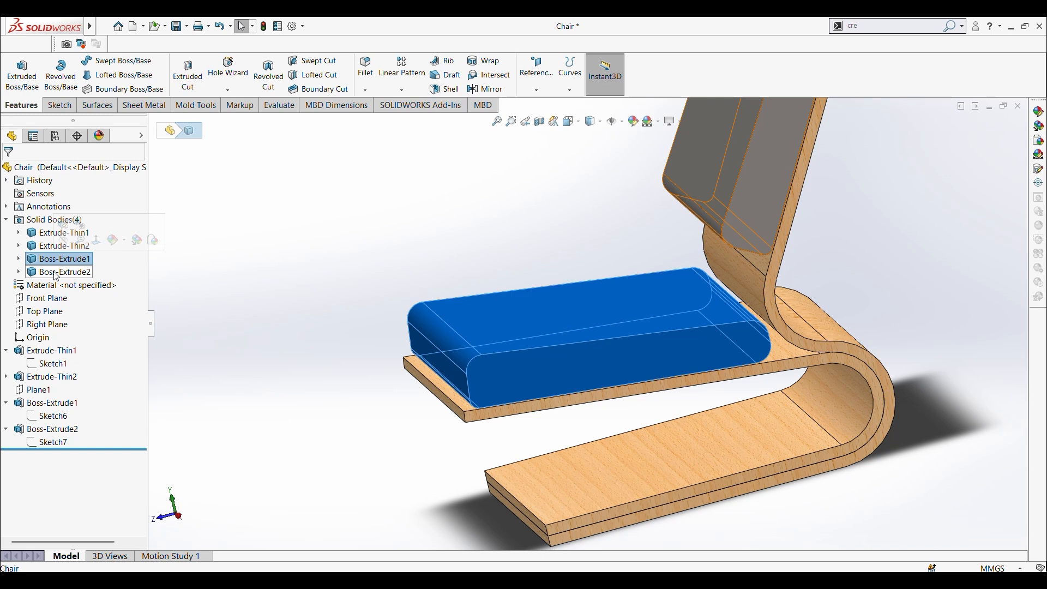
left_click(57, 276)
left_click(59, 259, "ctrl")
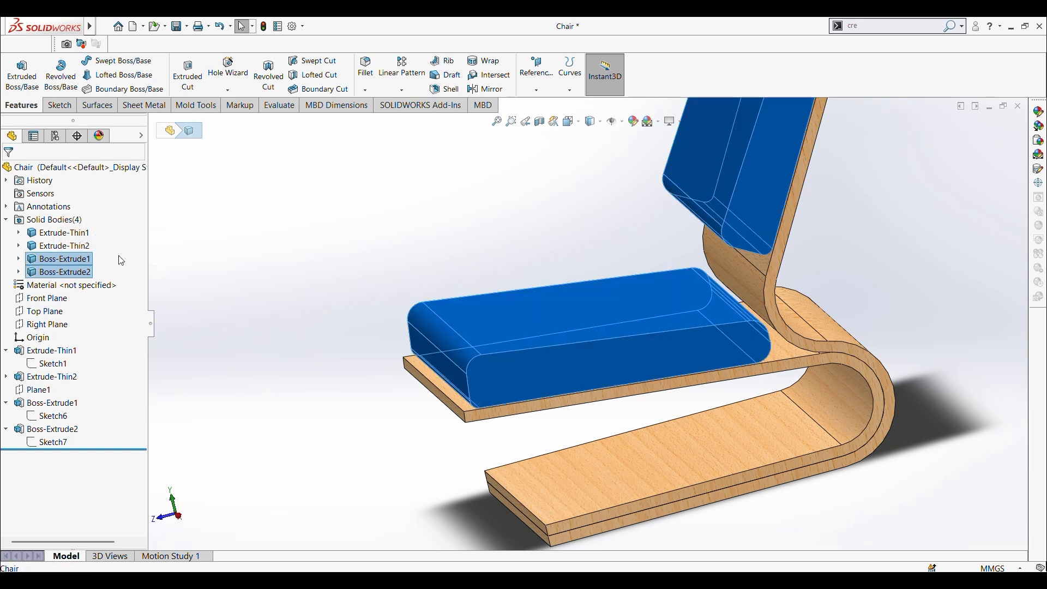
left_click(90, 250)
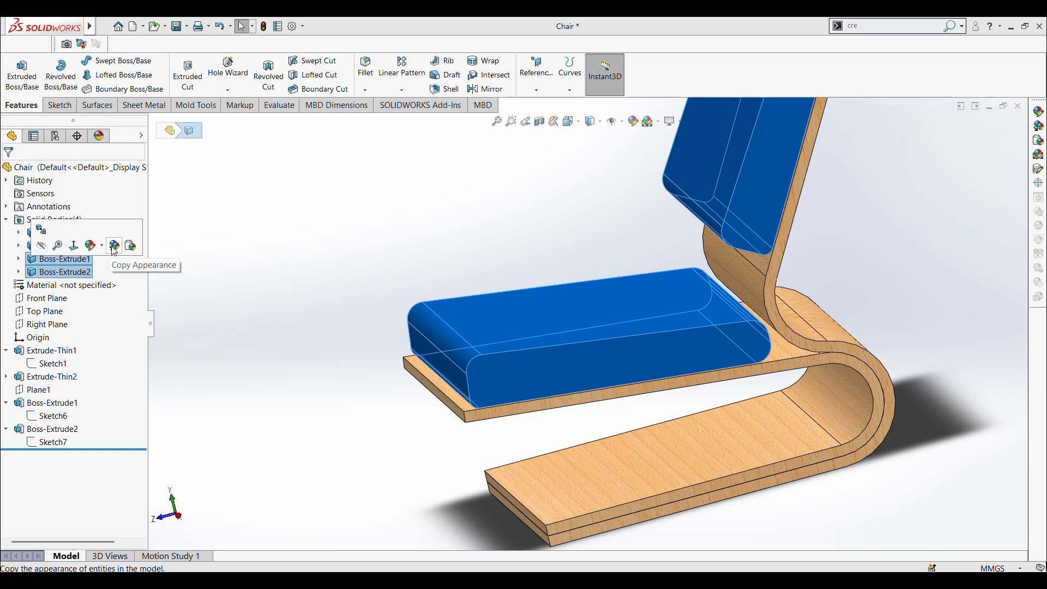
left_click(91, 247)
left_click(100, 273)
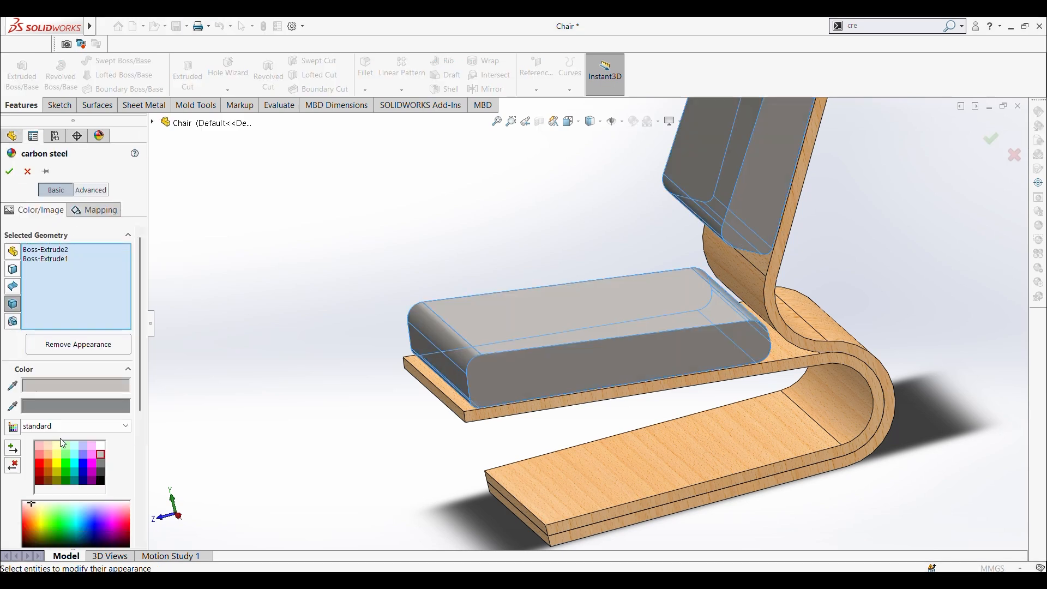
left_click(100, 461)
left_click(100, 454)
left_click(52, 446)
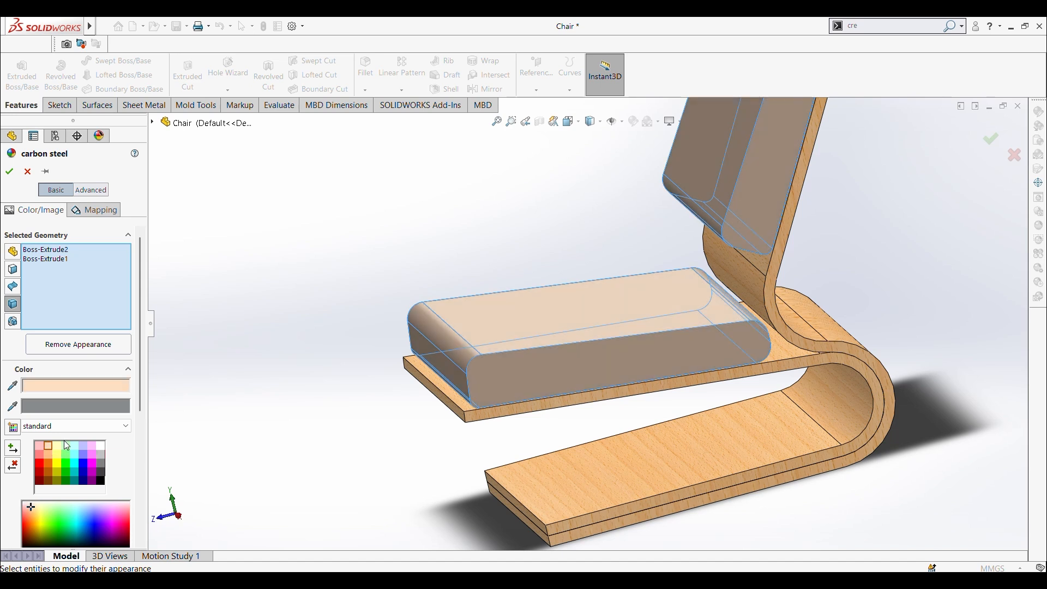
left_click(9, 172)
scroll(379, 314, "up", 4)
mouse_move(378, 314)
middle_mouse_down()
mouse_move(358, 252)
mouse_move(382, 332)
middle_mouse_up()
scroll(383, 332, "up", 2)
key("ctrl+1")
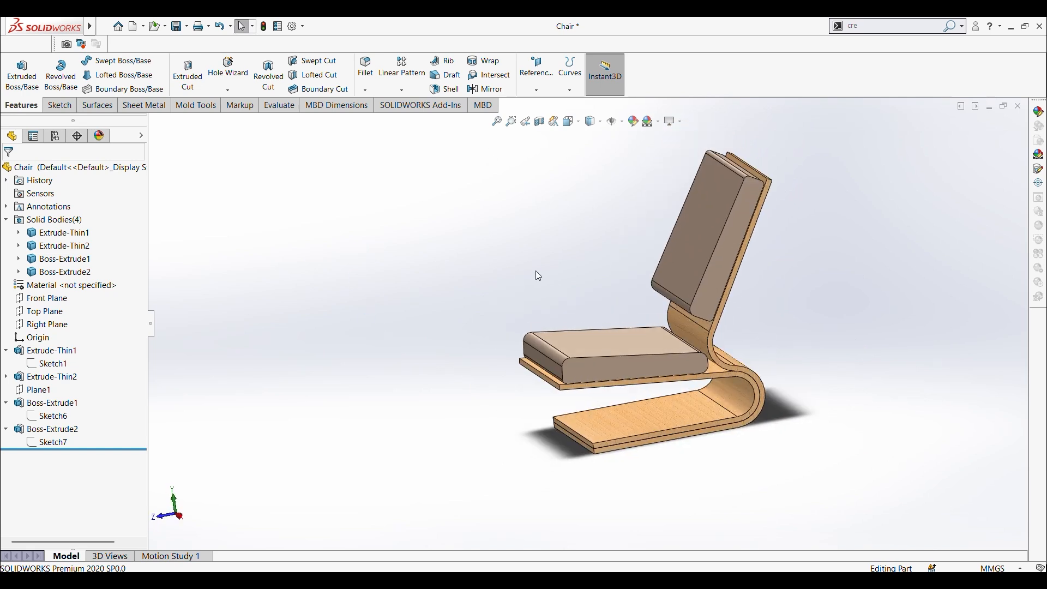
Step: Start a fillet on the short front corner edge of the inner wooden frame's seat board and add its connected edges
middle_click_drag(587, 350, 488, 365)
scroll(601, 365, "down", 2)
middle_click_drag(601, 366, 611, 316)
scroll(519, 369, "down", 3)
scroll(519, 369, "down", 1)
middle_click_drag(479, 352, 496, 379)
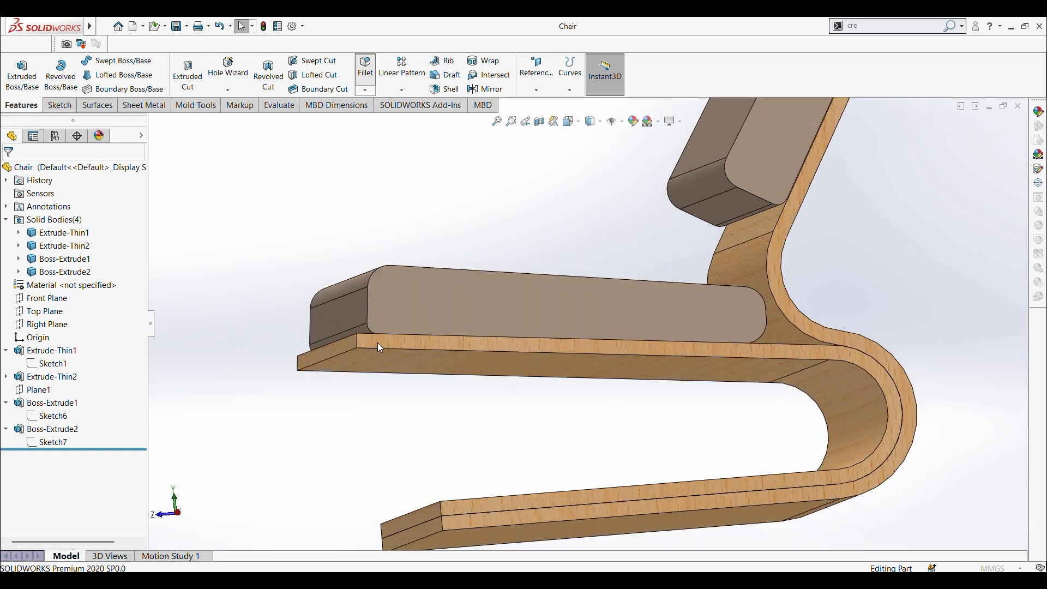
scroll(358, 343, "down", 3)
left_click(392, 336)
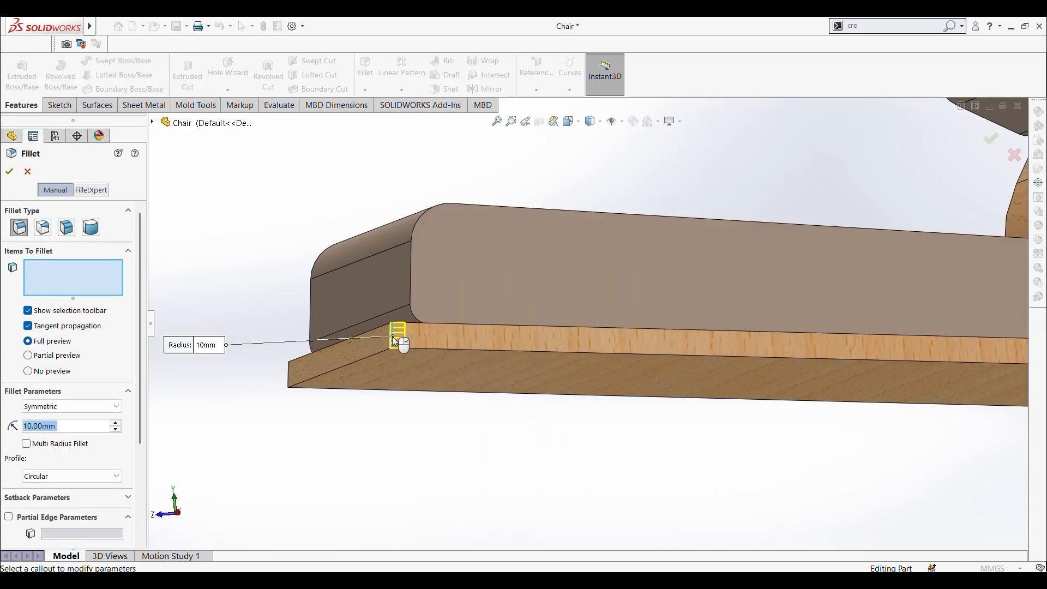
left_click(426, 311)
scroll(484, 407, "up", 3)
middle_click_drag(484, 407, 646, 407)
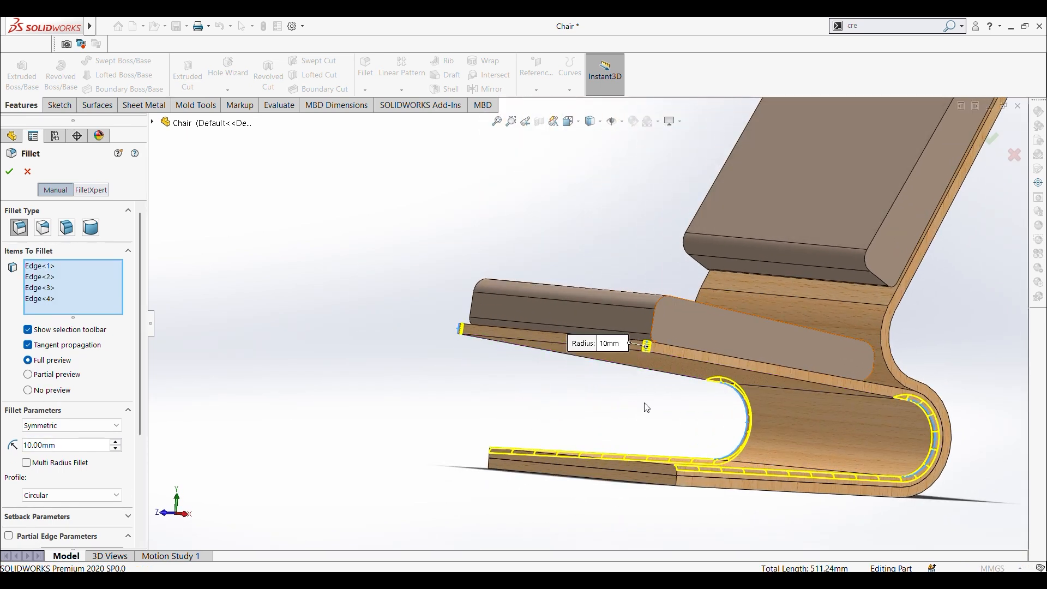
Step: Add the remaining front and side edges of the seat board to the fillet and set its radius to 5 mm
left_click(676, 355)
scroll(683, 374, "down", 2)
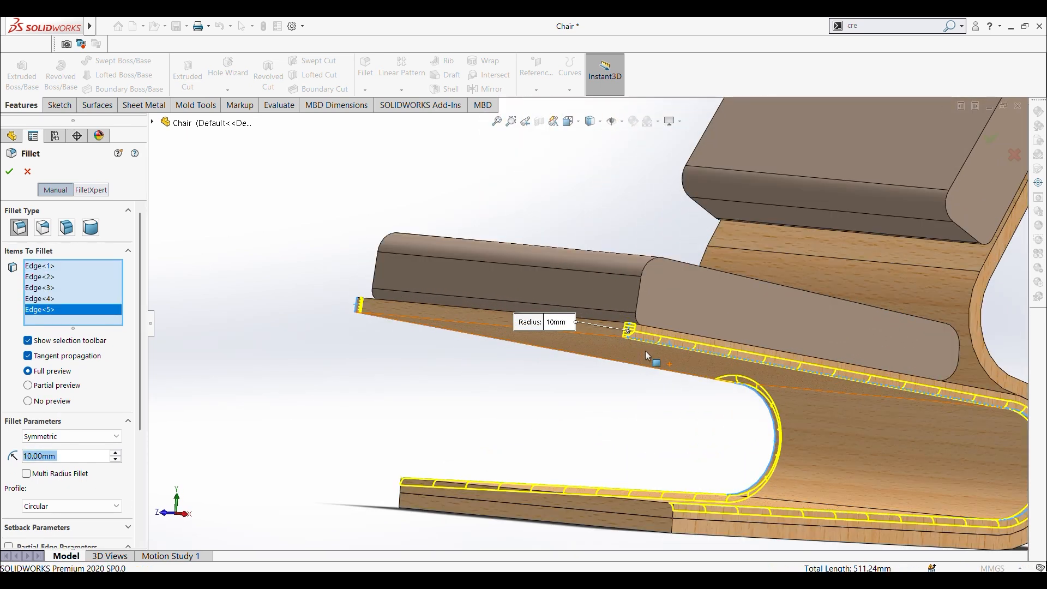
left_click(598, 336)
middle_click_drag(587, 335, 628, 333)
scroll(629, 328, "down", 2)
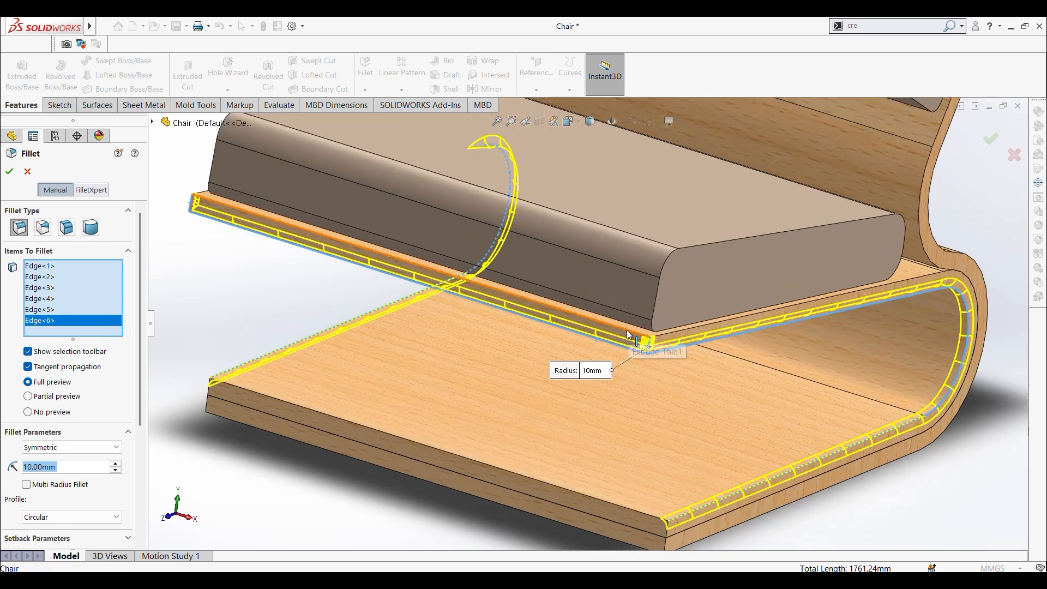
left_click(682, 332)
left_click(681, 330)
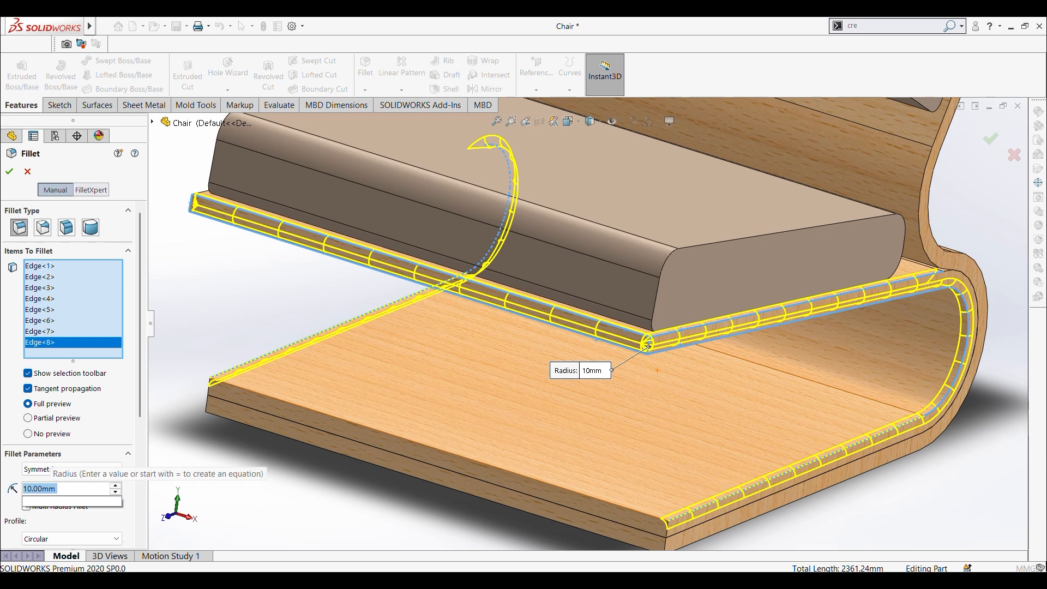
type("5")
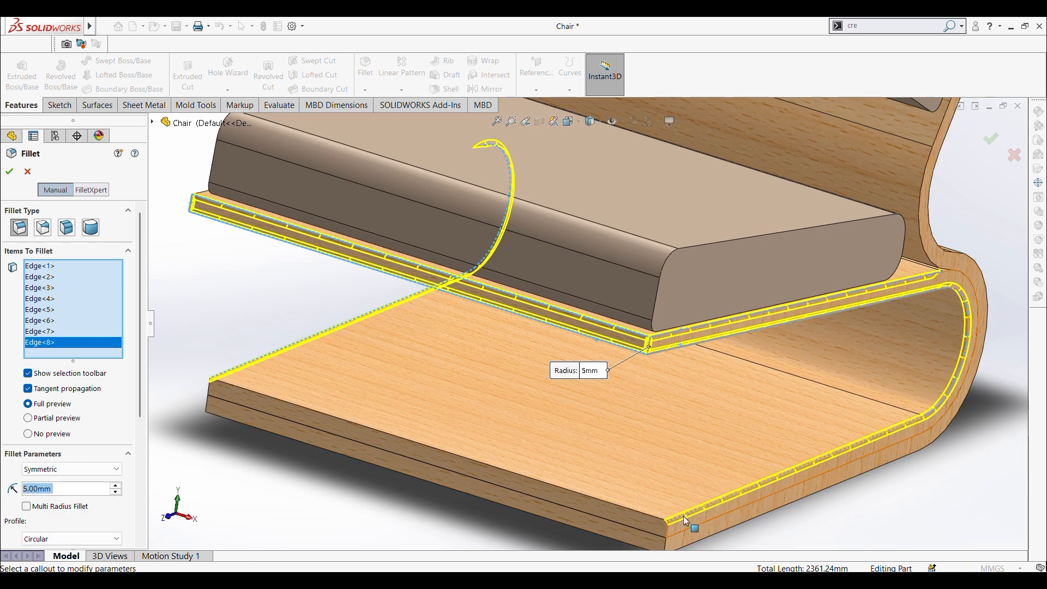
Step: Add the inner frame's lower front end face and both side faces to the selection and create the 5 mm fillet
left_click(657, 524)
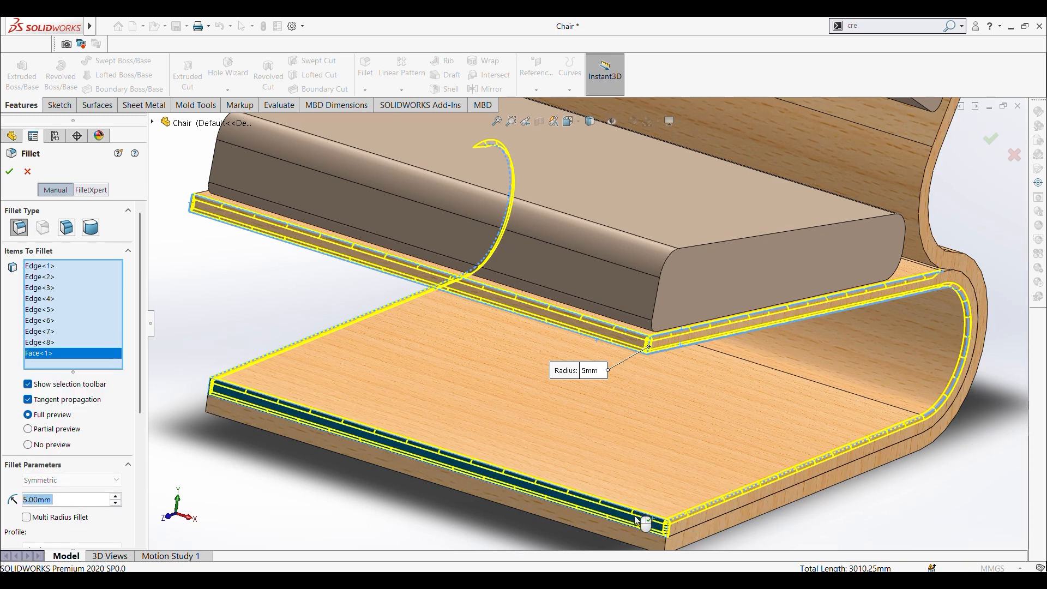
scroll(519, 460, "up", 3)
scroll(507, 335, "down", 2)
middle_click_drag(507, 335, 572, 306)
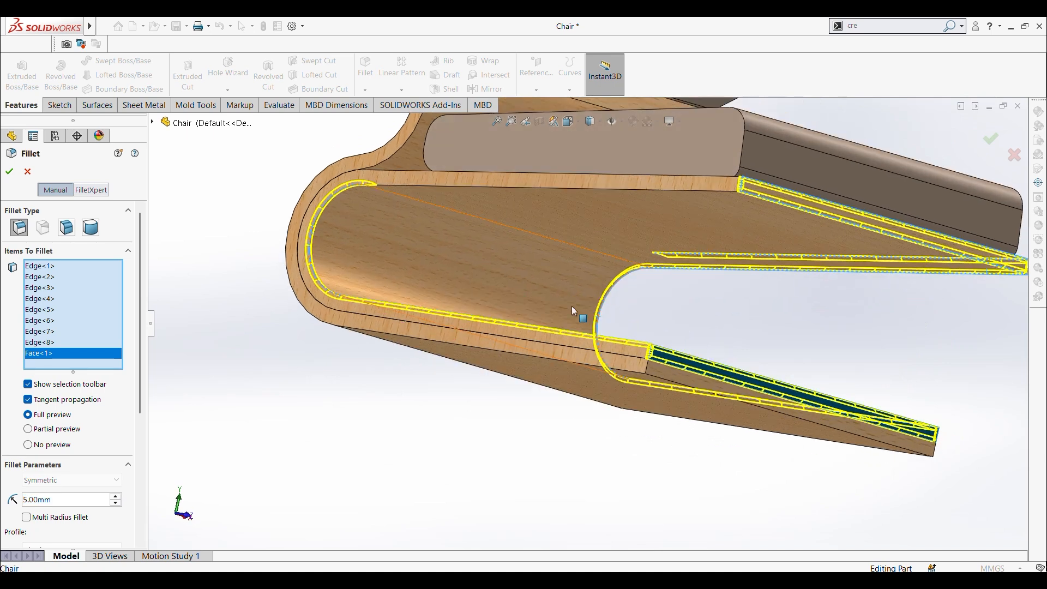
left_click(438, 185)
mouse_move(438, 185)
middle_mouse_down()
mouse_move(555, 331)
mouse_move(495, 336)
mouse_move(645, 323)
middle_mouse_up()
scroll(736, 300, "down", 5)
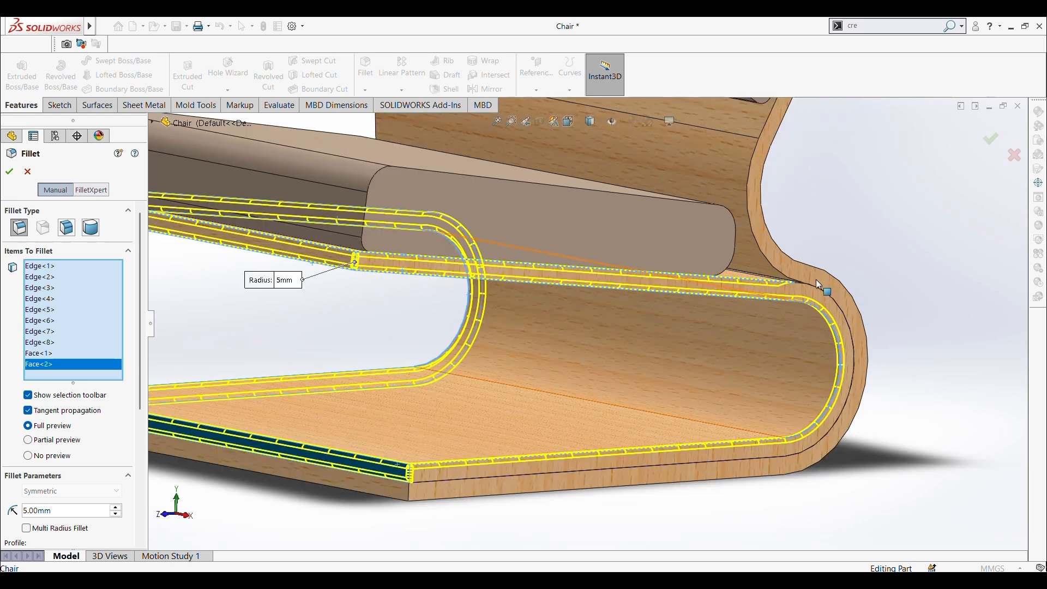
left_click(797, 288)
scroll(764, 311, "up", 5)
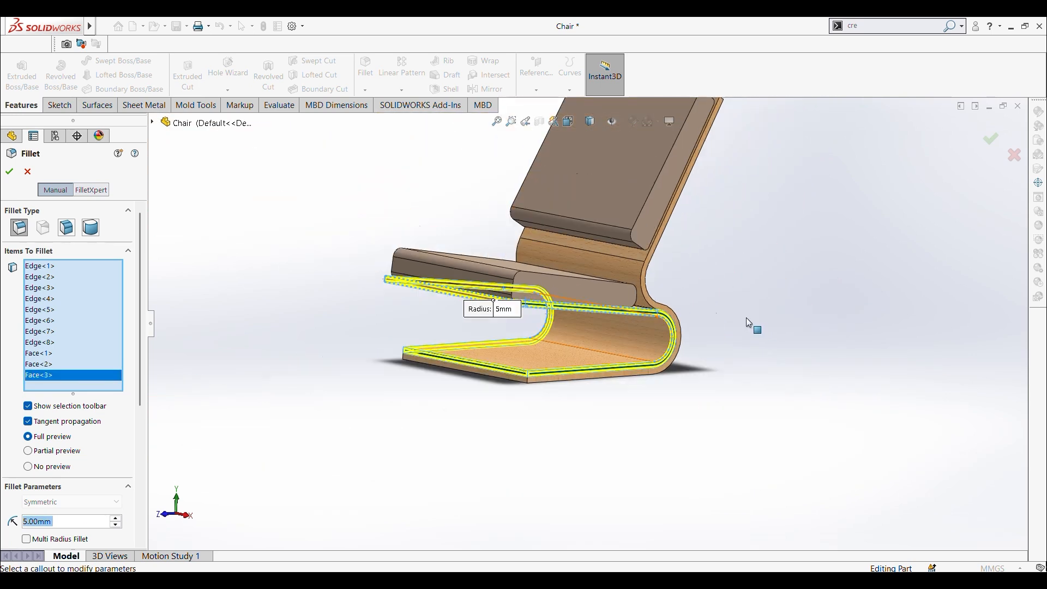
left_click(9, 172)
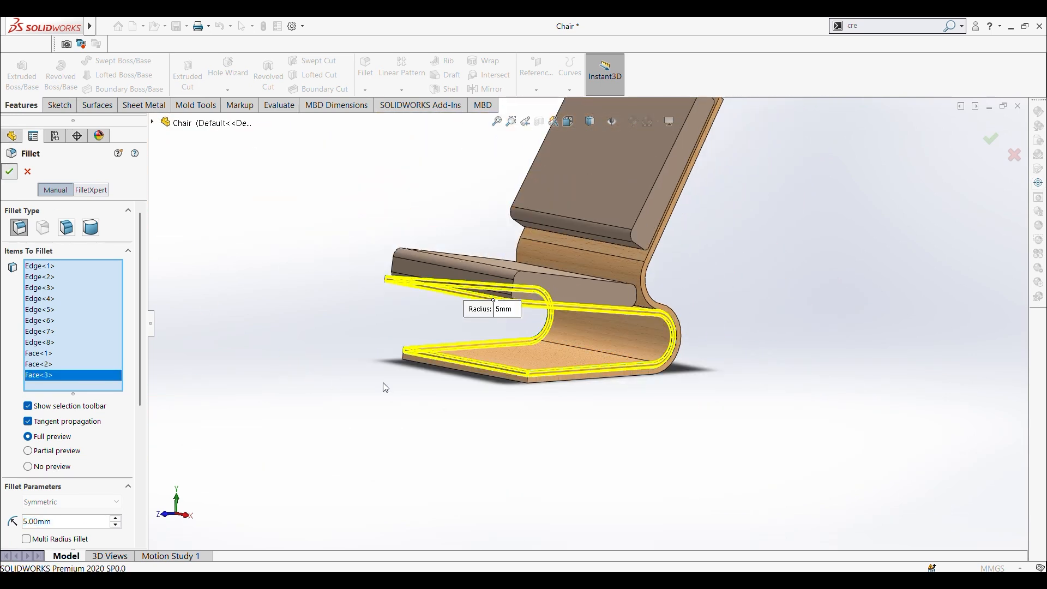
Step: Start a 5 mm fillet on both side faces and the lower front end face of the outer wooden frame
scroll(649, 316, "down", 5)
middle_click_drag(606, 300, 493, 425)
scroll(600, 393, "down", 2)
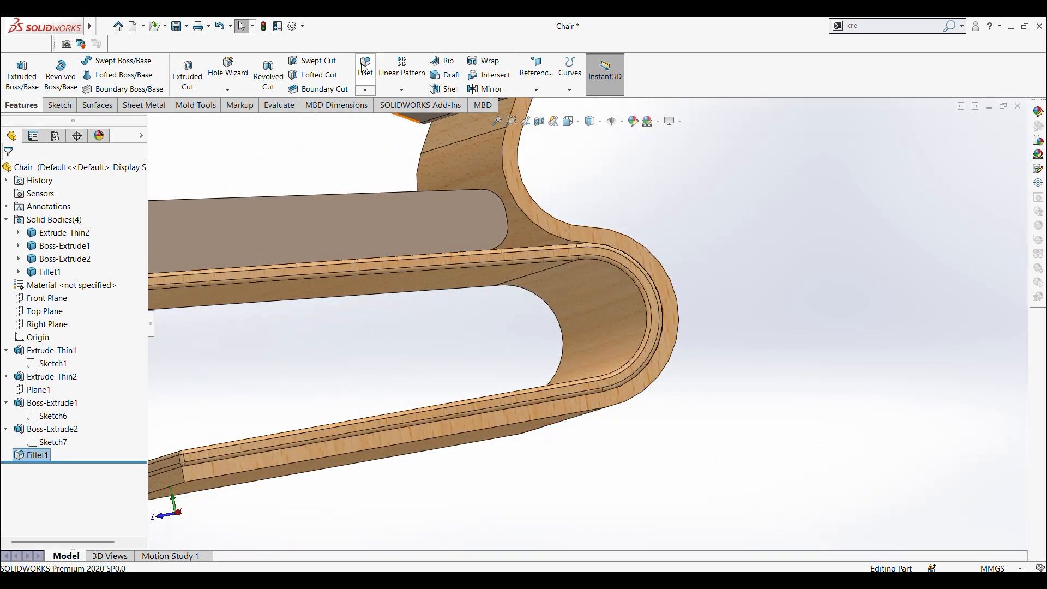
scroll(512, 420, "down", 1)
left_click(505, 414)
scroll(456, 424, "up", 3)
middle_click_drag(458, 429, 586, 353)
scroll(461, 325, "down", 2)
scroll(474, 375, "down", 5)
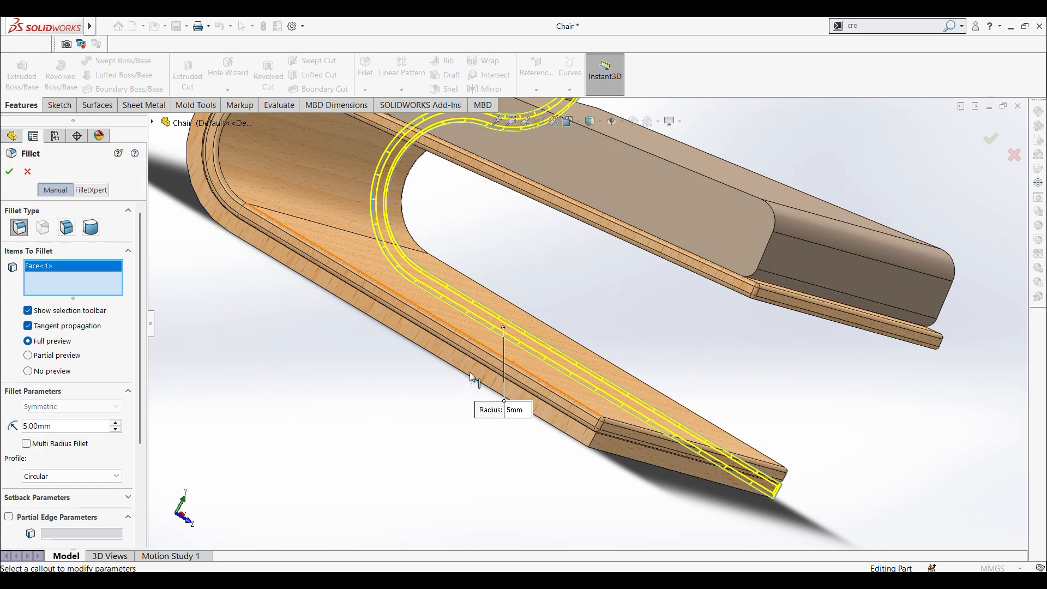
left_click(470, 360)
scroll(505, 395, "up", 4)
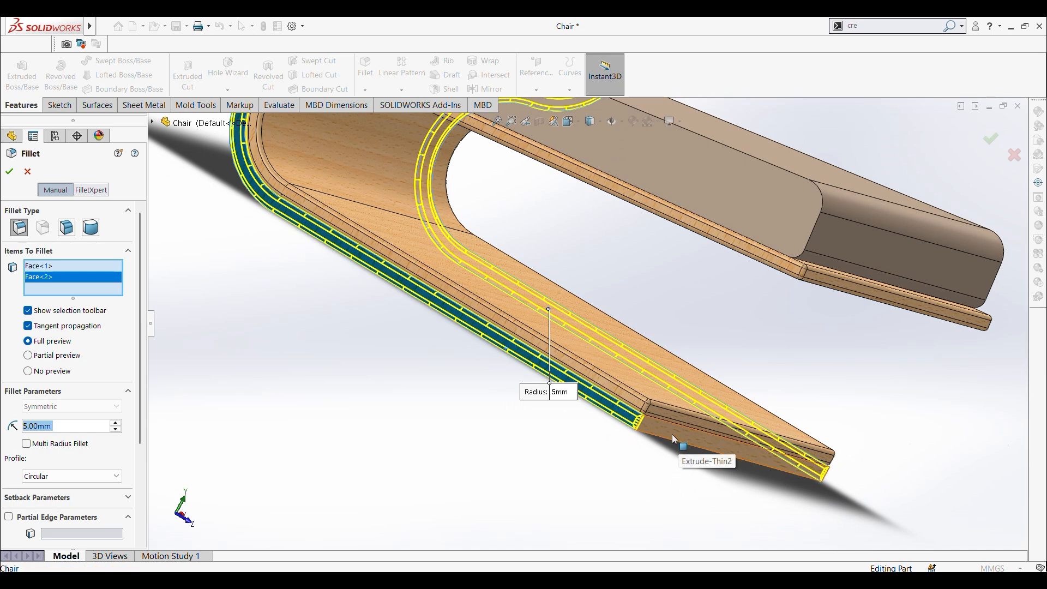
left_click(669, 418)
Step: Add the end face at the top of the backrest board to the selection and create the outer frame's 5 mm fillet
scroll(525, 267, "up", 2)
scroll(525, 264, "up", 2)
scroll(535, 240, "down", 2)
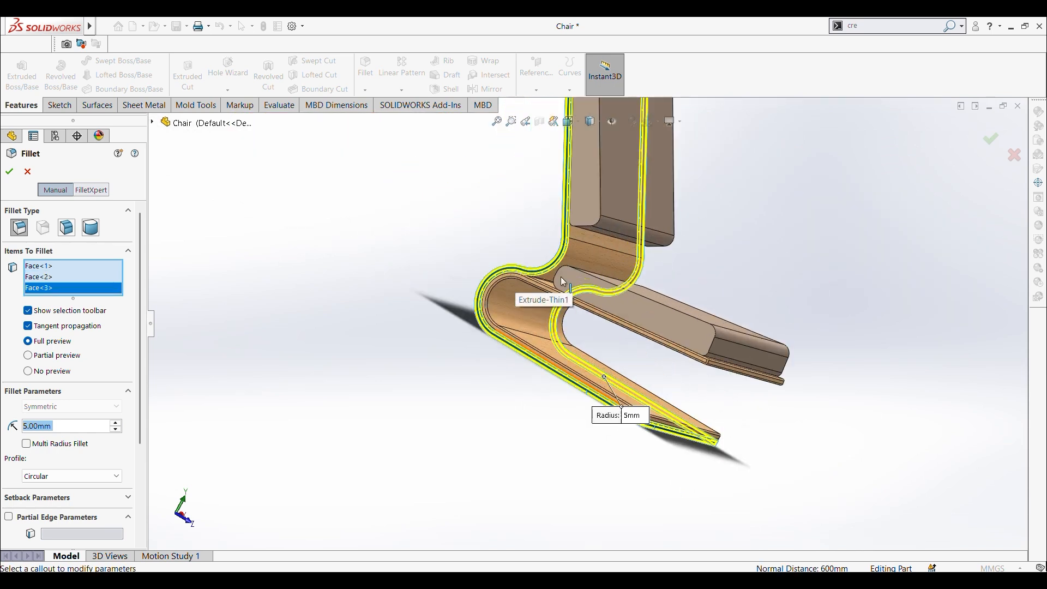
scroll(610, 323, "down", 3)
middle_click_drag(619, 332, 599, 365)
scroll(598, 365, "up", 5)
scroll(598, 166, "down", 3)
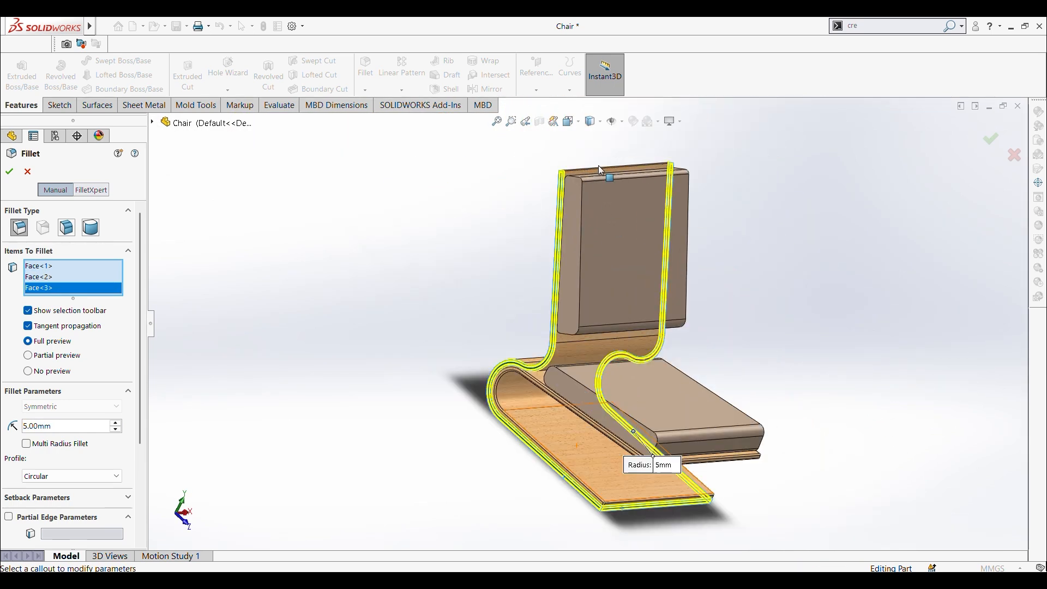
middle_click_drag(598, 166, 603, 266)
scroll(597, 248, "down", 3)
scroll(597, 248, "down", 6)
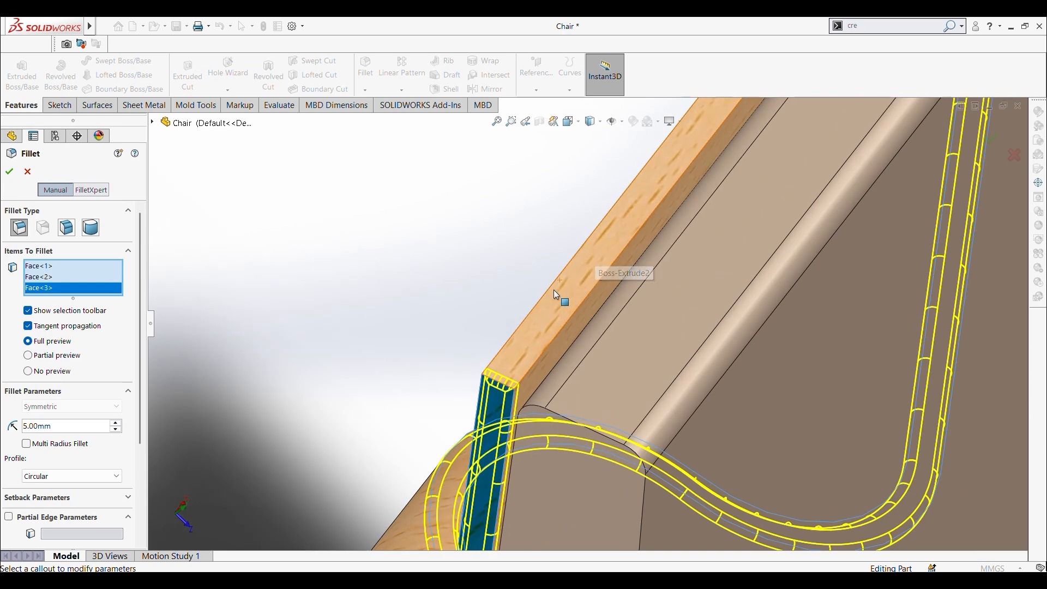
left_click(537, 342)
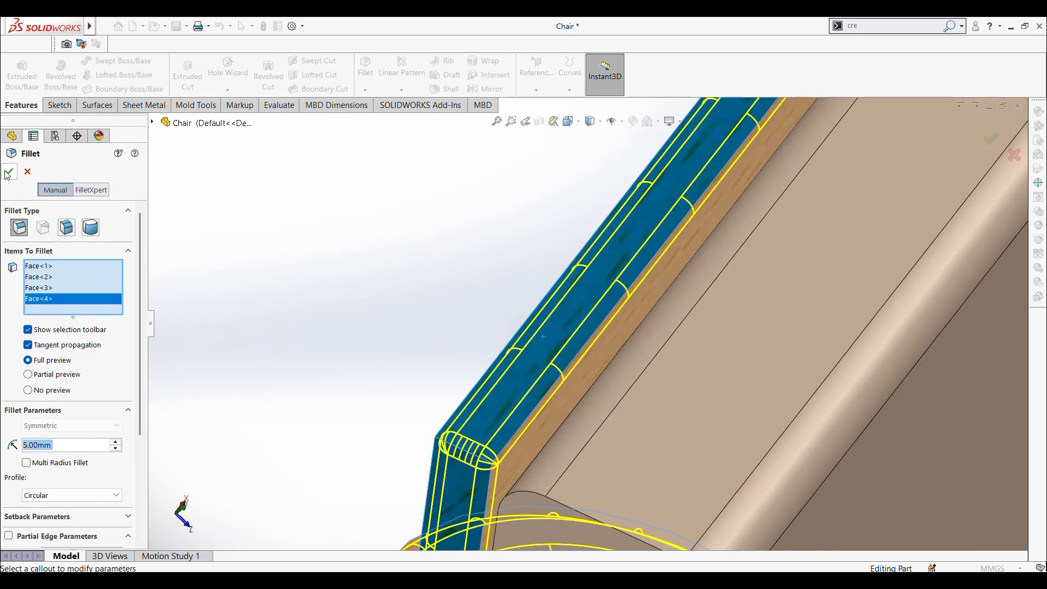
key("Return")
Step: Fillet both side faces of the seat cushion with a 10 mm radius
scroll(704, 434, "up", 8)
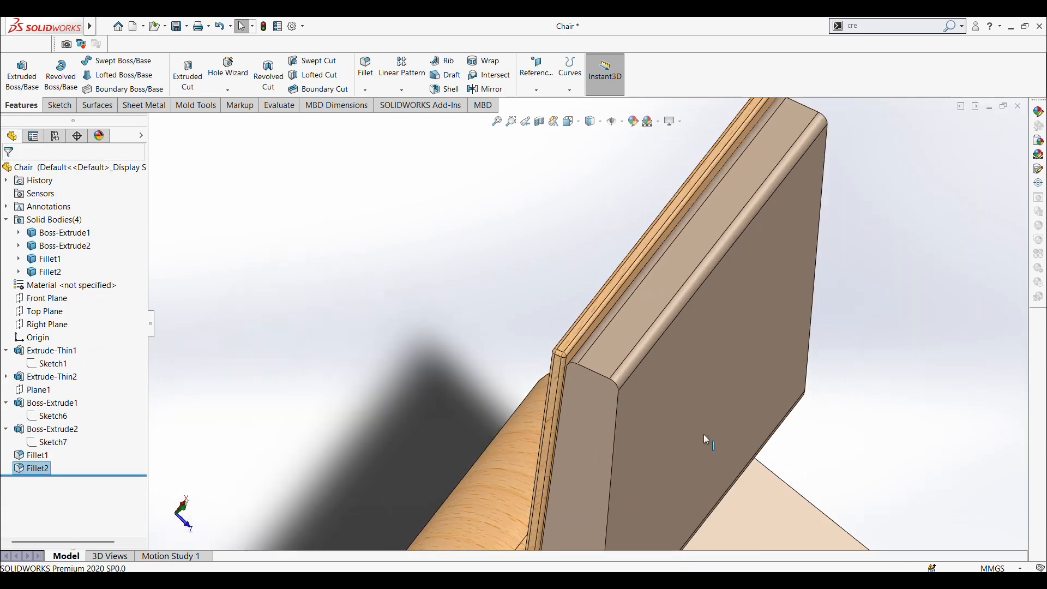
middle_click_drag(632, 337, 562, 401)
scroll(660, 379, "down", 6)
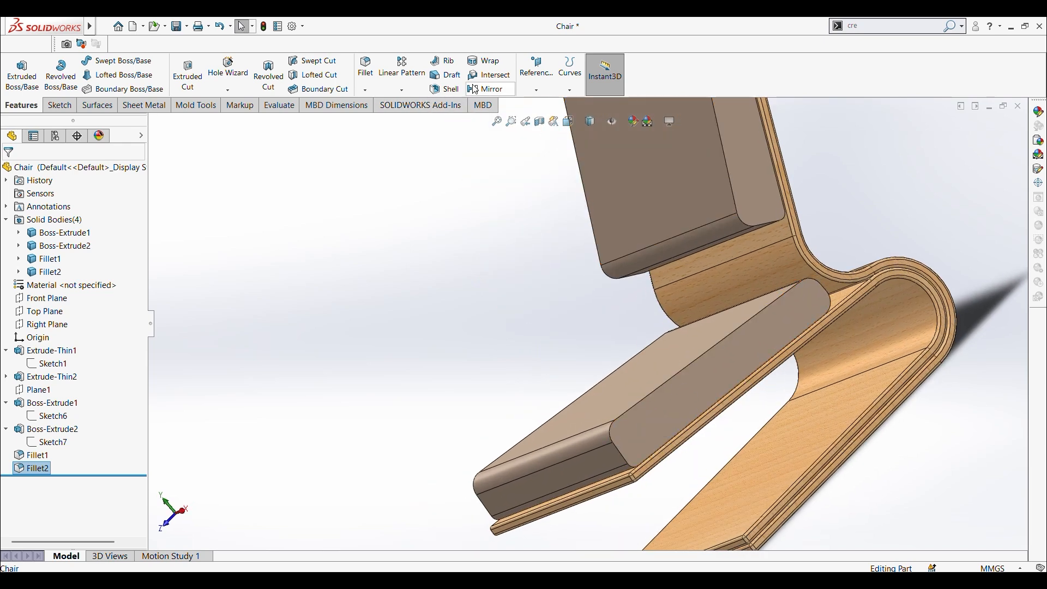
left_click(668, 416)
middle_click_drag(667, 416, 406, 391)
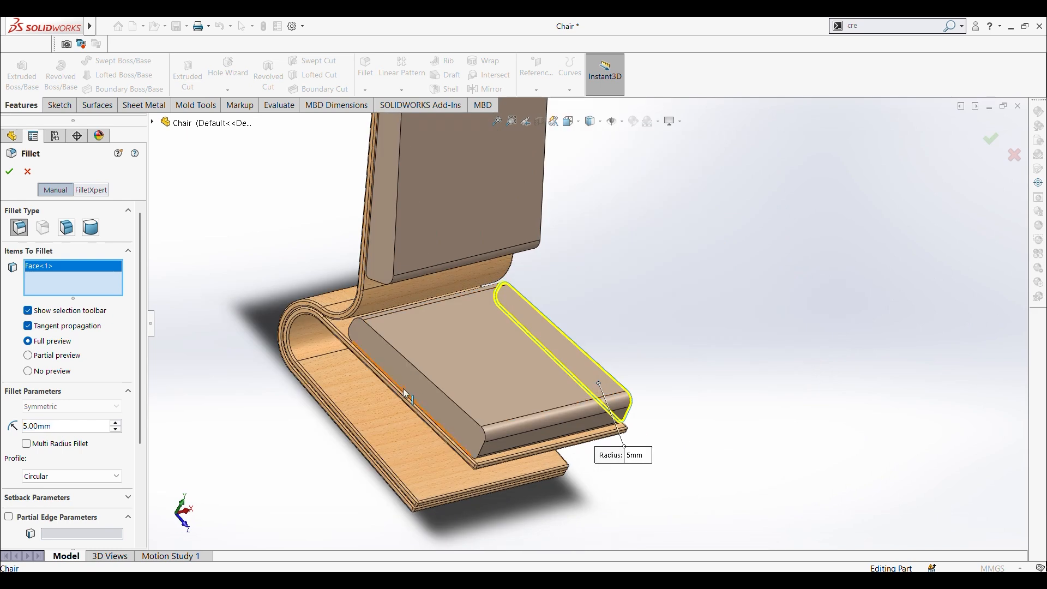
left_click(415, 387)
middle_click_drag(391, 258, 553, 238)
scroll(475, 254, "up", 3)
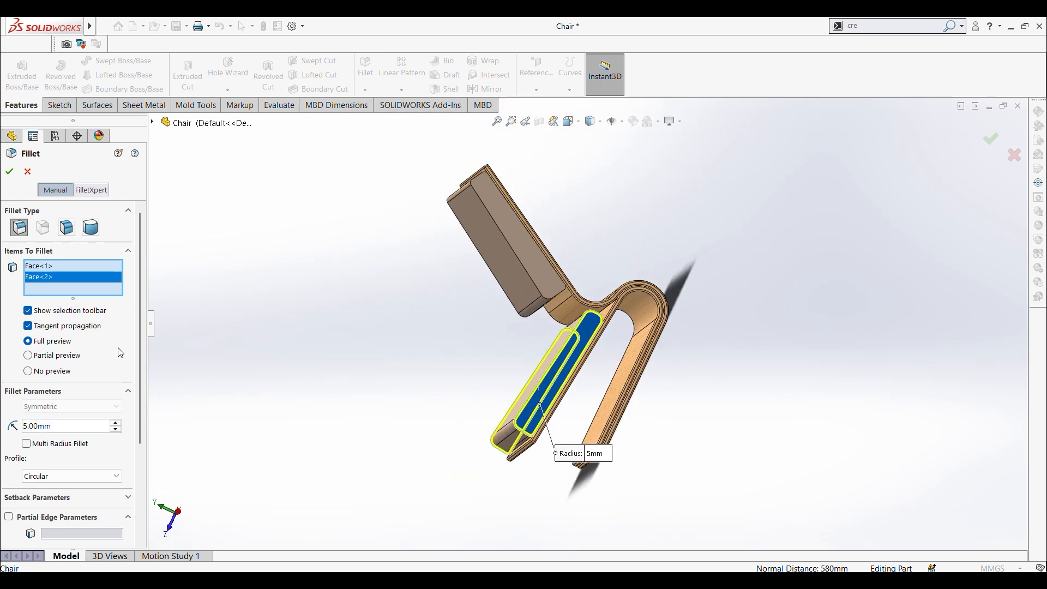
type("10")
key("Return")
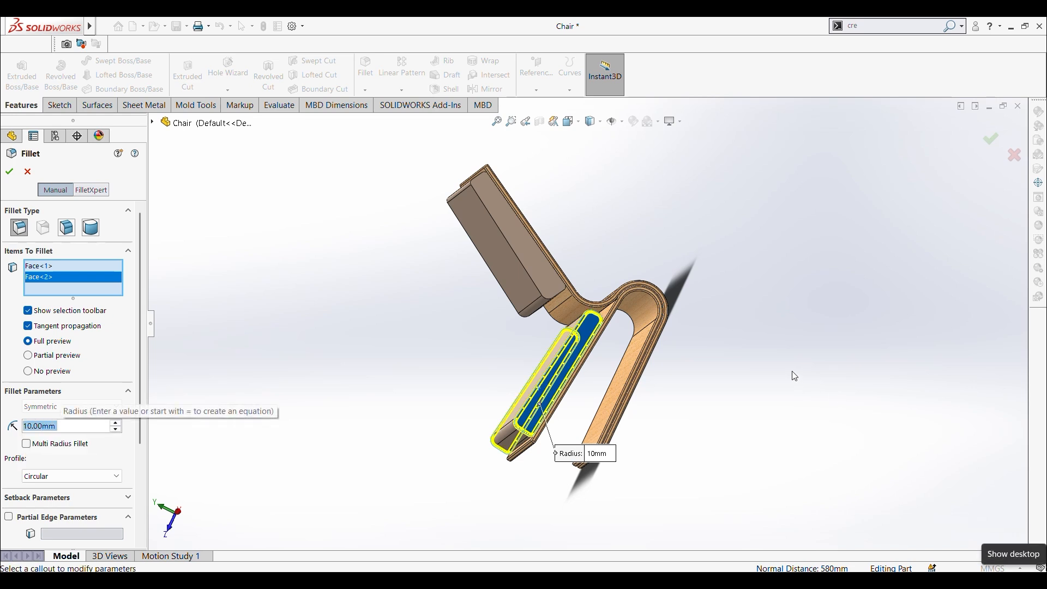
left_click(8, 171)
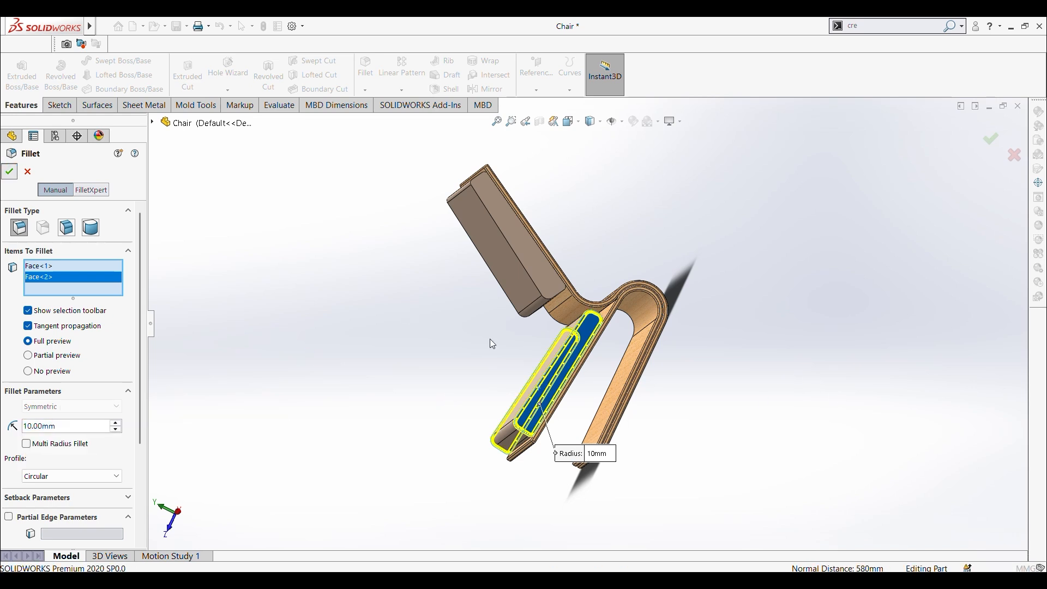
Step: Fillet both side faces of the backrest cushion with a 10 mm radius
scroll(542, 270, "down", 5)
left_click(538, 264)
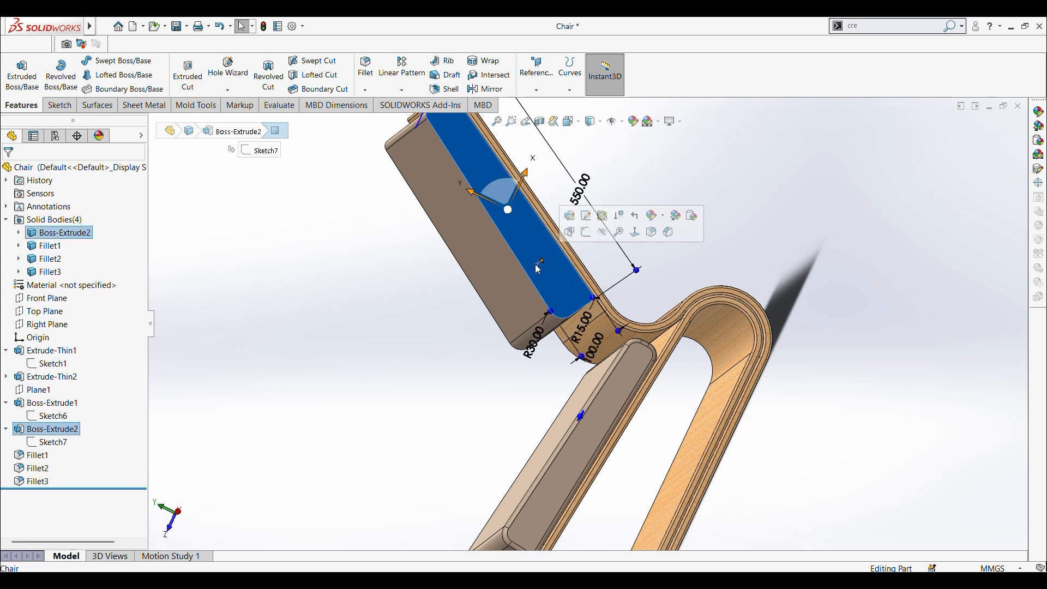
left_click(362, 70)
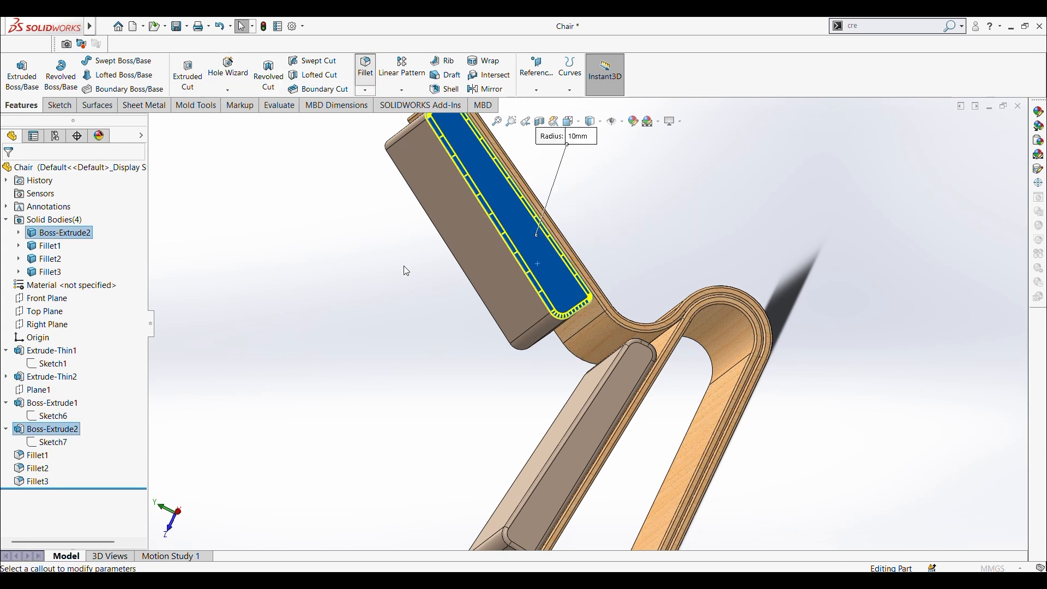
mouse_move(469, 221)
middle_mouse_down()
mouse_move(403, 257)
mouse_move(459, 228)
middle_mouse_up()
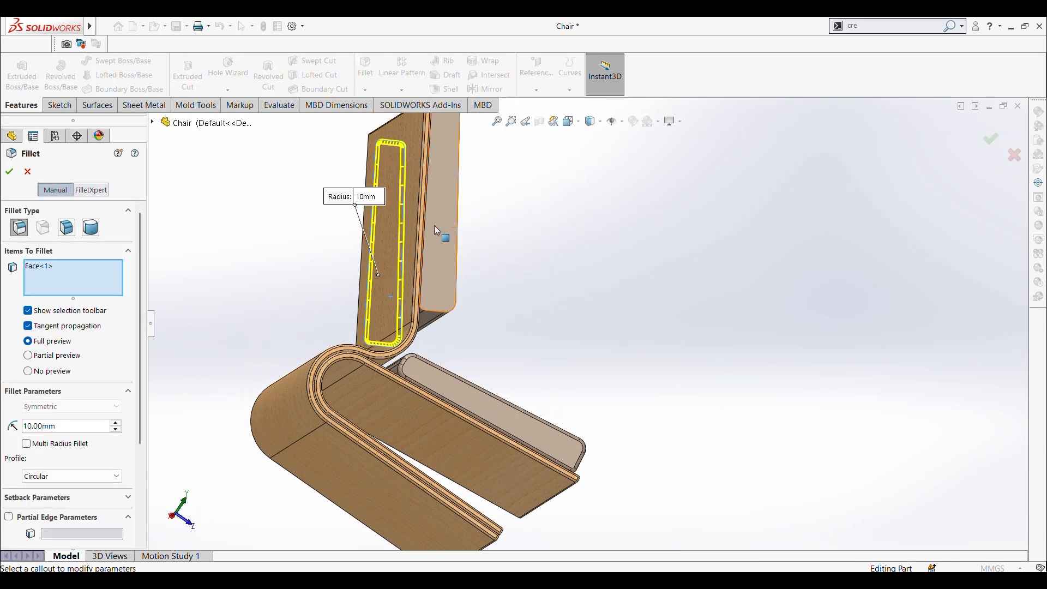
left_click(436, 228)
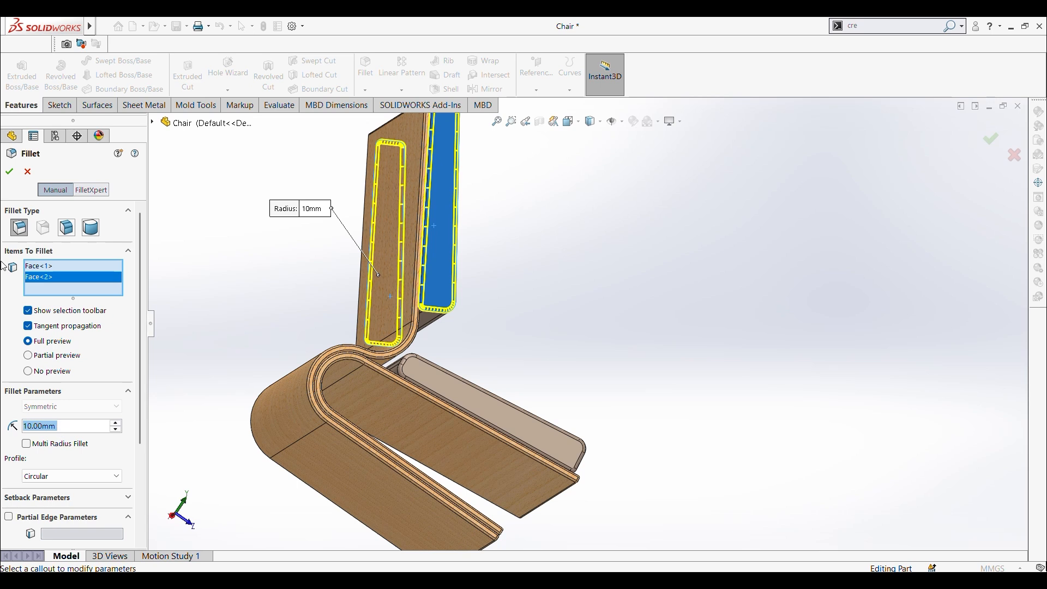
left_click(9, 172)
Step: Inspect the chair from all around and in the Front and Right standard views, and save the part
middle_click_drag(626, 282, 437, 329)
scroll(568, 322, "up", 5)
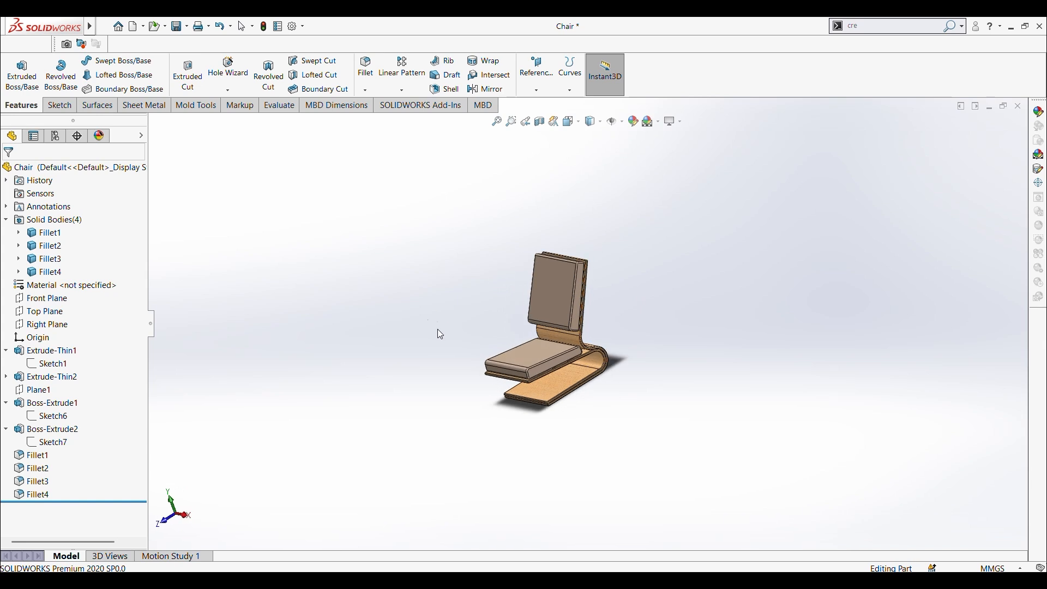
scroll(542, 346, "down", 5)
middle_click_drag(542, 345, 702, 321)
scroll(701, 320, "up", 3)
scroll(704, 284, "down", 2)
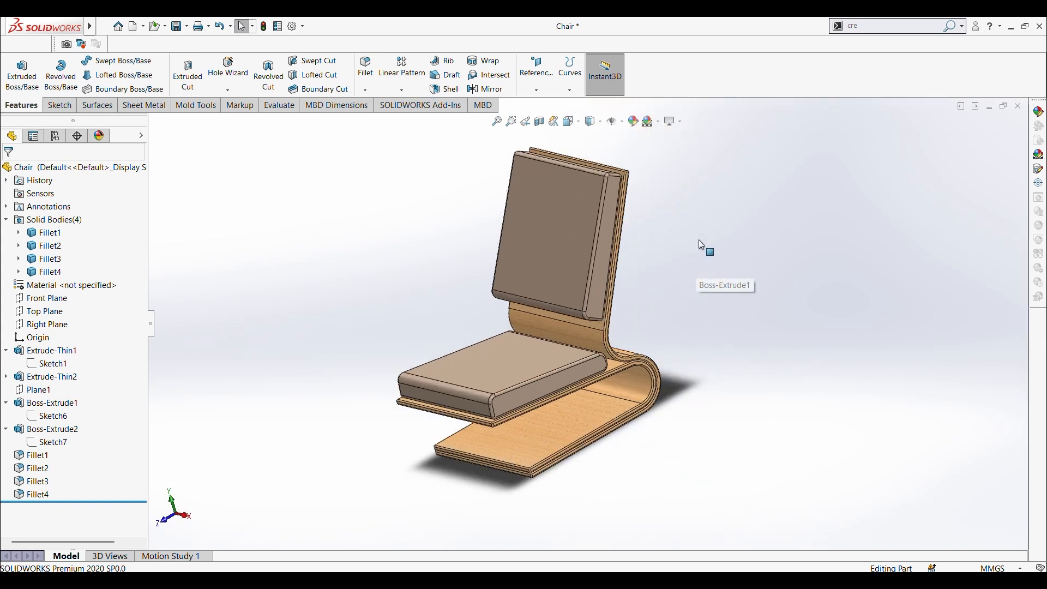
key("ctrl+1")
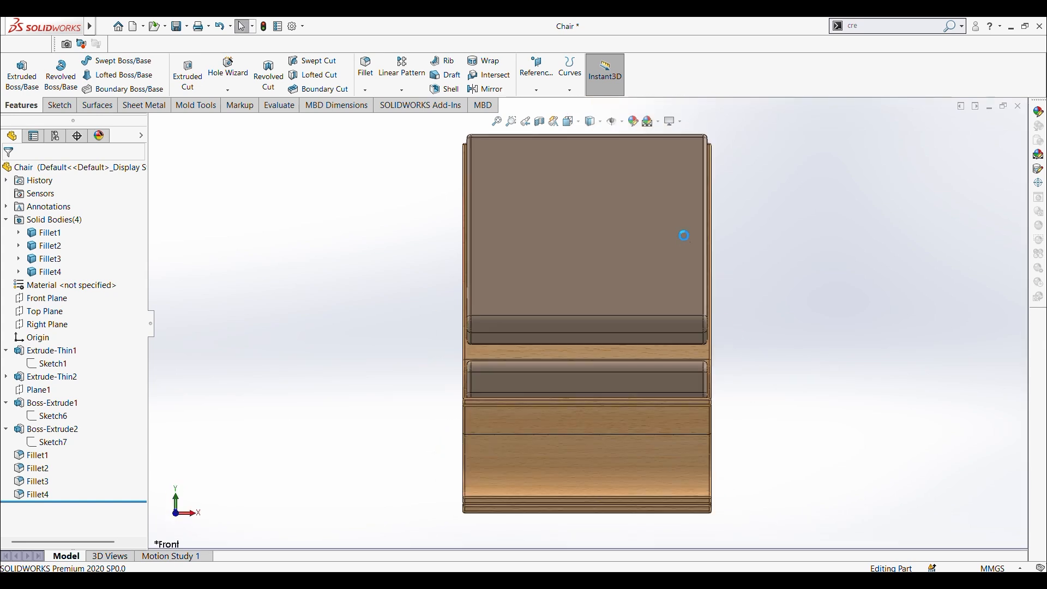
key("ctrl+4")
scroll(582, 334, "up", 2)
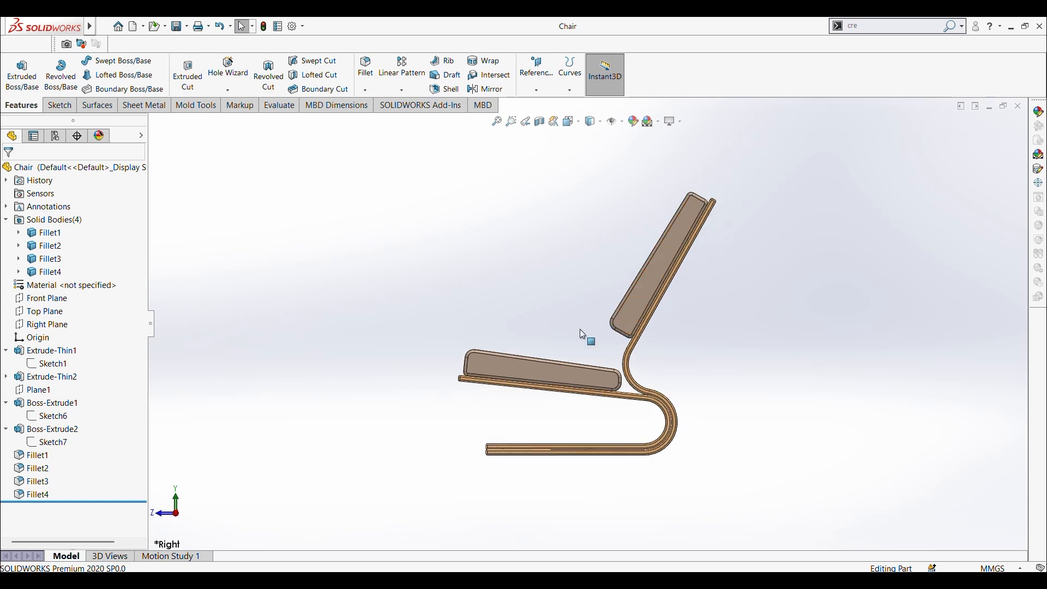